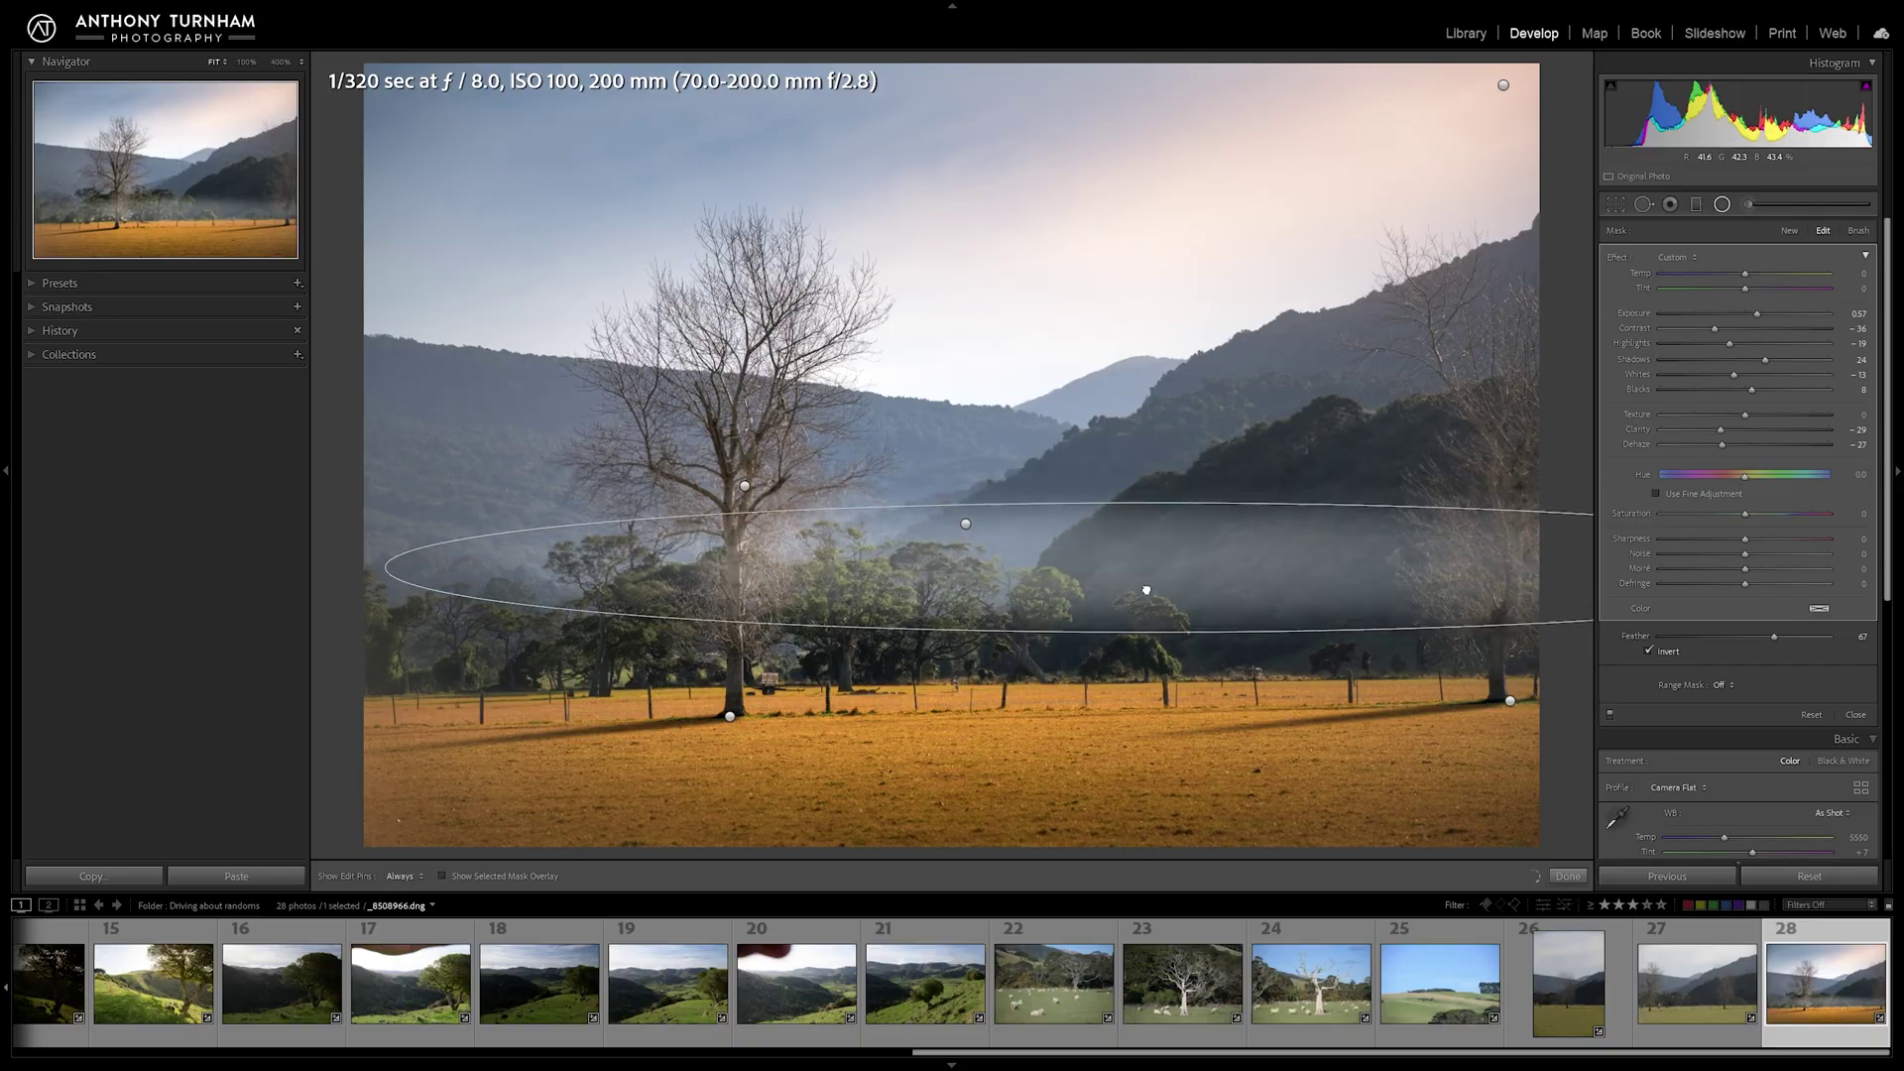
Step: Drag the fog radial's lower edge outward to stretch the oval across the valley
drag(1140, 586, 1186, 615)
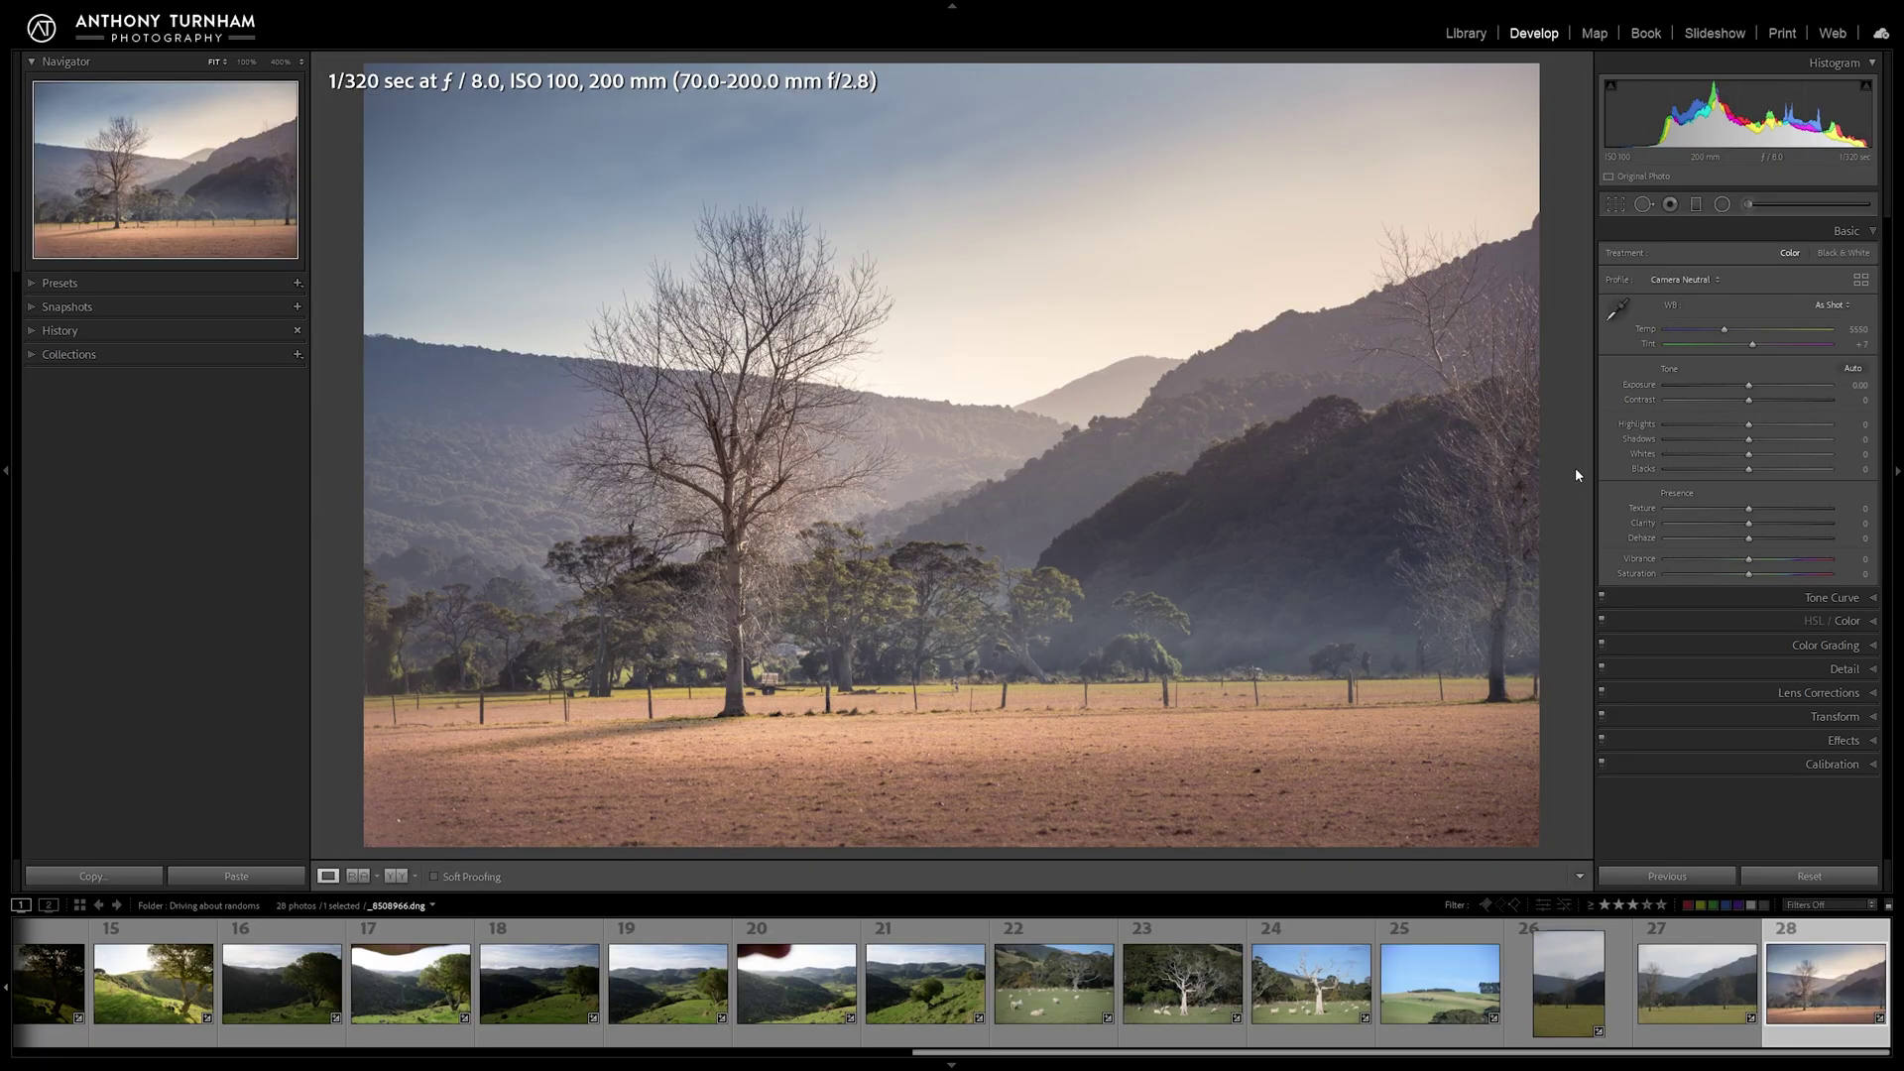
key(backslash)
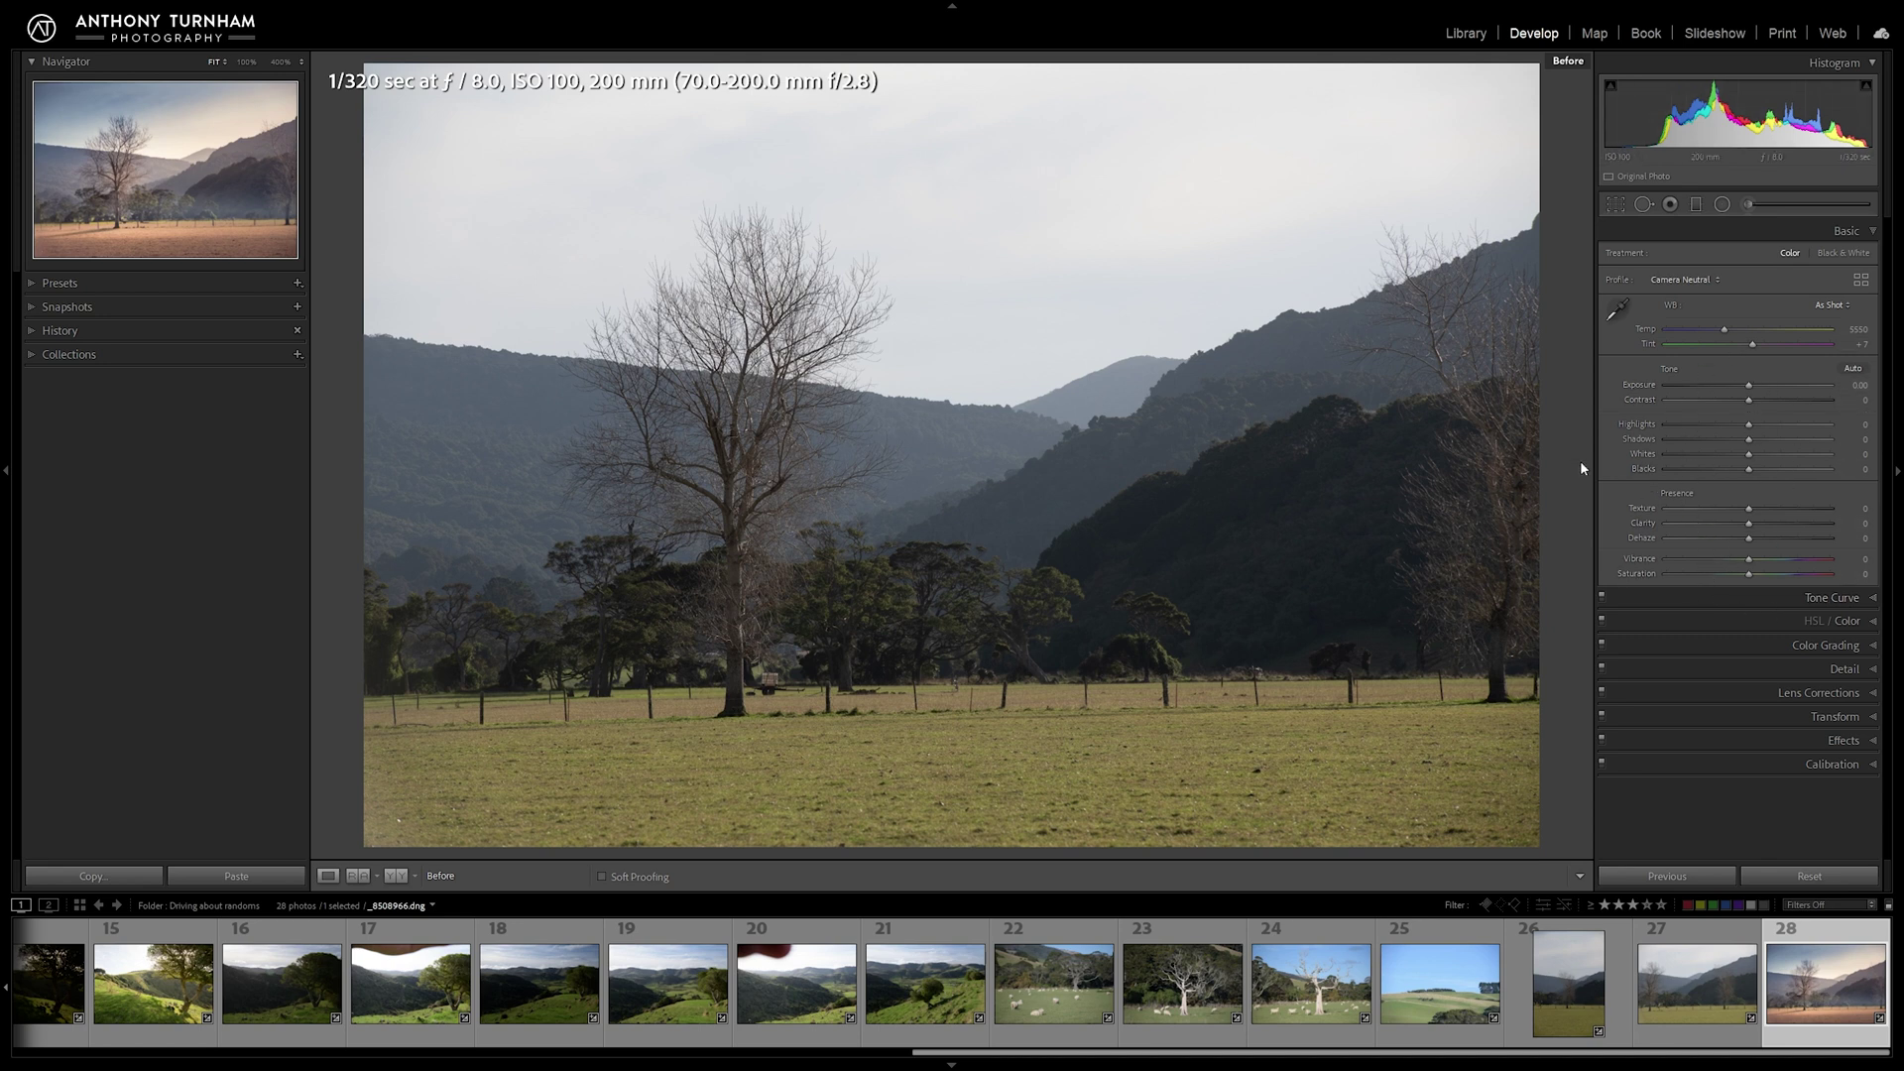
key(backslash)
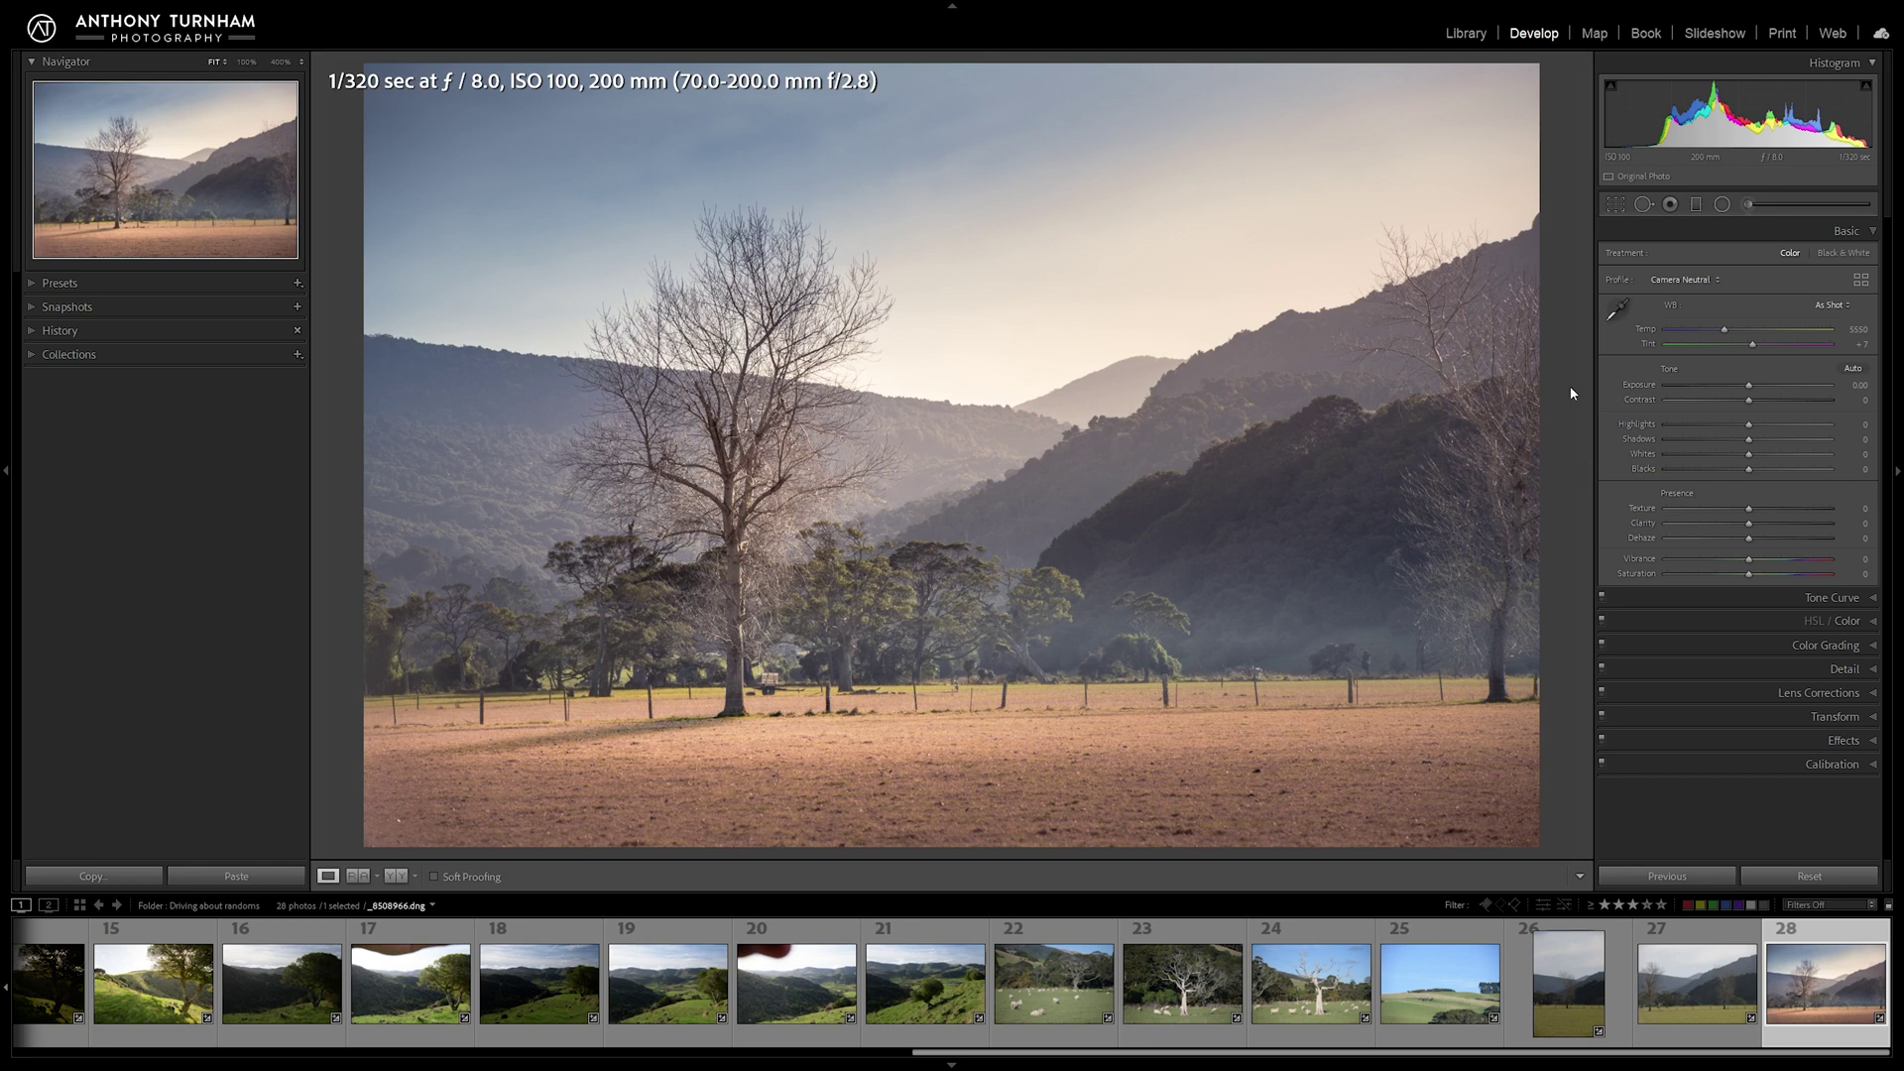
key(backslash)
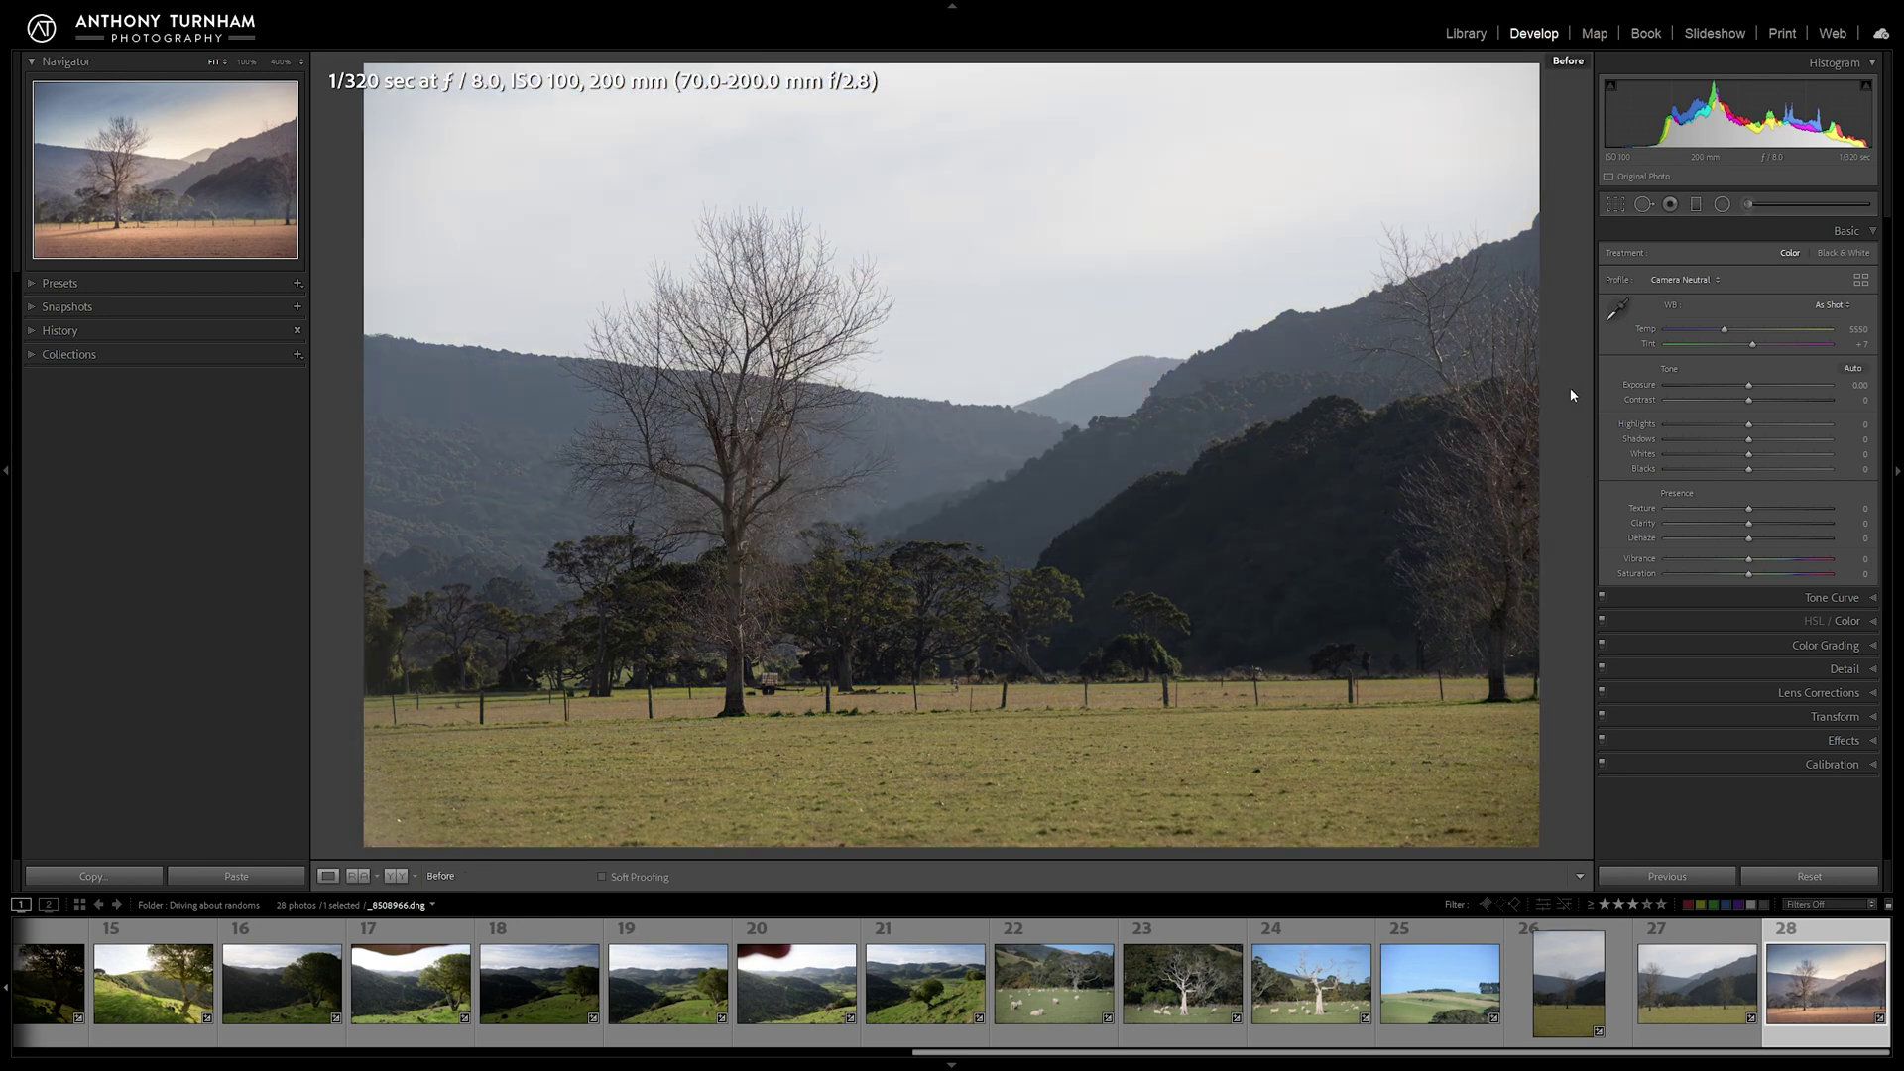
key(backslash)
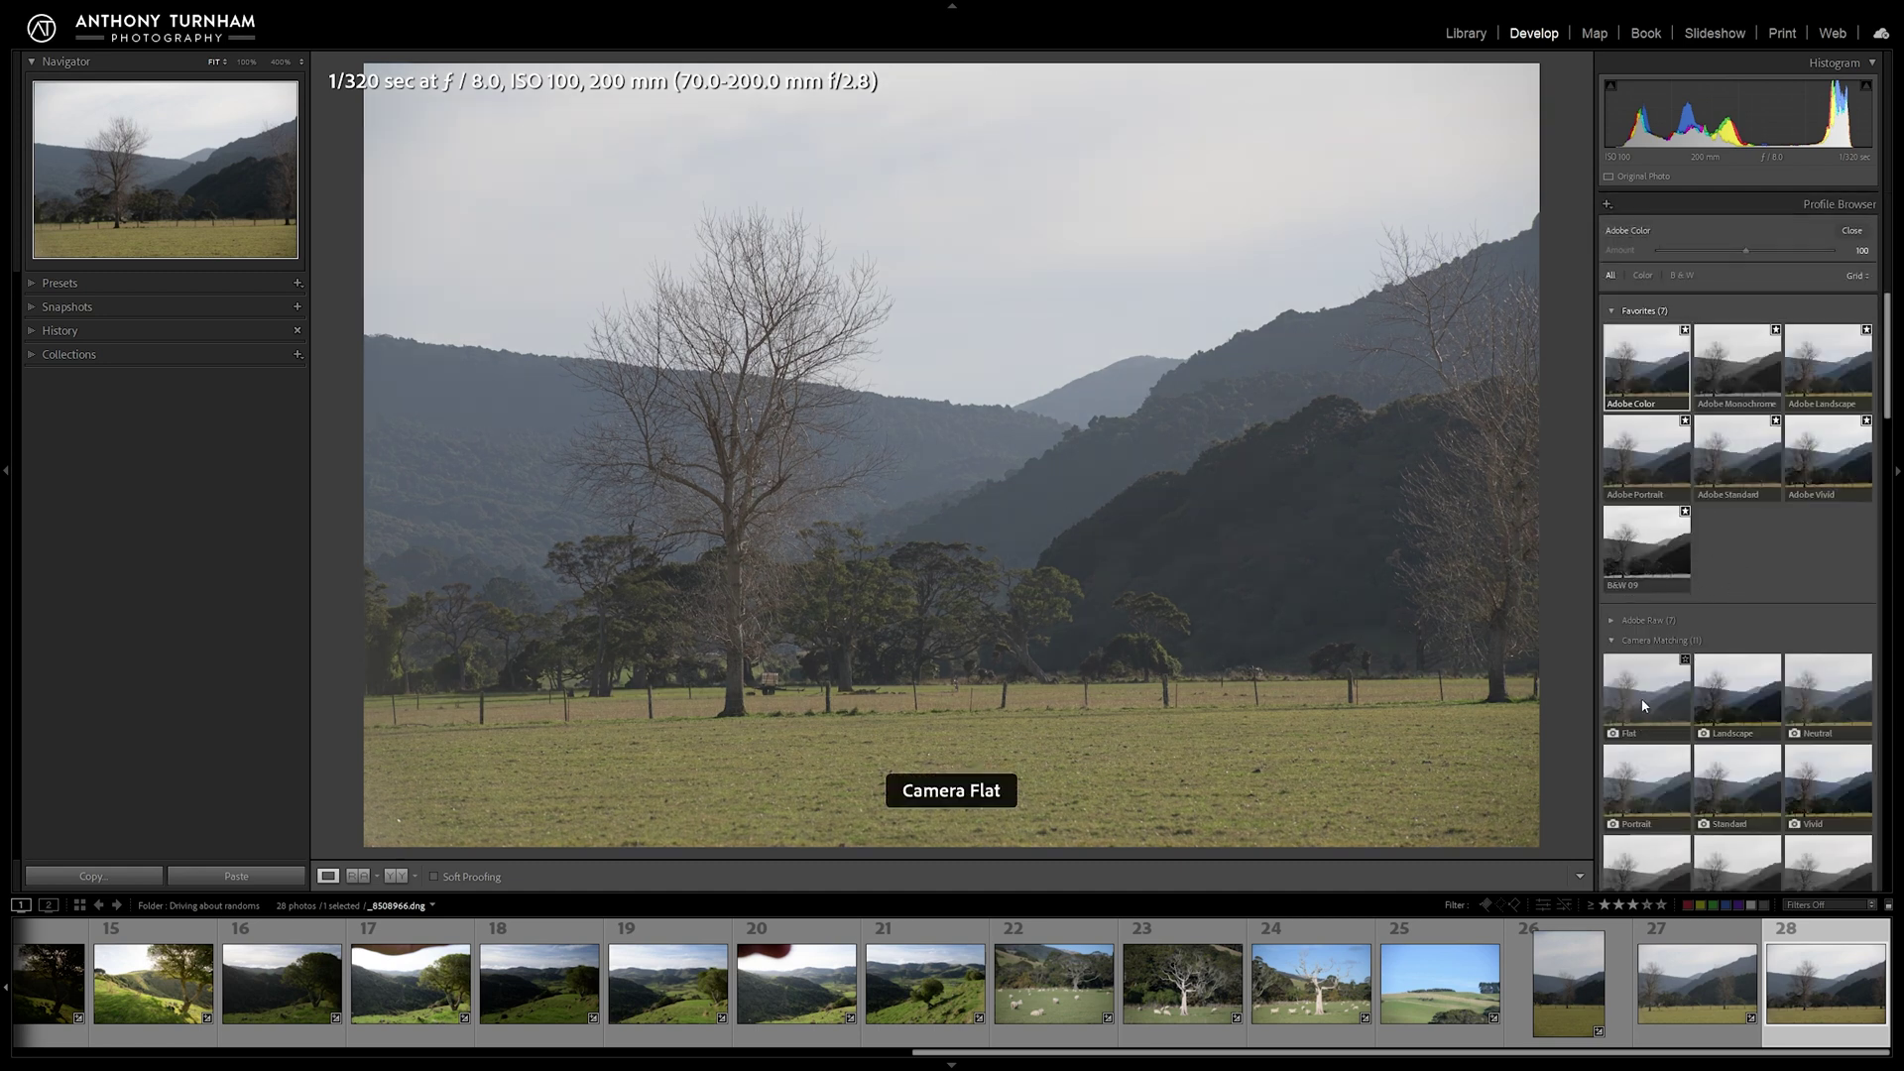
Step: Apply the Camera Flat profile to the unedited valley photo
double_click(1654, 702)
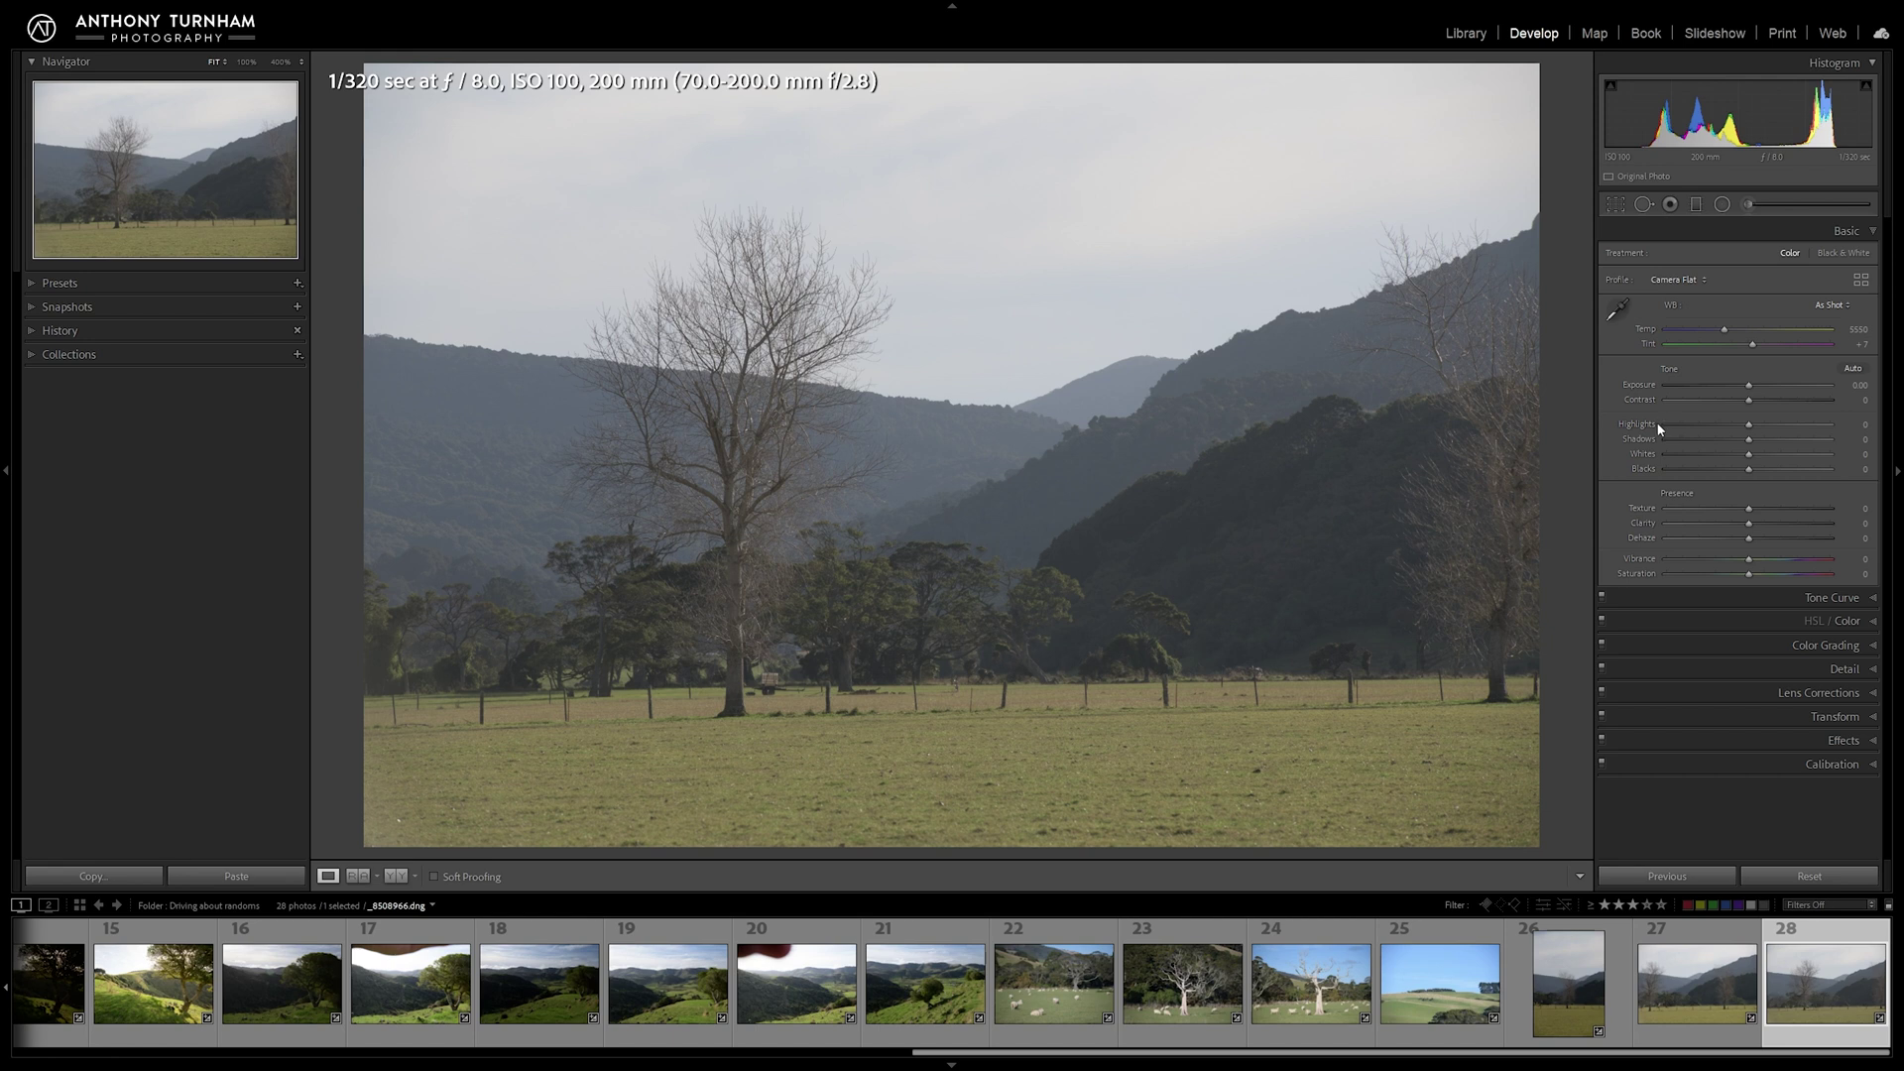
click(1698, 203)
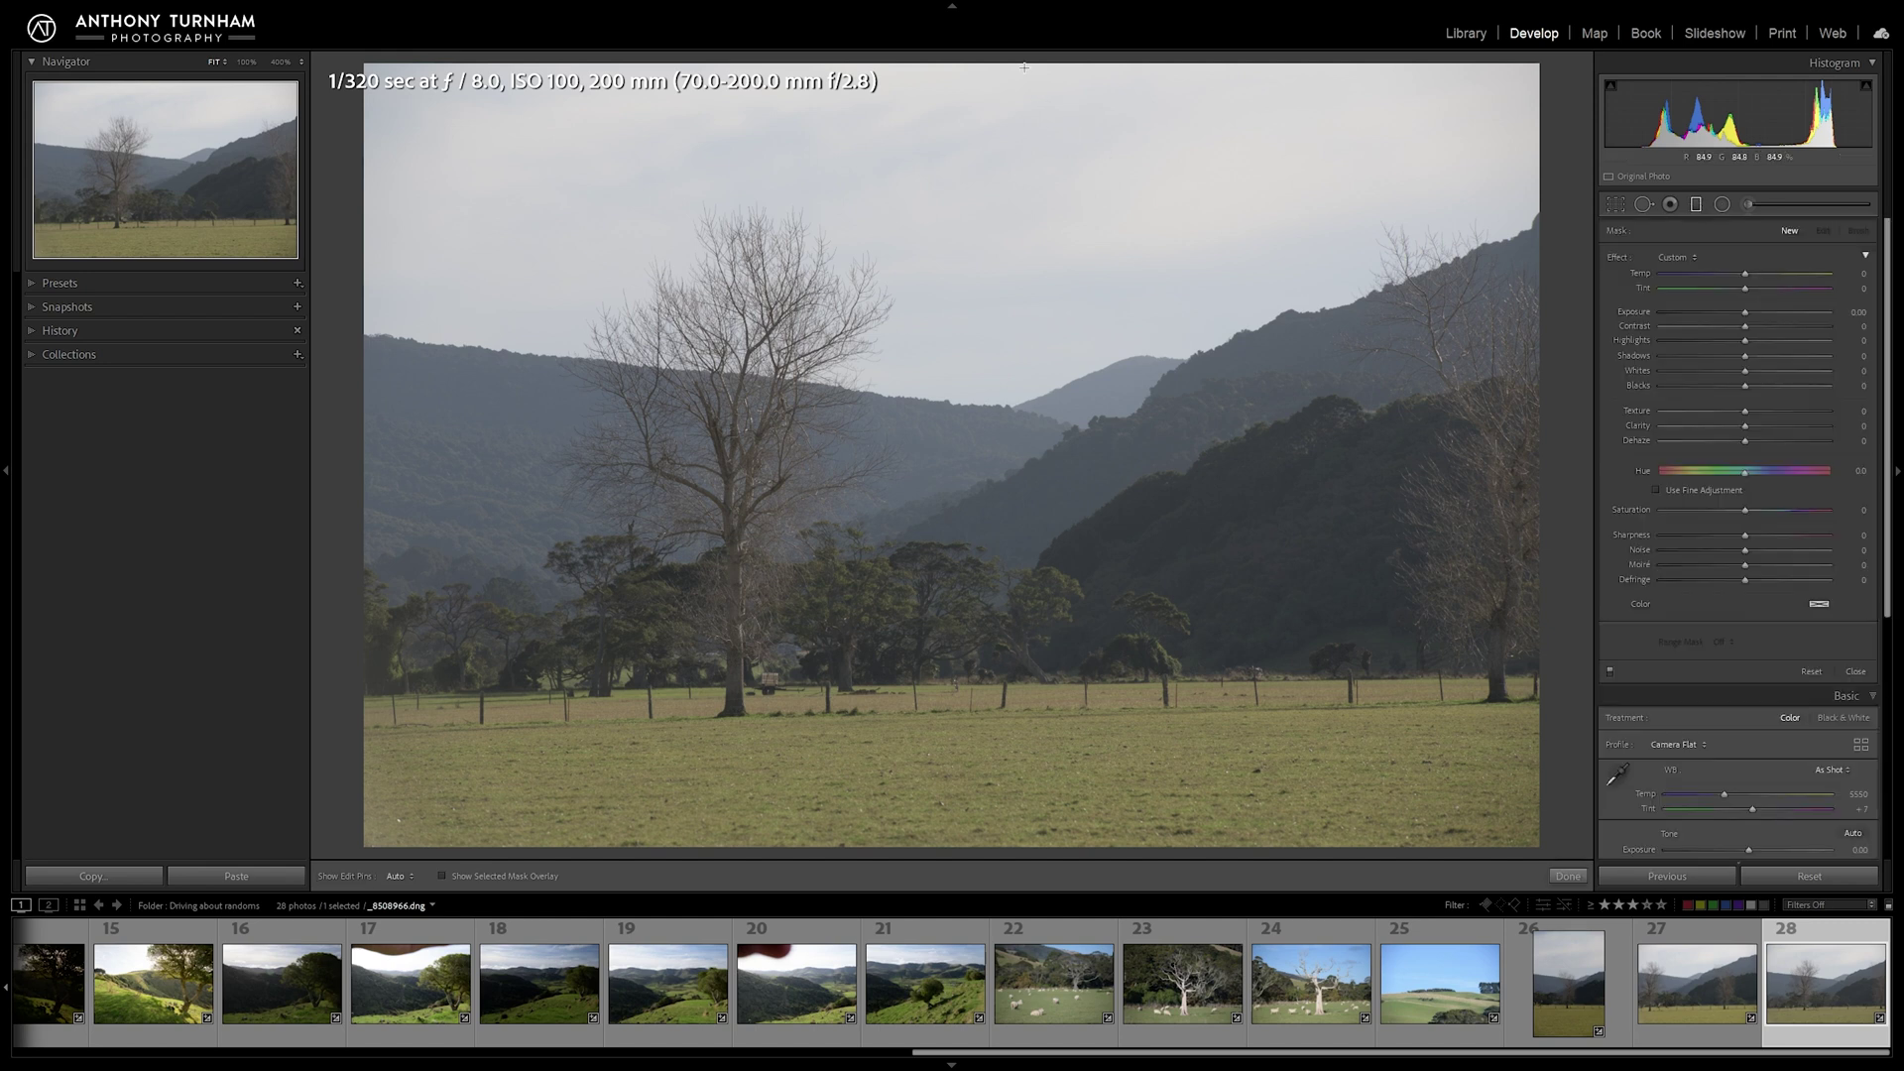
Step: Draw a graduated mask down over the sky, darkening it with Clarity about 14
drag(1024, 66, 1029, 482)
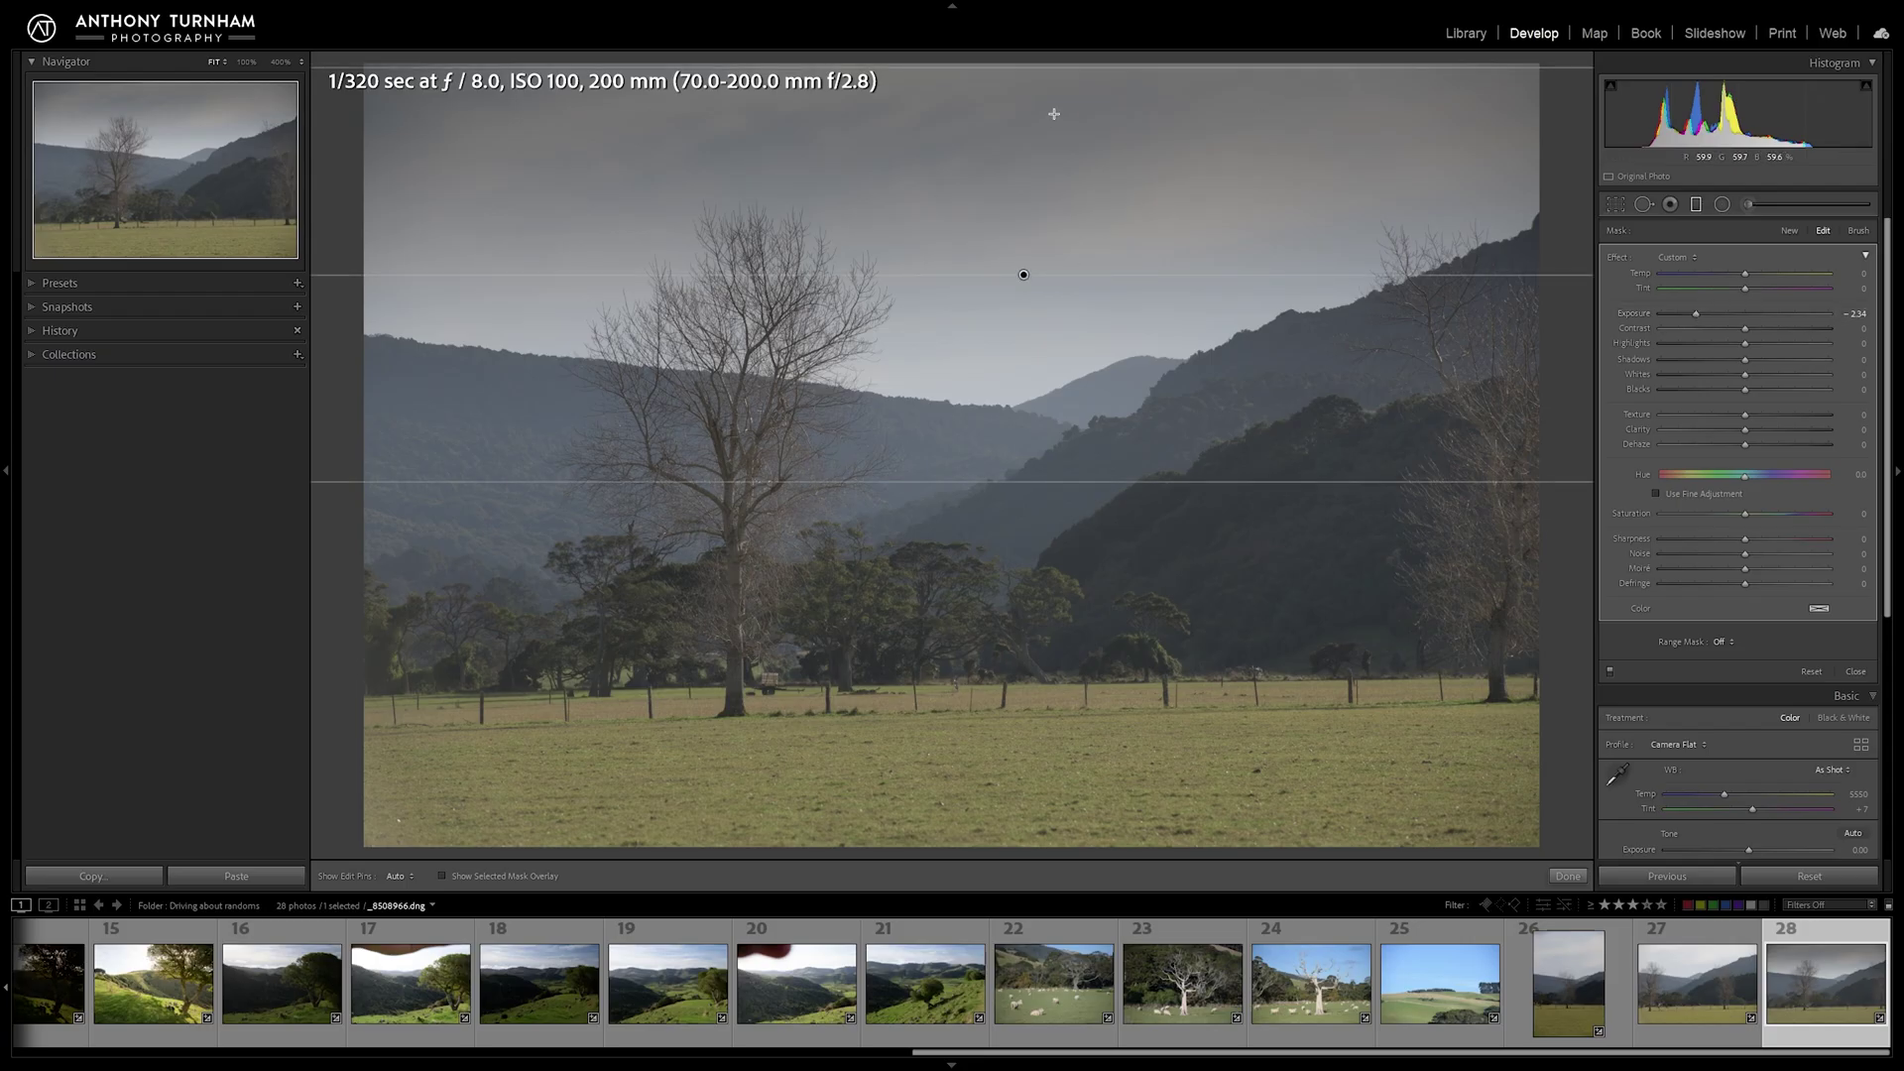
drag(1080, 482, 1079, 437)
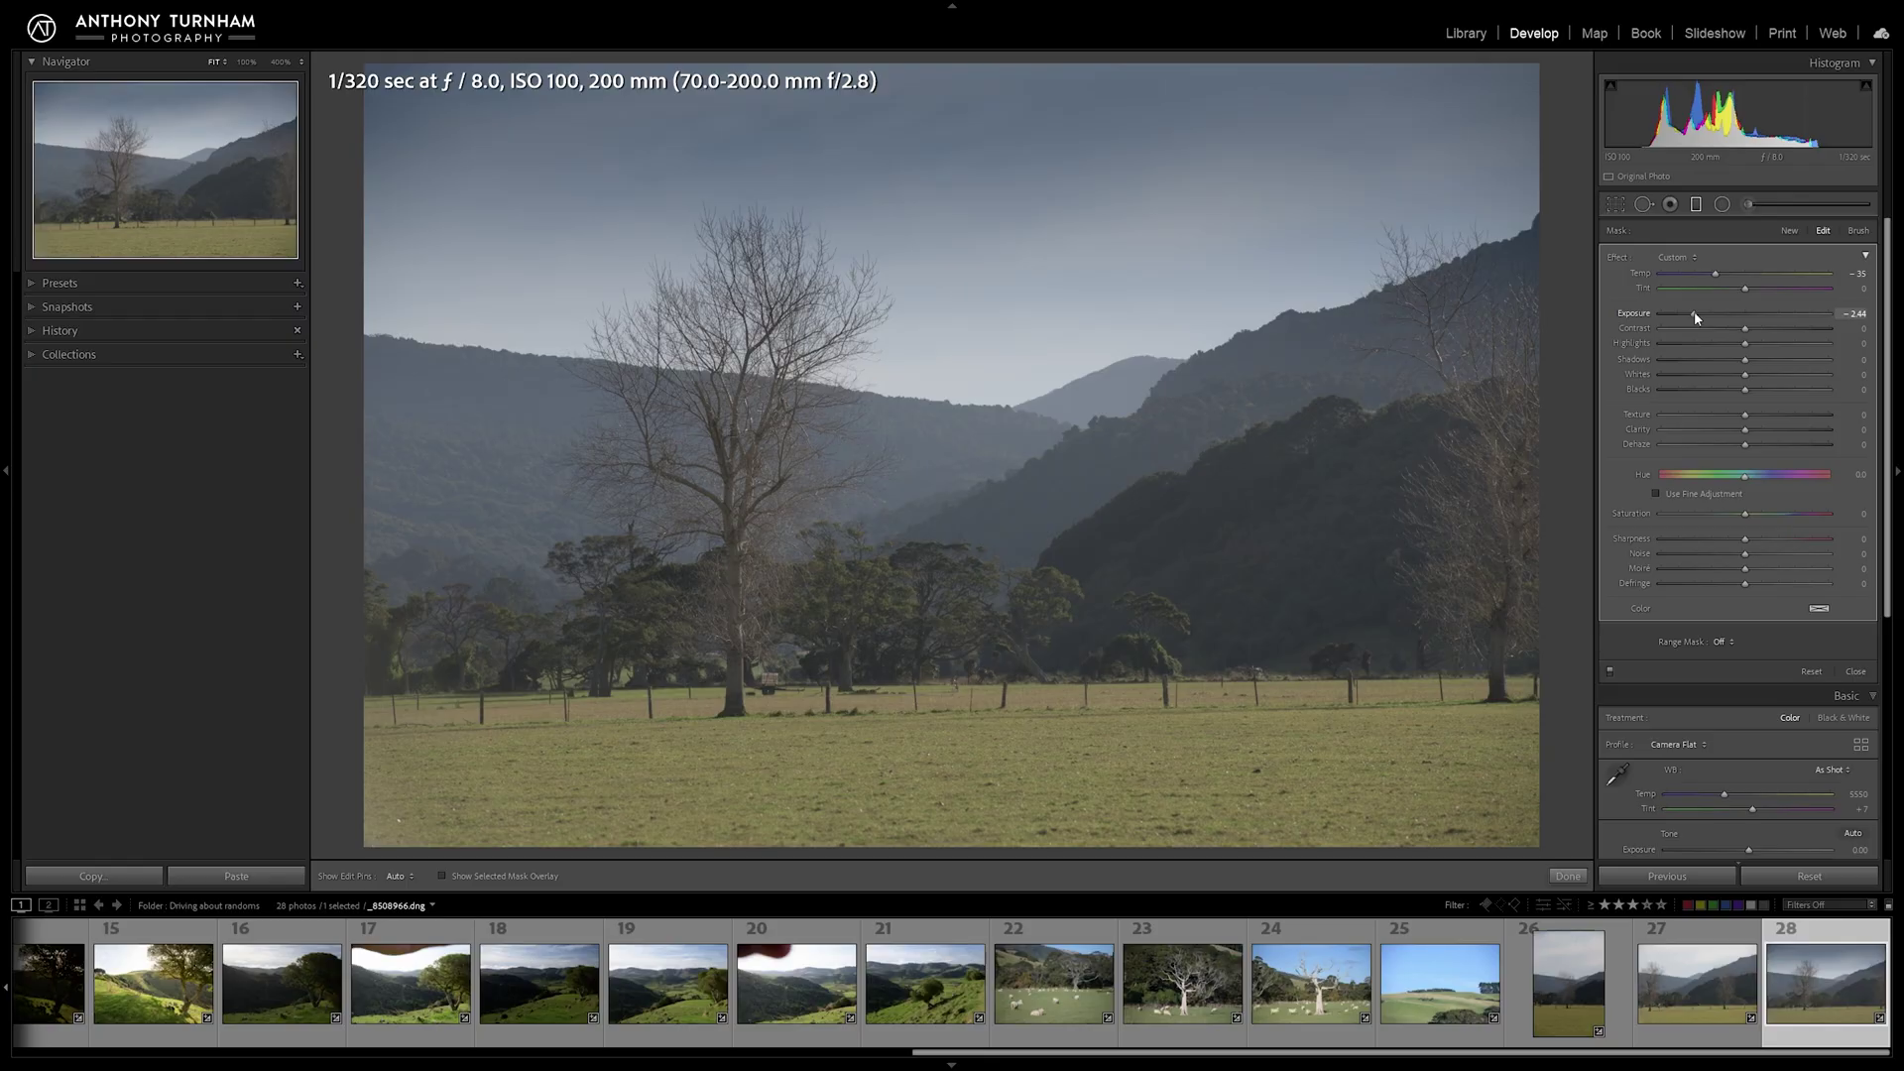
drag(1698, 316, 1716, 317)
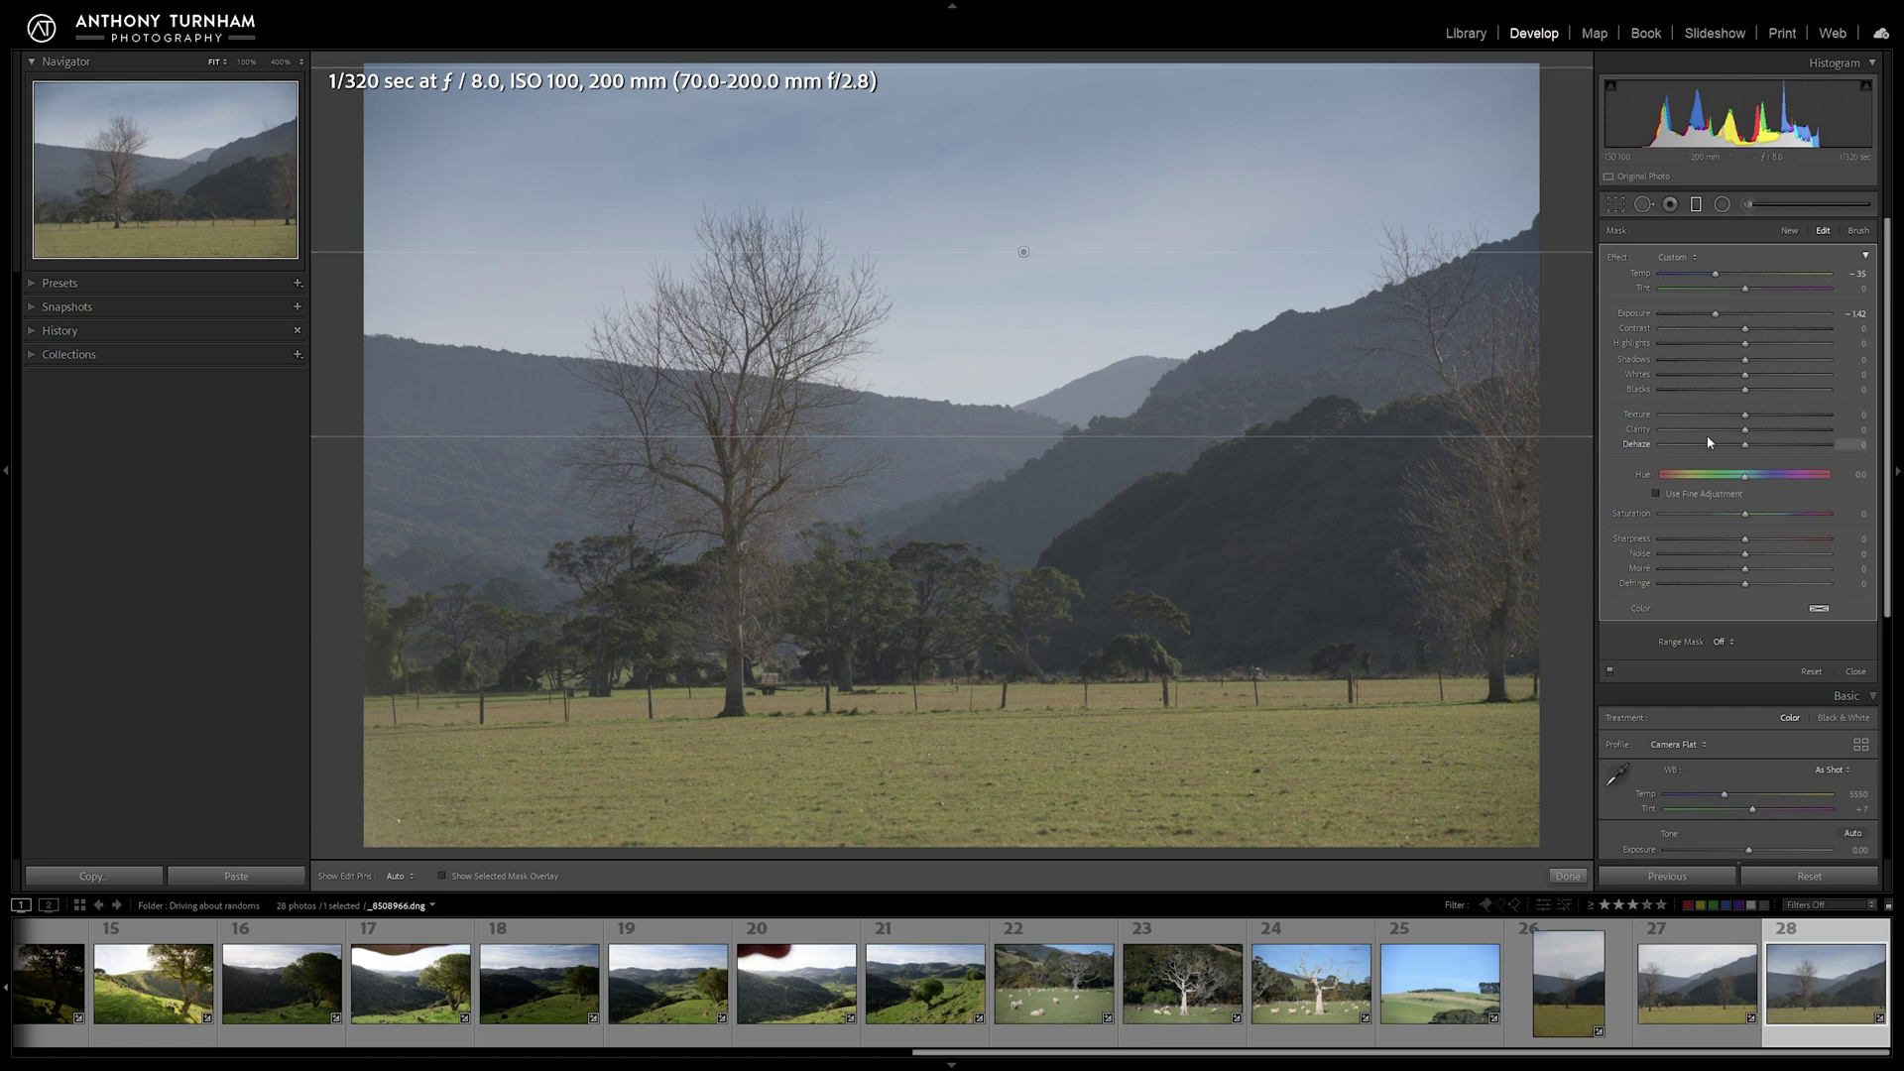
mouse_move(1746, 432)
mouse_down()
mouse_move(1849, 446)
mouse_move(1759, 447)
mouse_up()
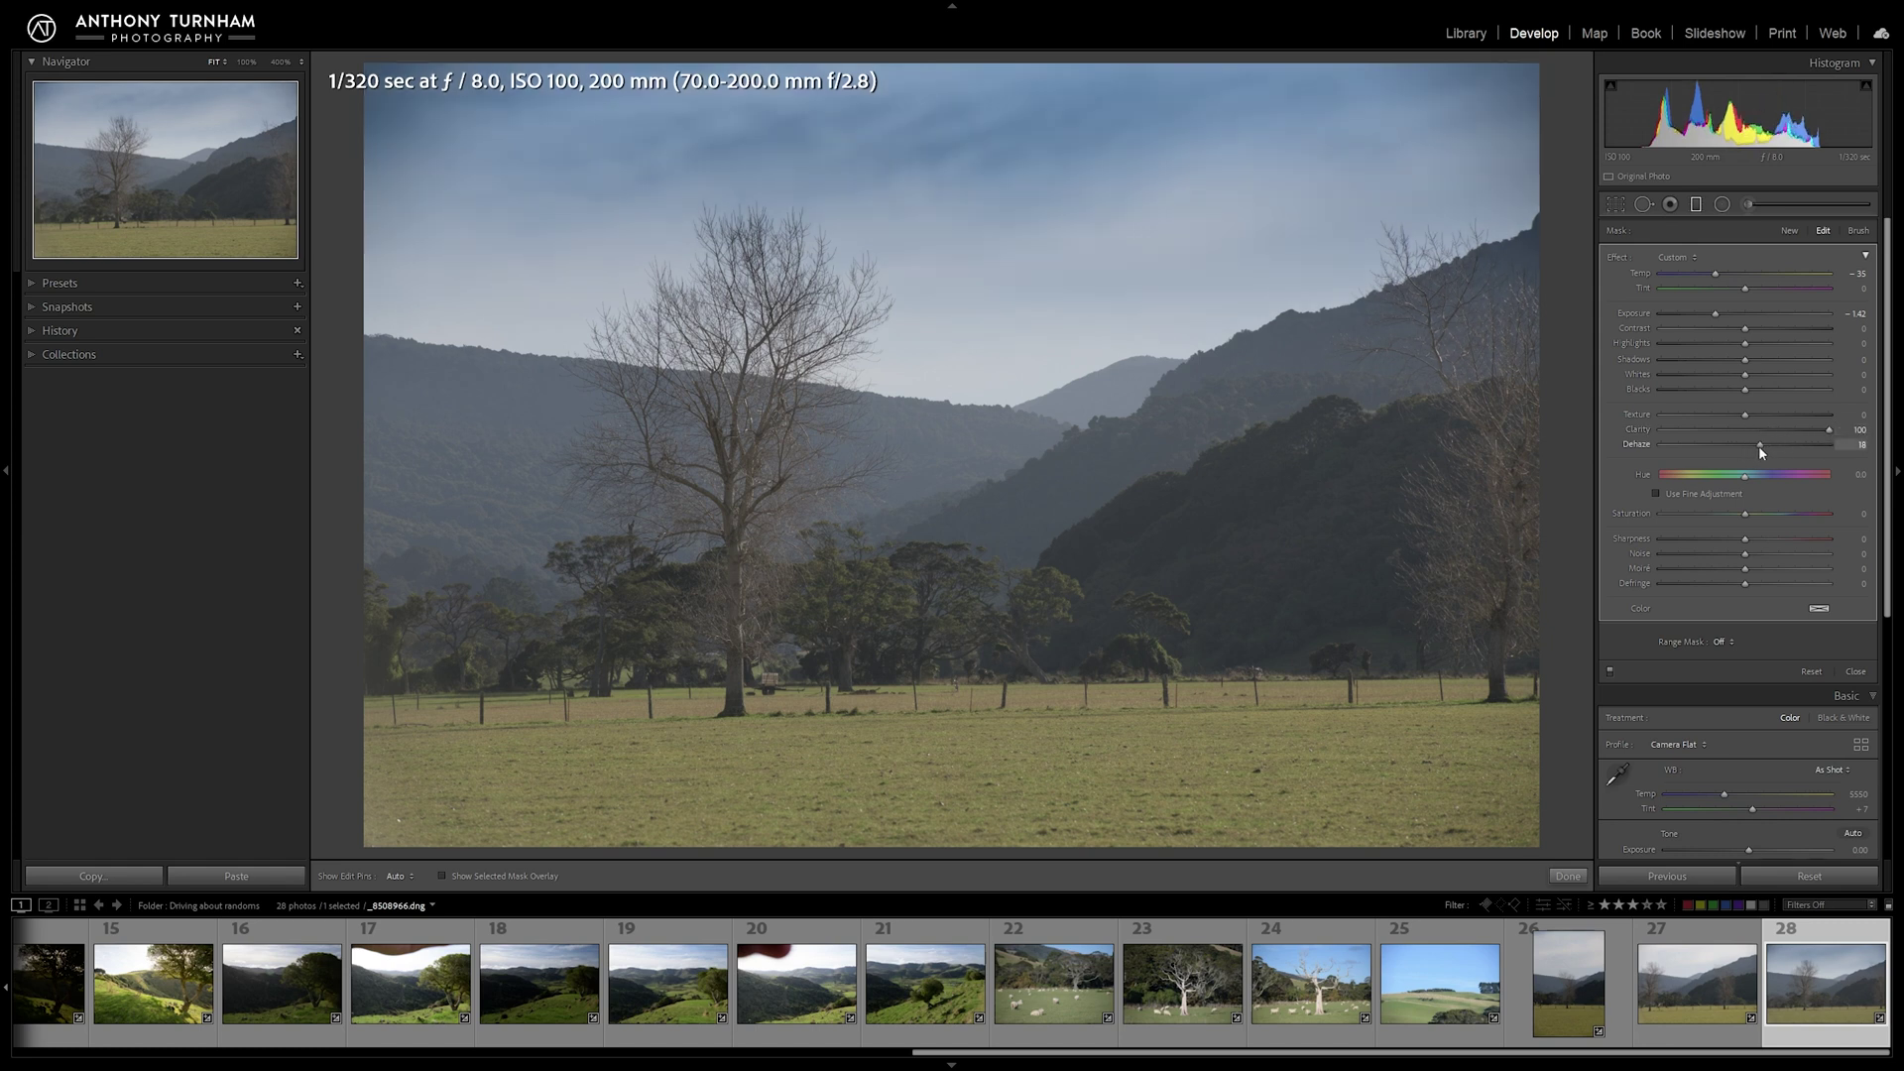
double_click(1760, 444)
drag(1828, 429, 1755, 429)
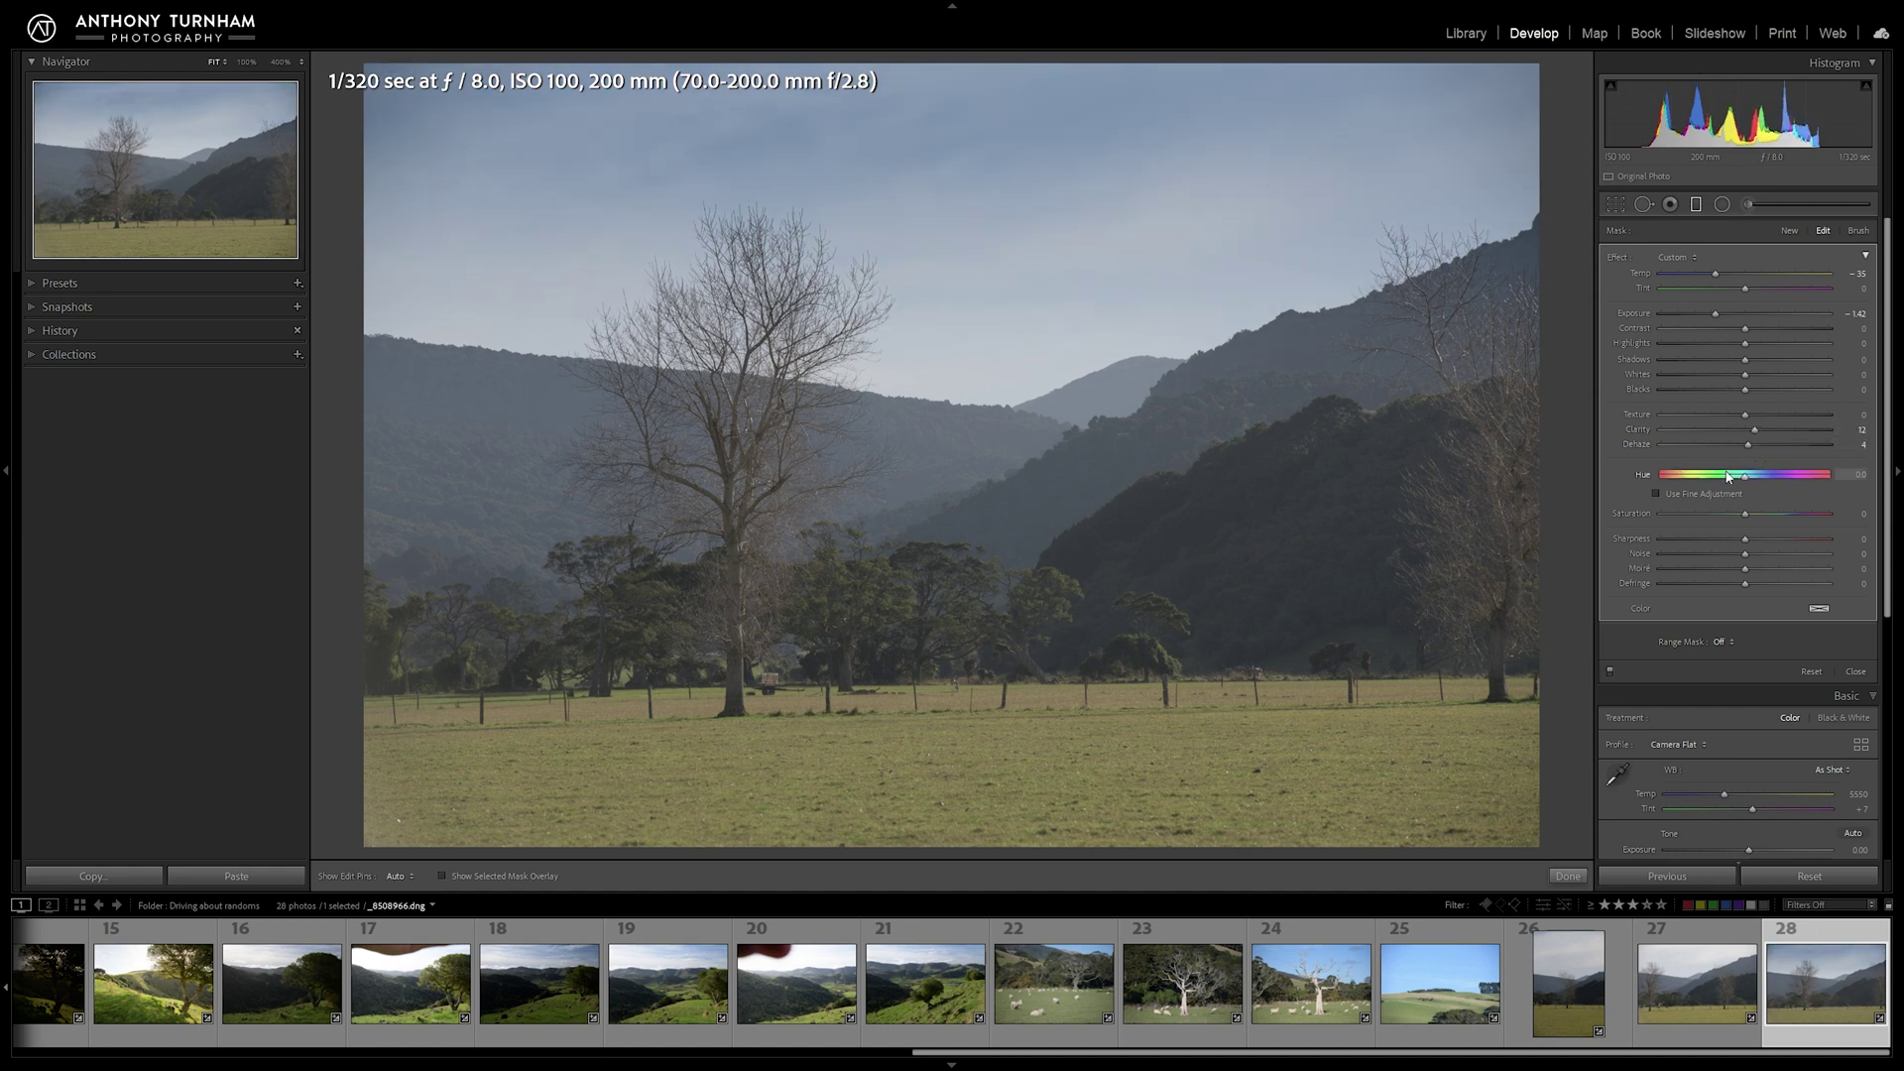
Step: Toggle the sky mask off and on to compare before and after
click(1609, 672)
click(1610, 673)
click(1610, 672)
click(1609, 672)
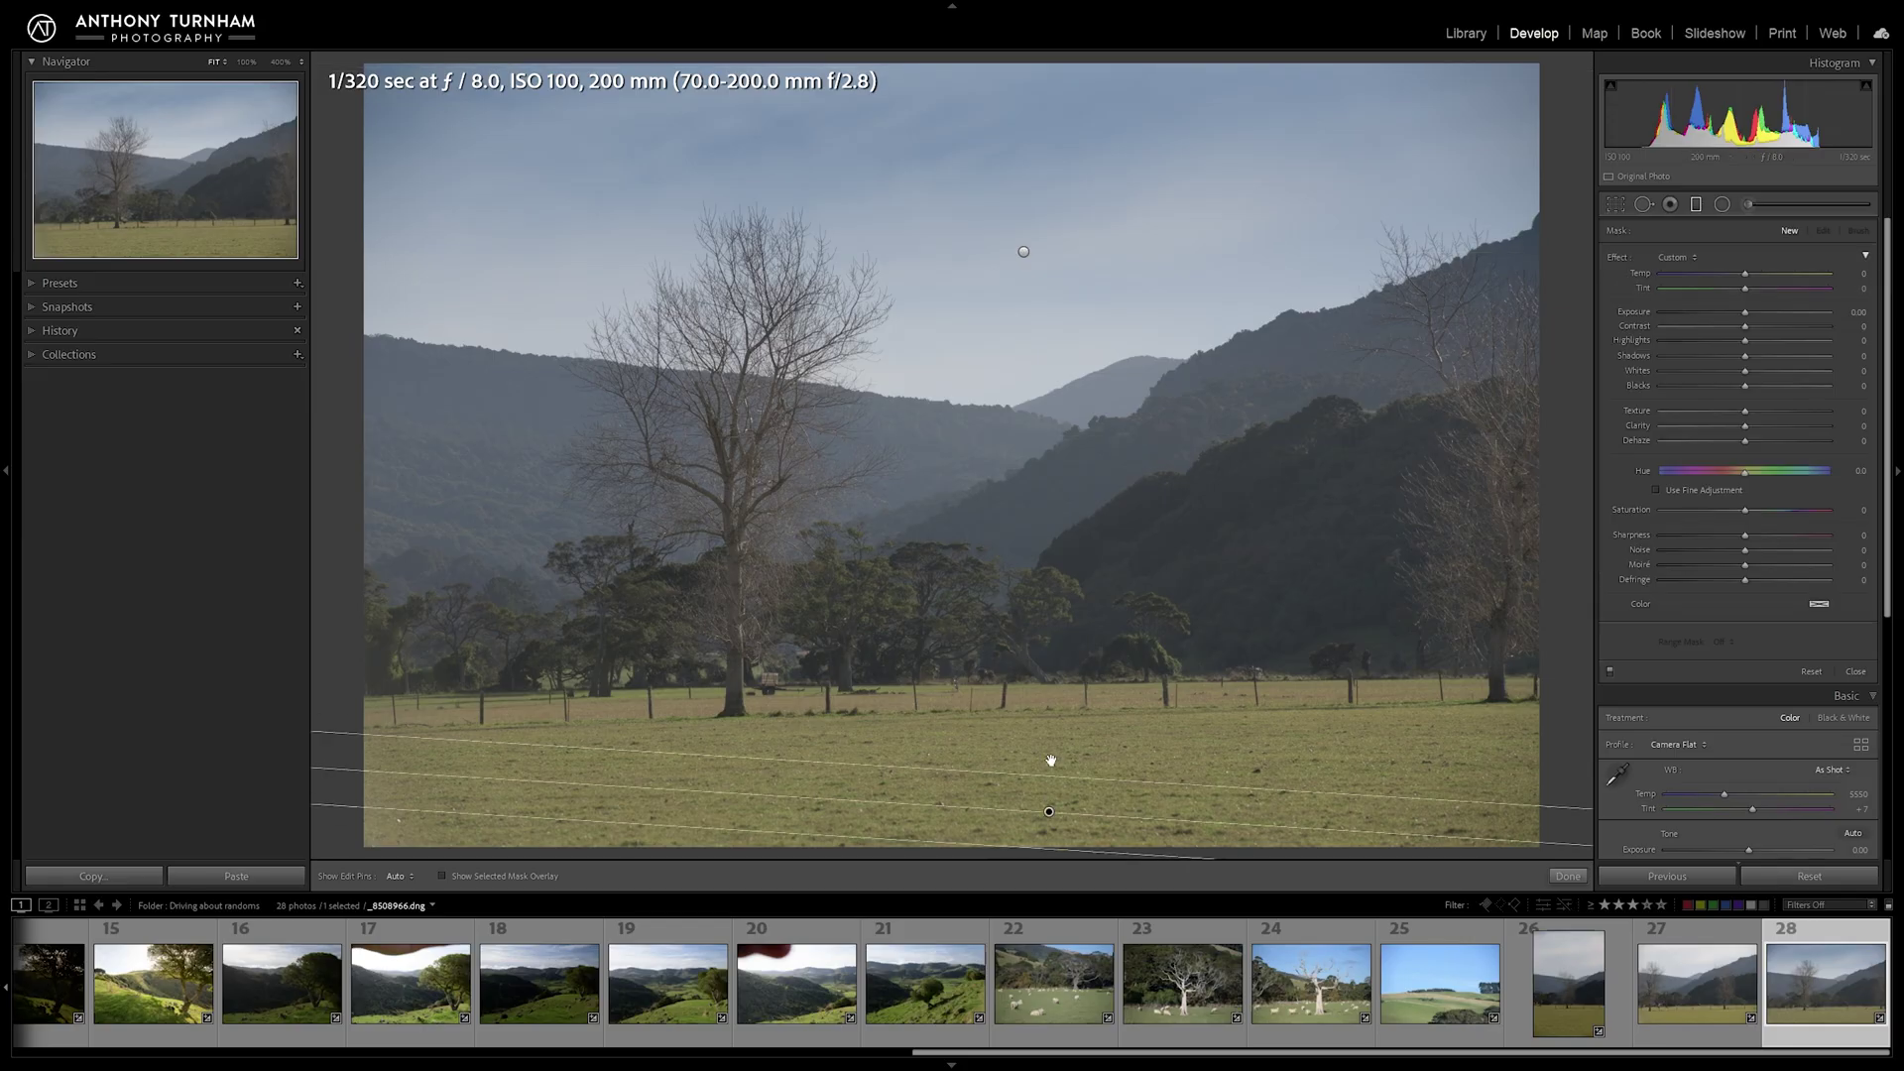
Step: Draw a graduated mask up from the bottom edge and lower its Exposure to darken the field
drag(1051, 761, 1045, 706)
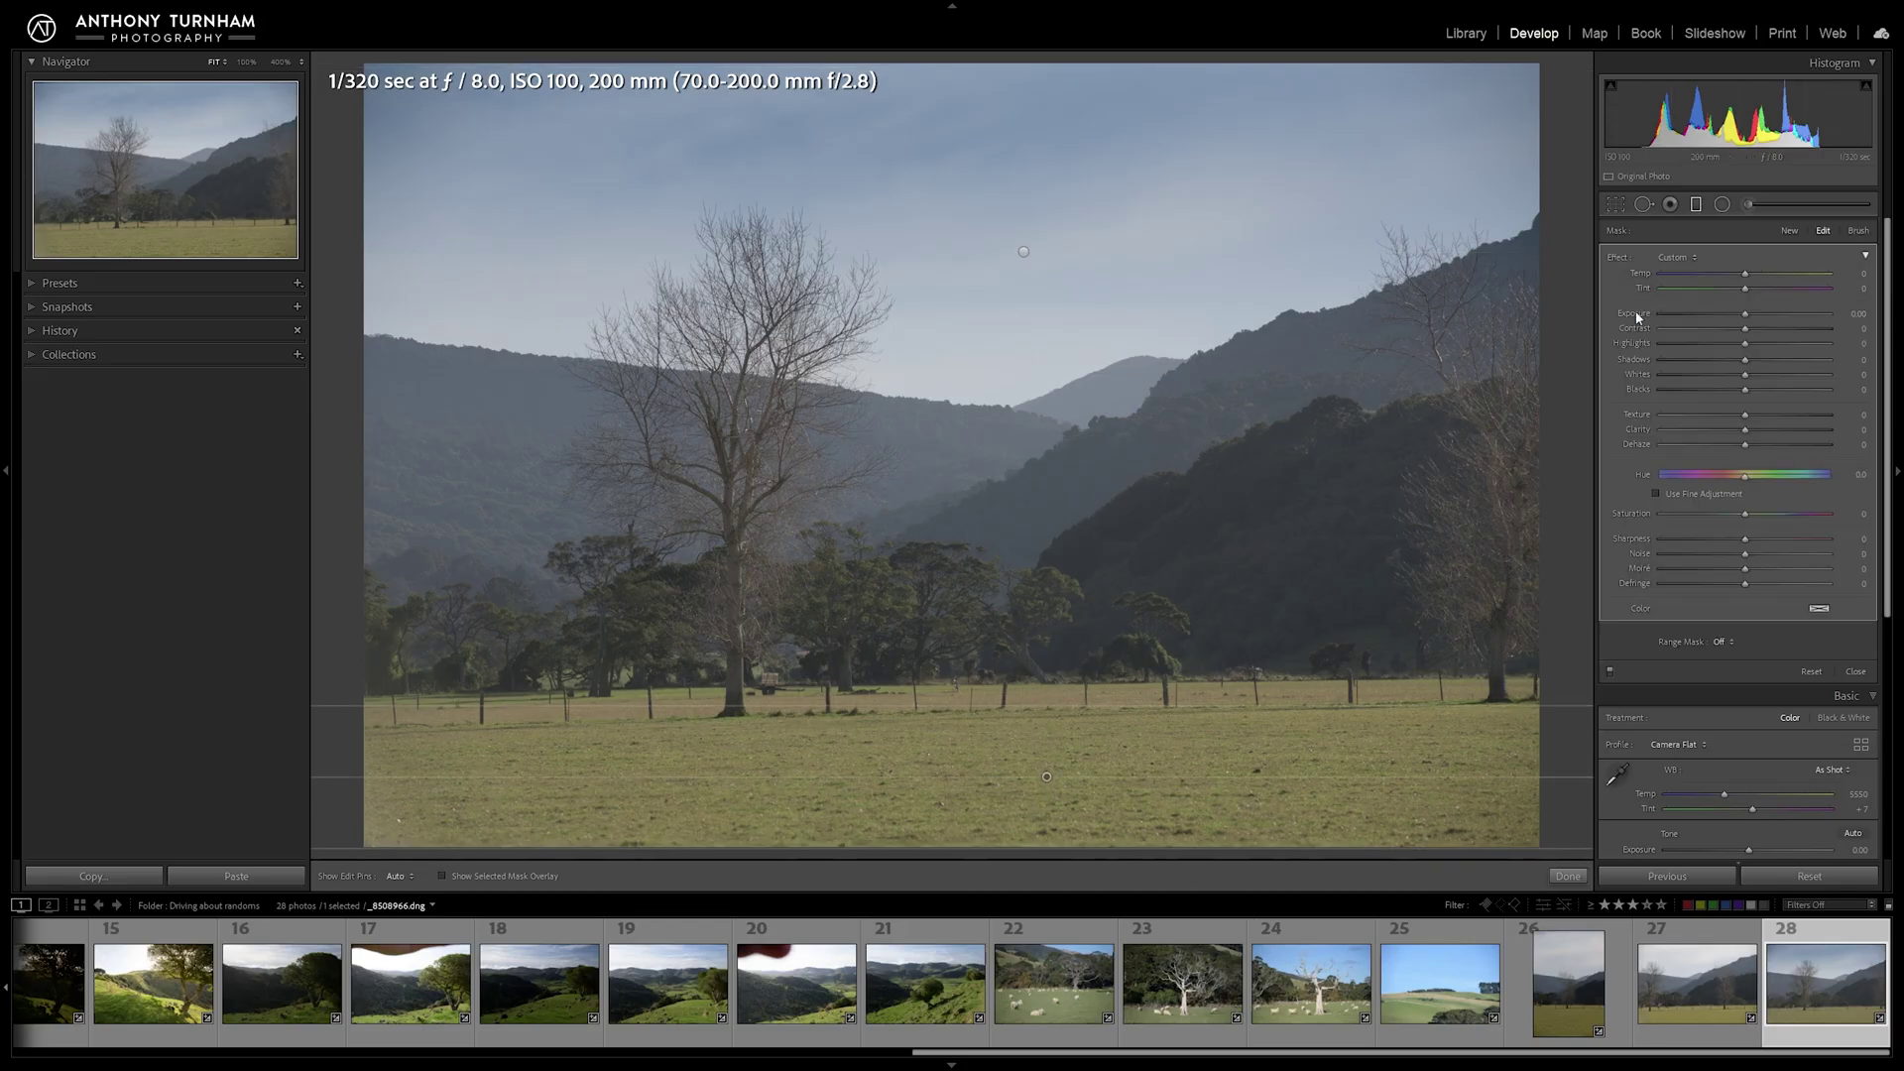
drag(1745, 313, 1726, 317)
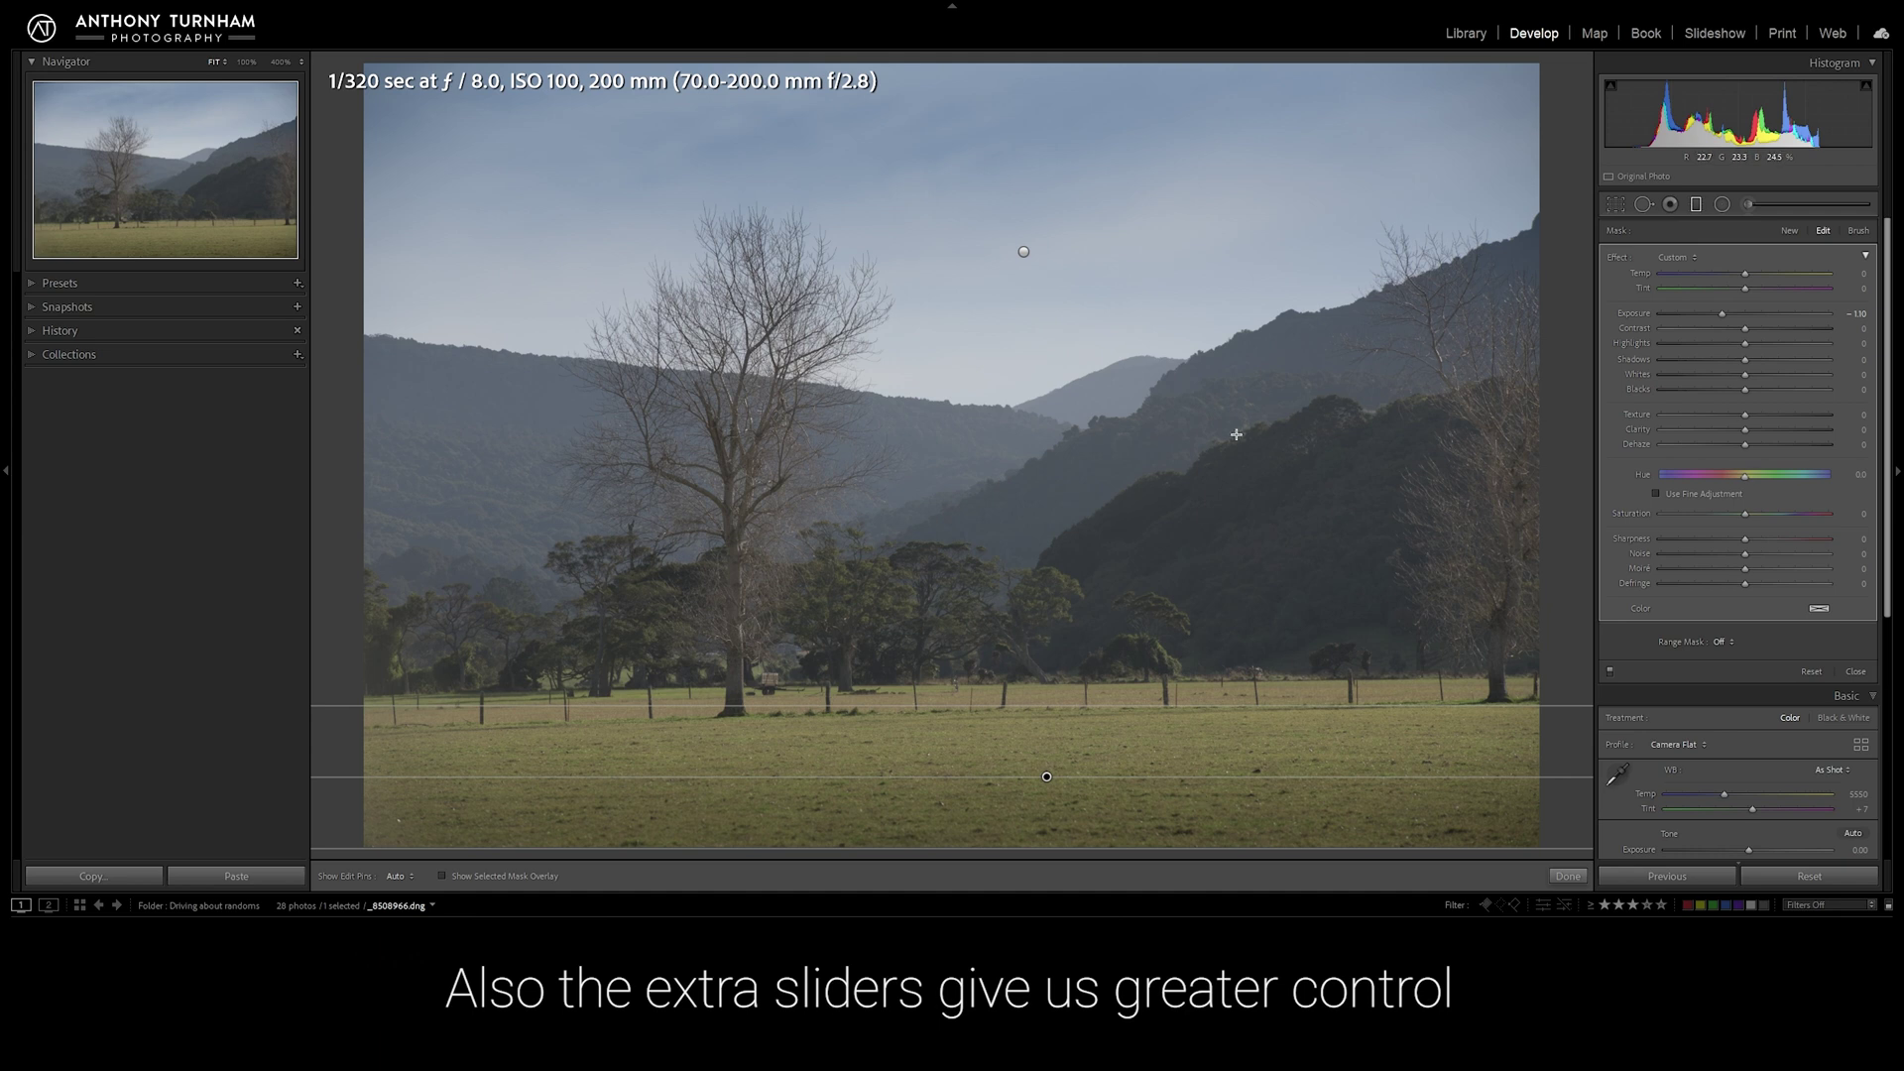
key(F6)
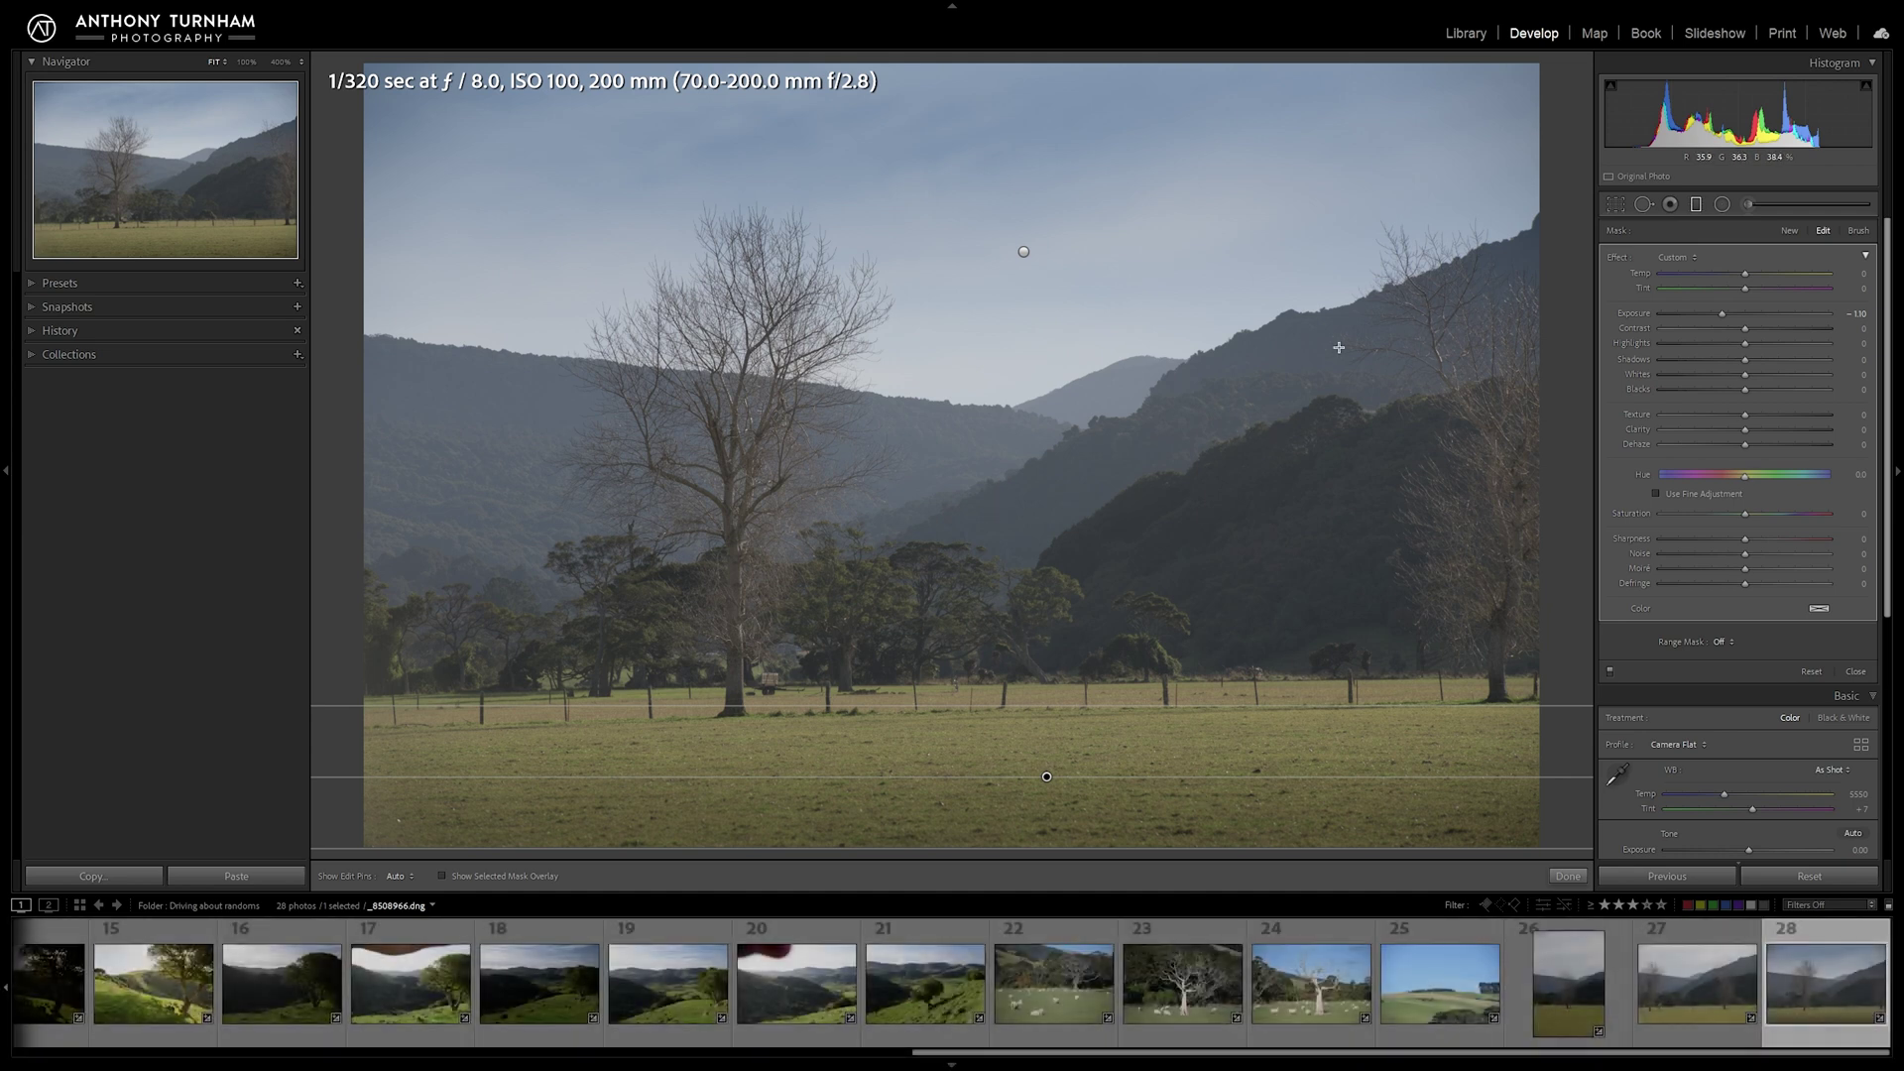
key(shift+m)
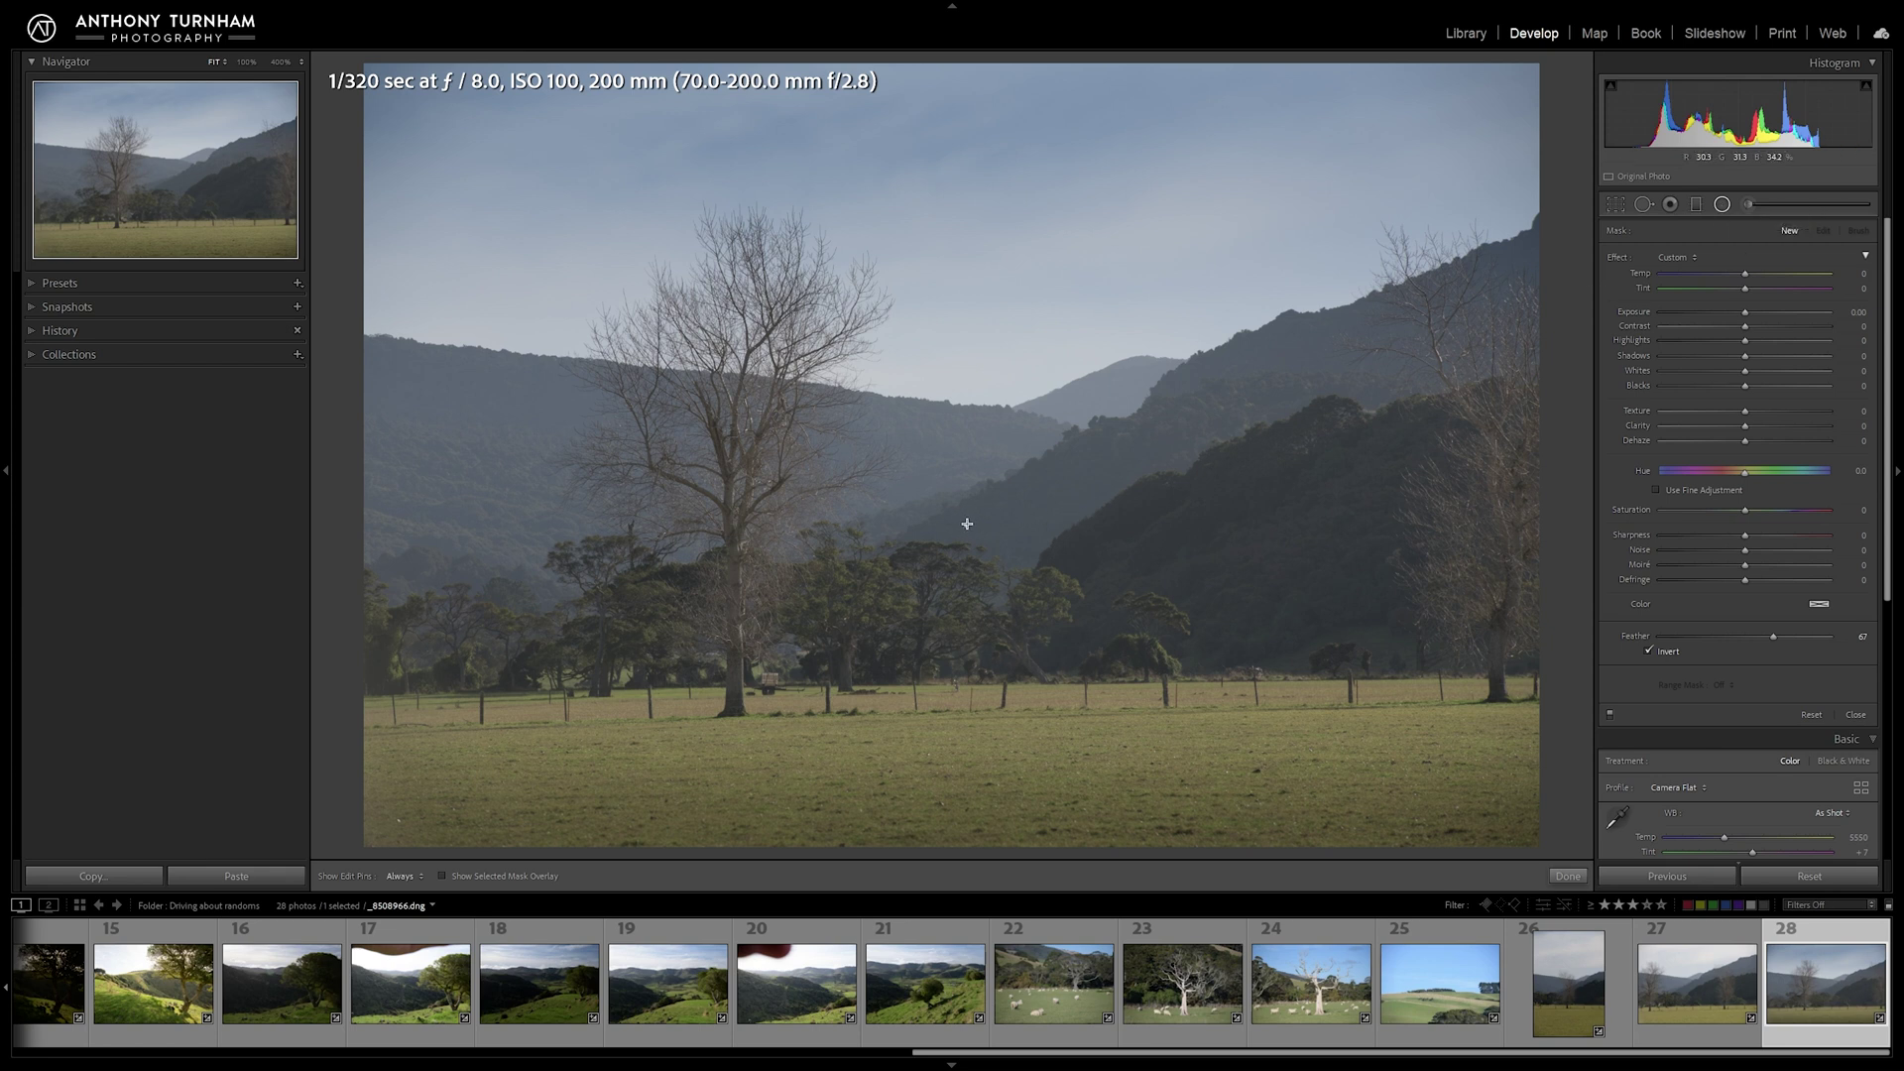
Step: Draw a large radial mask: Contrast 46, Highlights −20, Shadows 18, Whites 27, Blacks −31
drag(967, 523, 1664, 117)
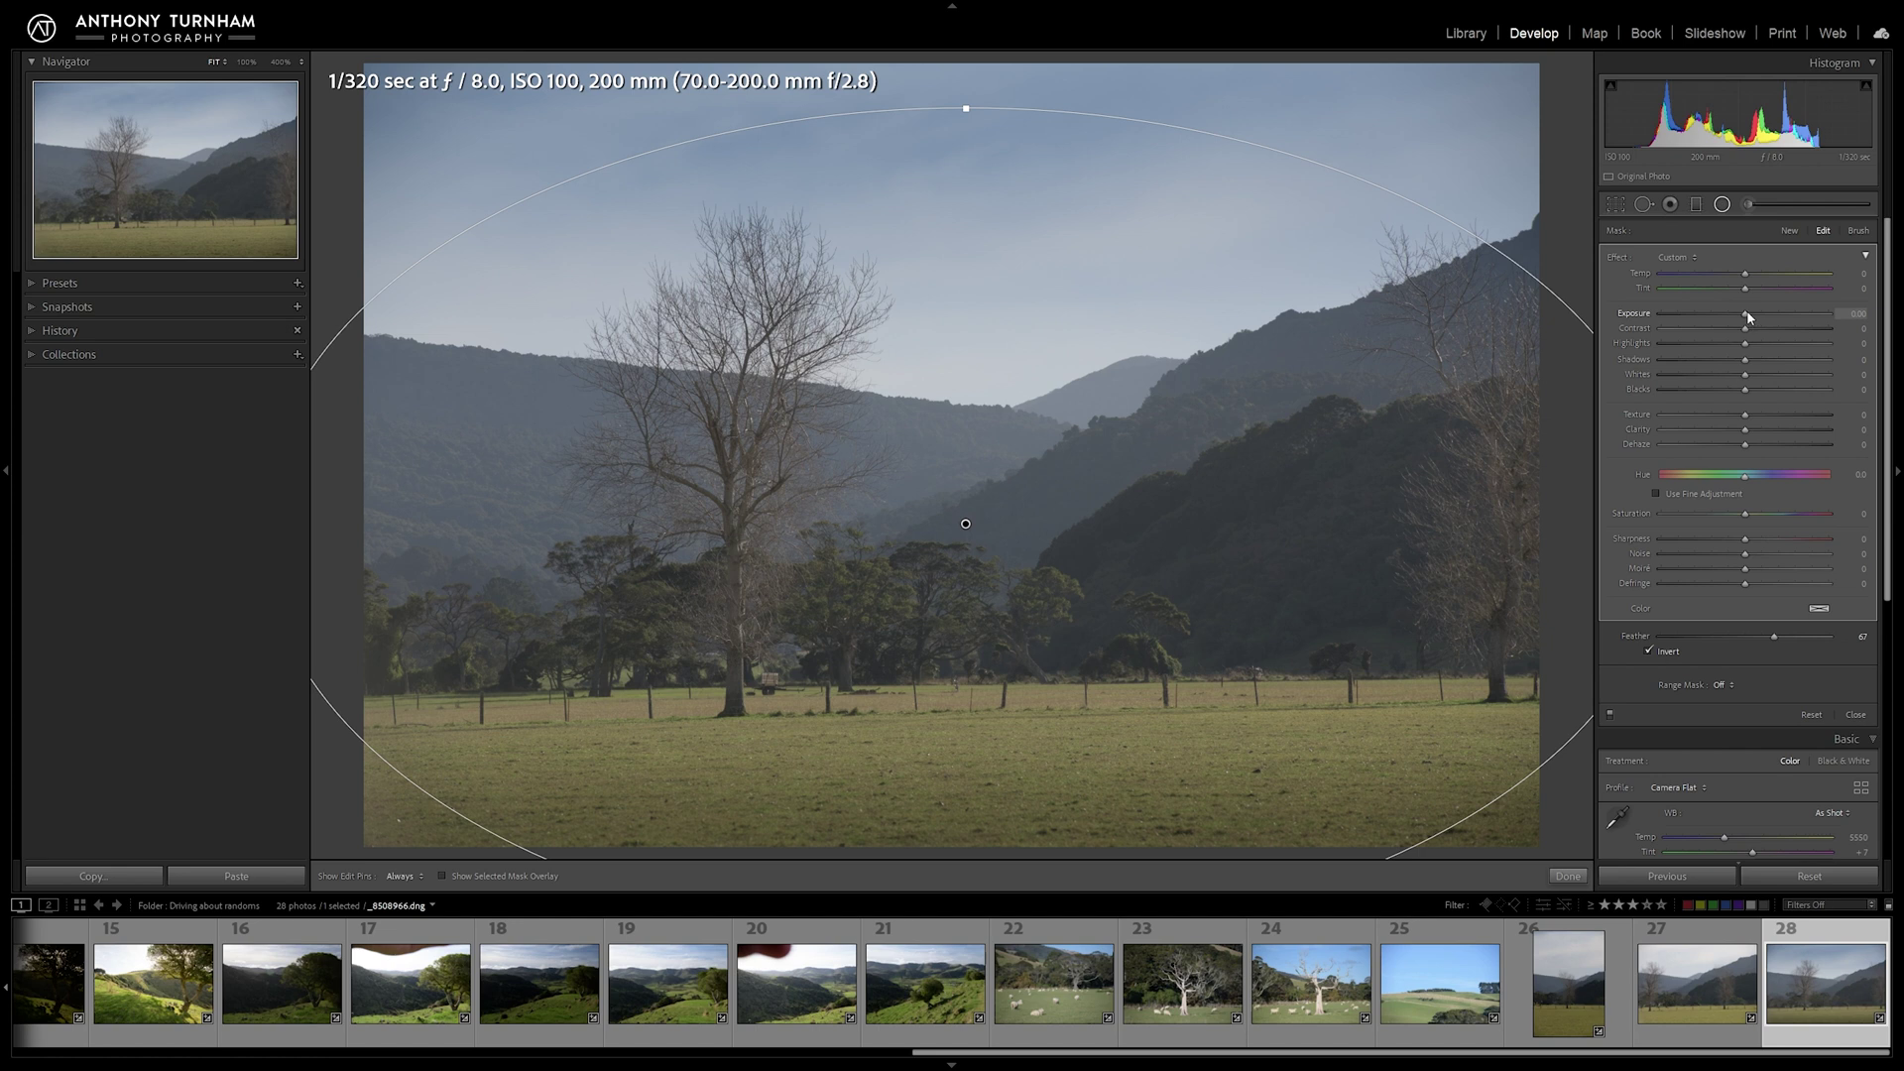
mouse_move(1749, 318)
mouse_down()
mouse_move(1799, 354)
mouse_move(1766, 319)
mouse_up()
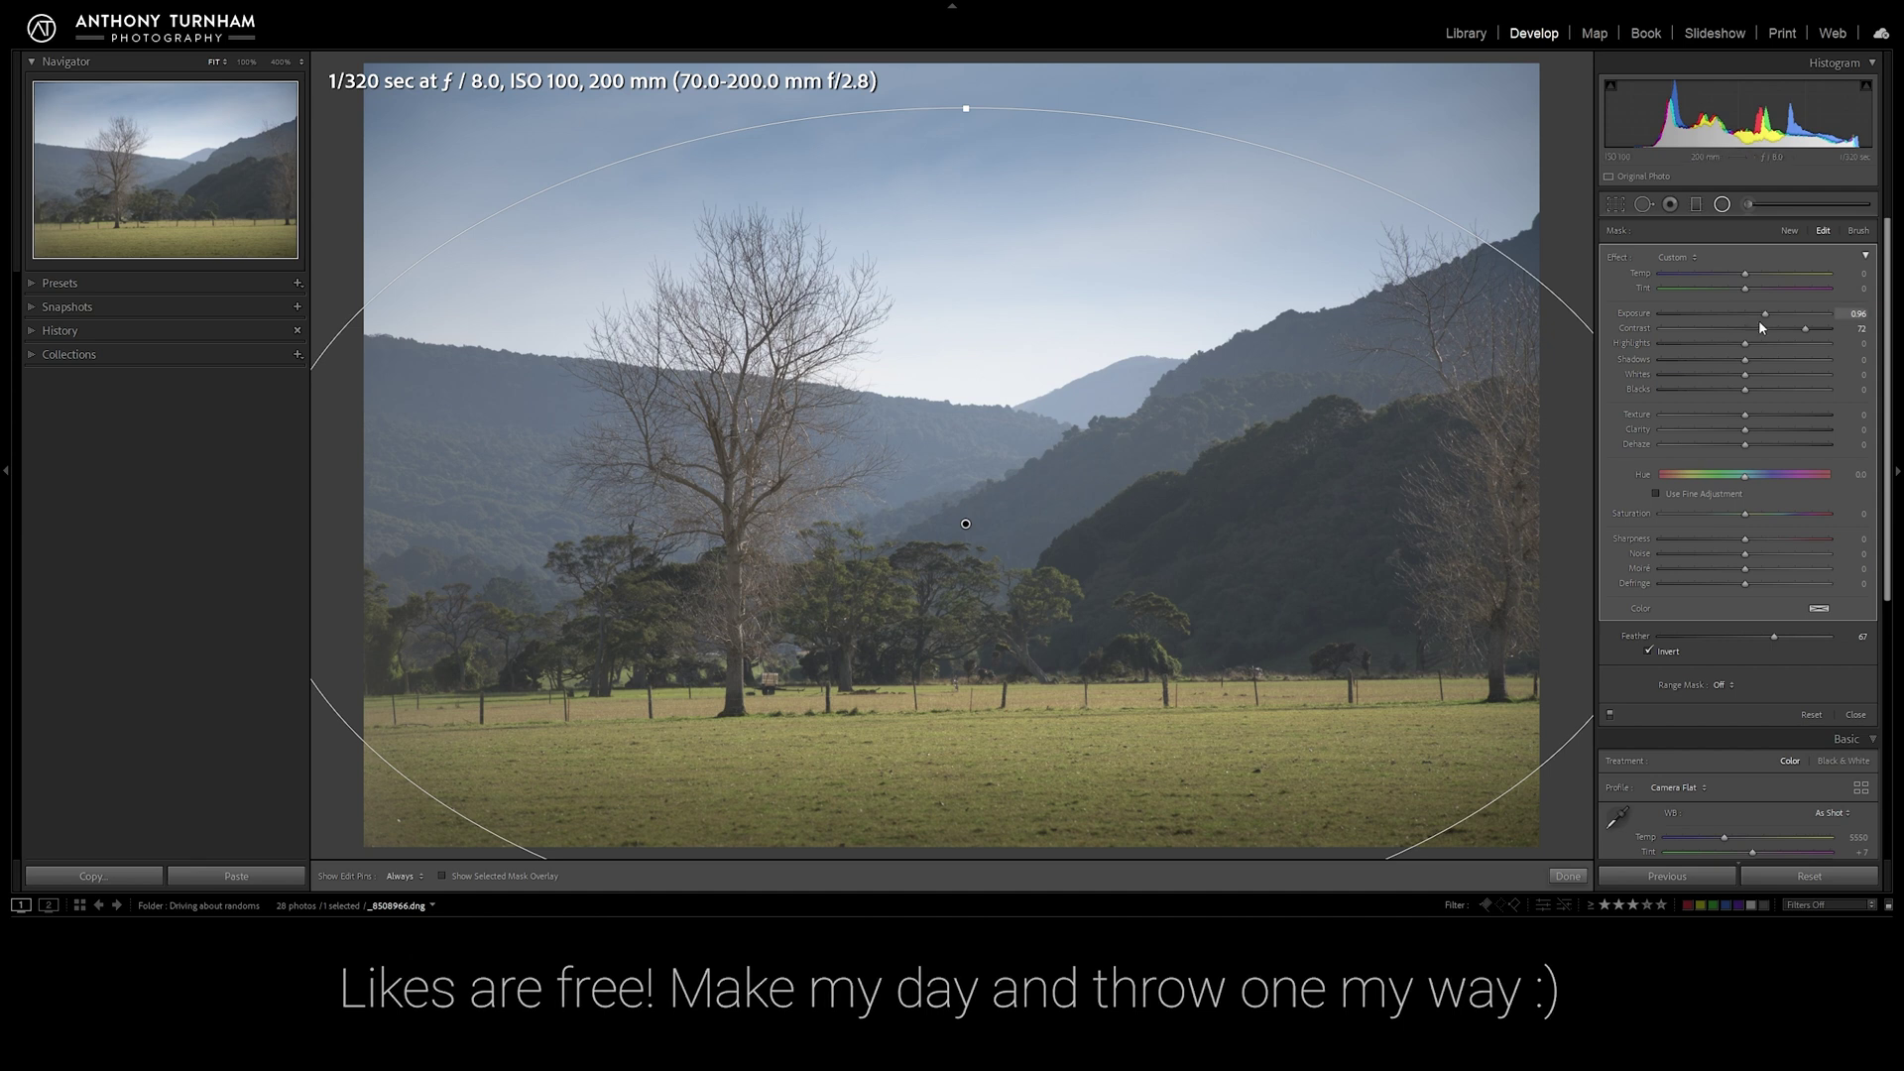
drag(1745, 343, 1734, 346)
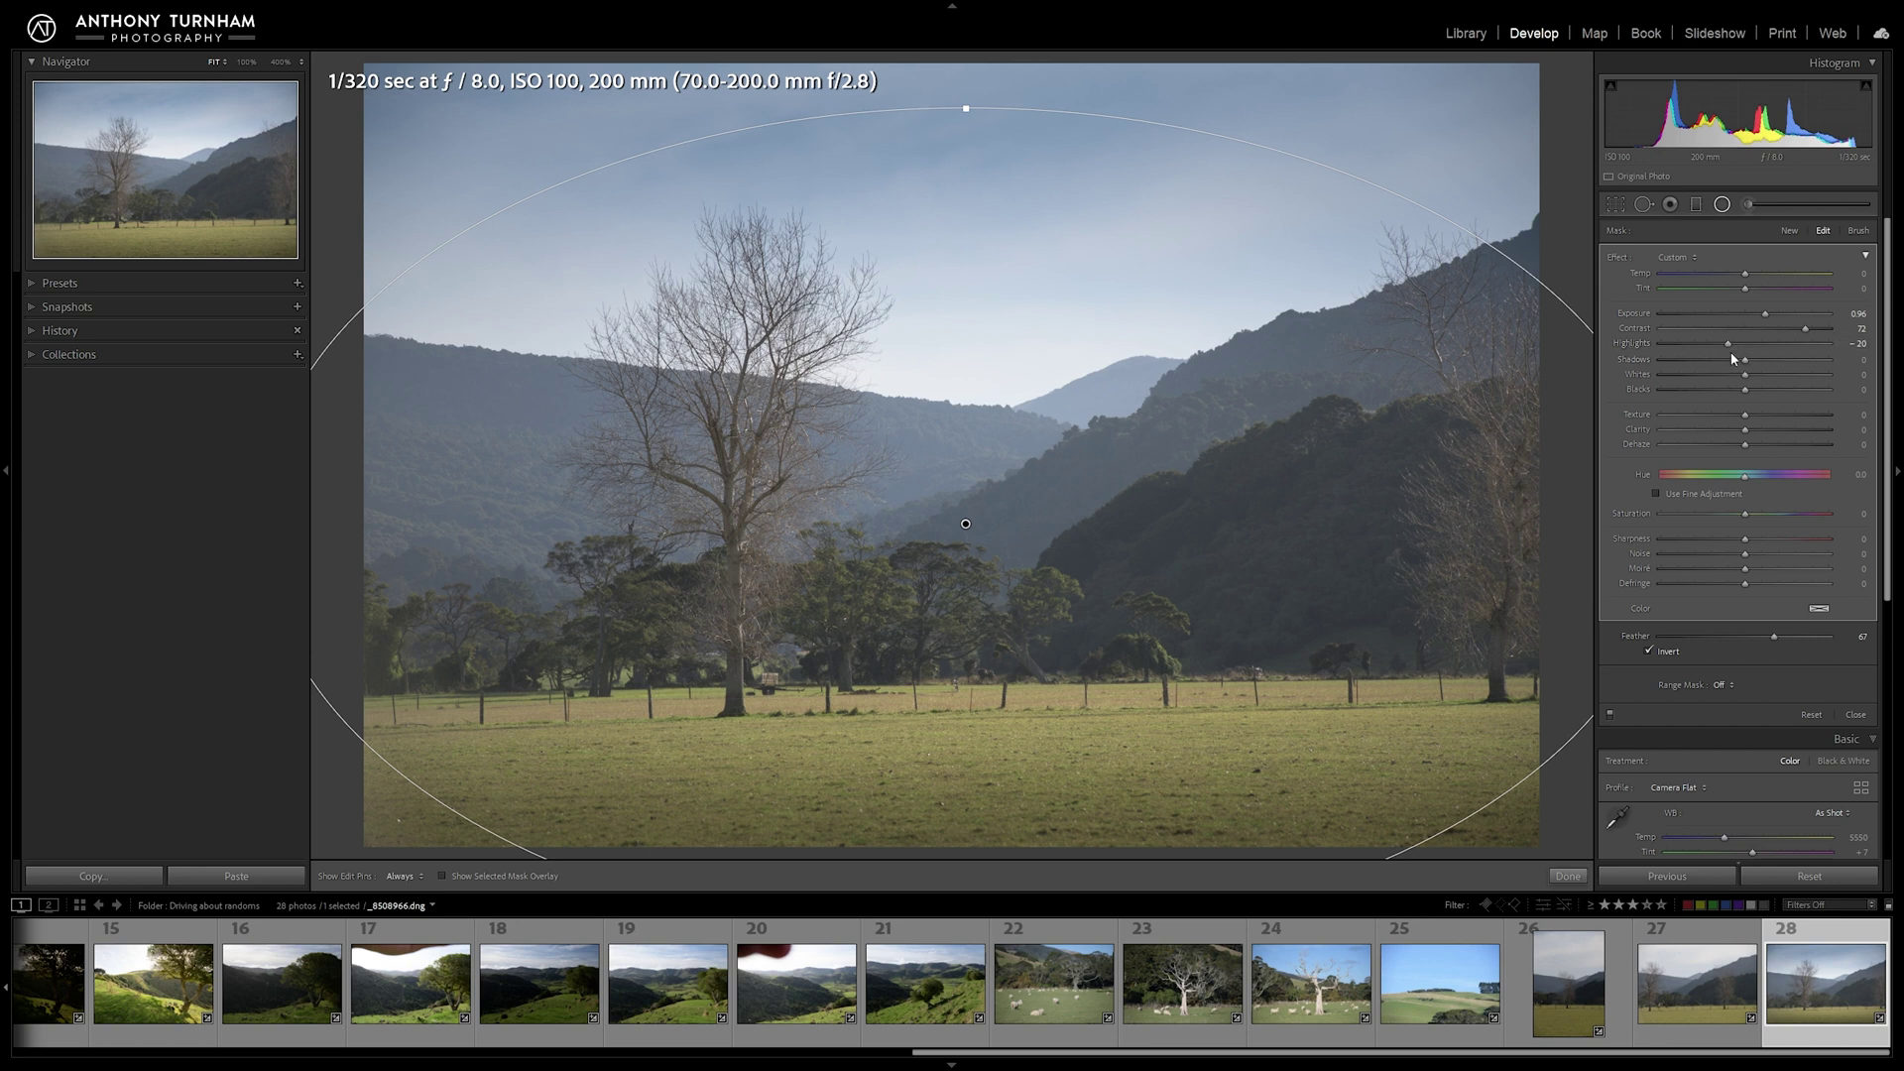
mouse_move(1748, 367)
mouse_down()
mouse_move(1779, 359)
mouse_move(1757, 363)
mouse_move(1768, 374)
mouse_up()
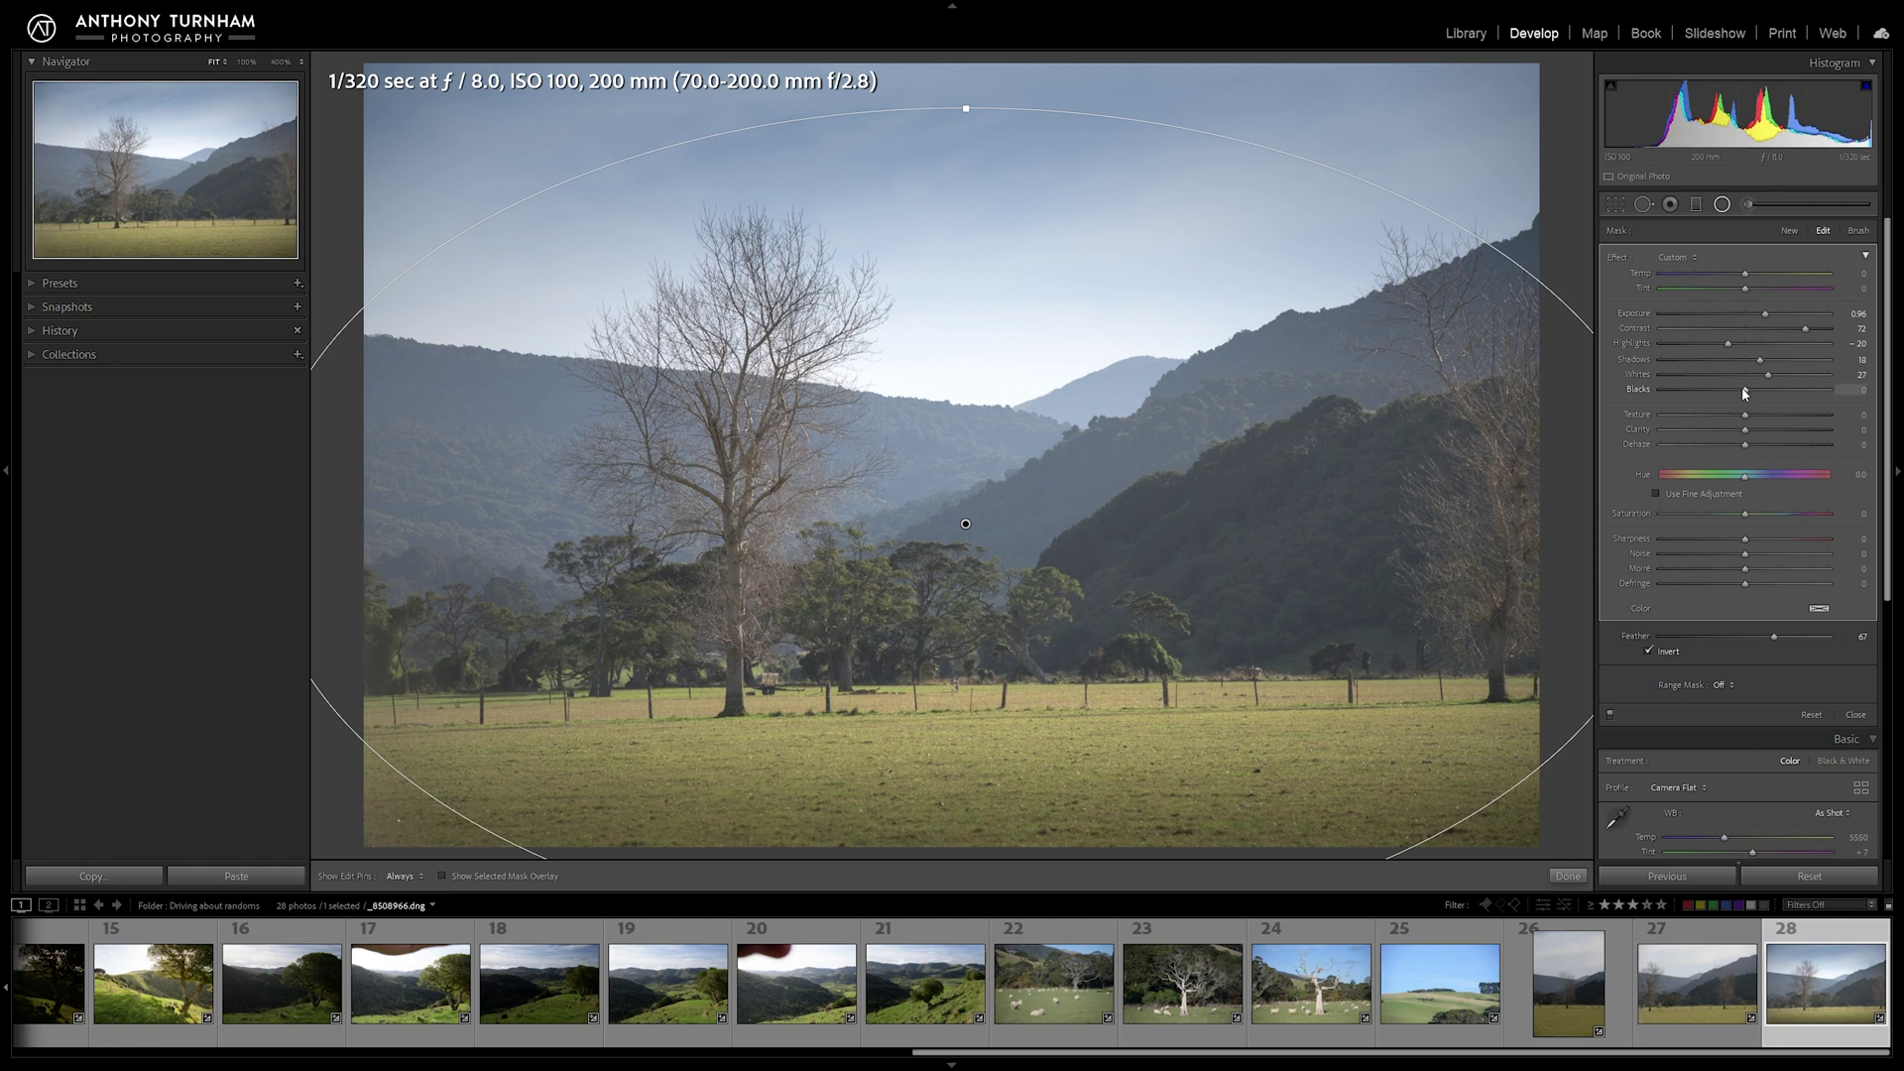
drag(1745, 393, 1690, 393)
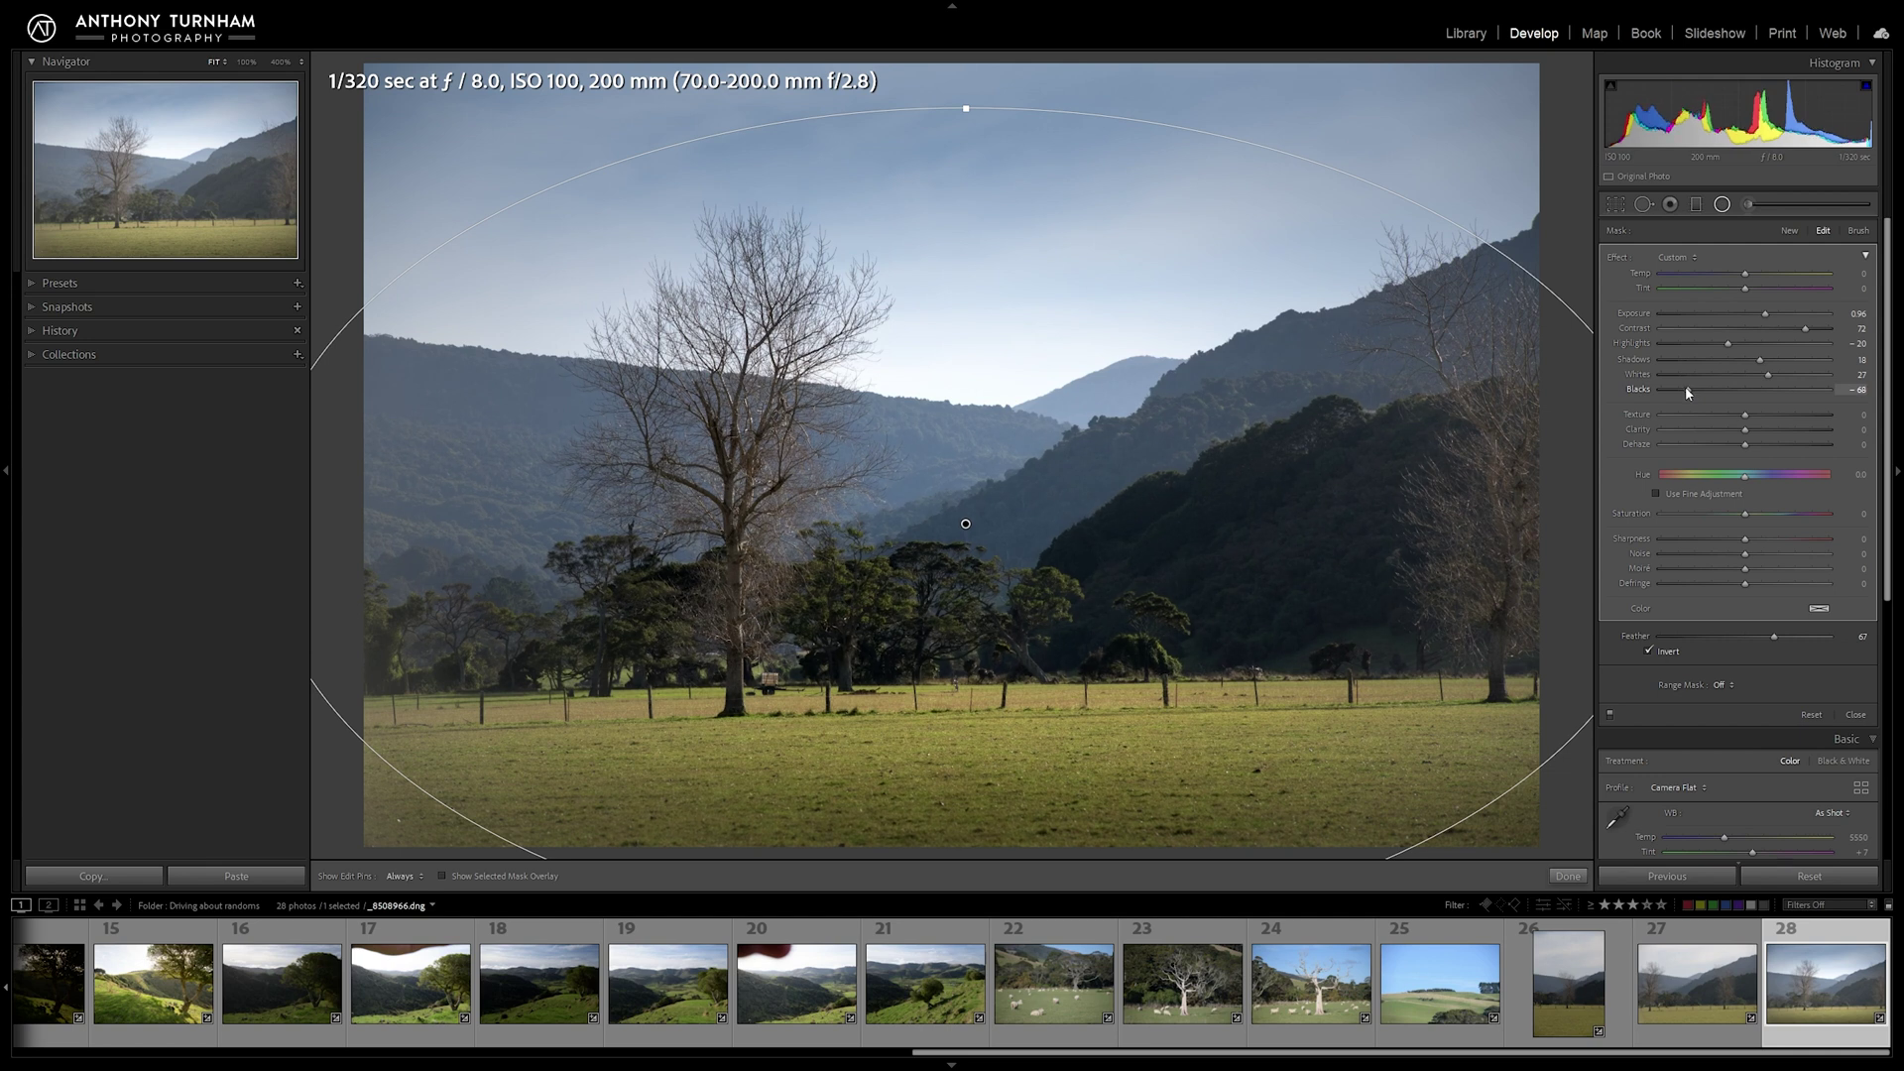
drag(1695, 393, 1700, 390)
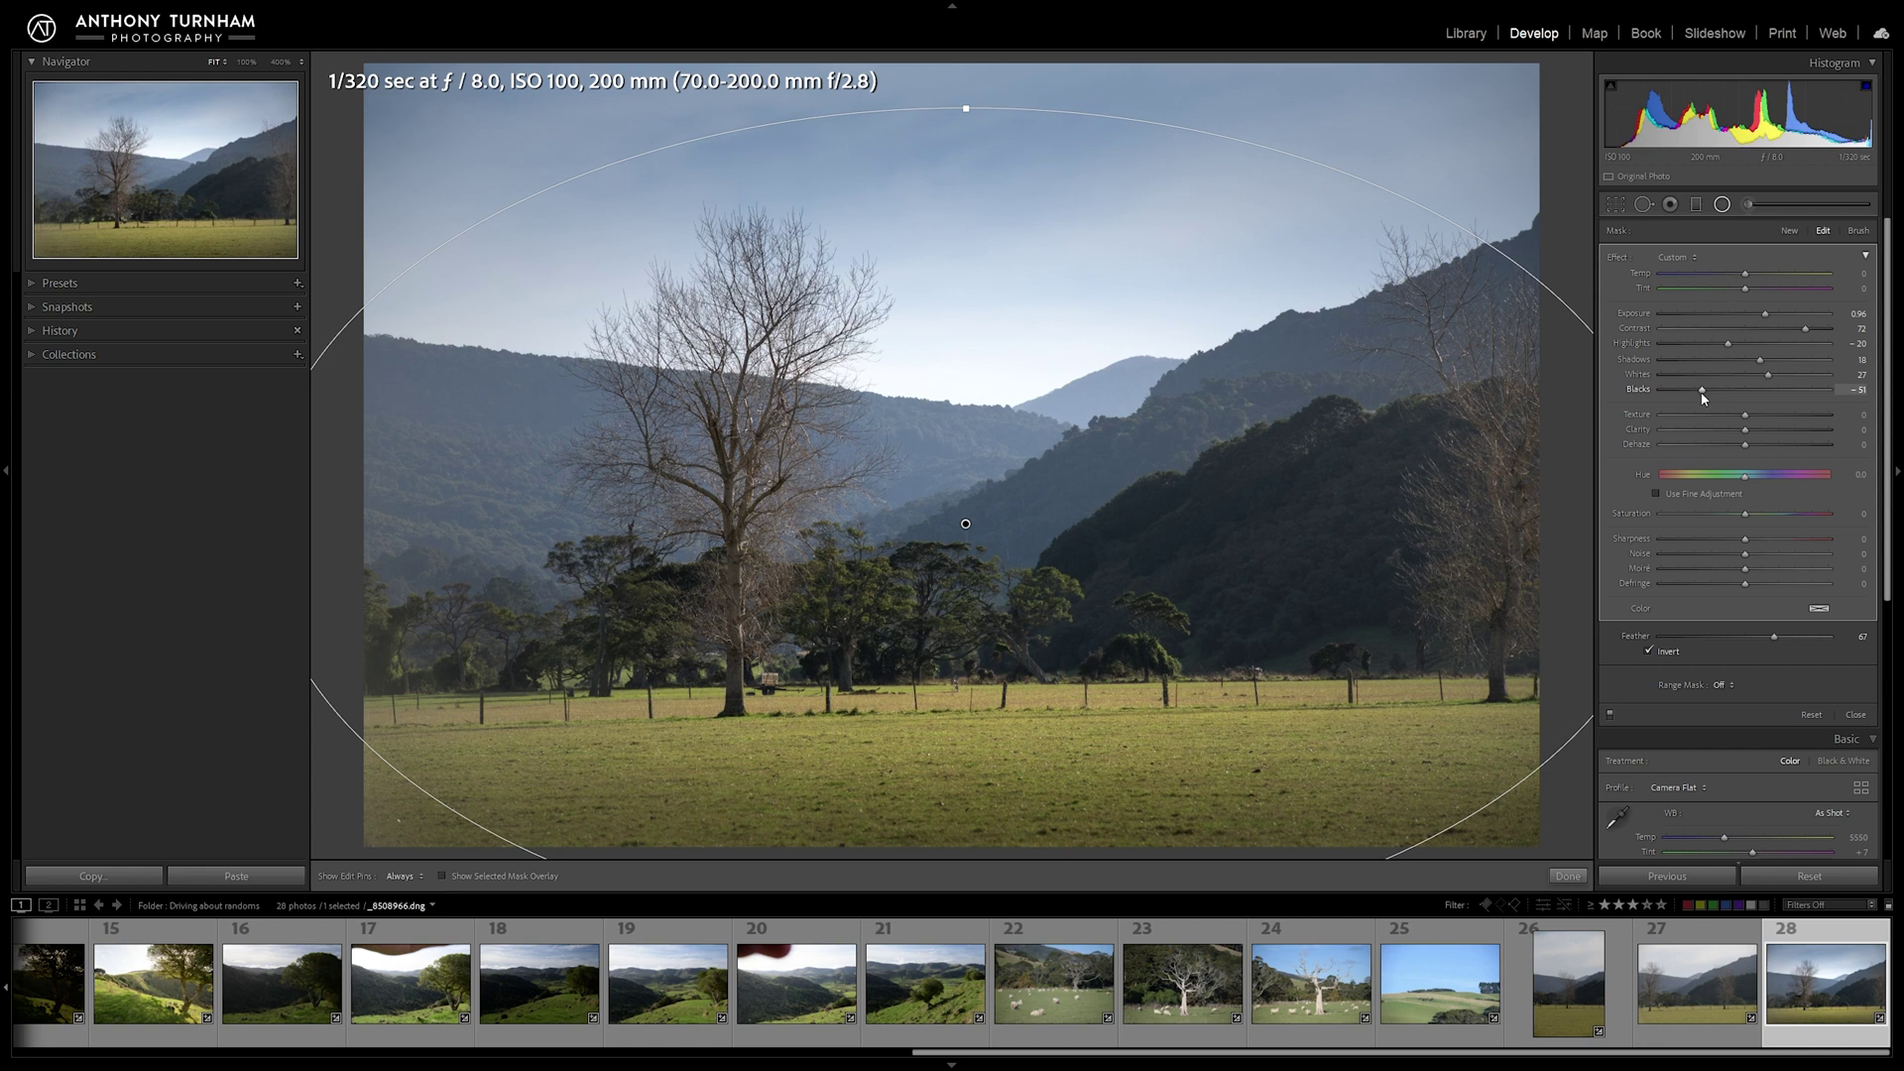
drag(1805, 328, 1763, 320)
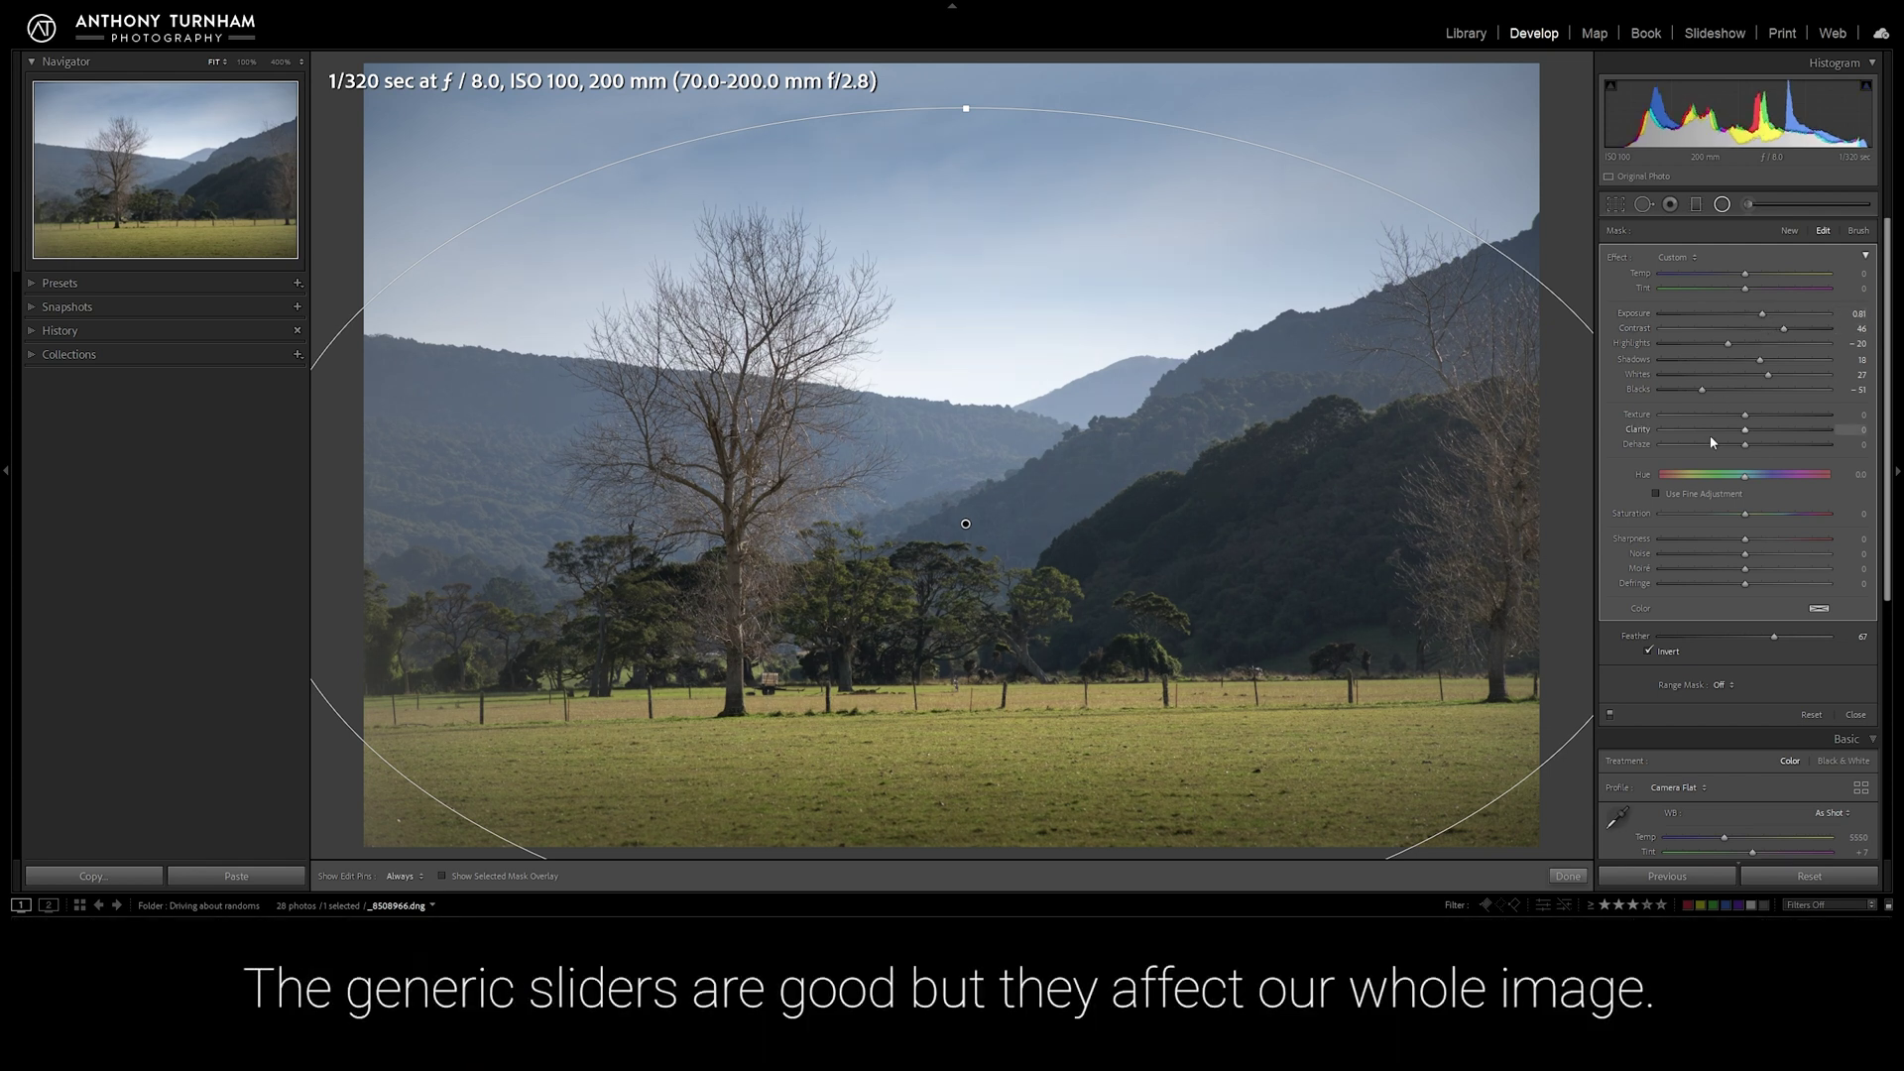
Step: Toggle the large radial mask off and on to compare
click(1610, 715)
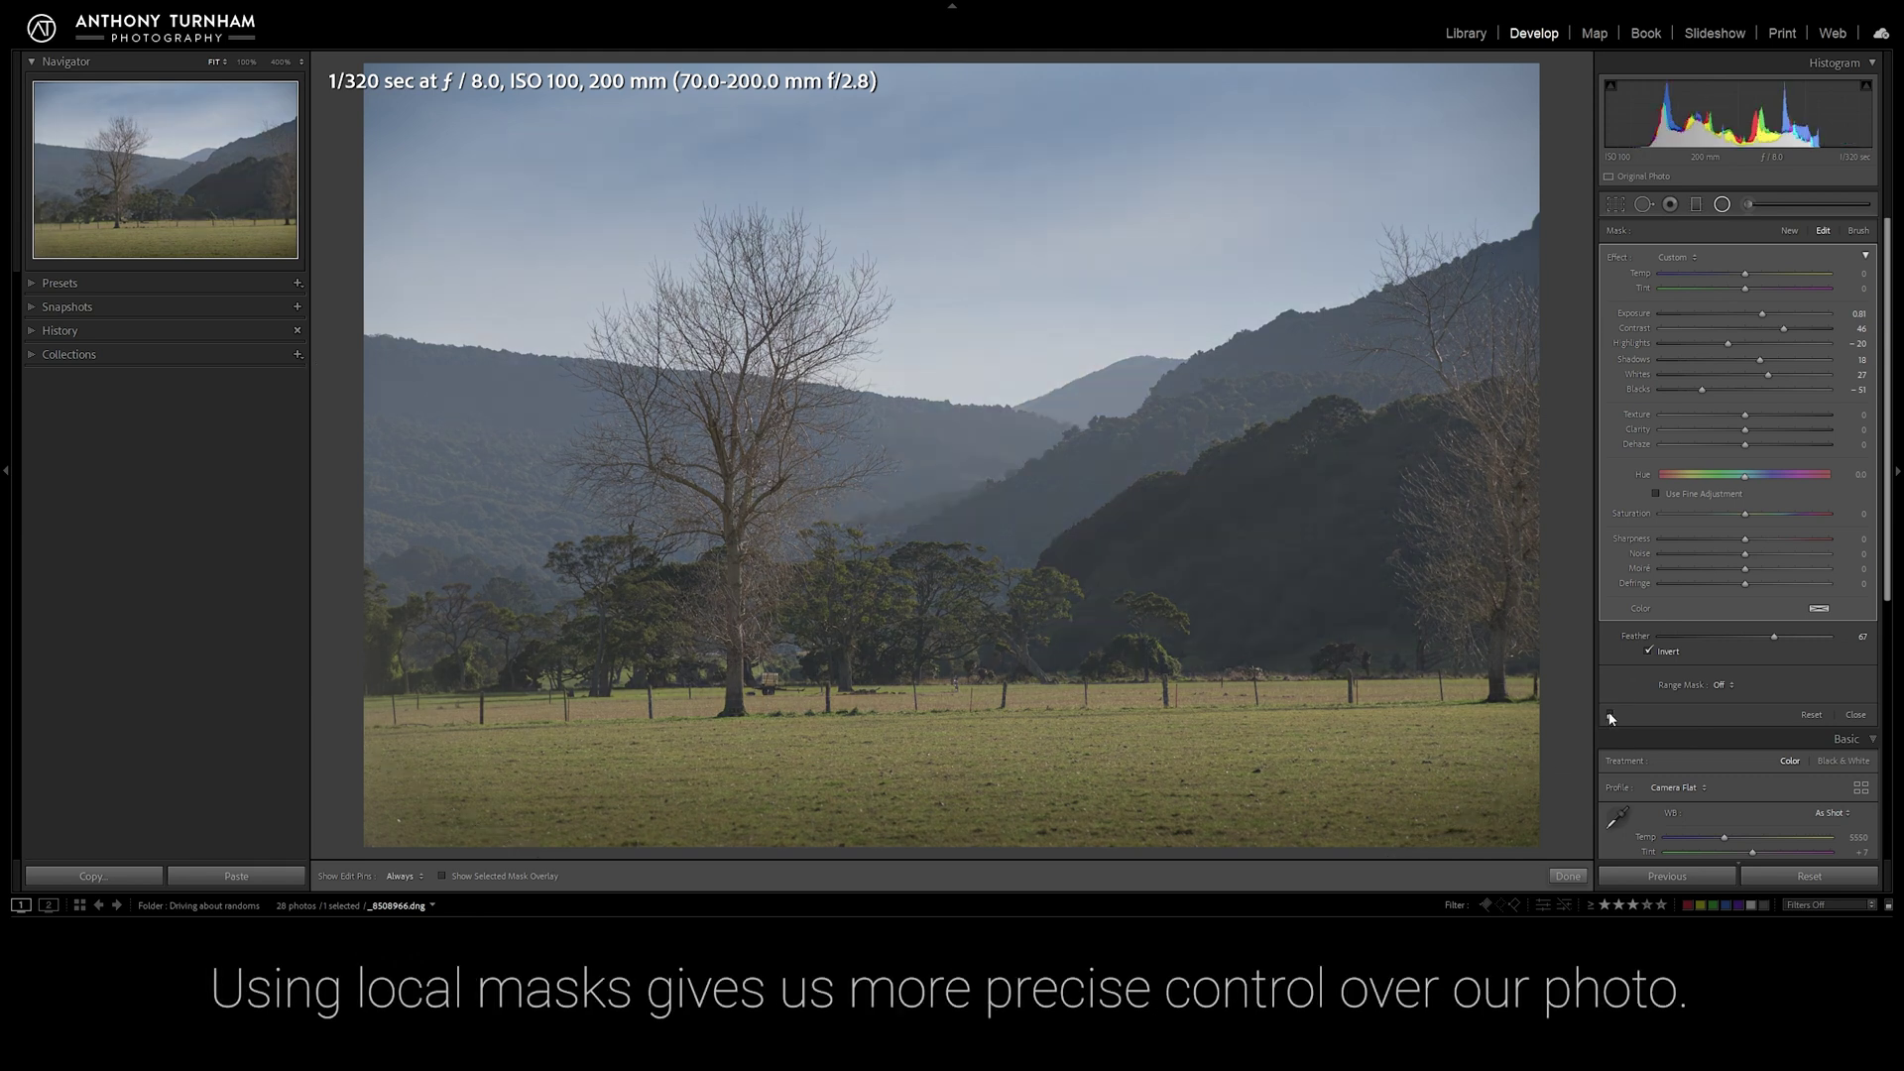
click(1610, 715)
click(1610, 715)
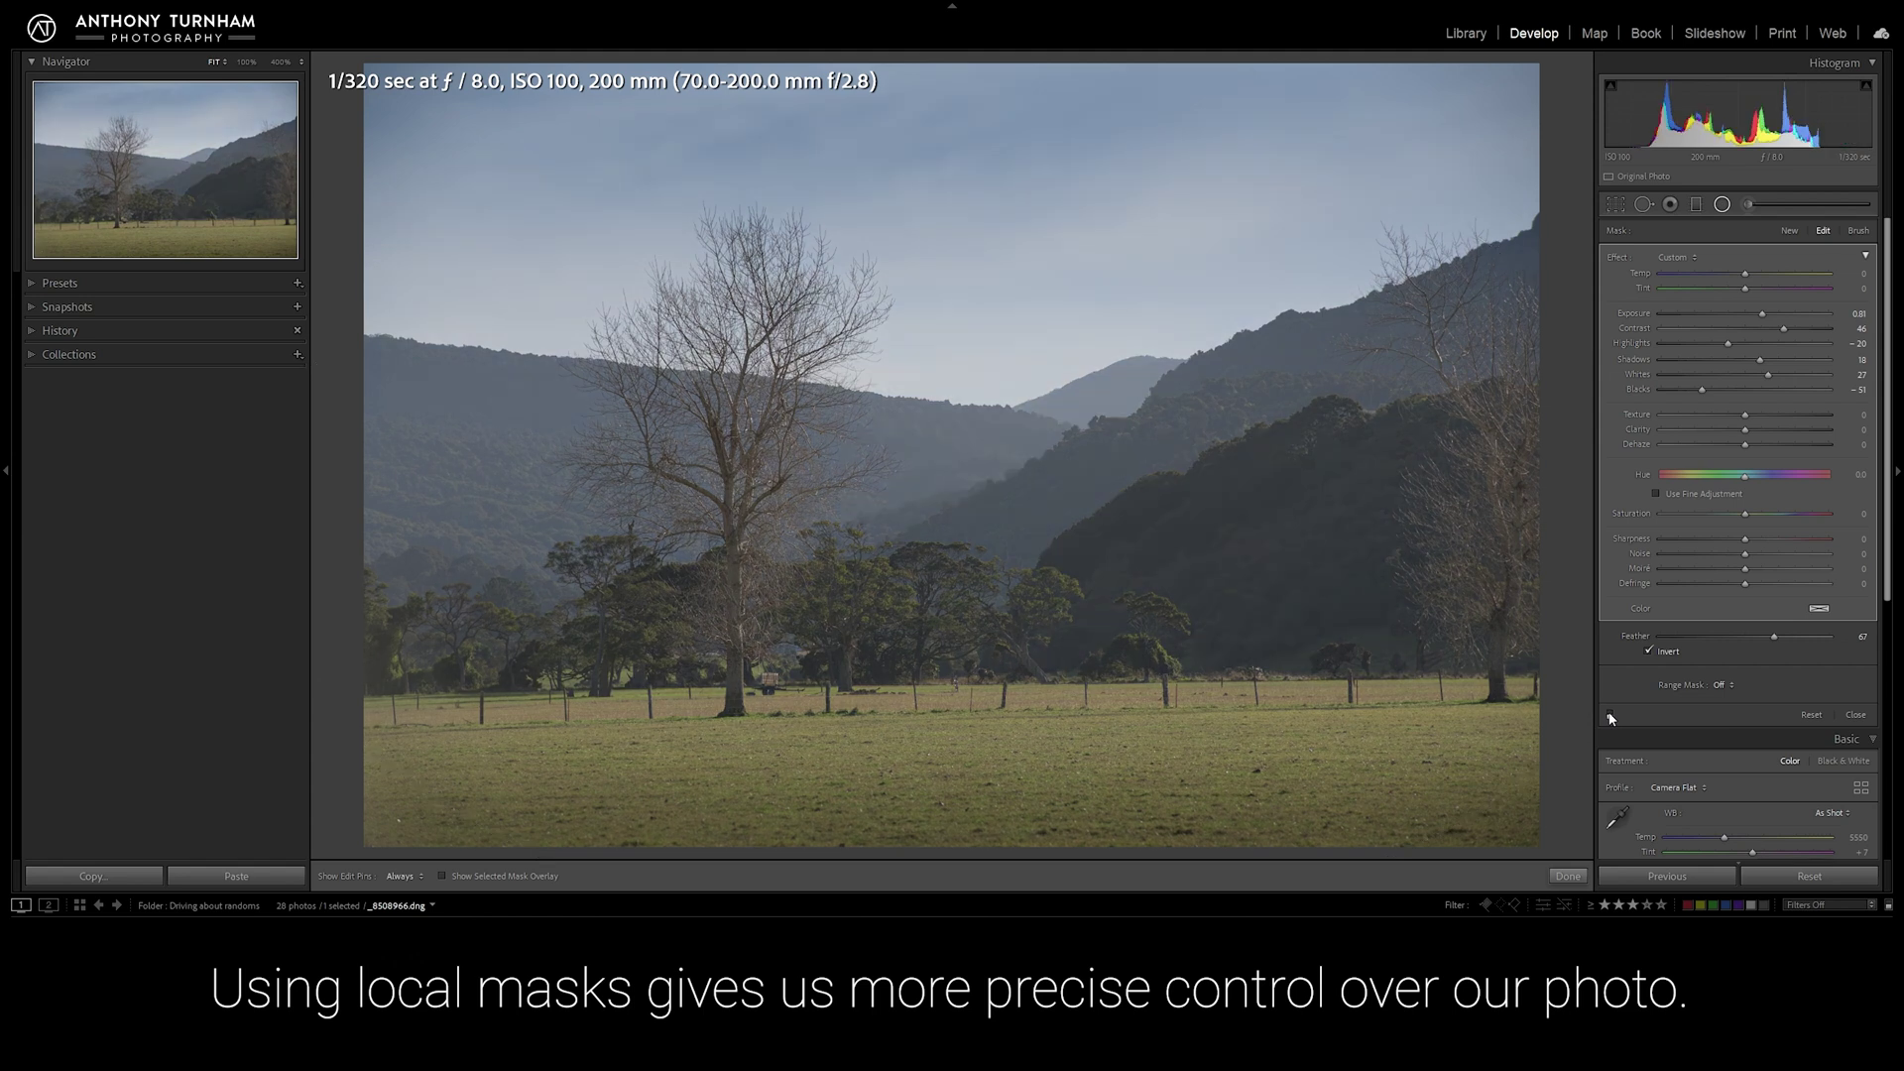
click(1610, 715)
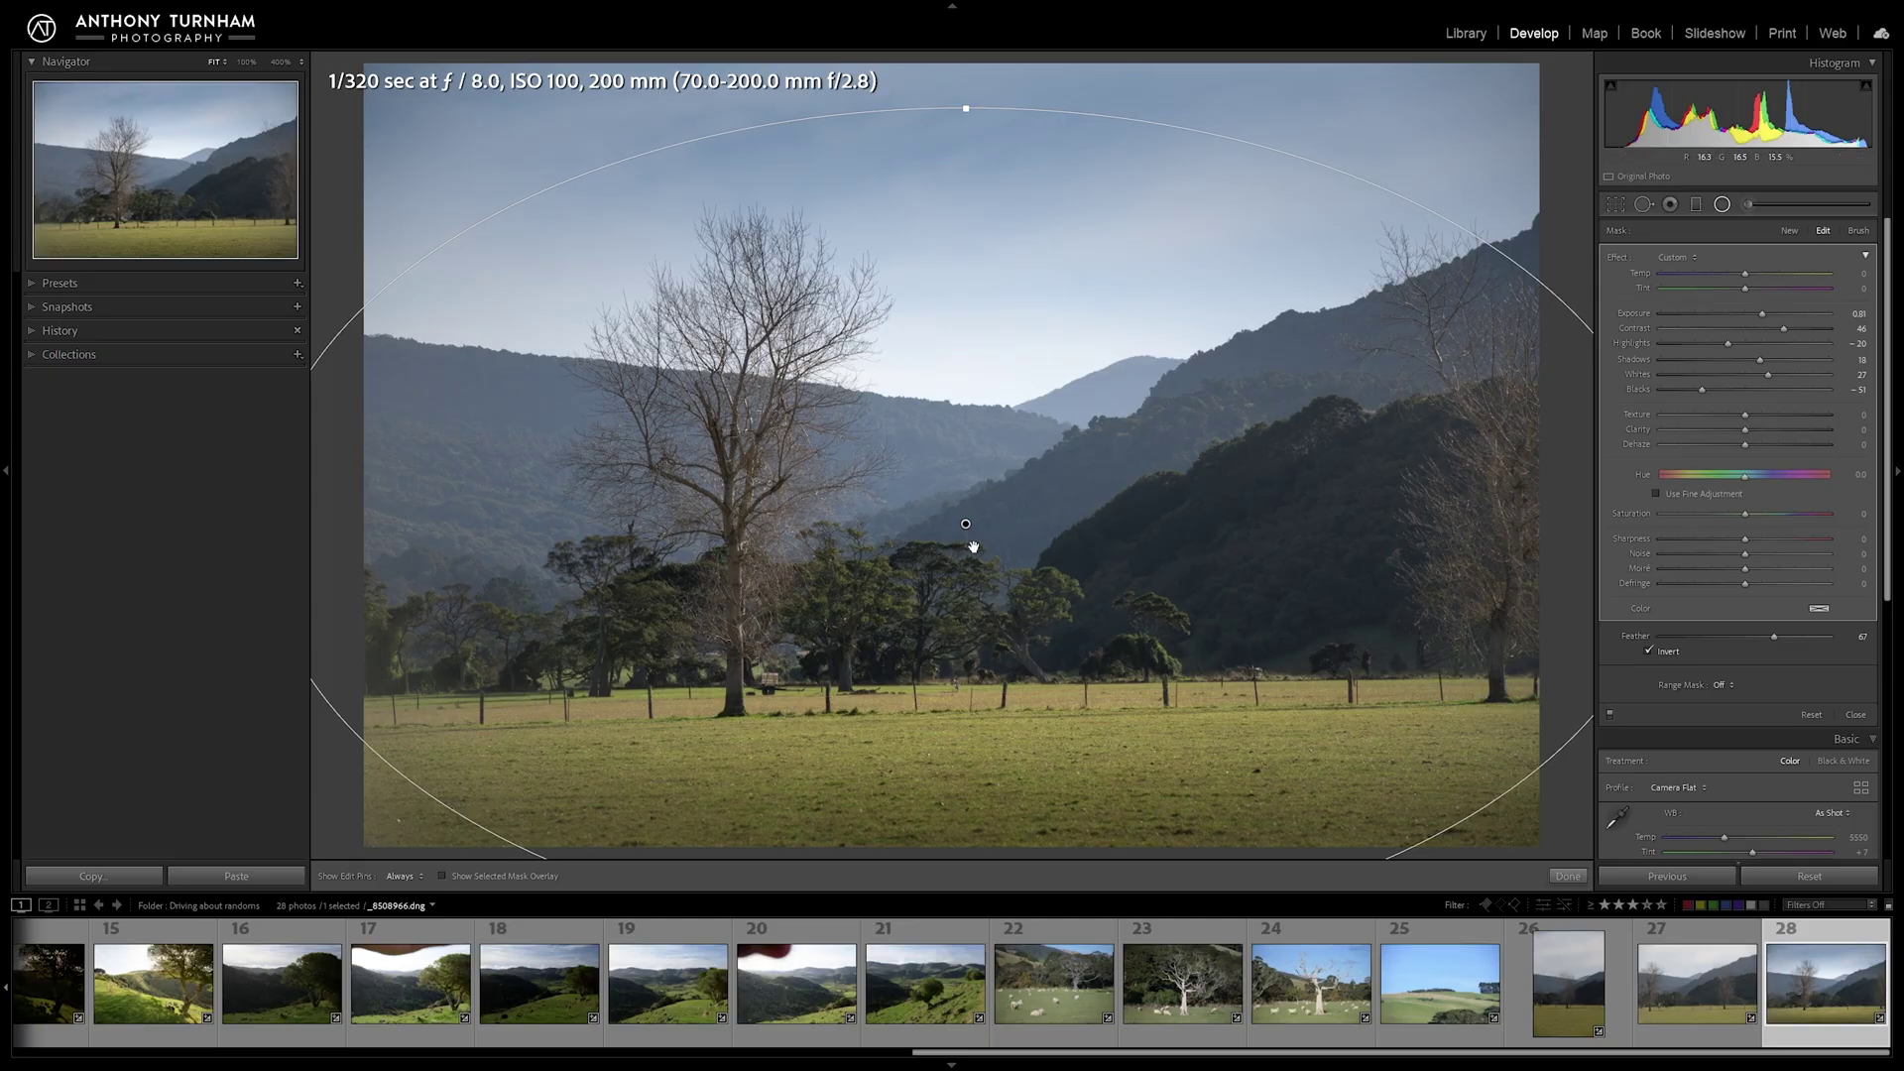
Step: Draw a radial filter around the bare tree with slight brightening, lifted shadows and added clarity
click(1722, 206)
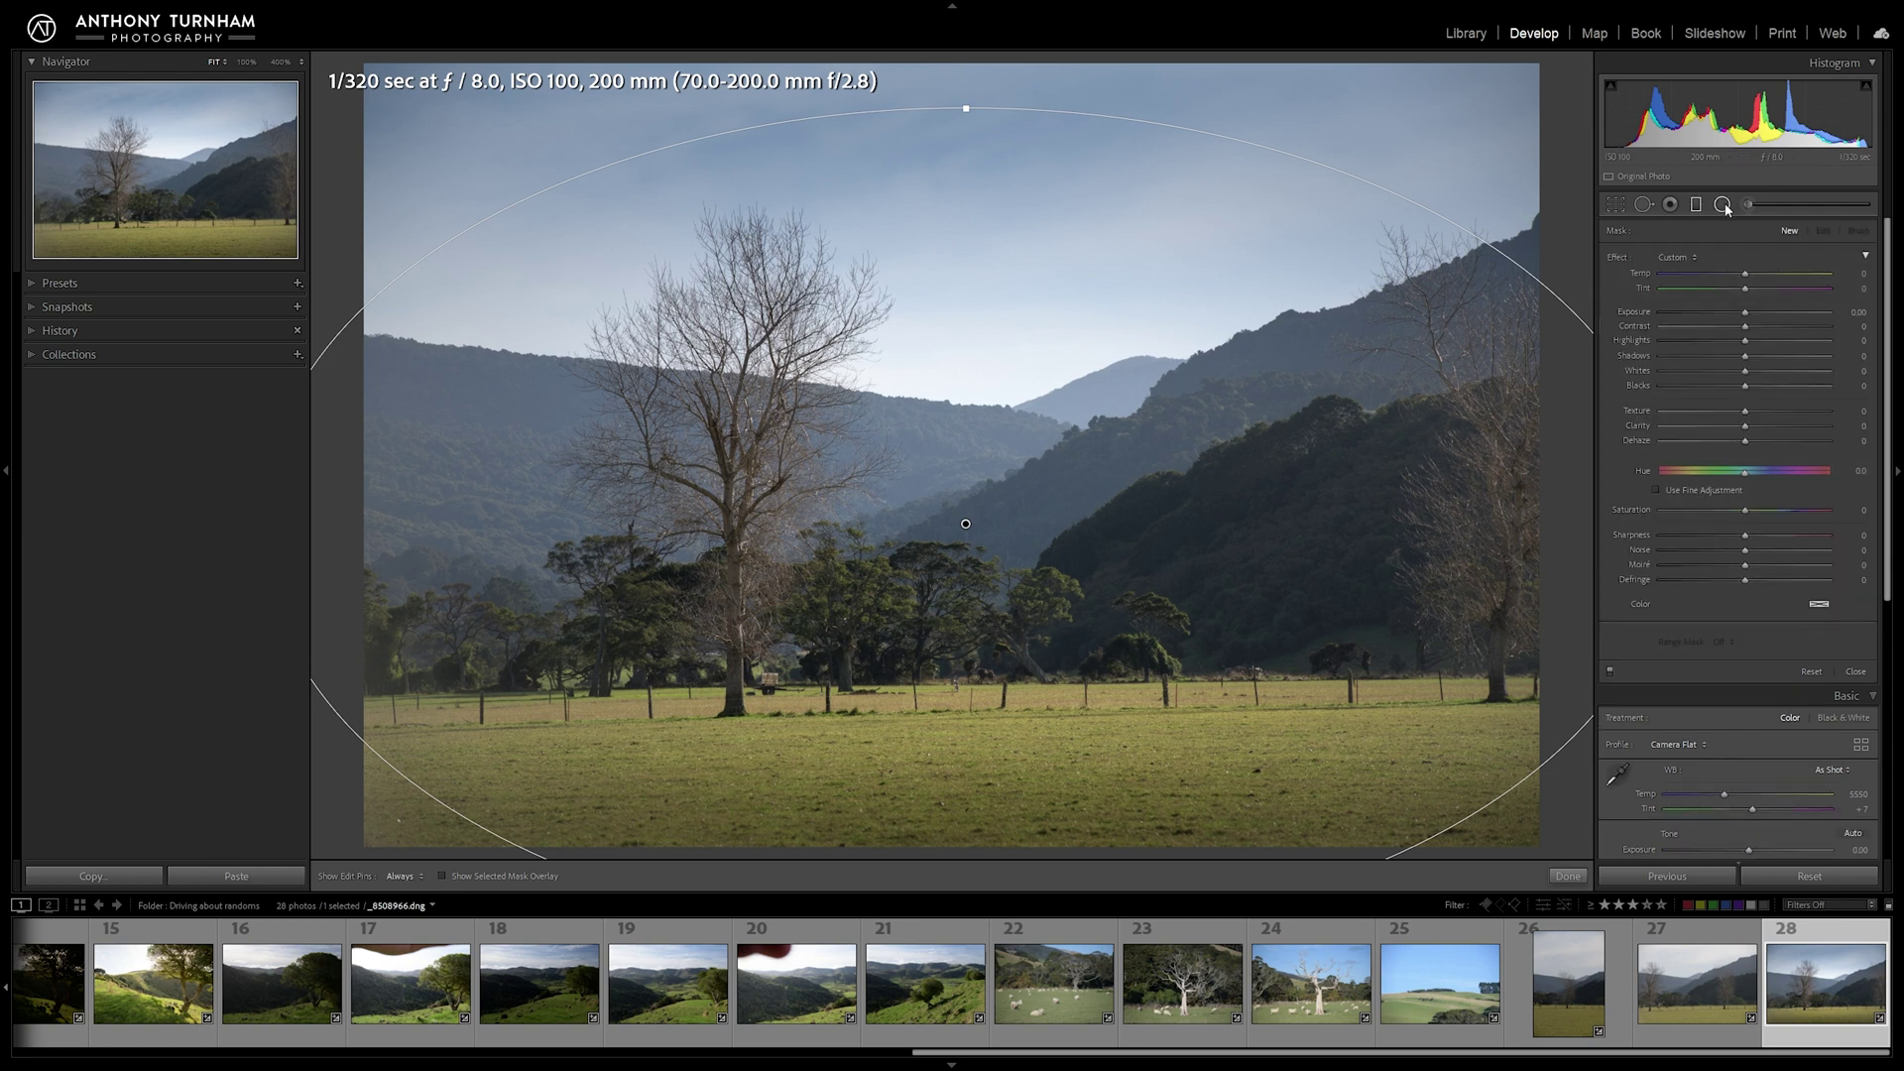
drag(744, 487, 1057, 835)
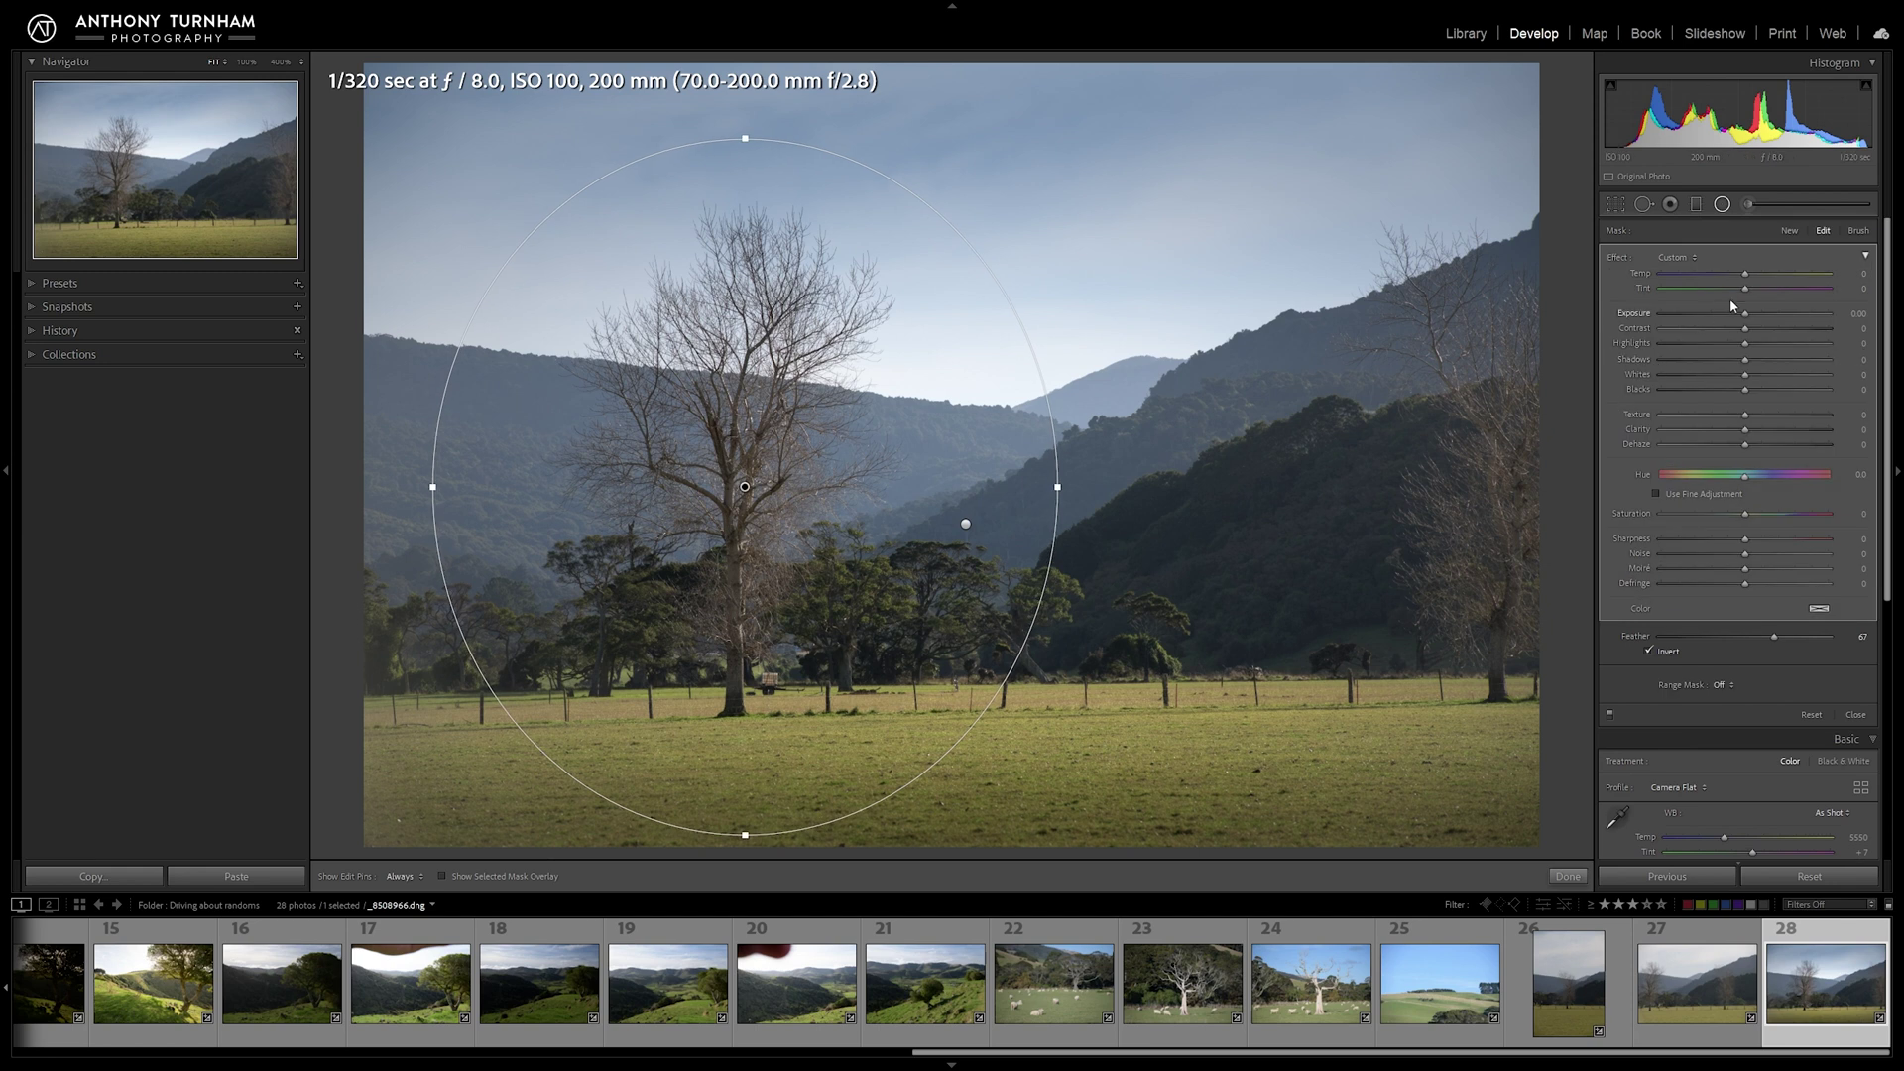
drag(1747, 315, 1752, 316)
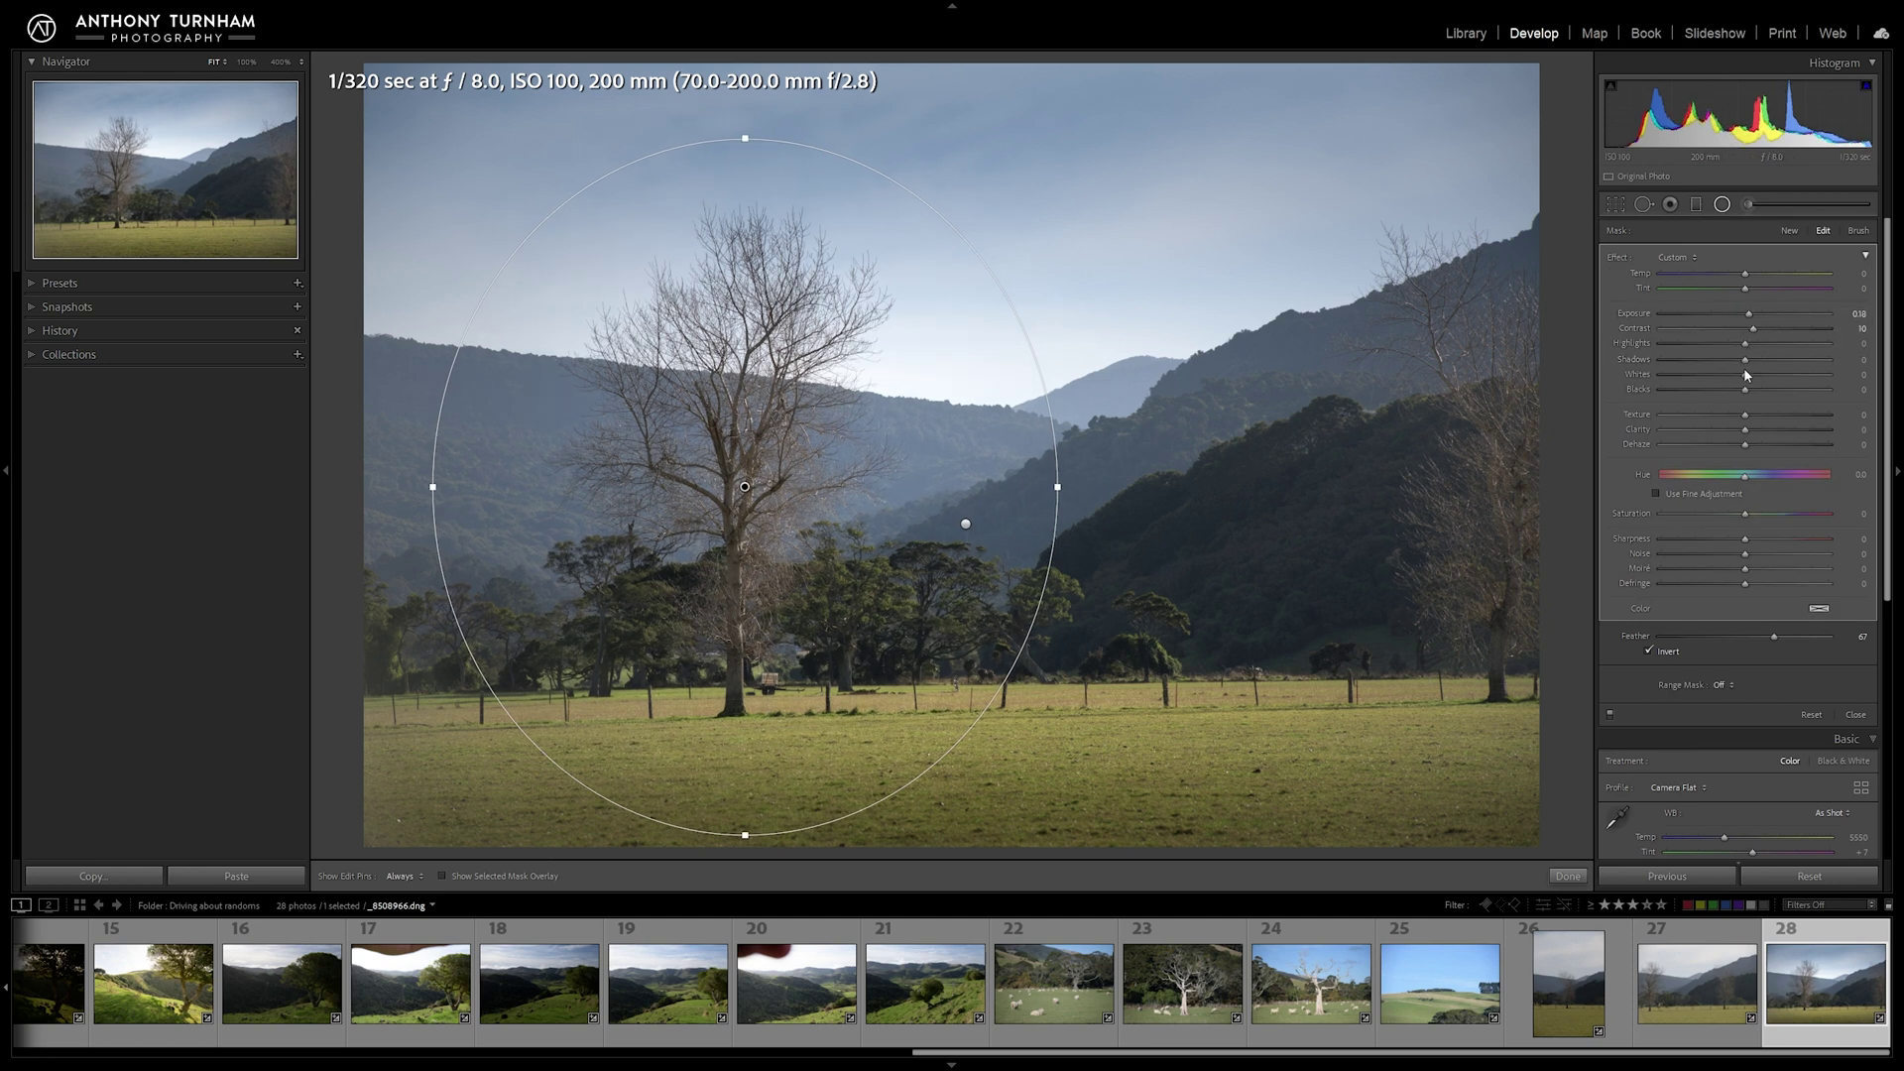
drag(1746, 359, 1752, 361)
mouse_move(1745, 430)
mouse_down()
mouse_move(1767, 429)
mouse_move(1758, 450)
mouse_up()
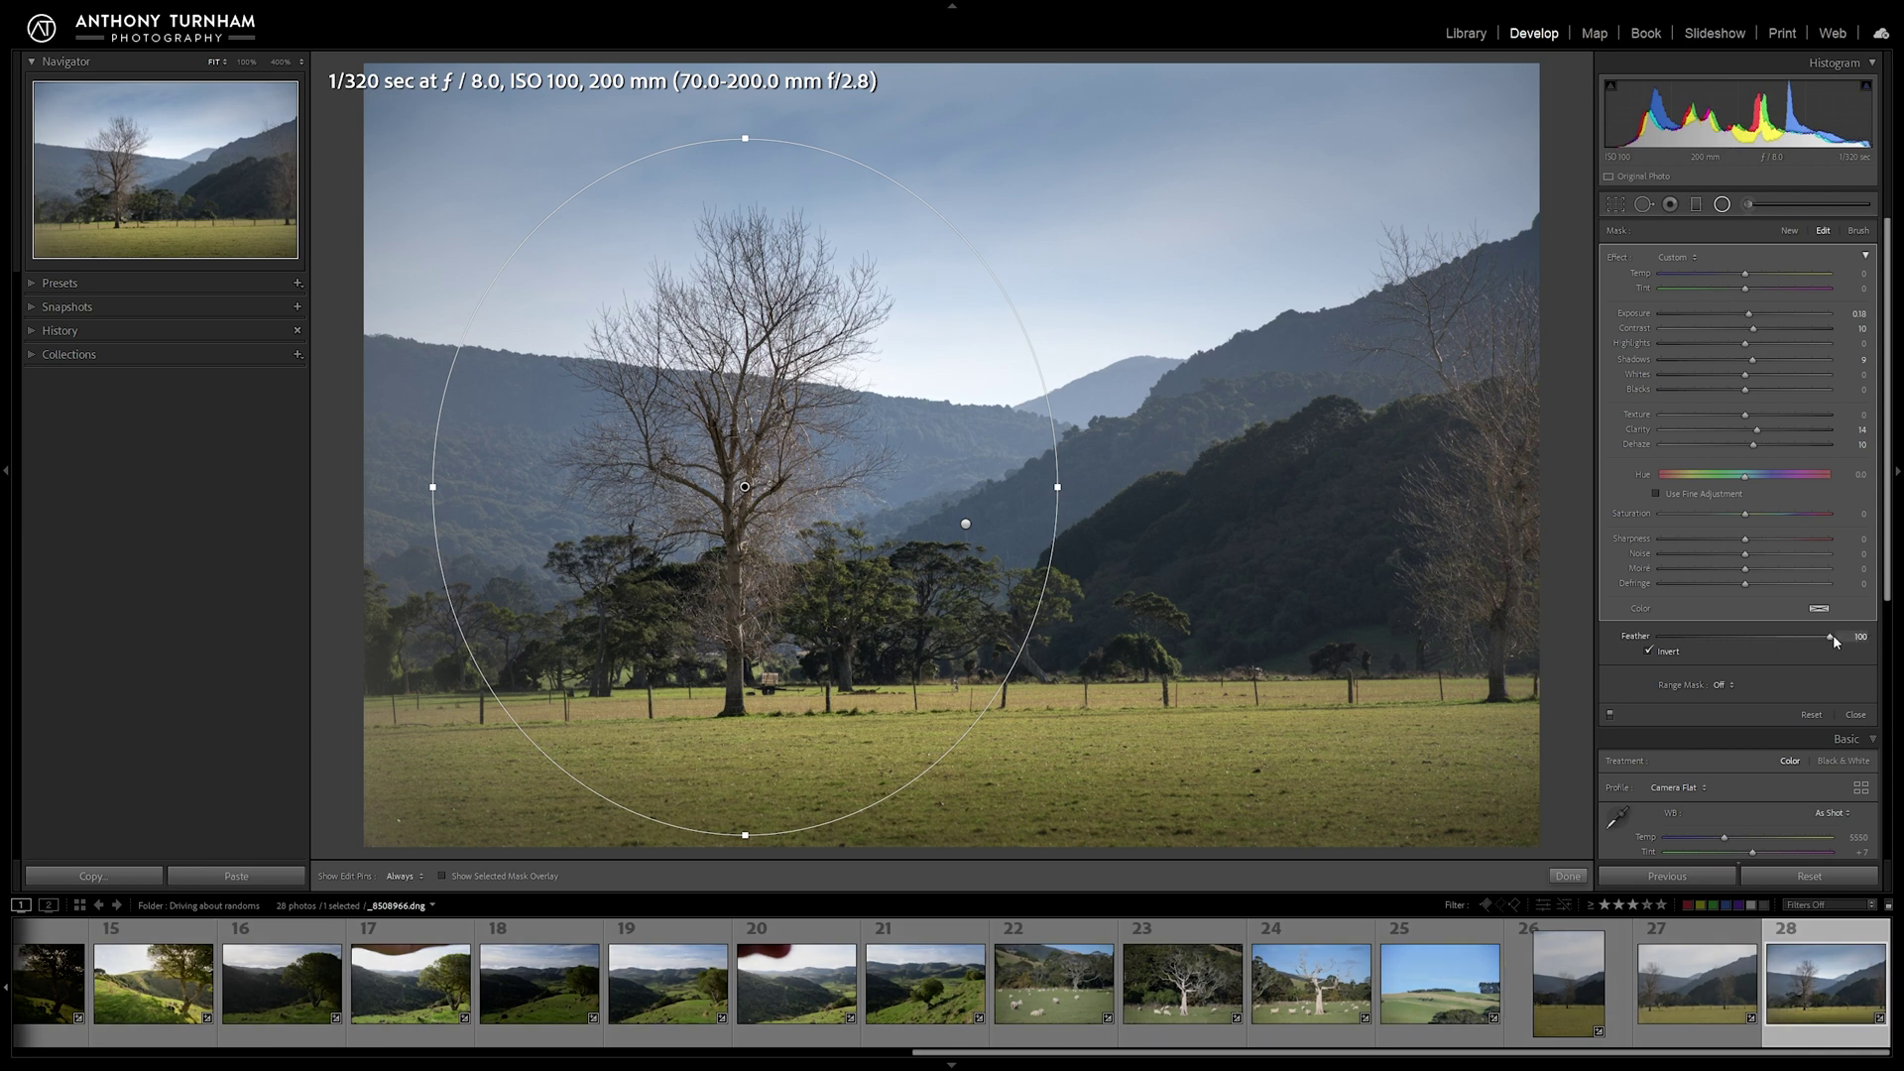
Step: Test the tree radial's Feather between 0 and 100, ending fully soft
drag(1833, 635, 1663, 644)
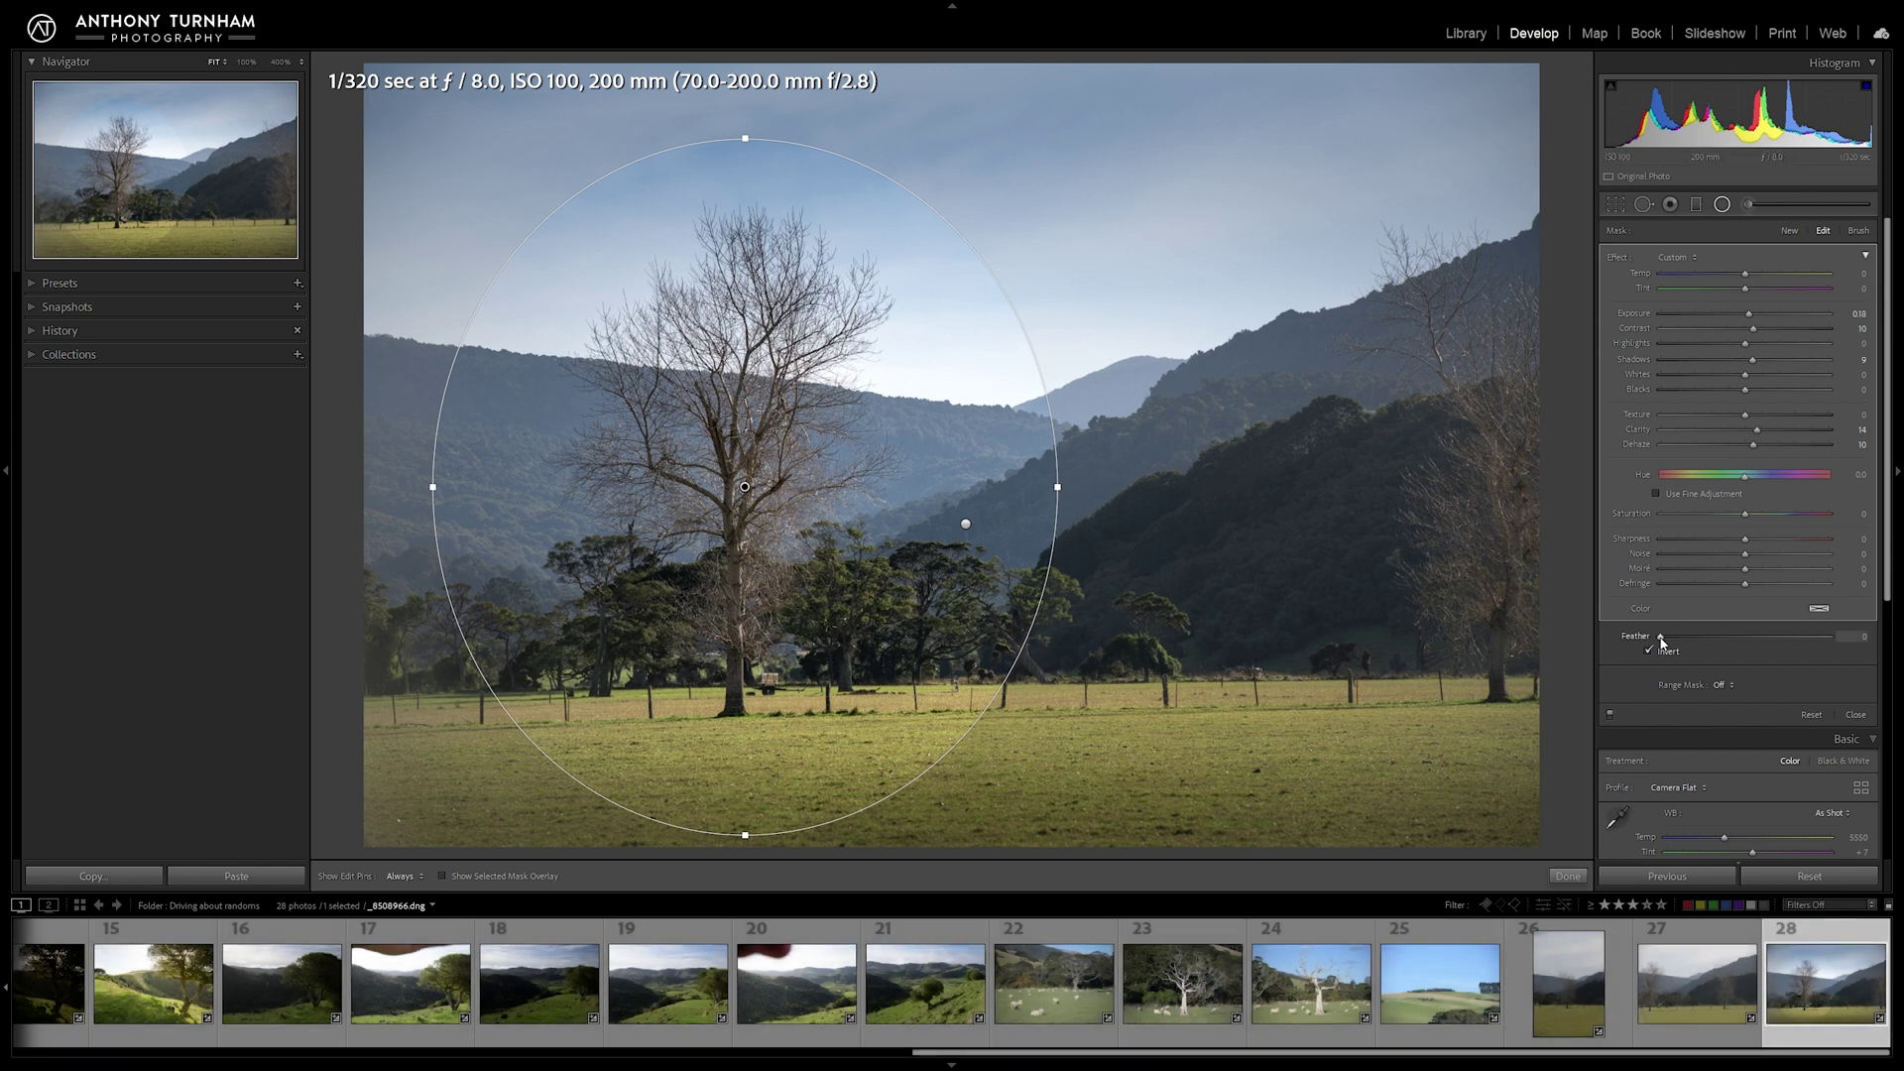
drag(1672, 639, 1725, 654)
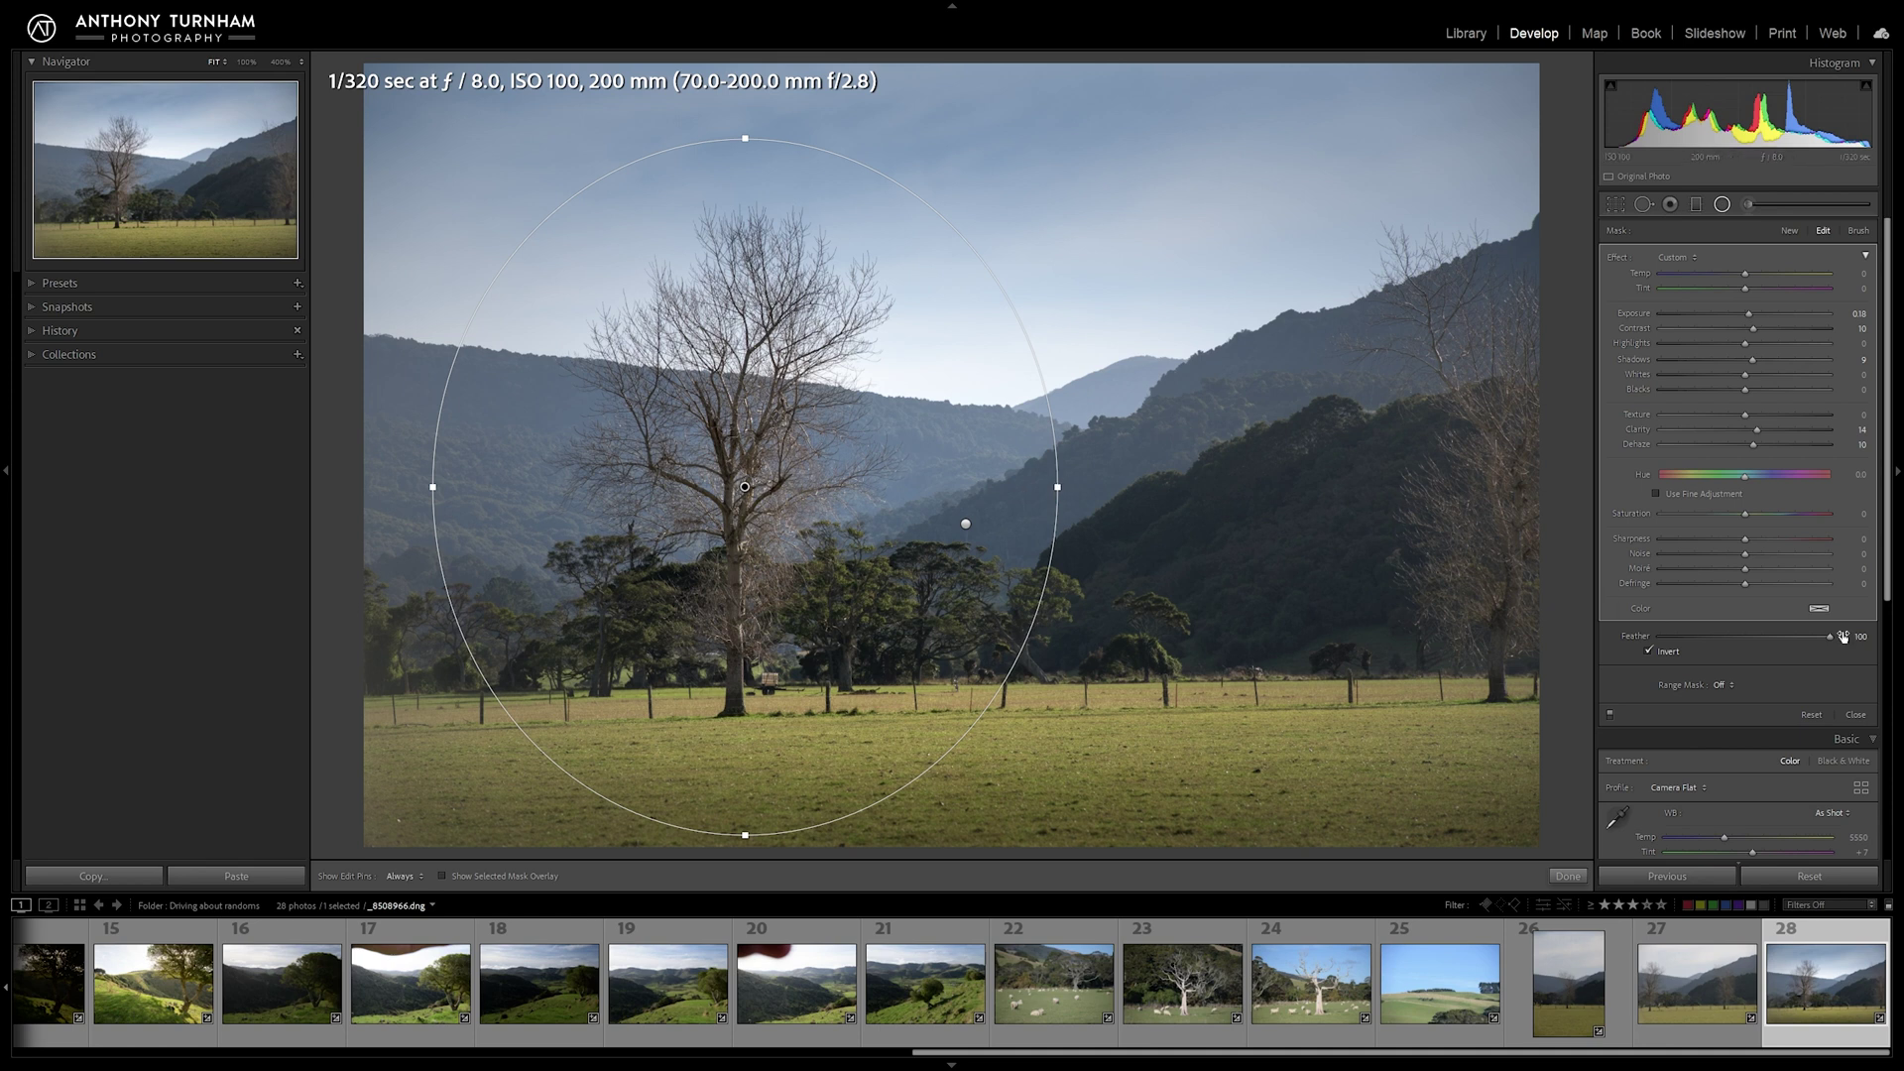
drag(1830, 635, 1889, 651)
Step: Check the tree mask overlay, then widen the radial ellipse sideways
click(442, 875)
key(o)
drag(1059, 488, 1116, 493)
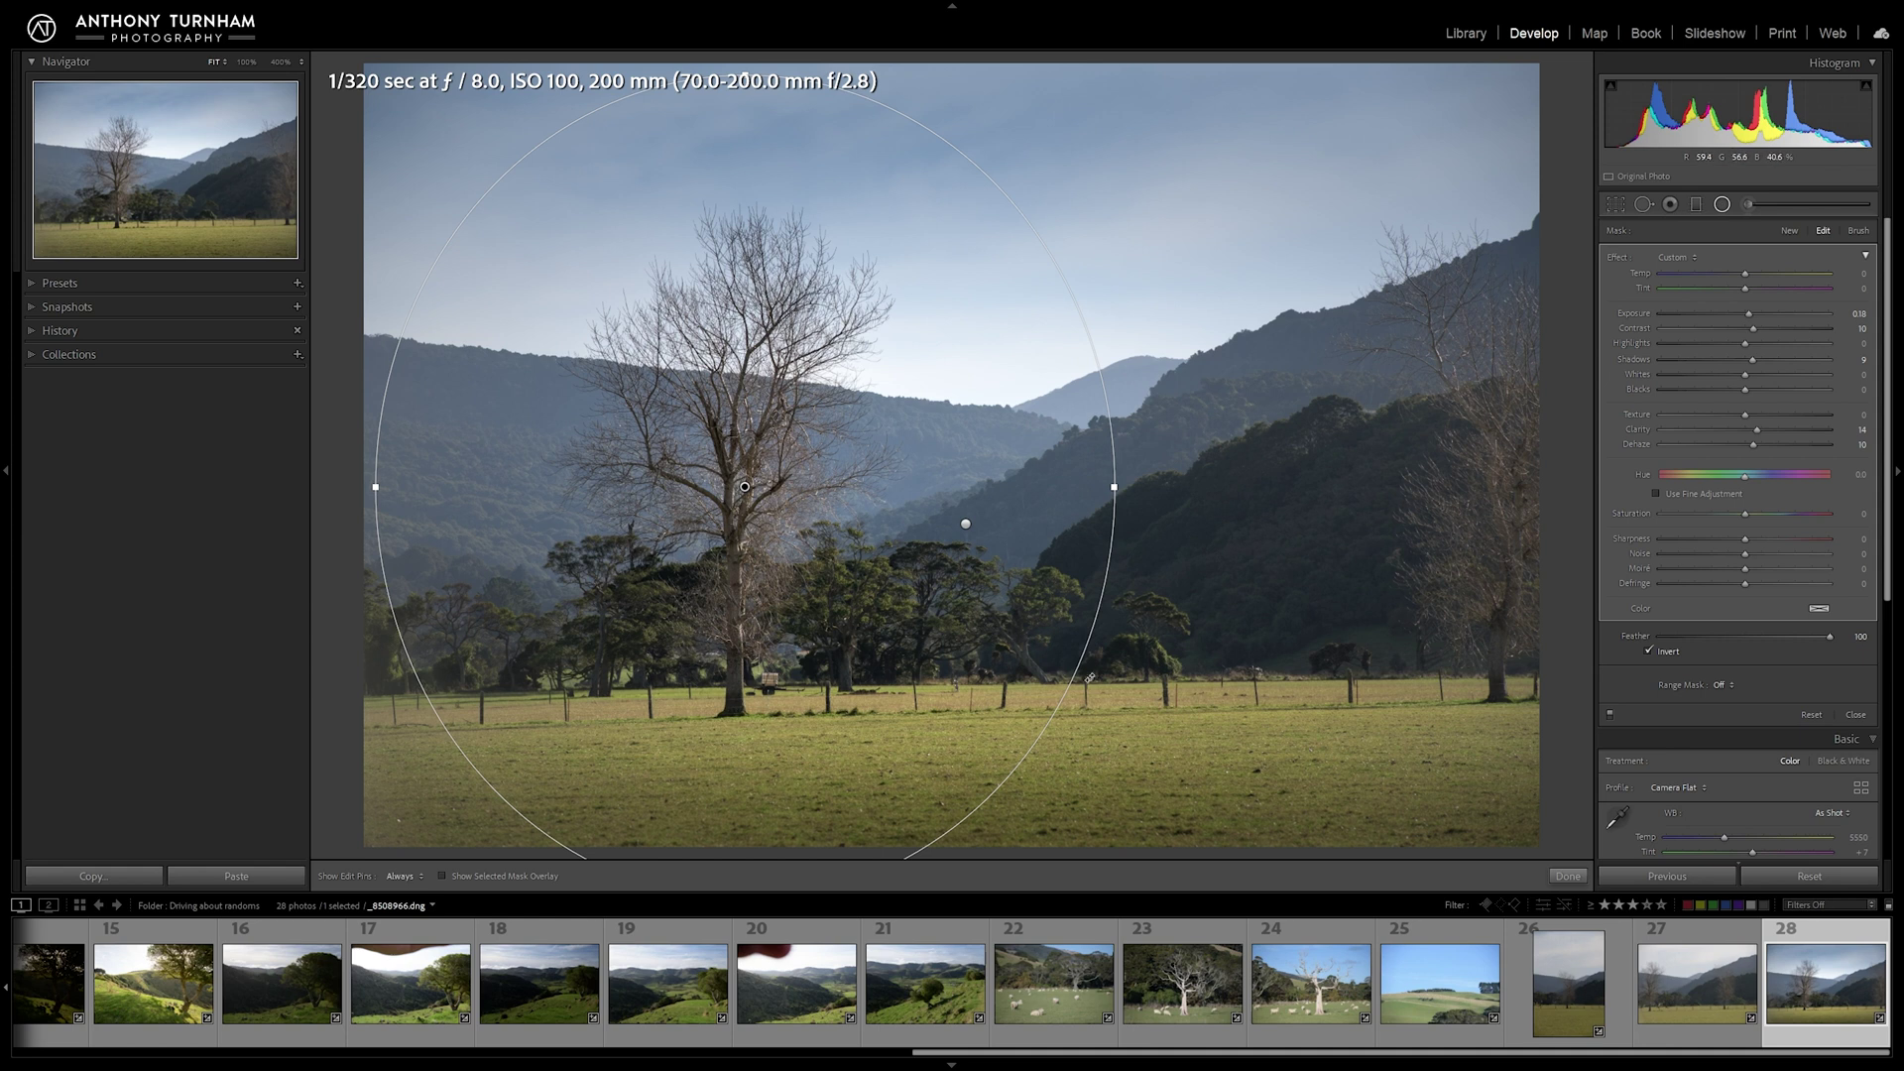
click(1700, 204)
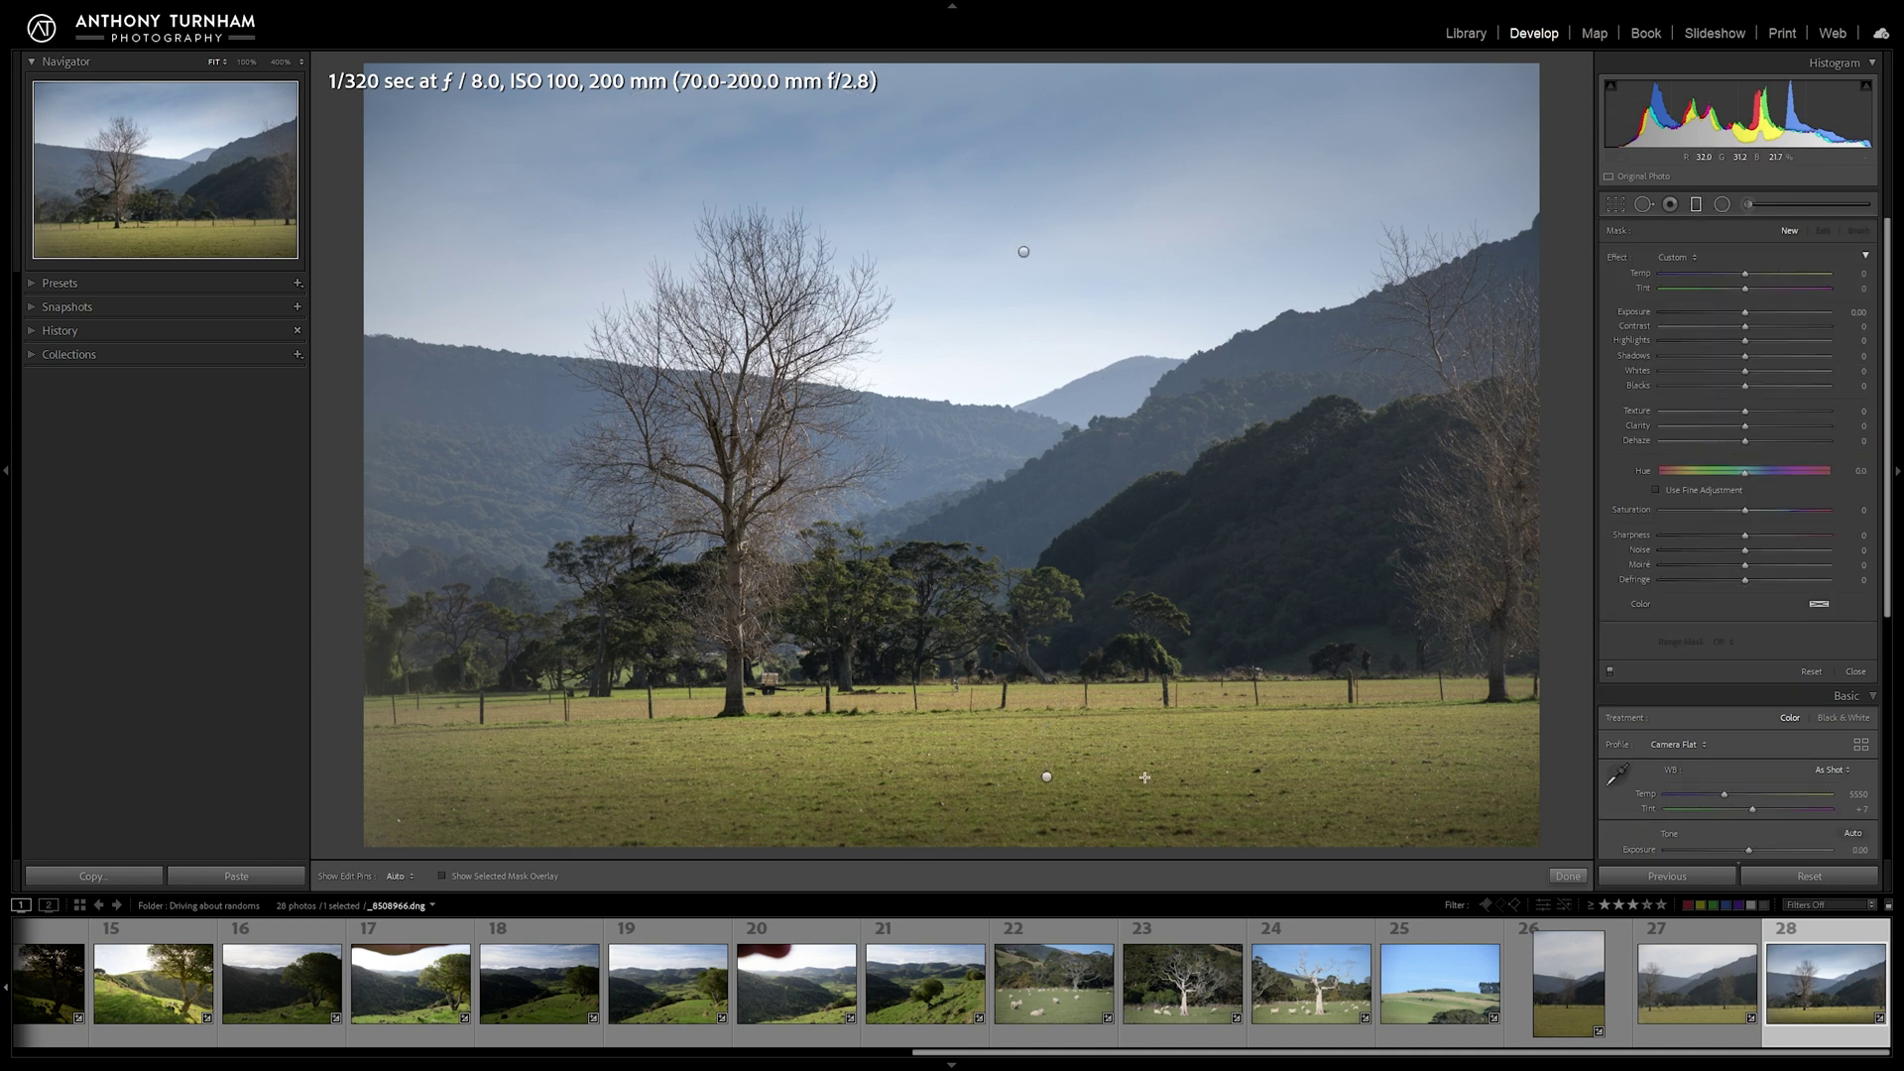
Step: Draw a graduated adjustment from the field's bottom to the tree line, leaving Hue at 0
drag(1145, 777, 1146, 671)
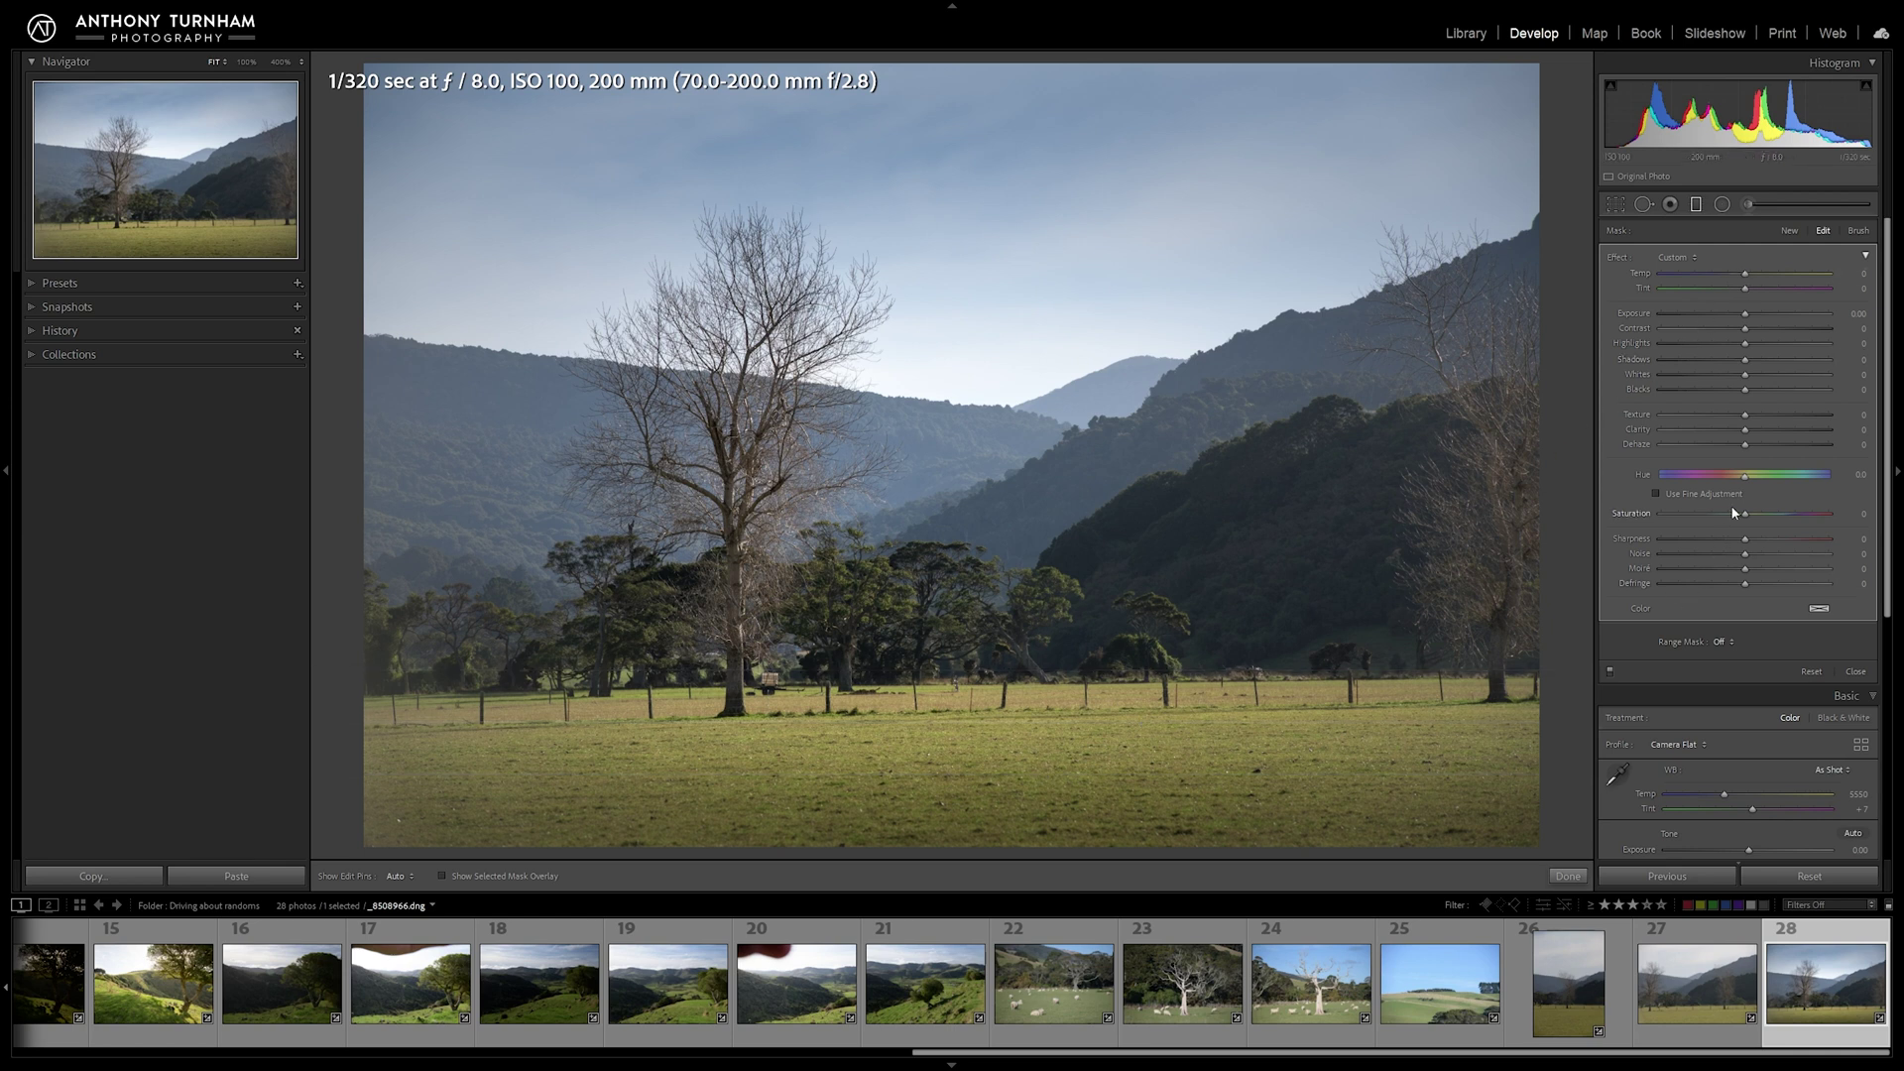
drag(1736, 481, 1839, 484)
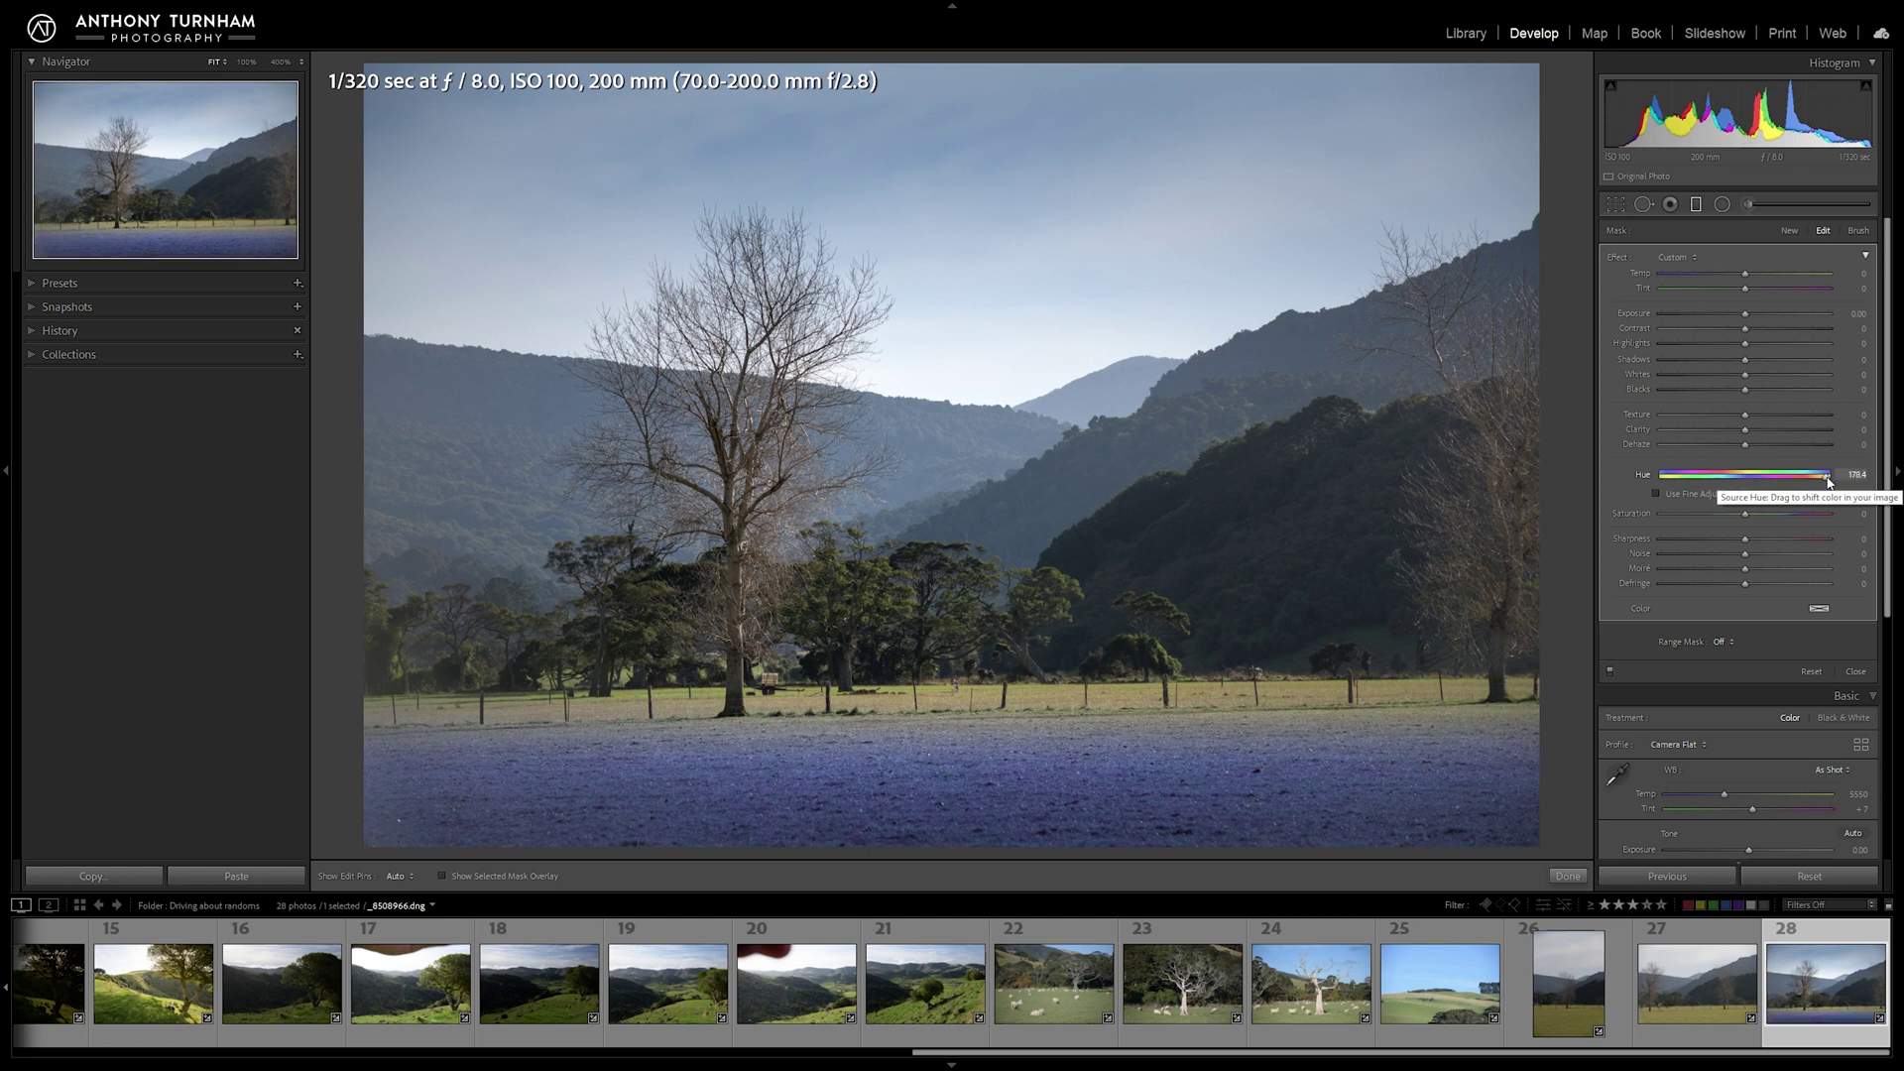
double_click(1829, 483)
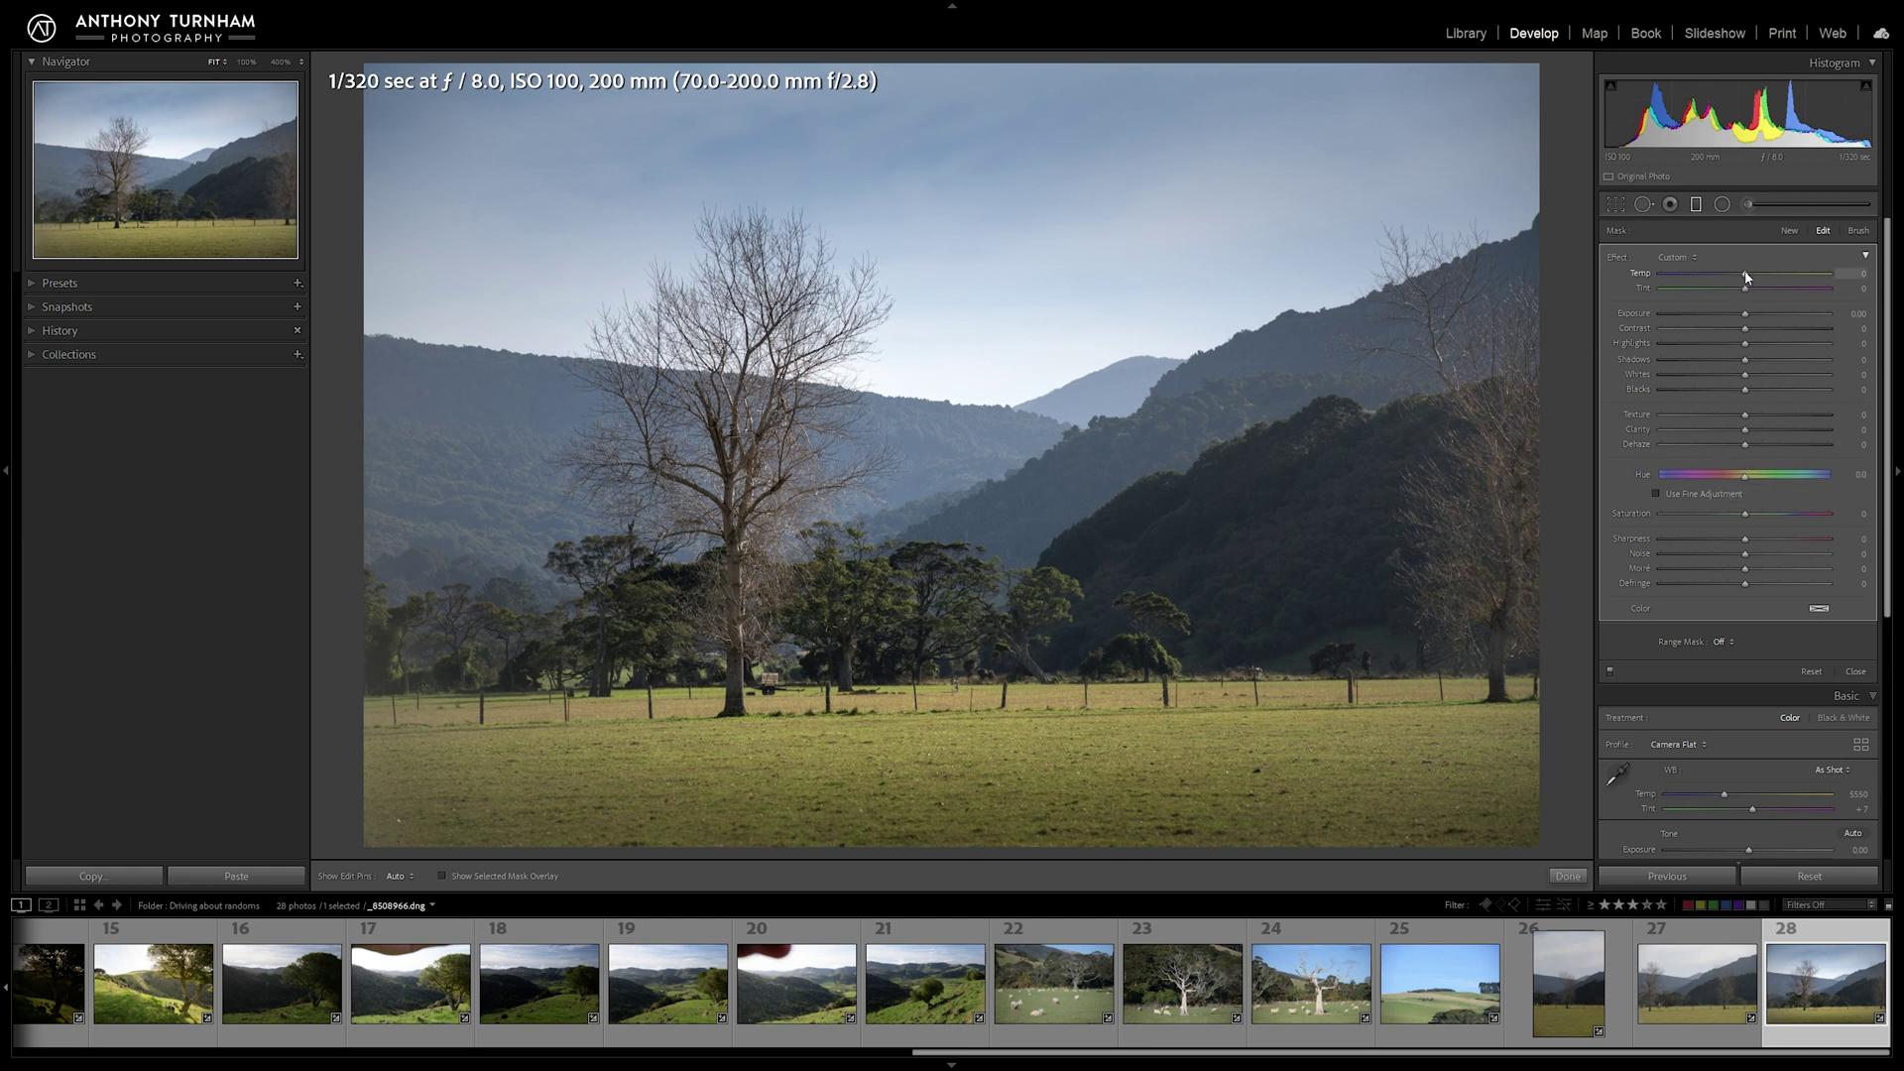
Step: Set the field gradient to Temp 100 and Tint 52
drag(1710, 275, 1759, 274)
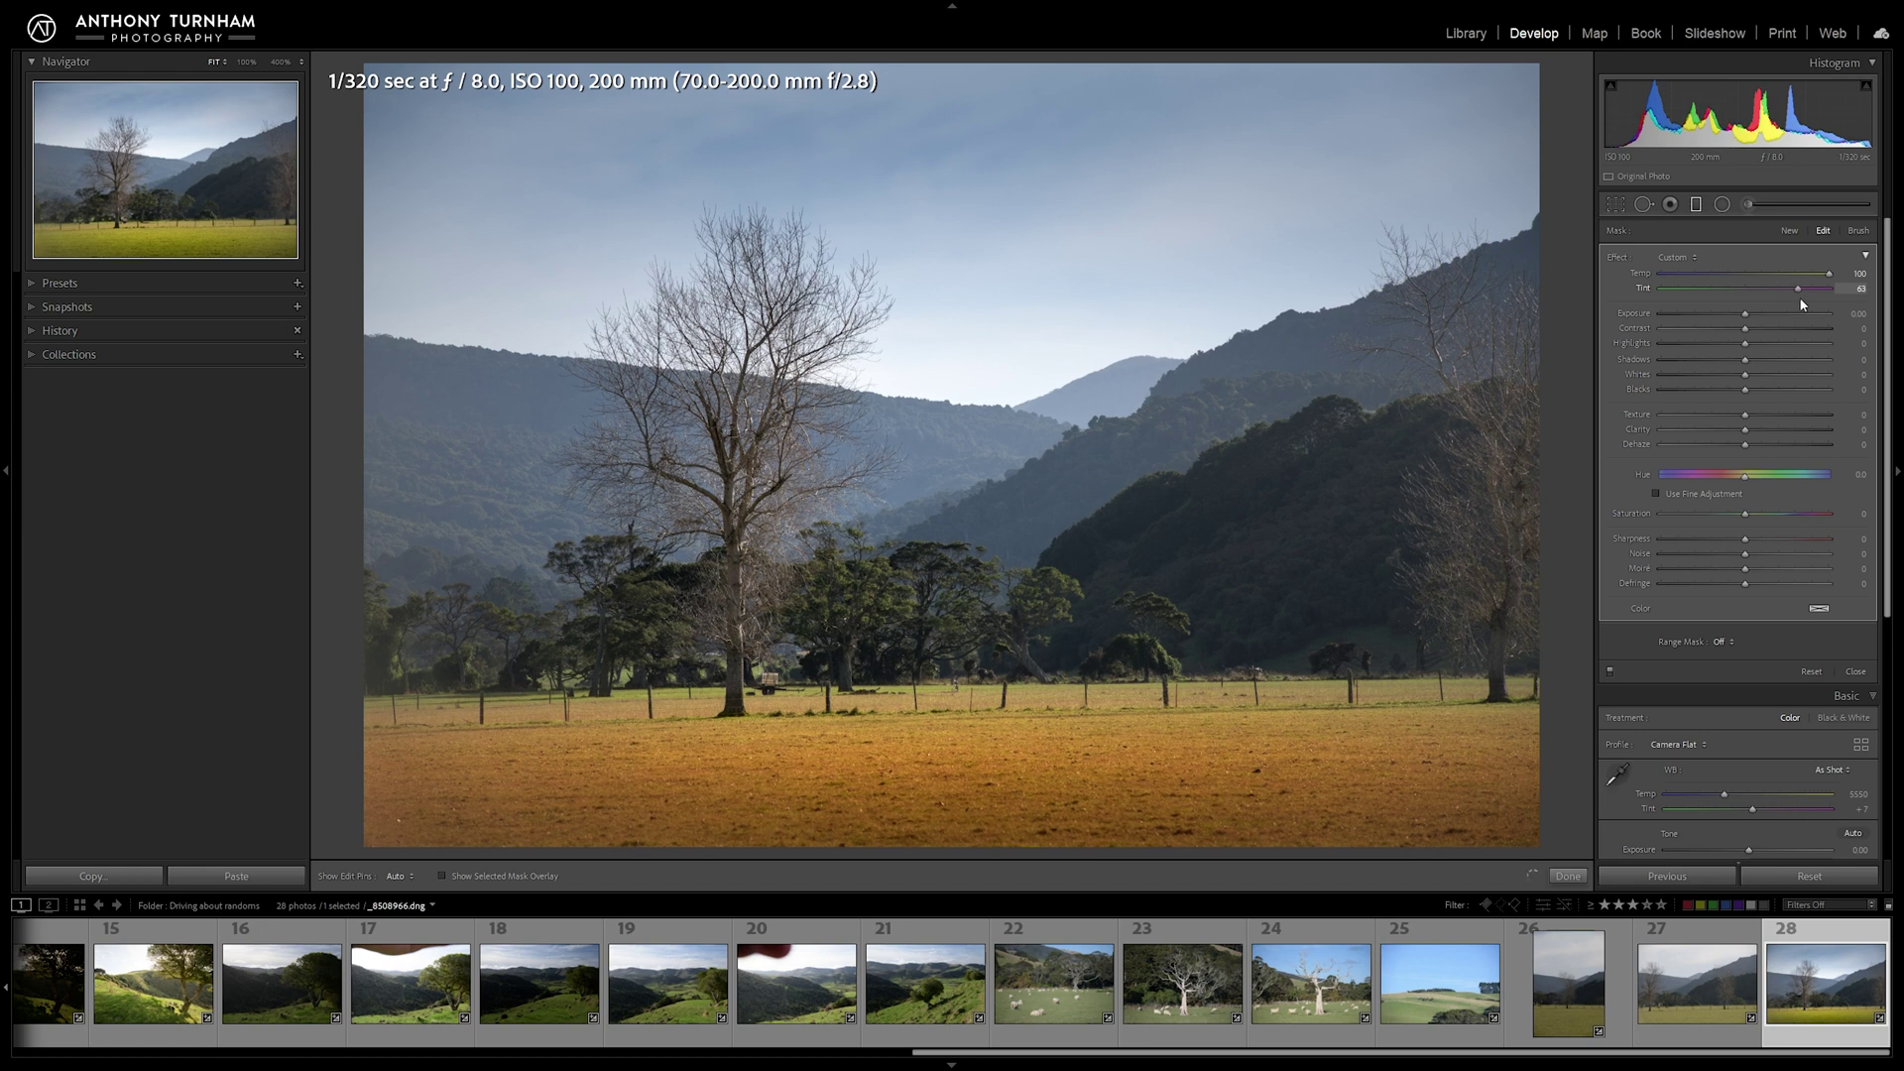
key(Down)
key(Down)
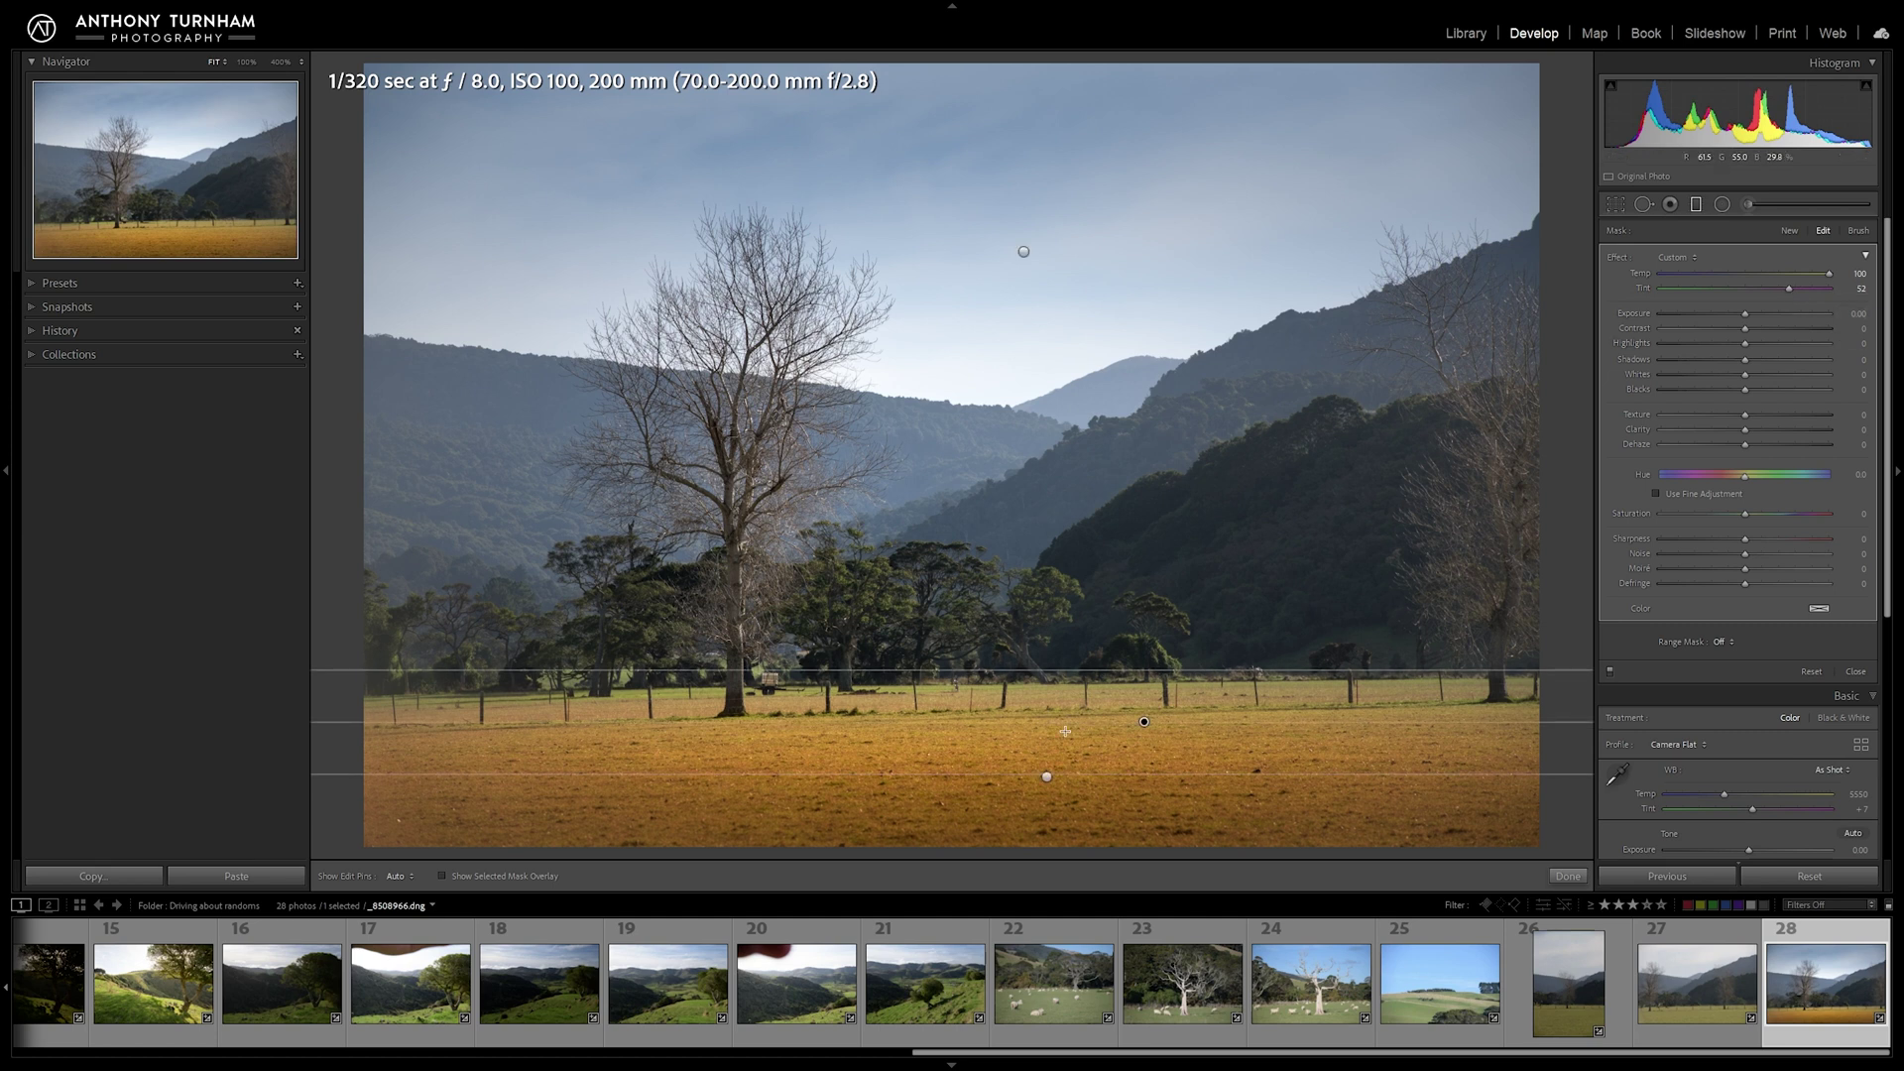
Step: Reposition the orange field gradient so its top edge sits just above the fence line
drag(1120, 727, 1311, 270)
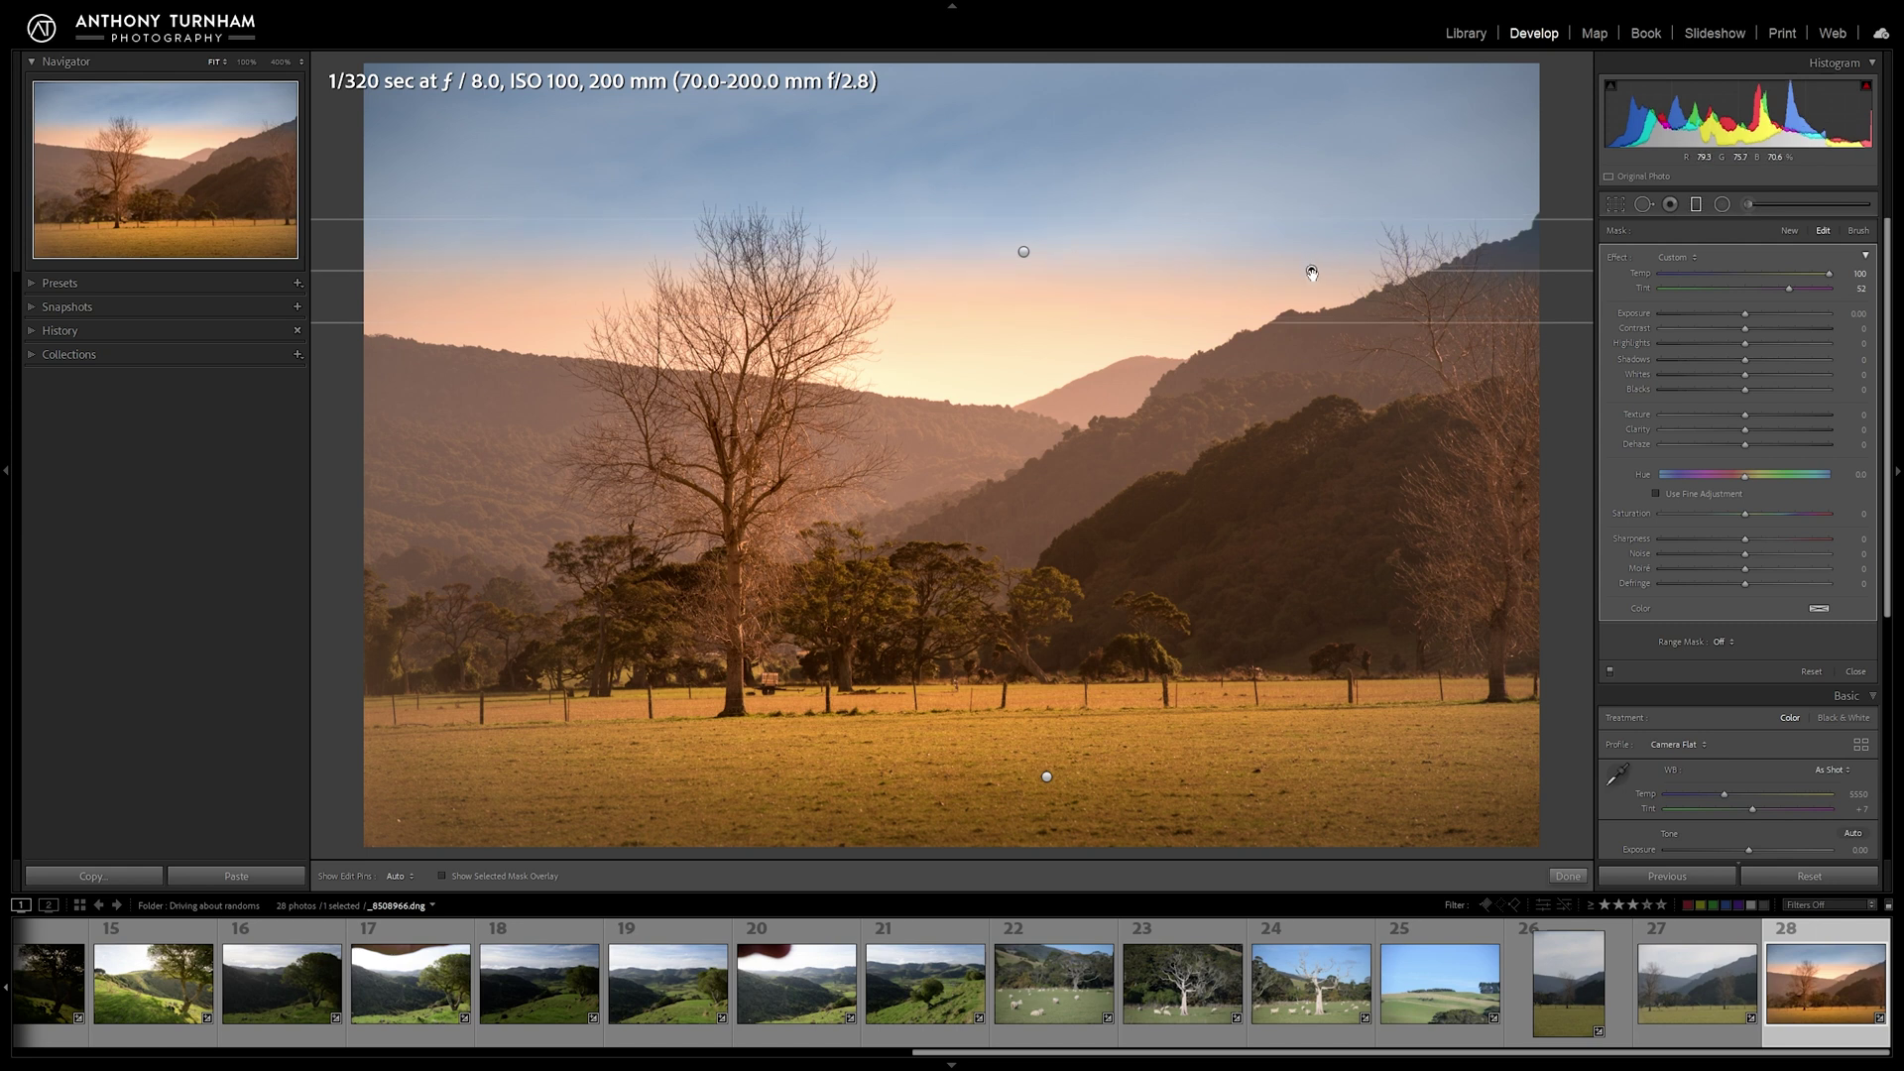
drag(1311, 270, 1284, 677)
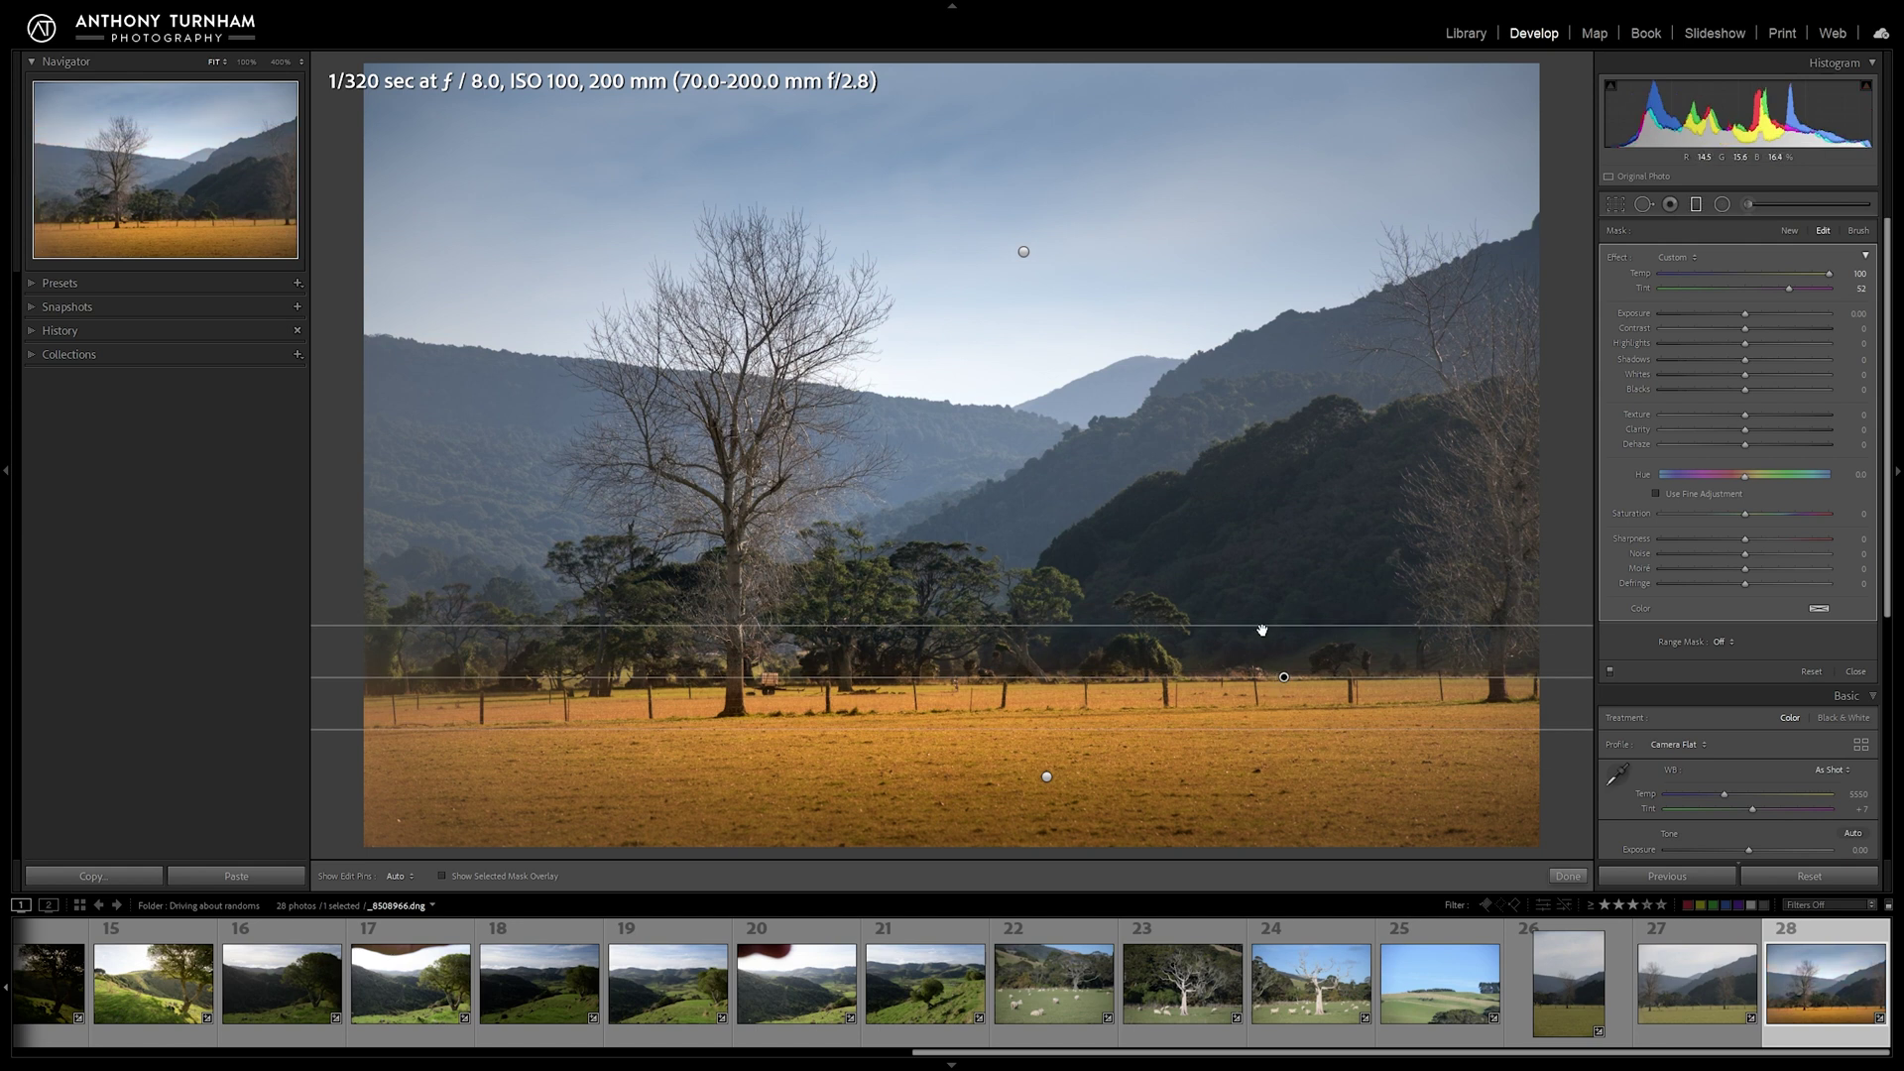
drag(1285, 679, 1280, 667)
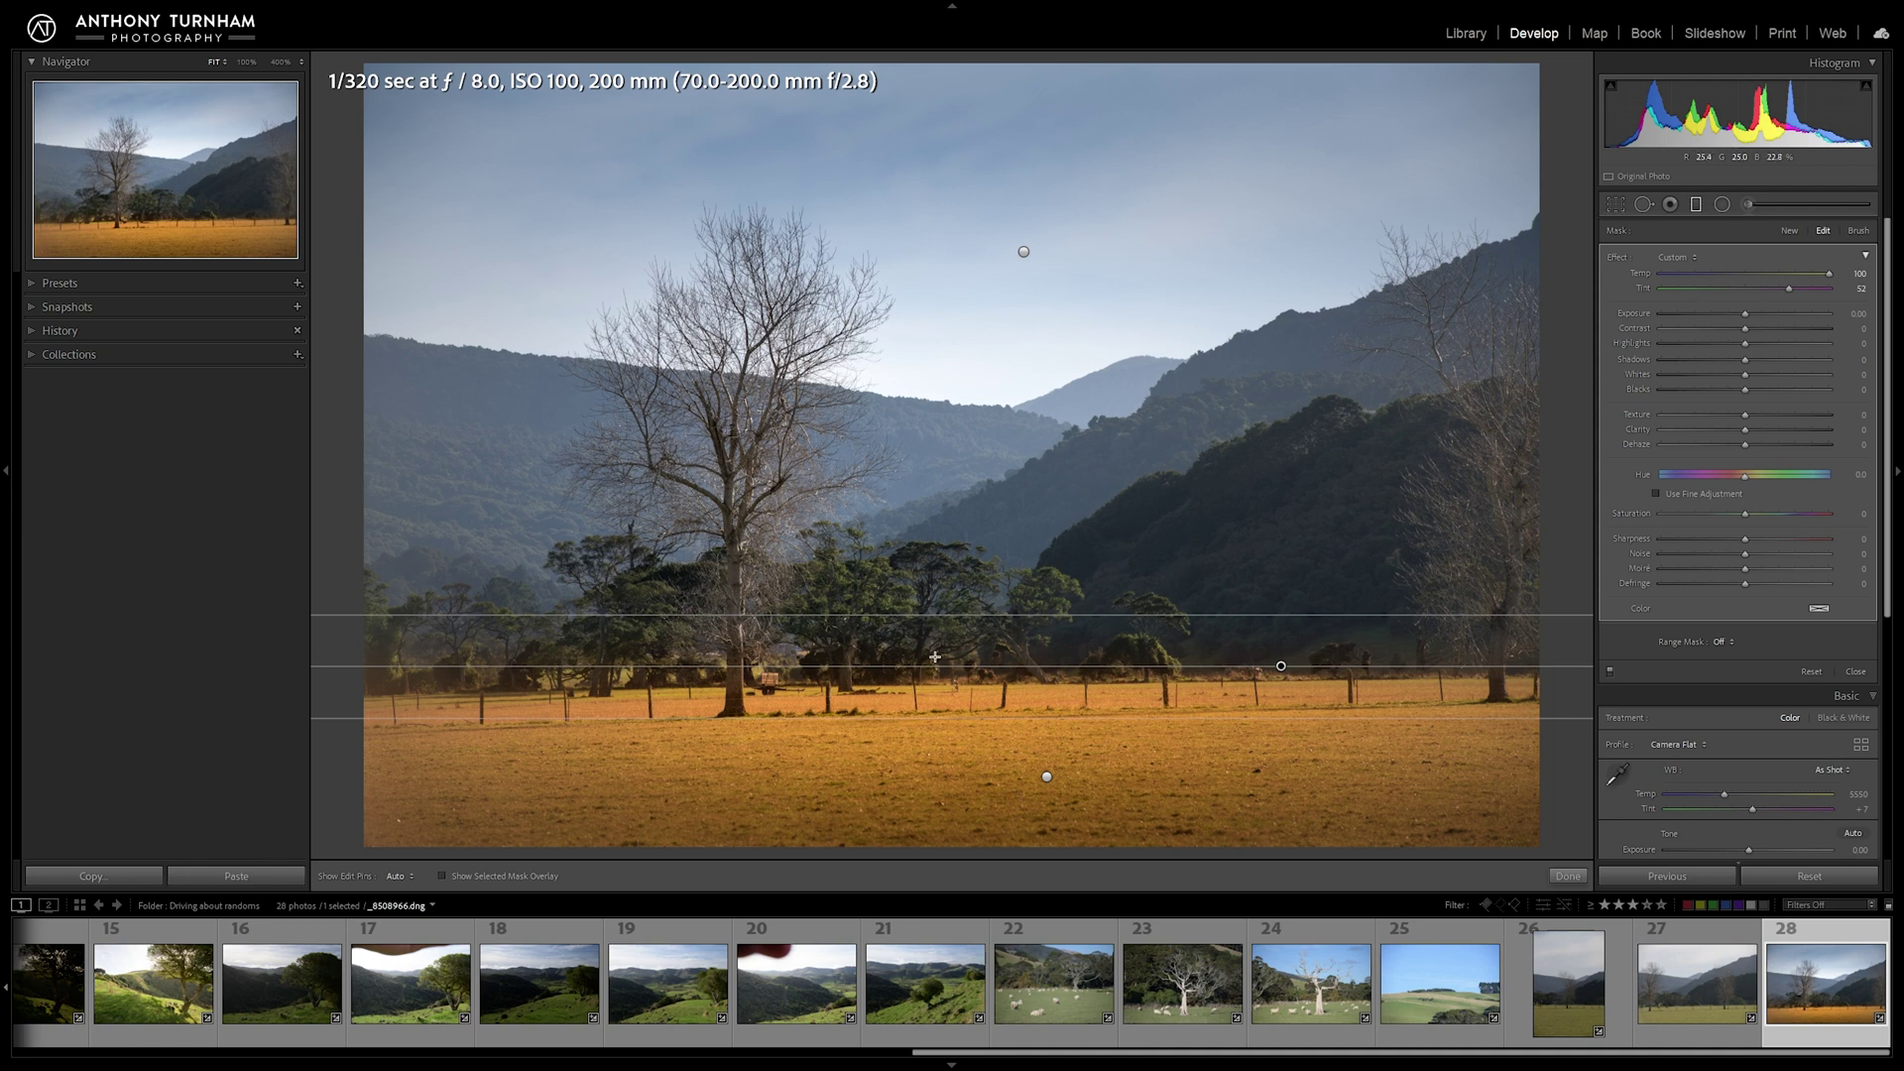
drag(1281, 667, 1280, 663)
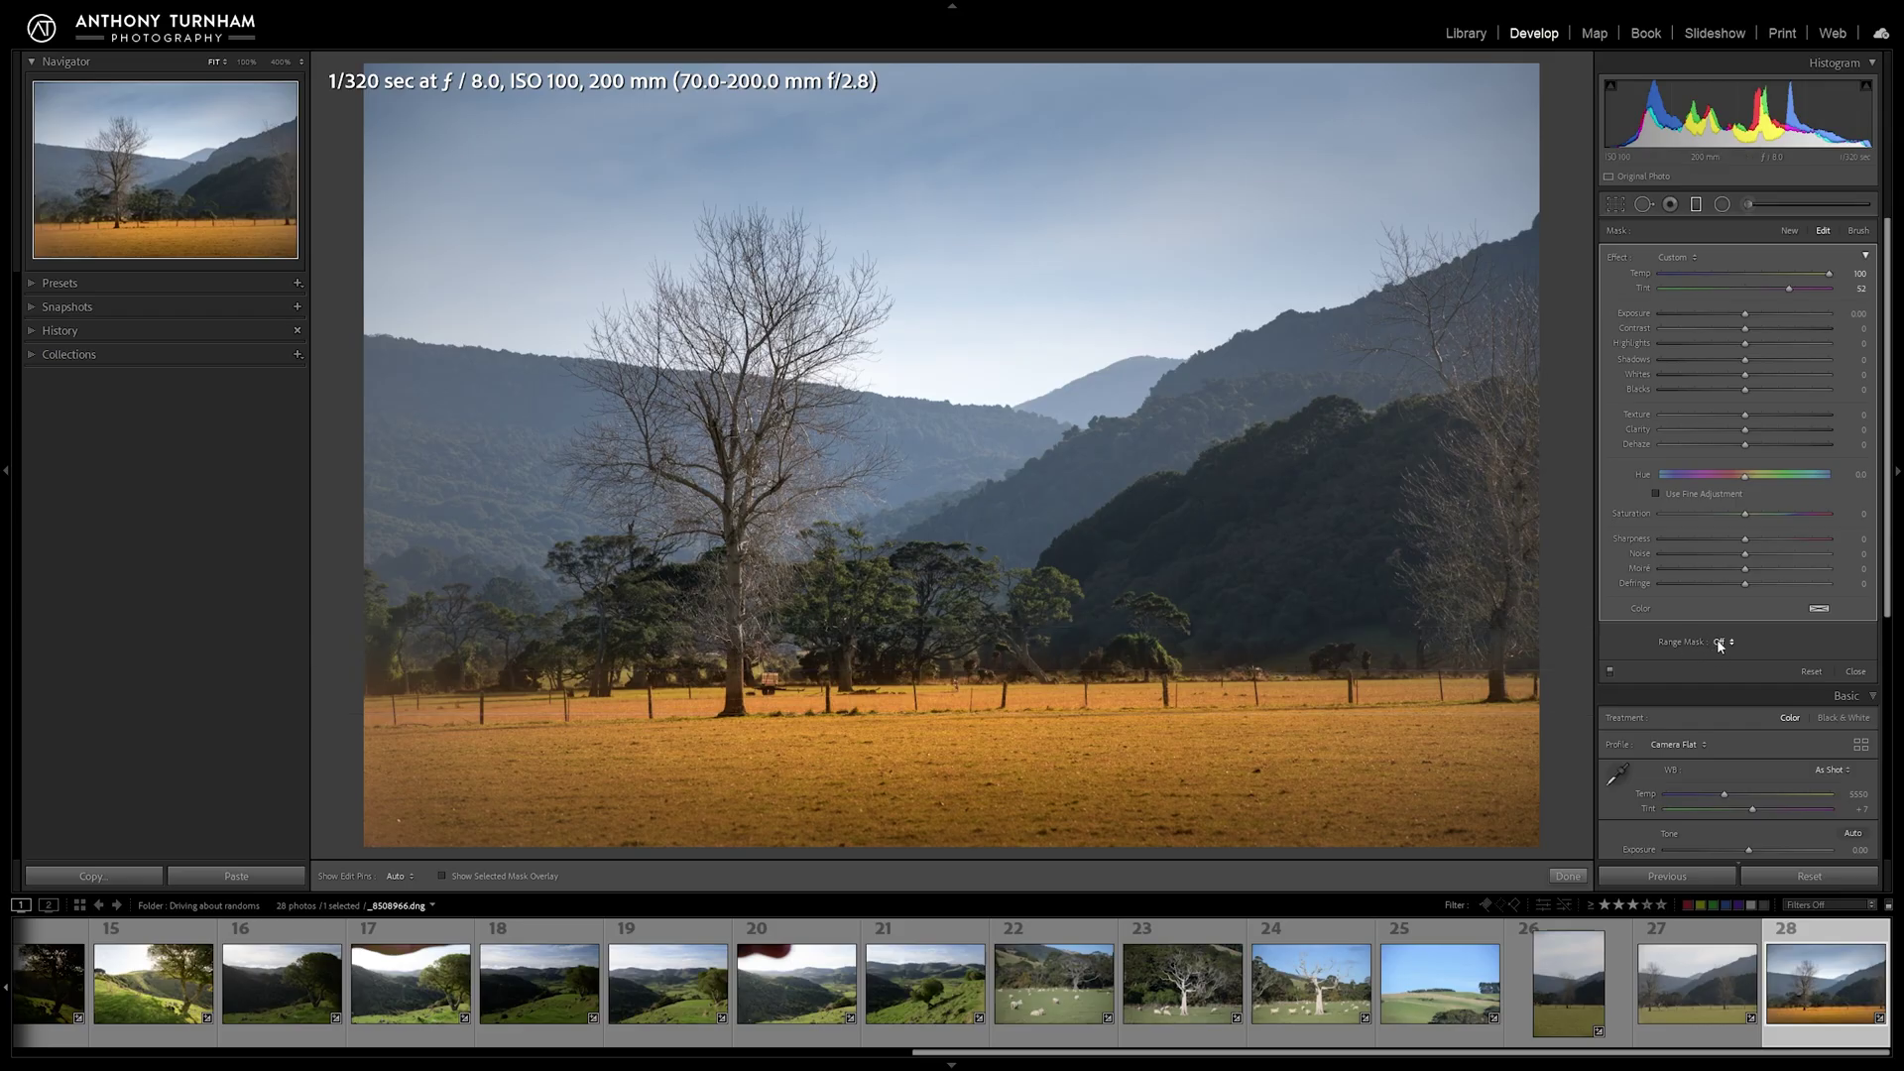
click(1717, 641)
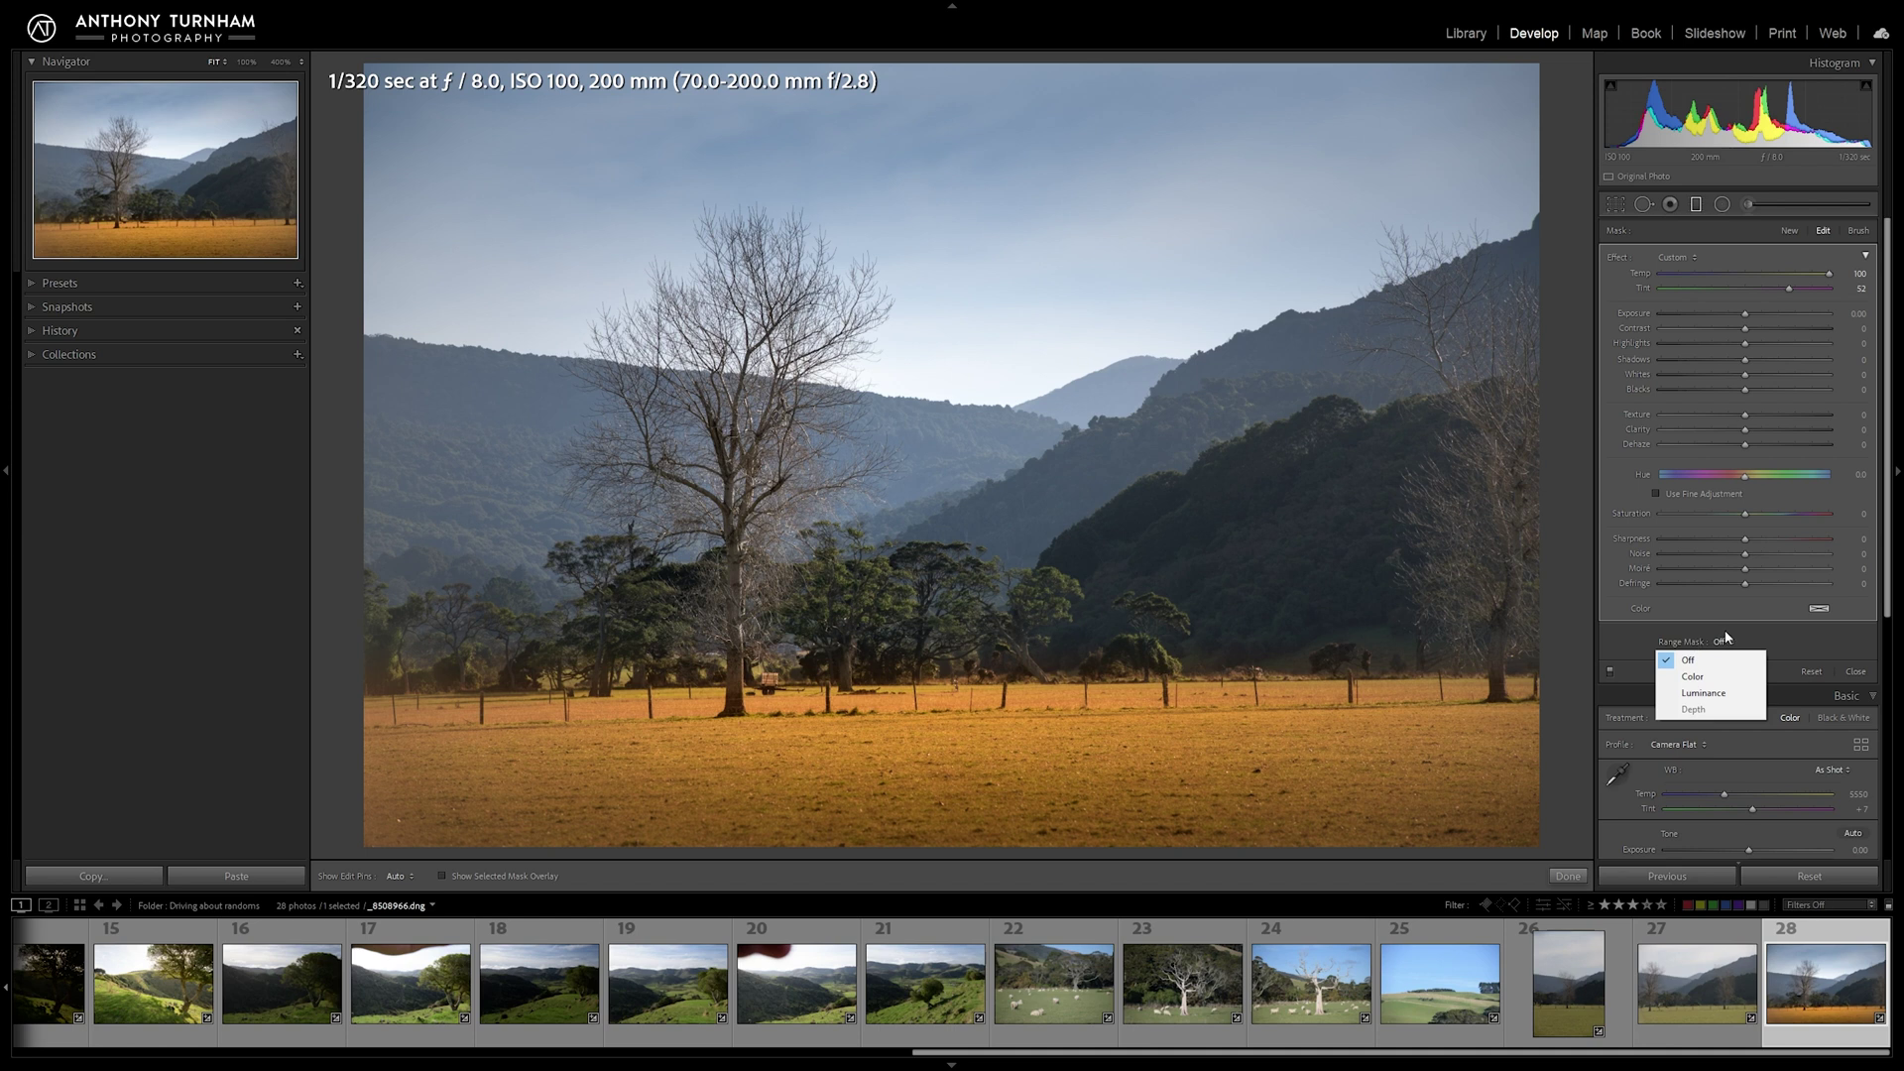
Step: Switch the field gradient's range mask to Color and sample the grass colour across the field
click(1694, 677)
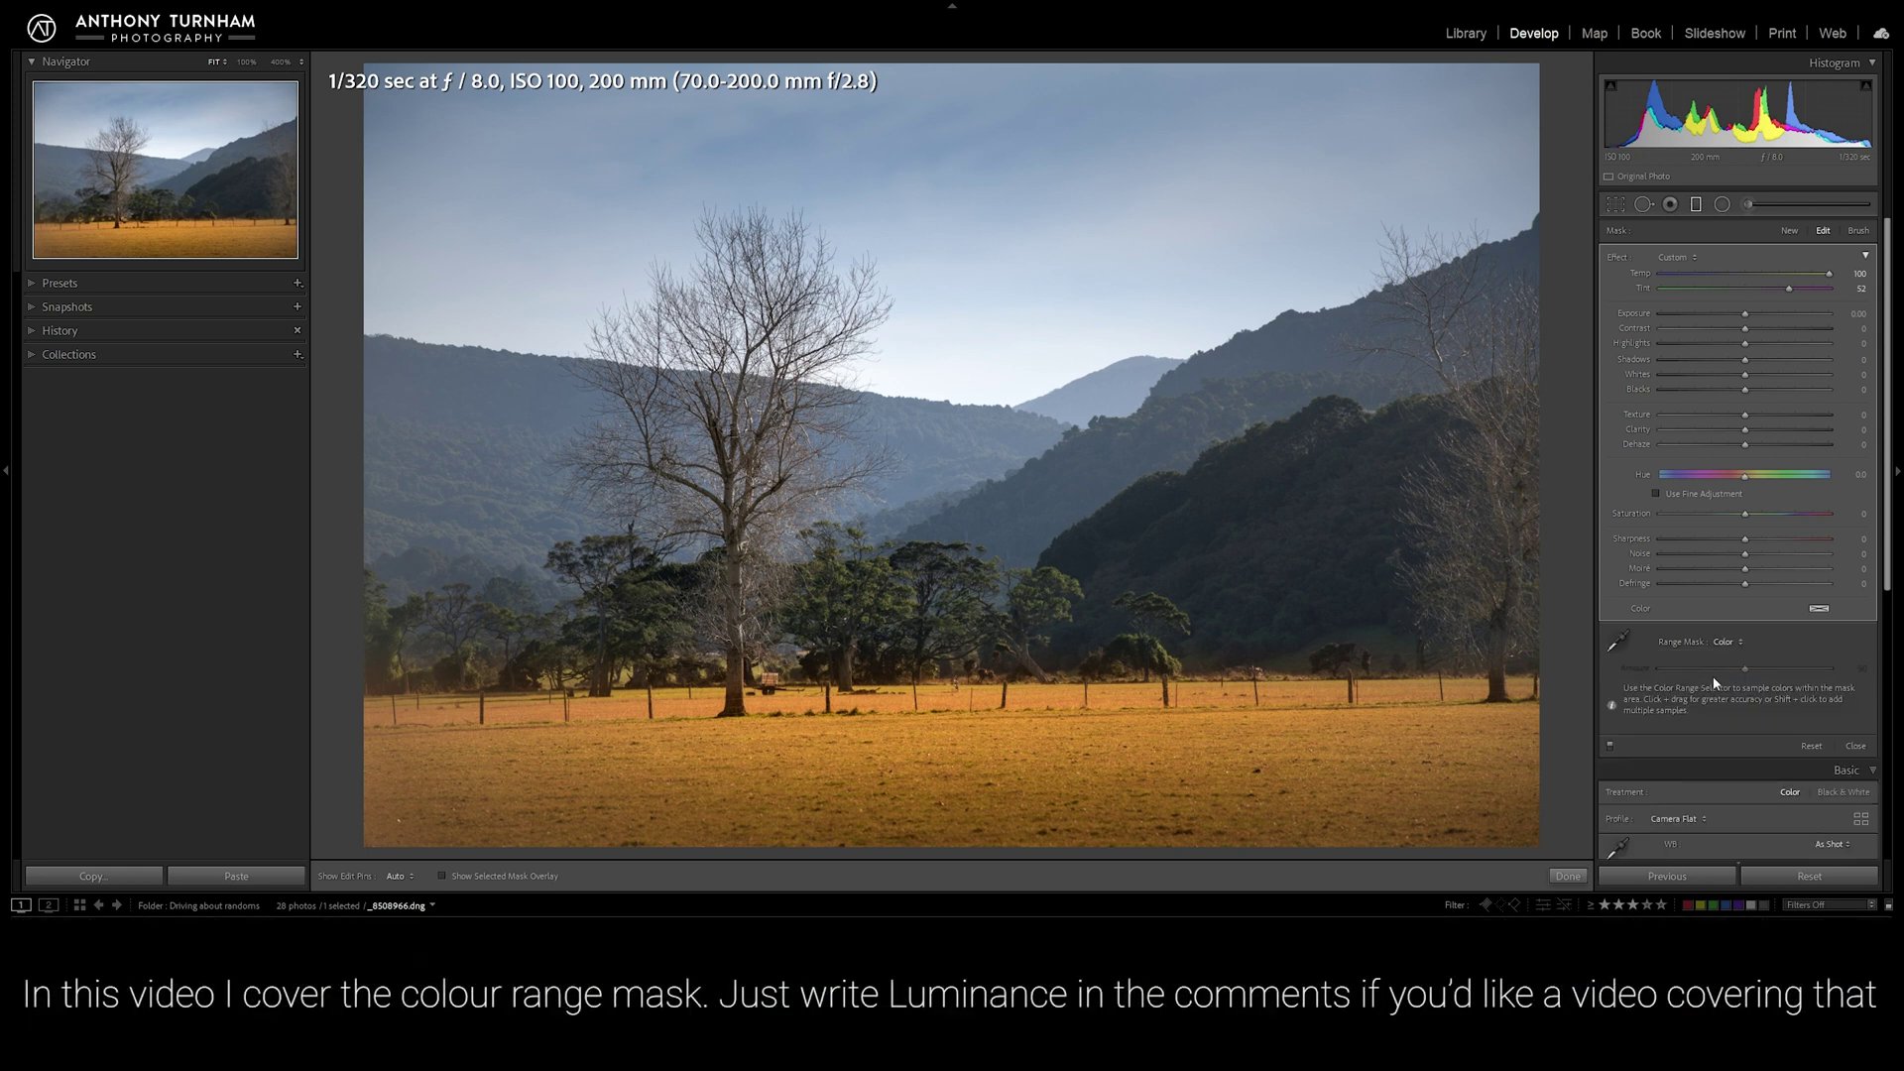
click(1620, 644)
click(1291, 715)
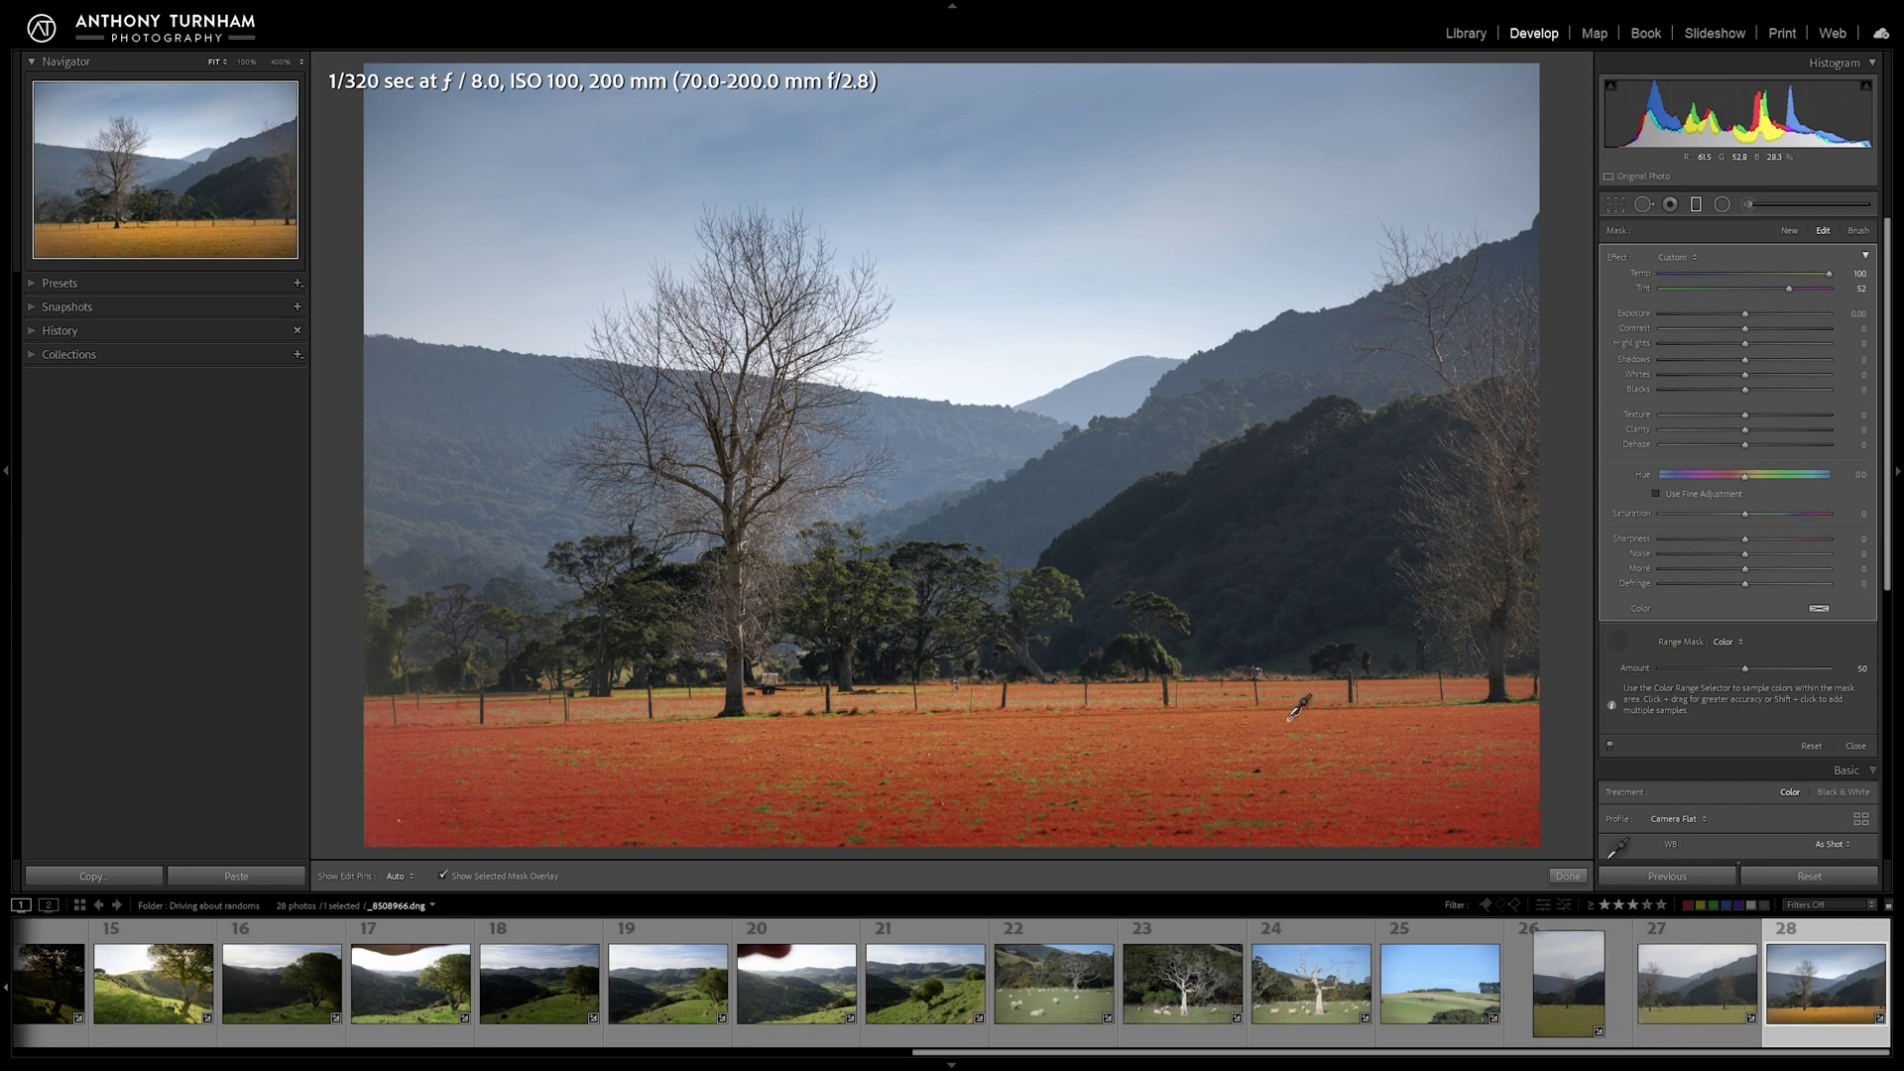
key(o)
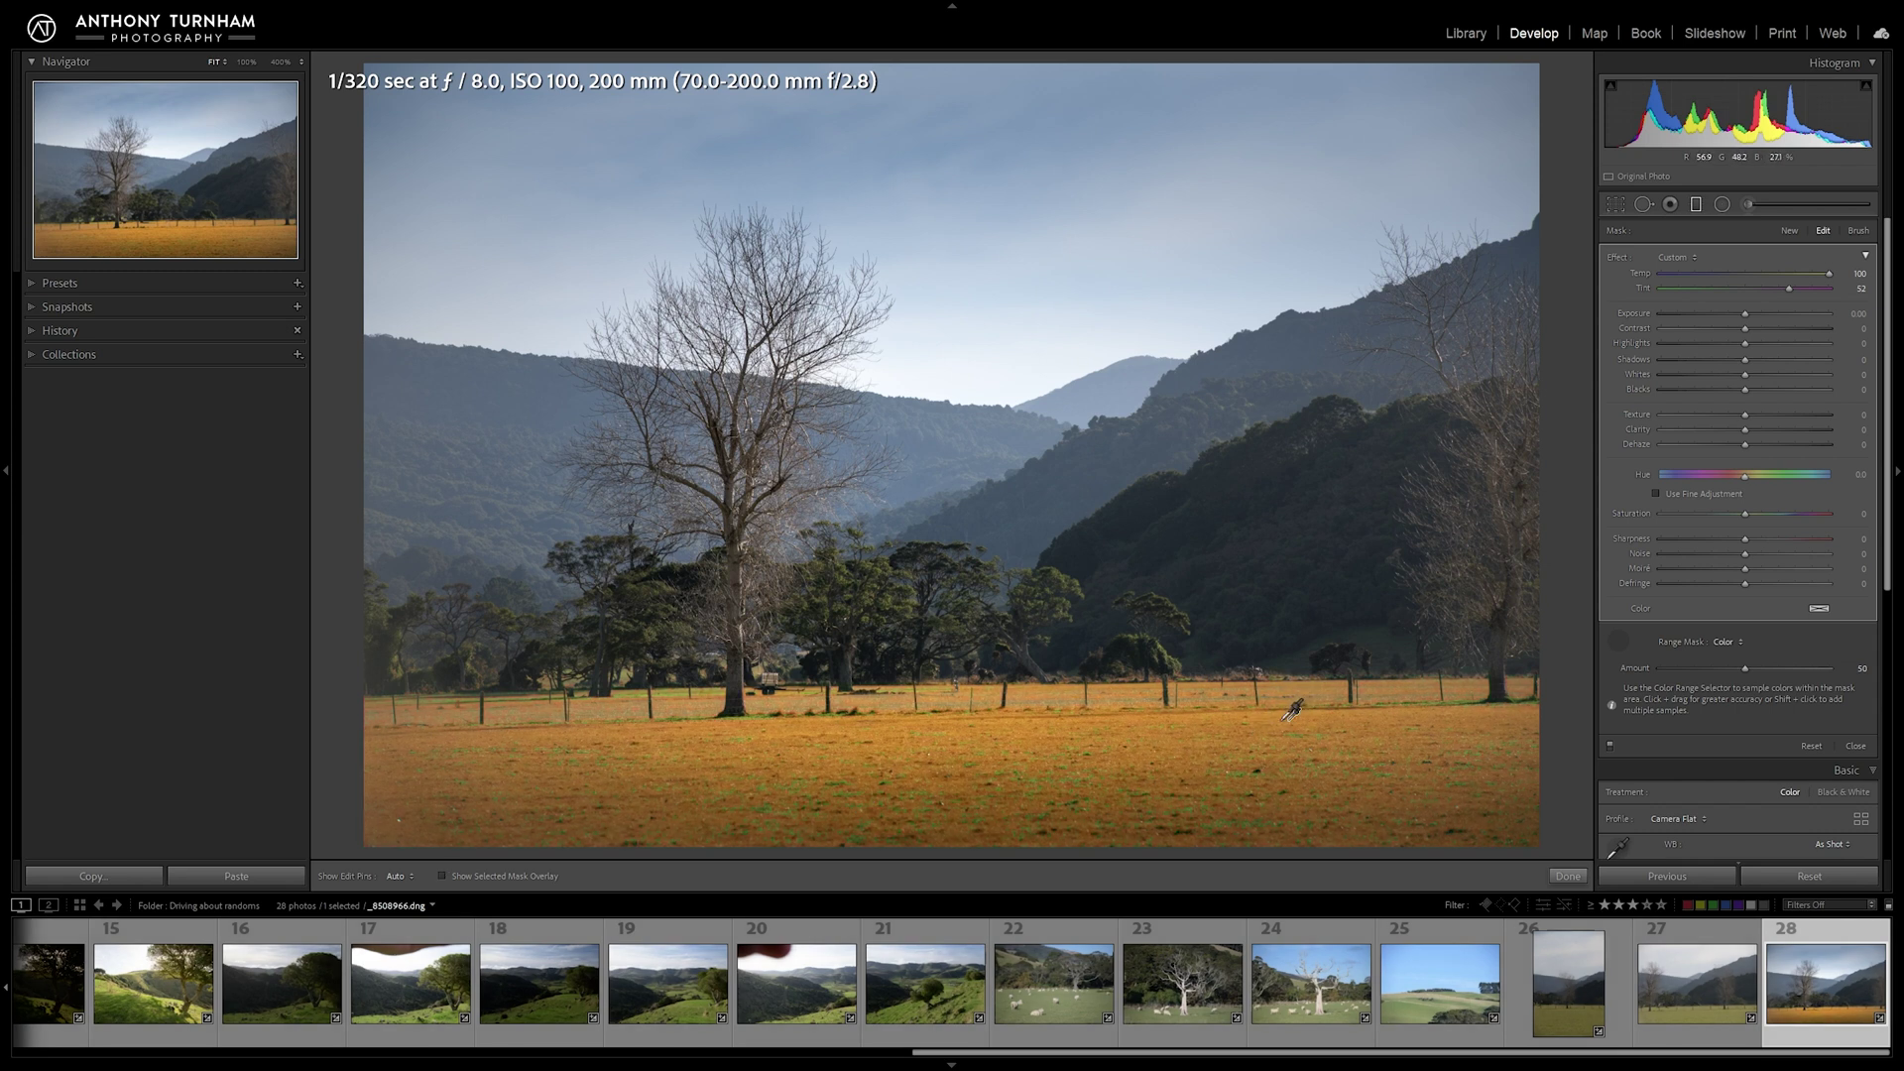
drag(1279, 716, 1300, 751)
key(o)
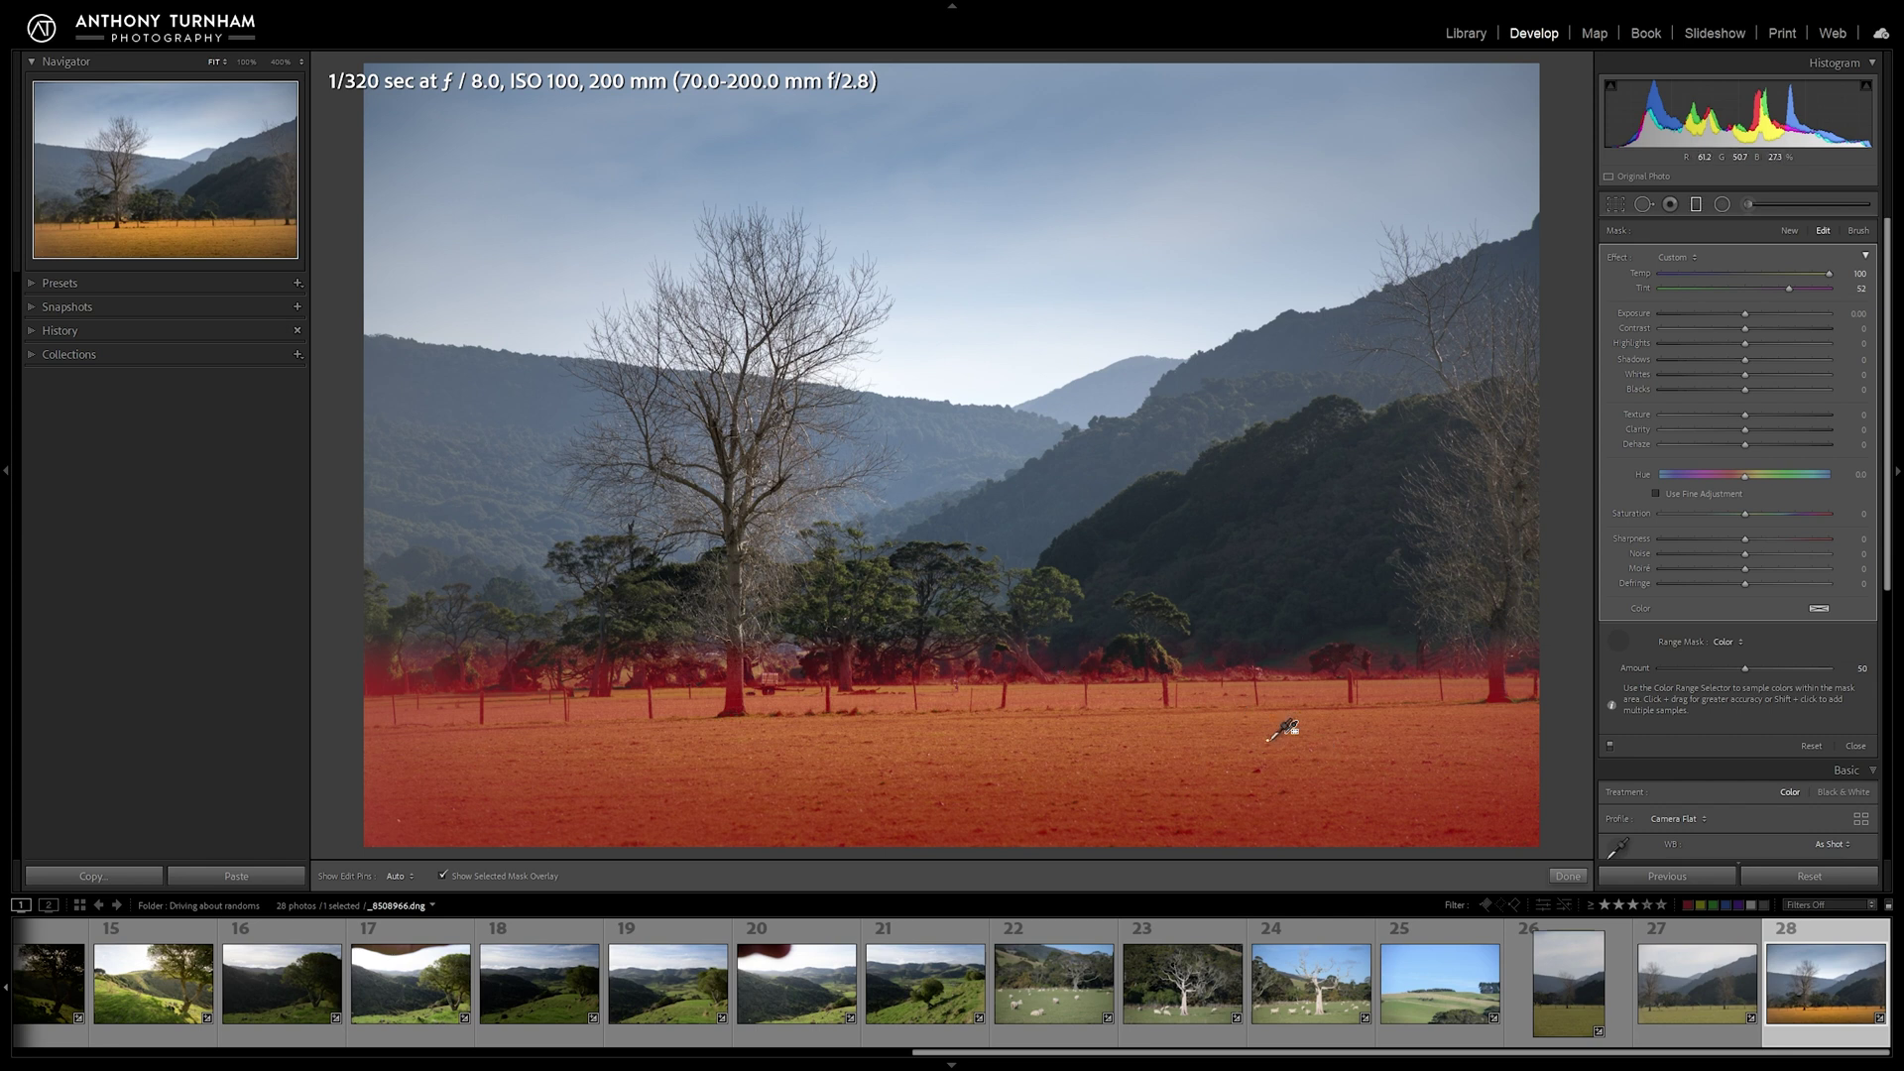
drag(1287, 728, 1248, 687)
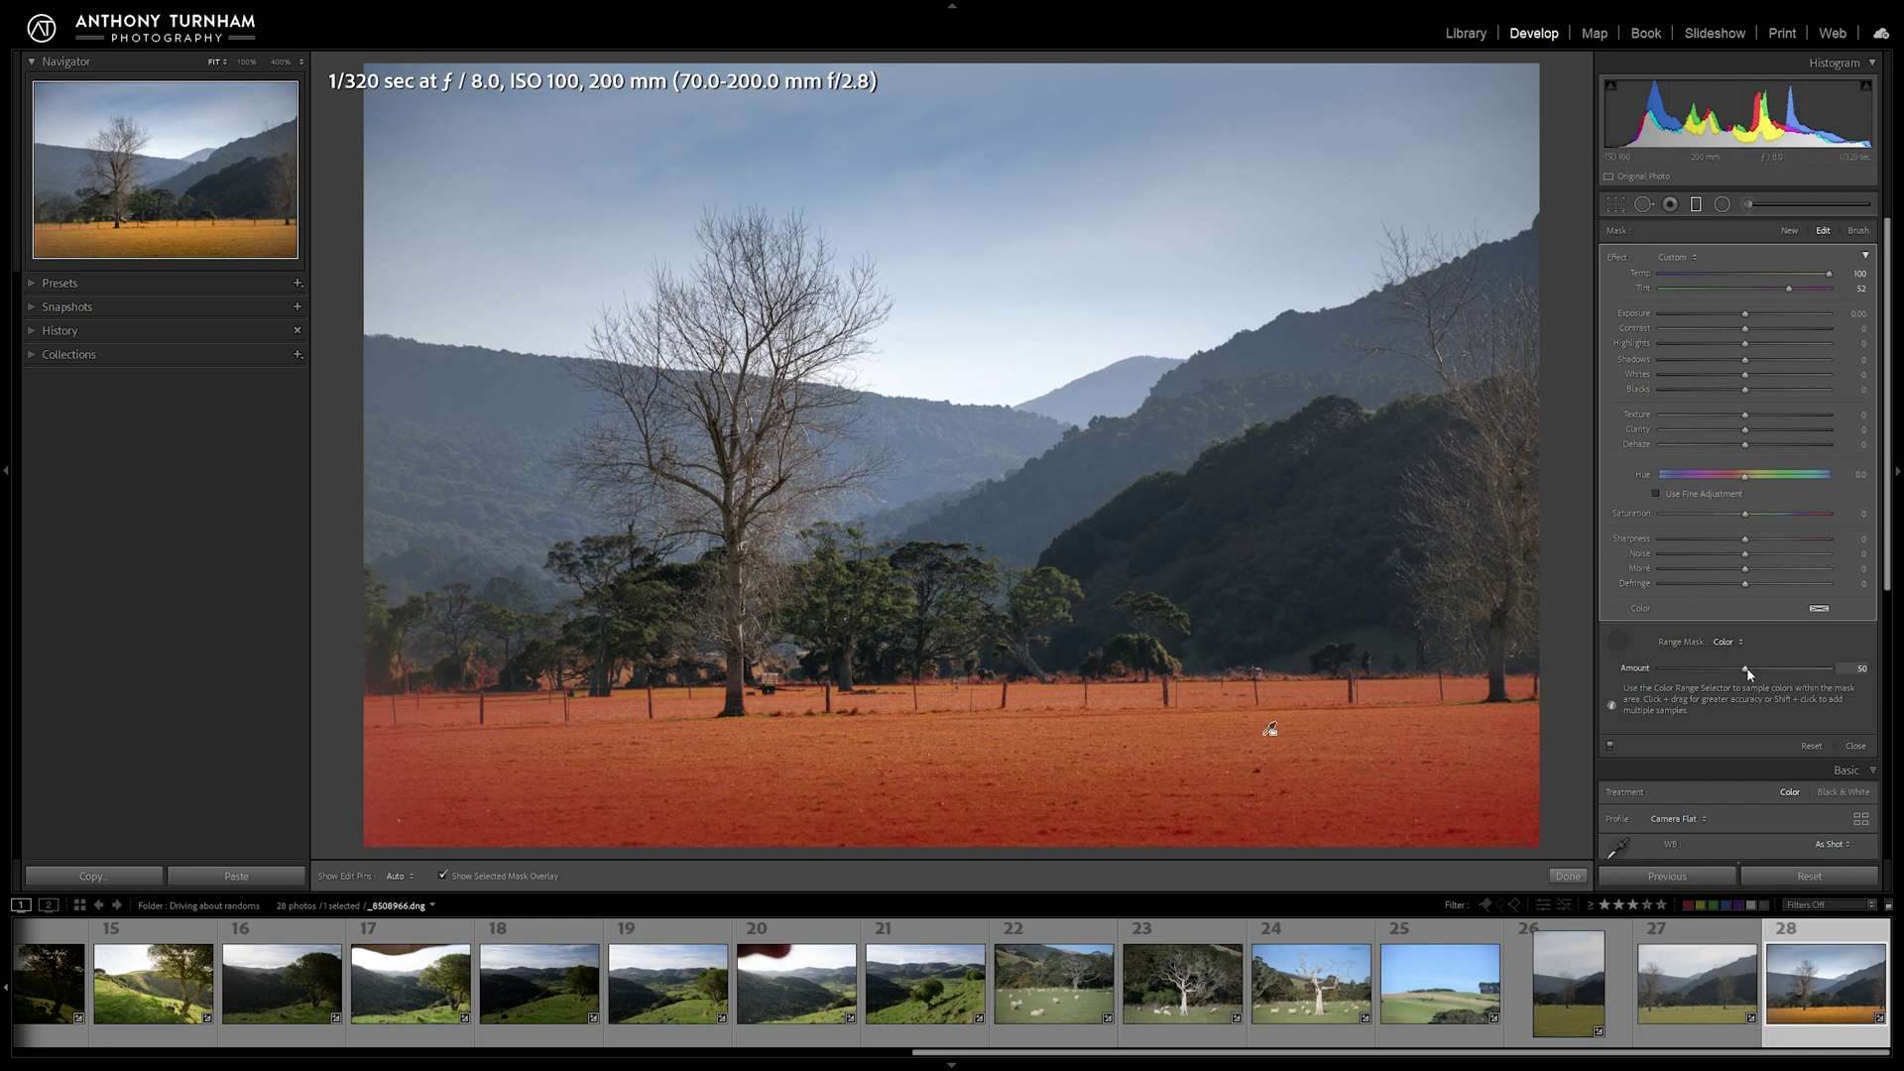
Step: Tighten the colour range so the trees stay untinted, settling the range Amount at 50
drag(1718, 675, 1706, 676)
drag(1703, 669, 1687, 673)
drag(1689, 680, 1683, 680)
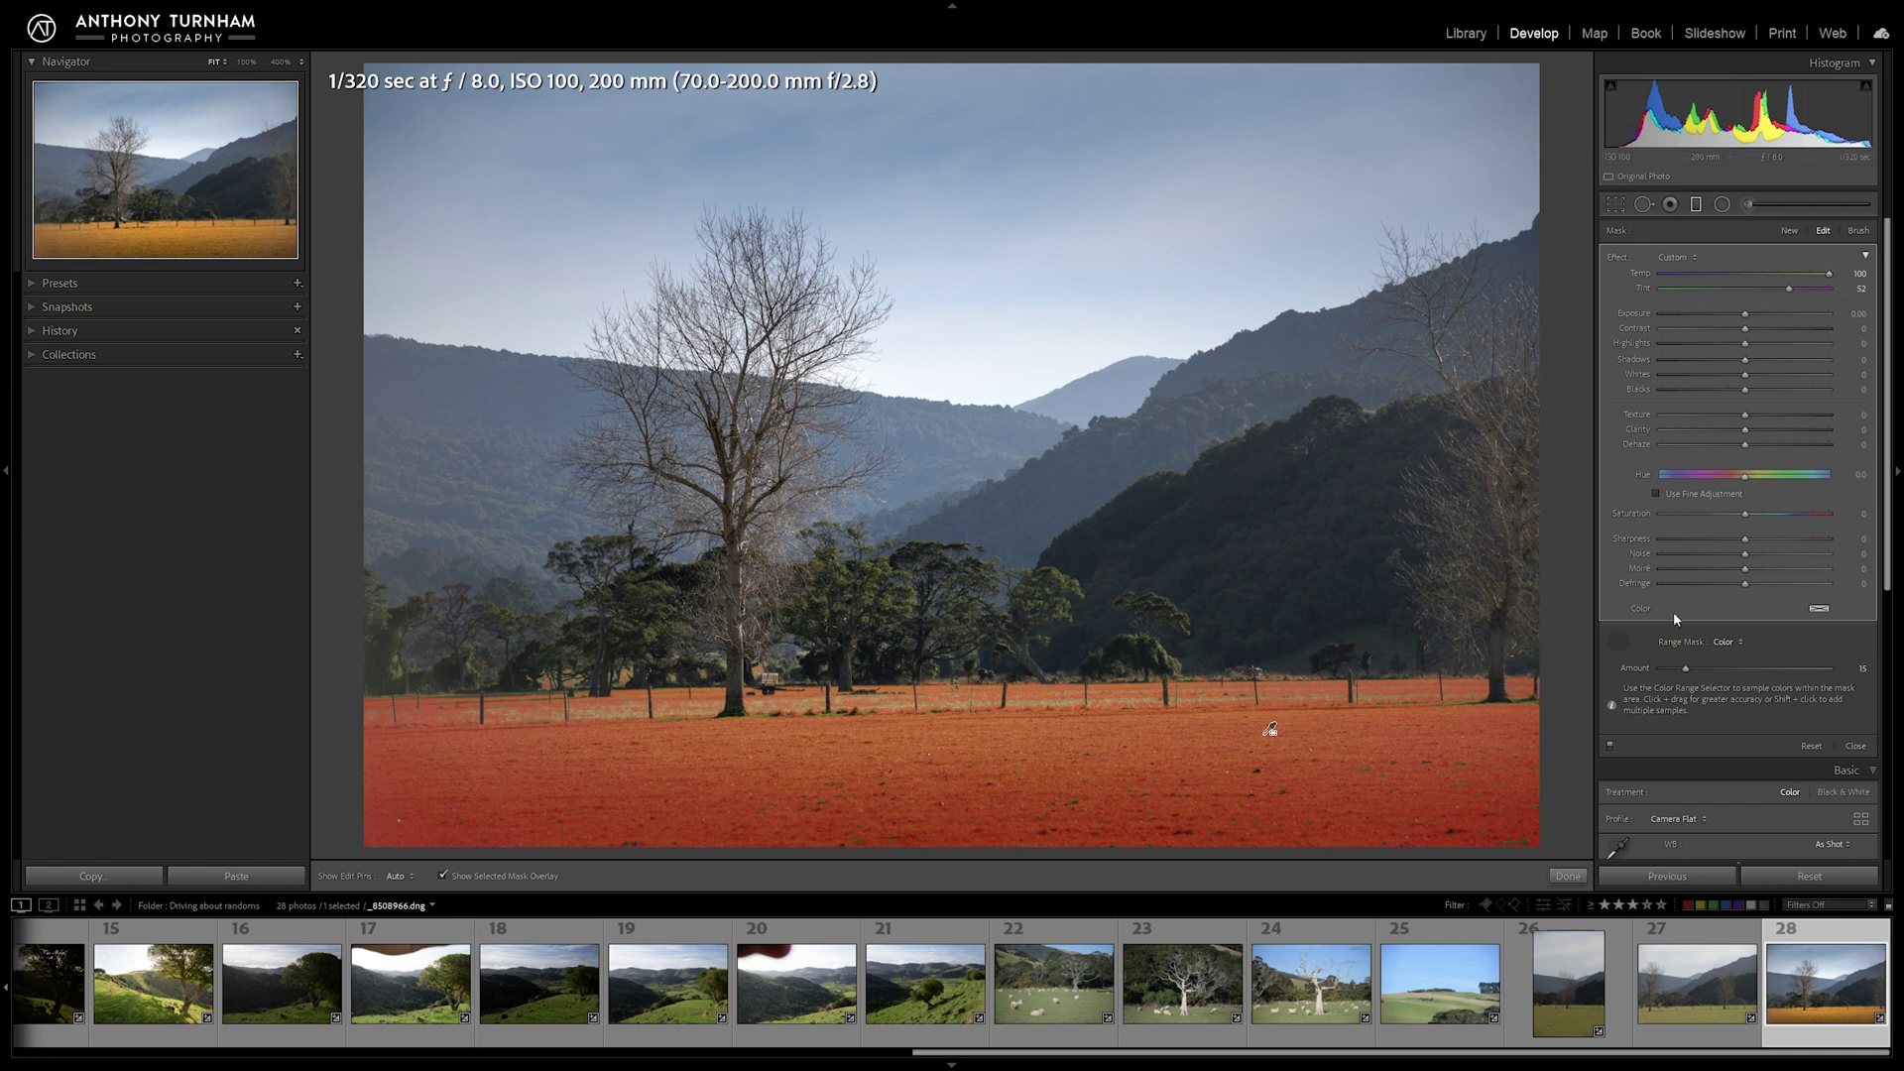
drag(1710, 669, 1733, 670)
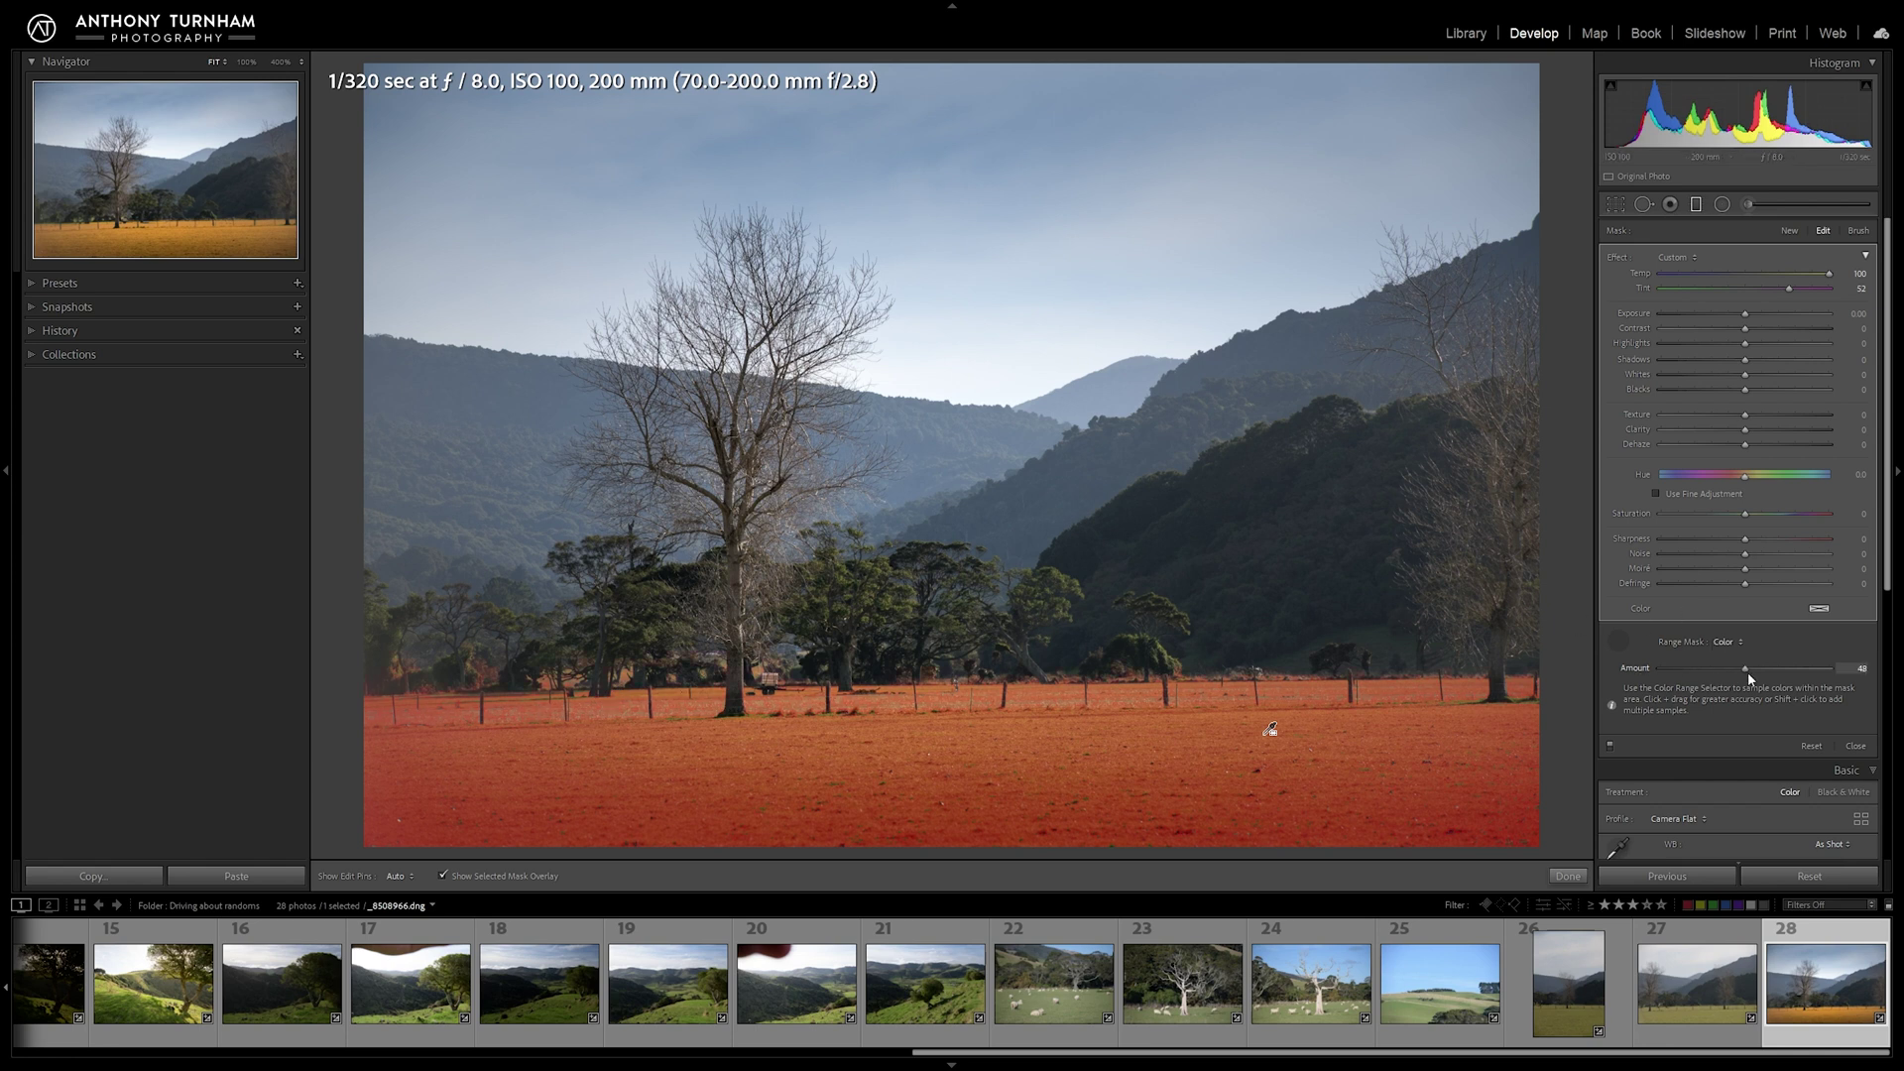
drag(1747, 677, 1736, 677)
click(1858, 231)
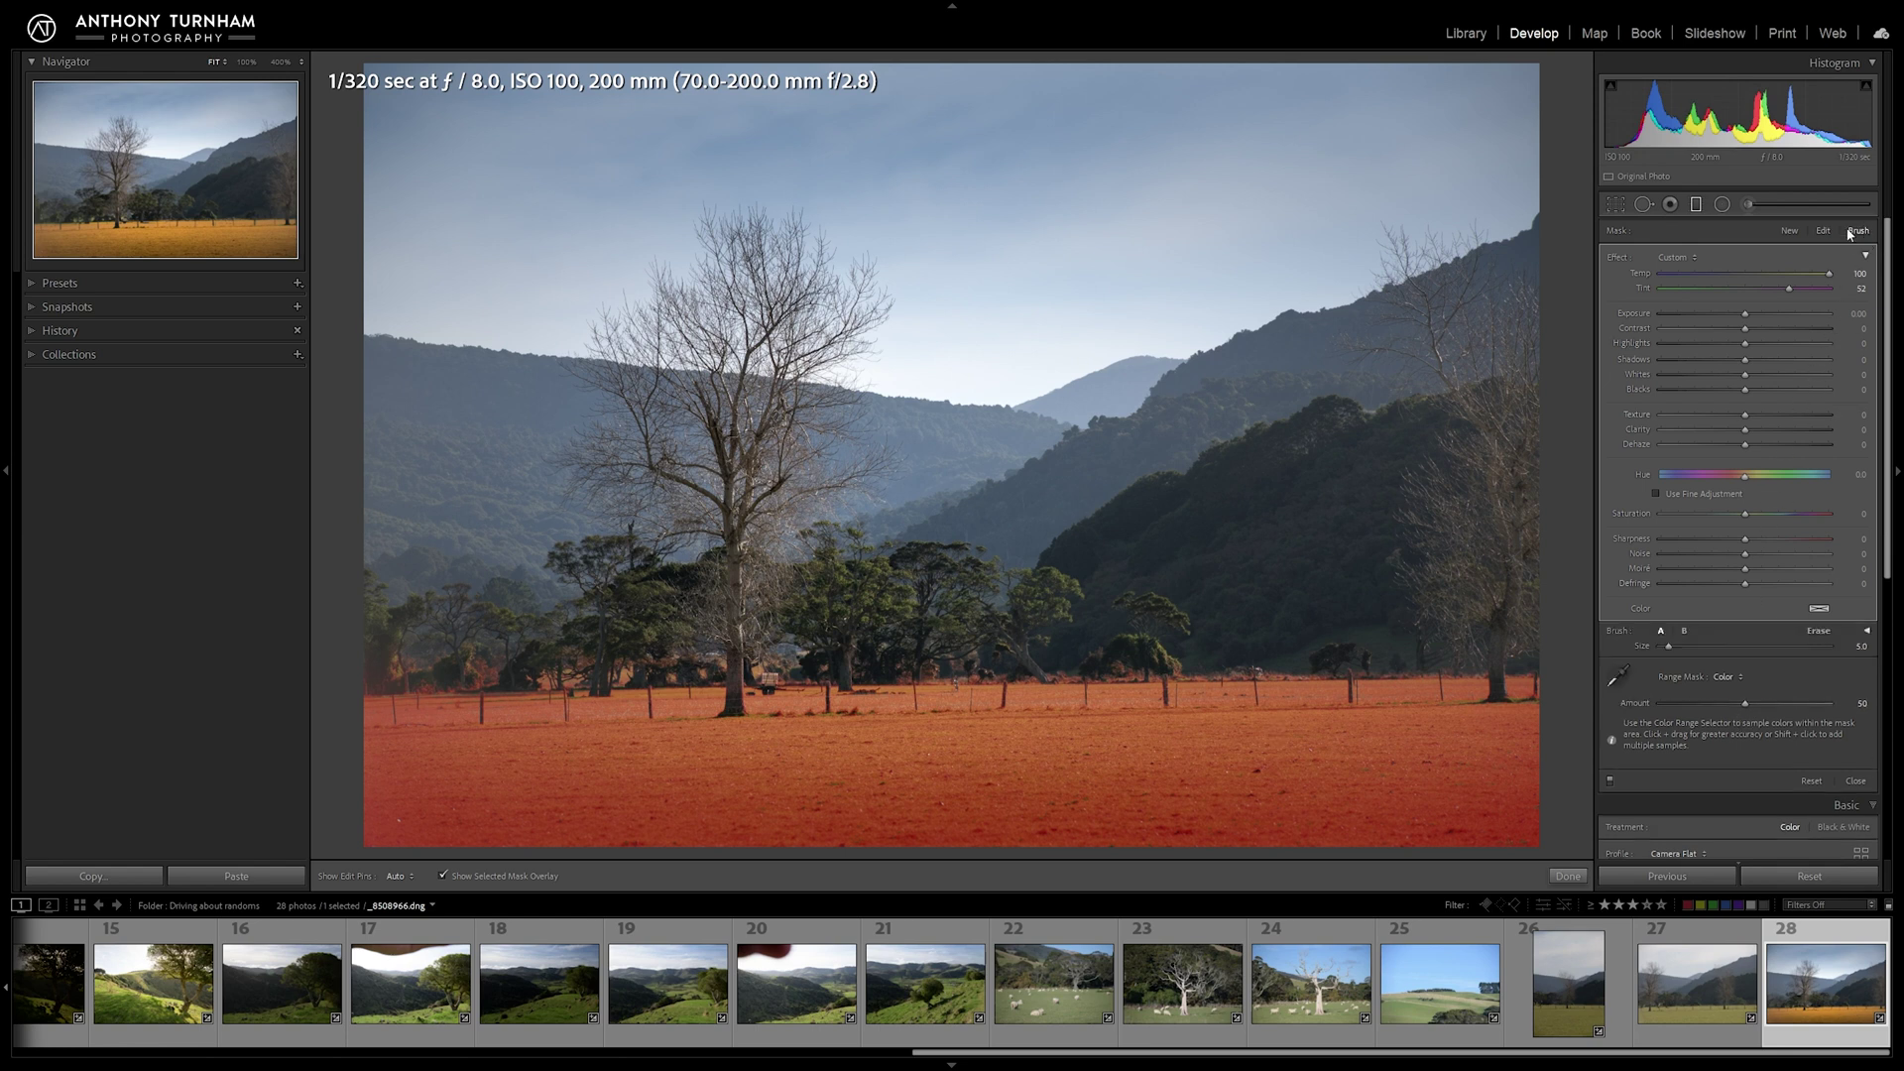
Step: Resize the brush, bring the edit pins back, and hide the red overlay to reveal the golden field
click(1868, 632)
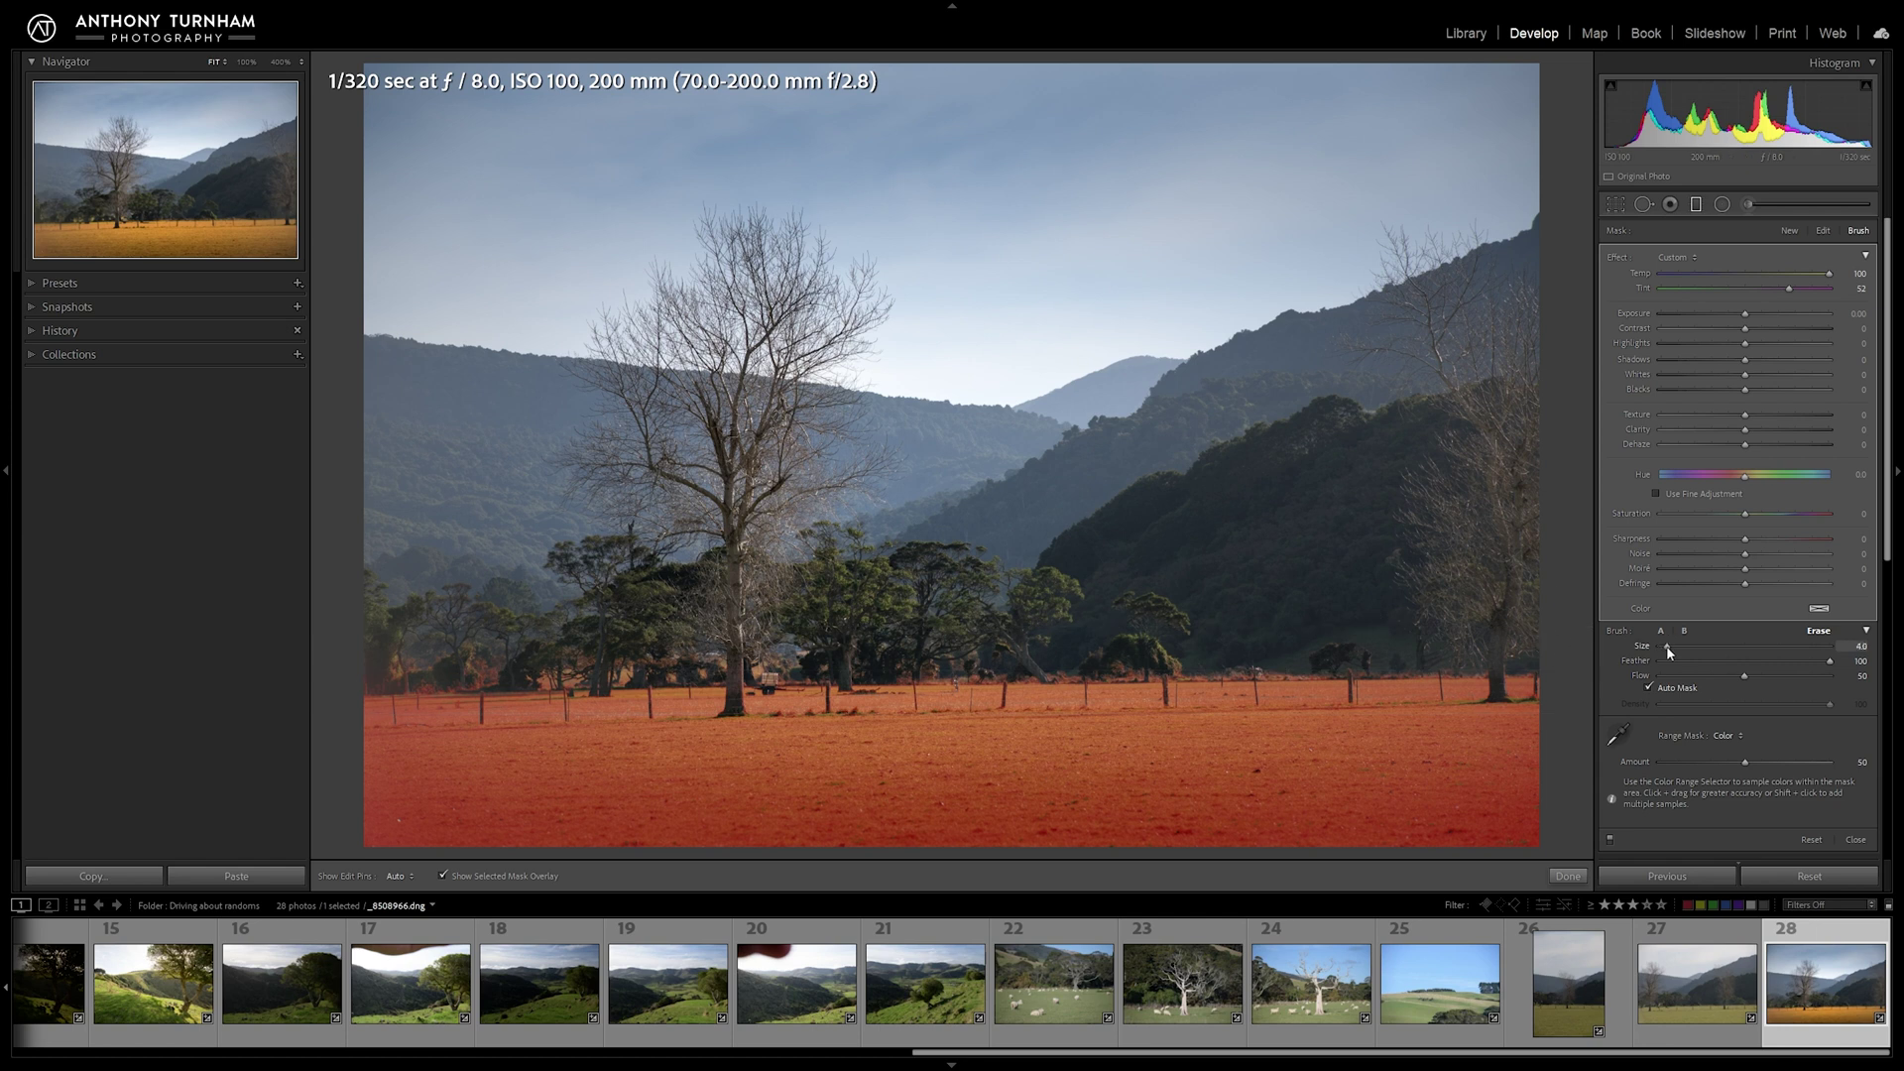
mouse_move(1664, 646)
mouse_down()
mouse_move(1686, 653)
mouse_move(1667, 649)
mouse_up()
key(h)
key(h)
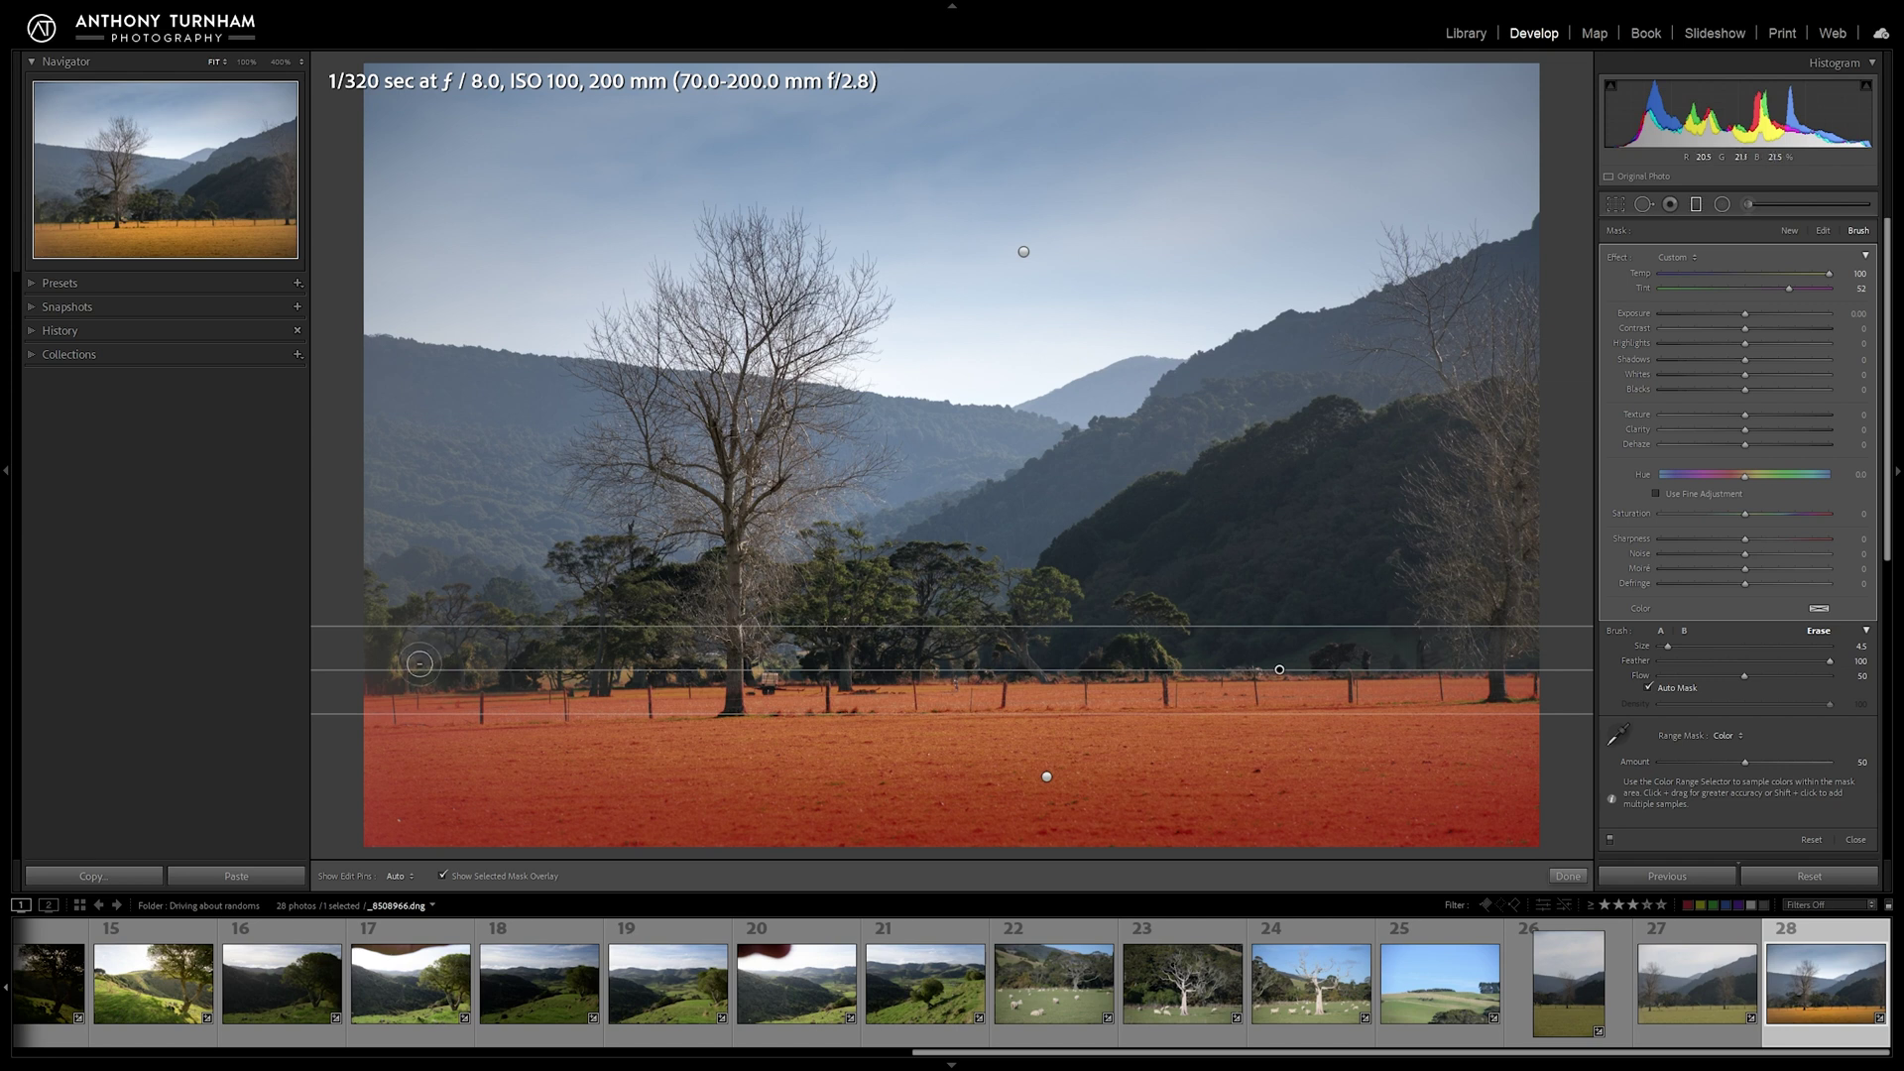
key(h)
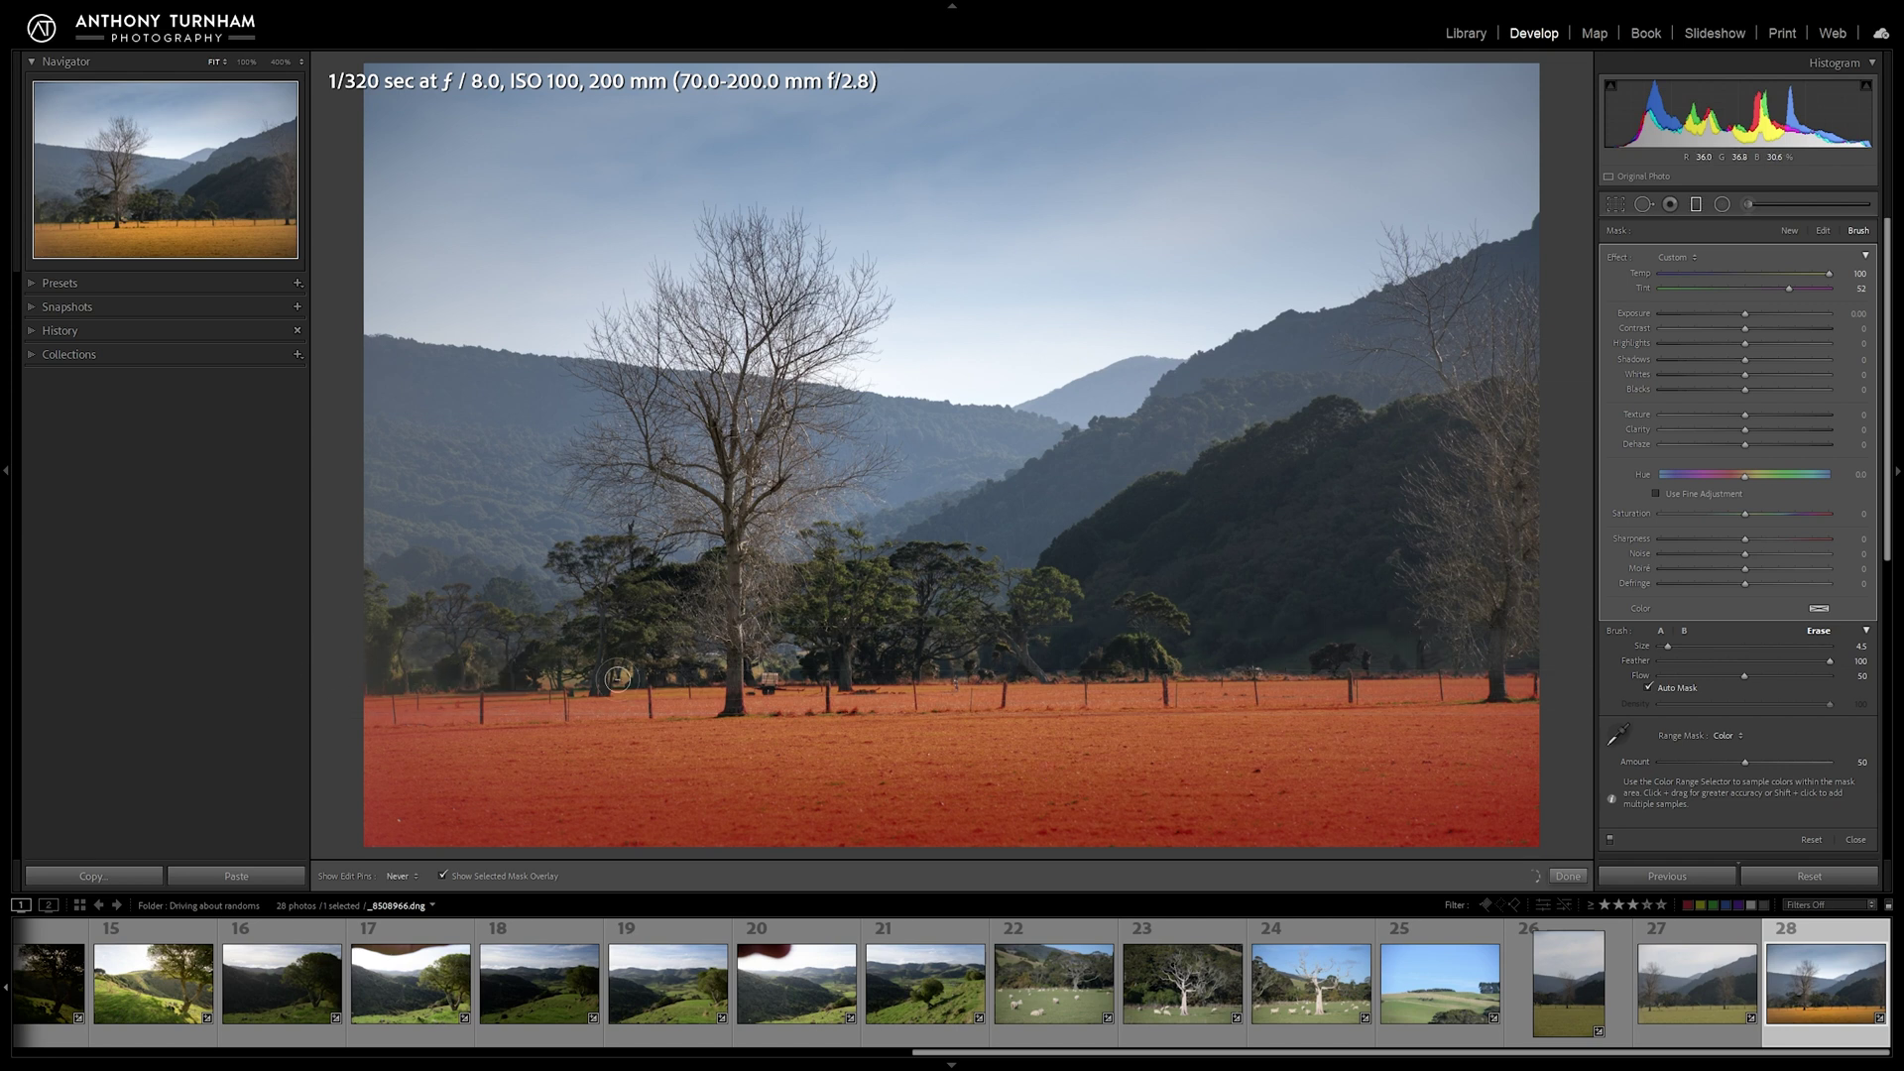
key(h)
key(o)
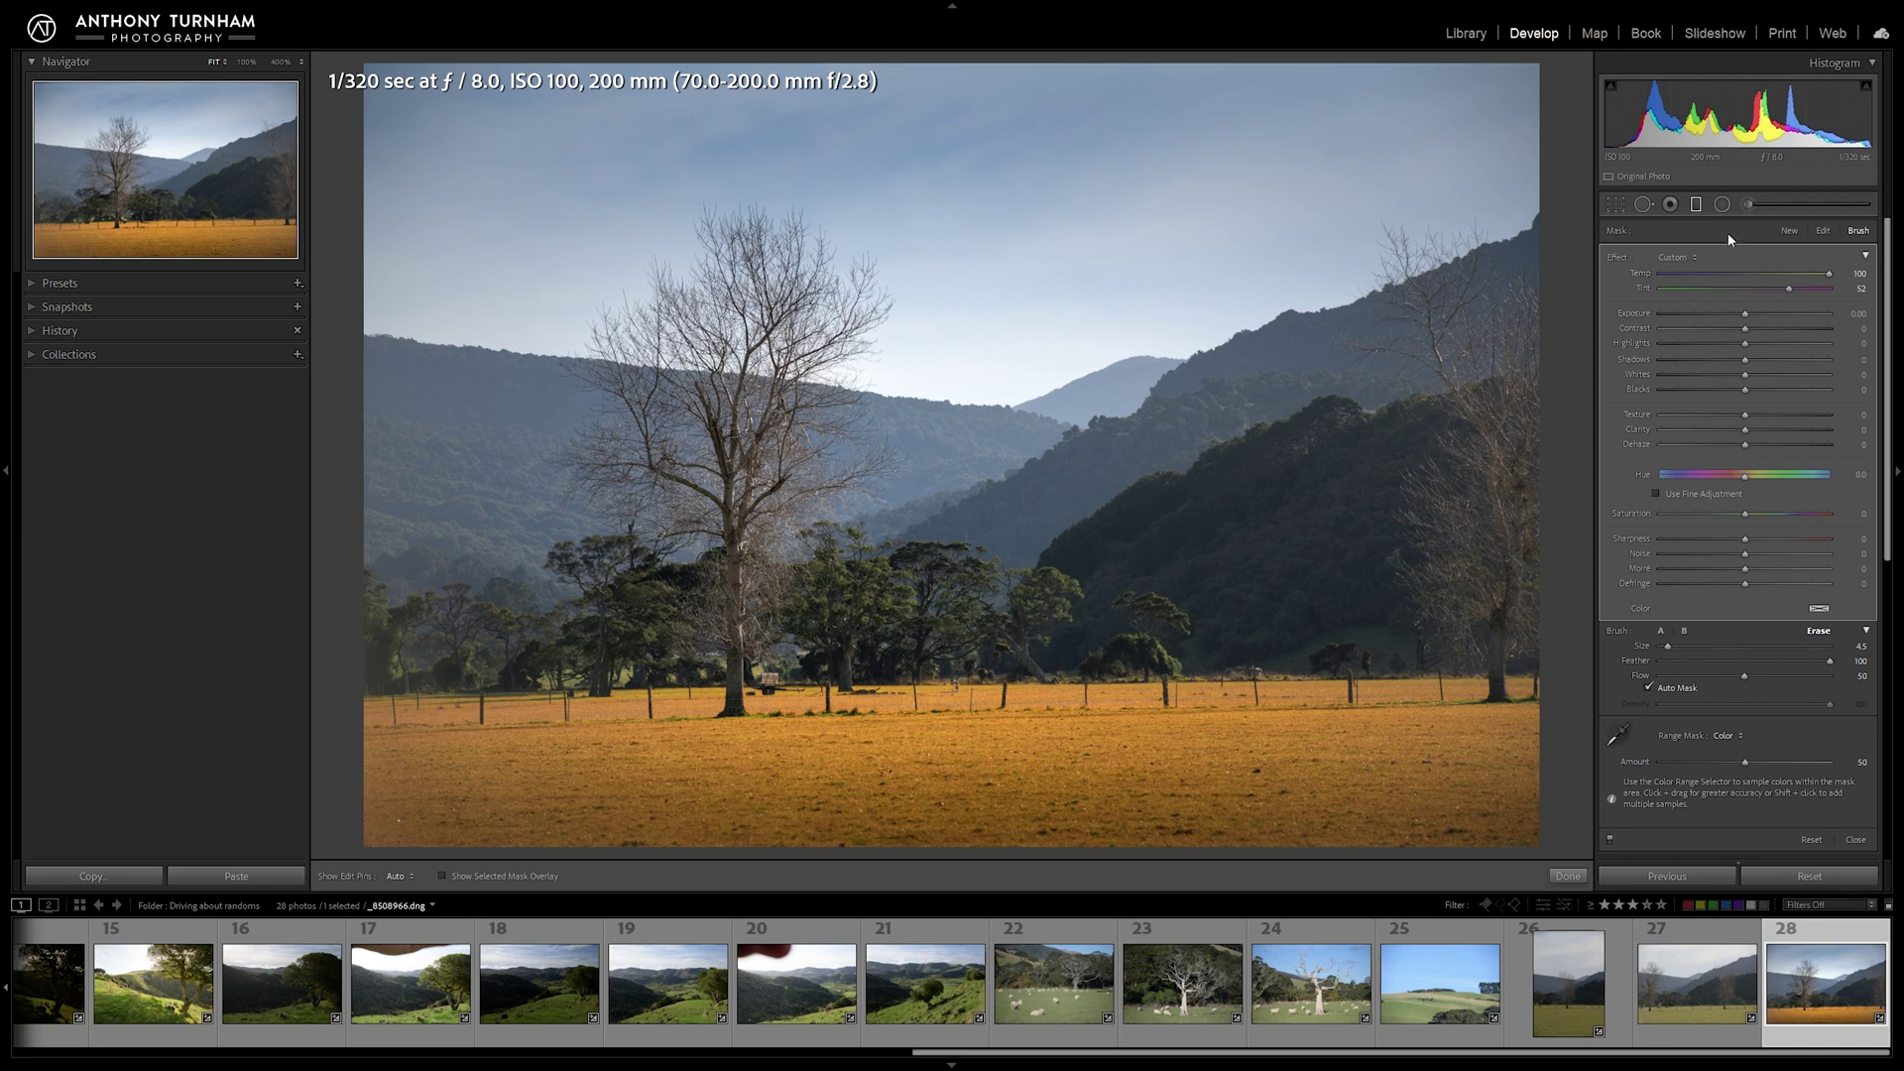
Step: Draw a large radial filter over the upper-right sky with Exposure 0.96, Contrast -8, raised Whites, Temp 53, Tint 23
click(1723, 206)
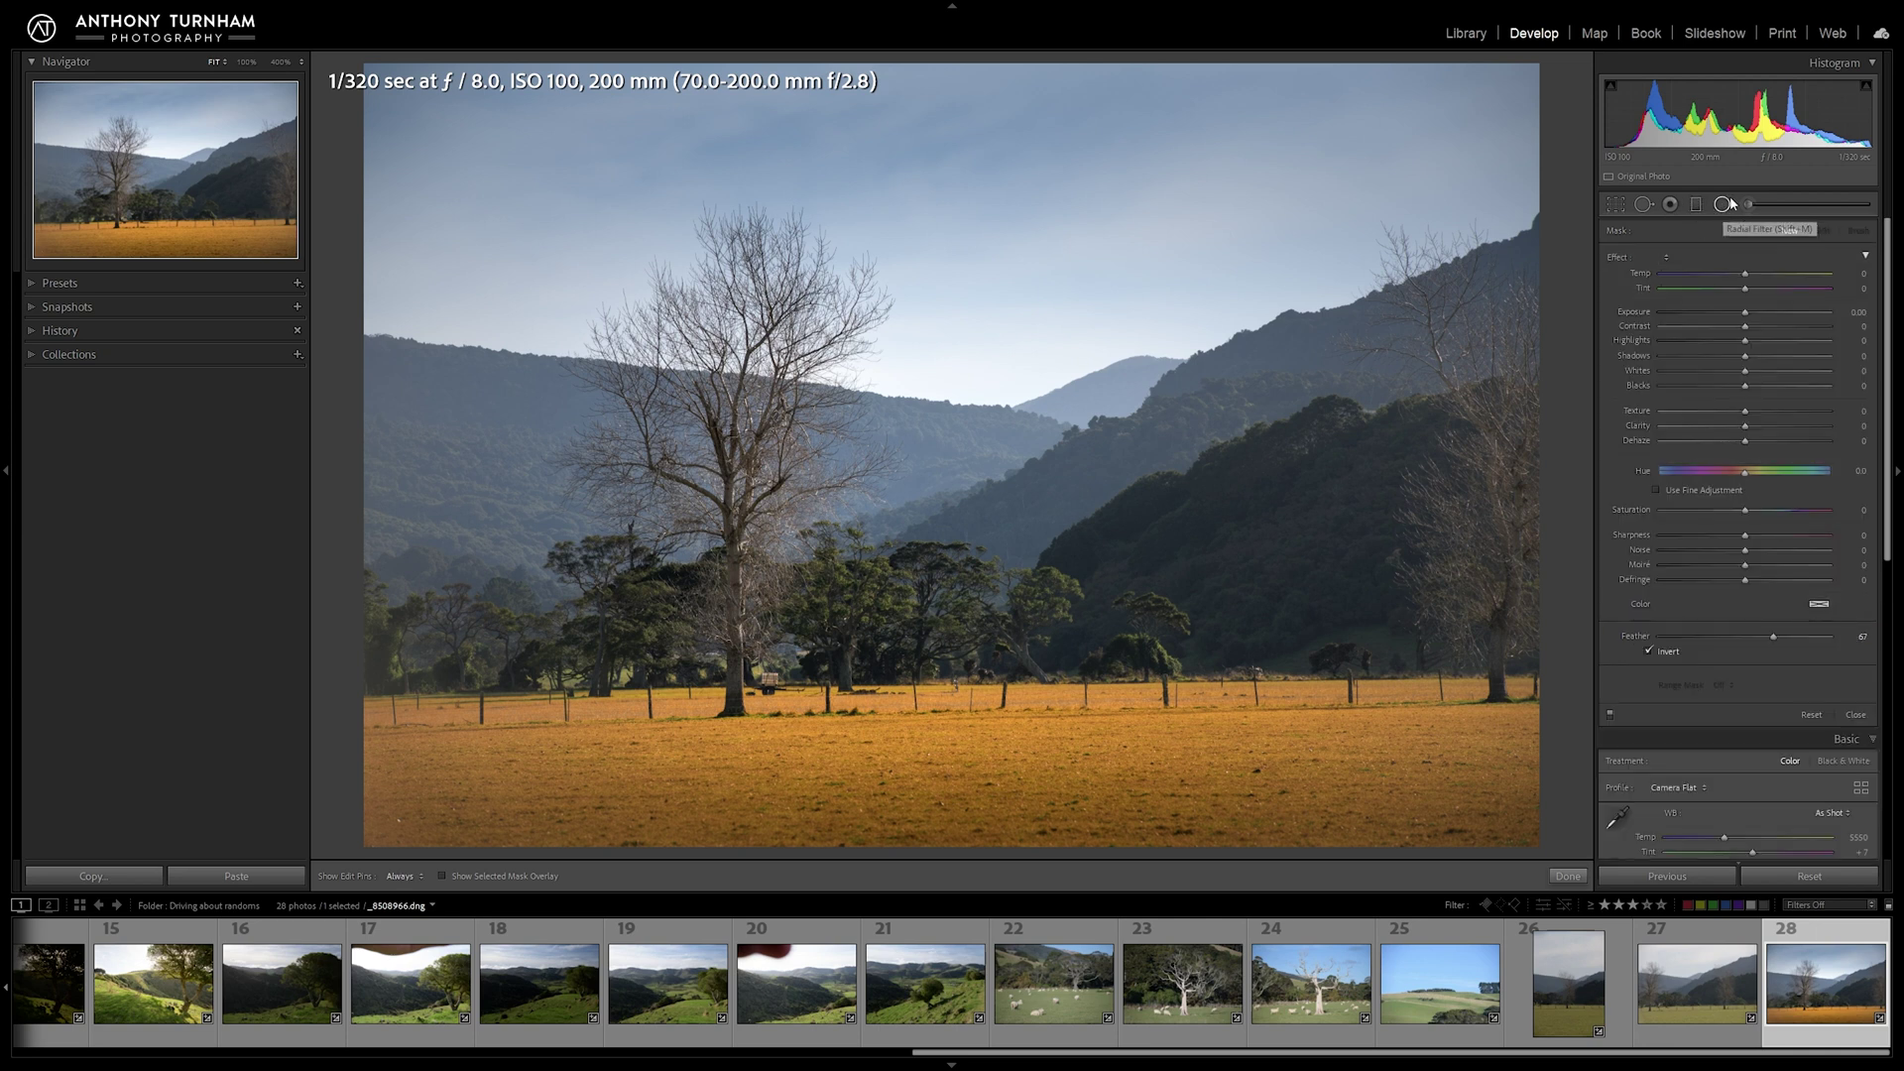
drag(1558, 91, 590, 365)
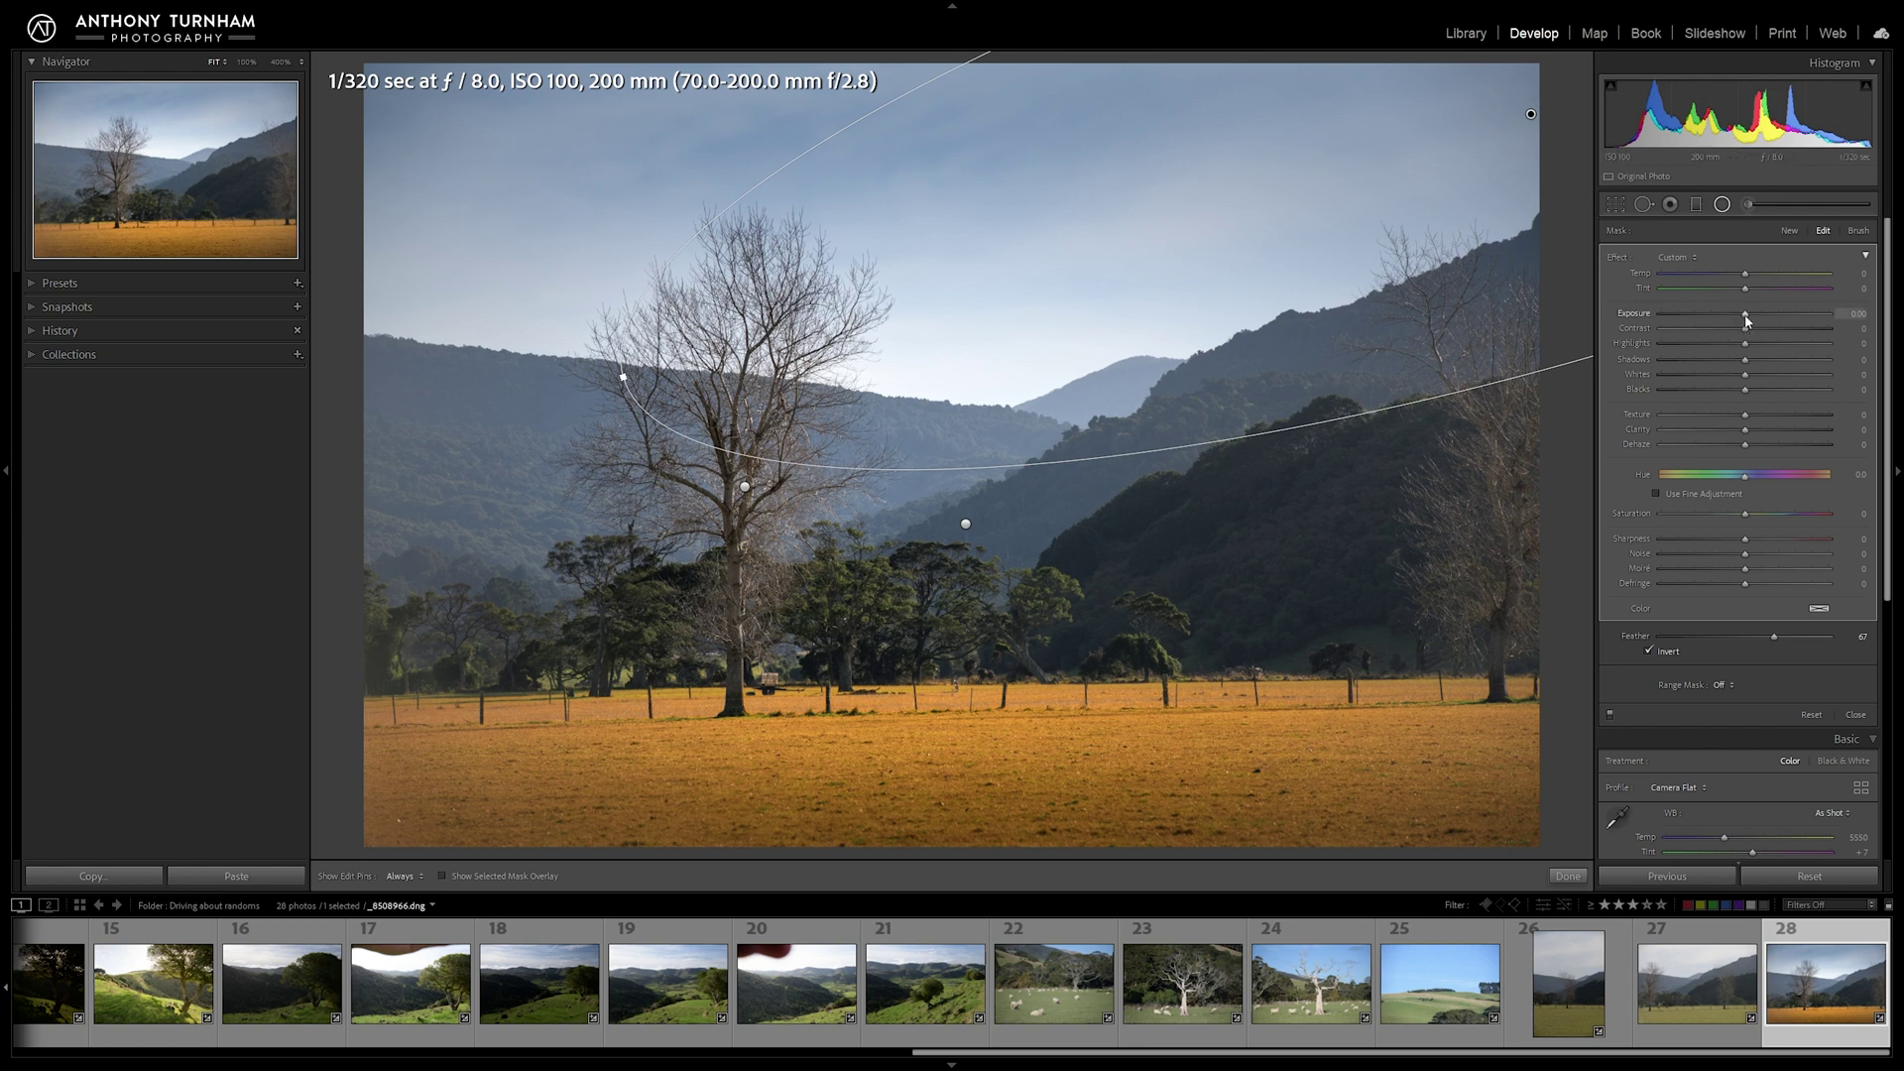
drag(1747, 316, 1766, 319)
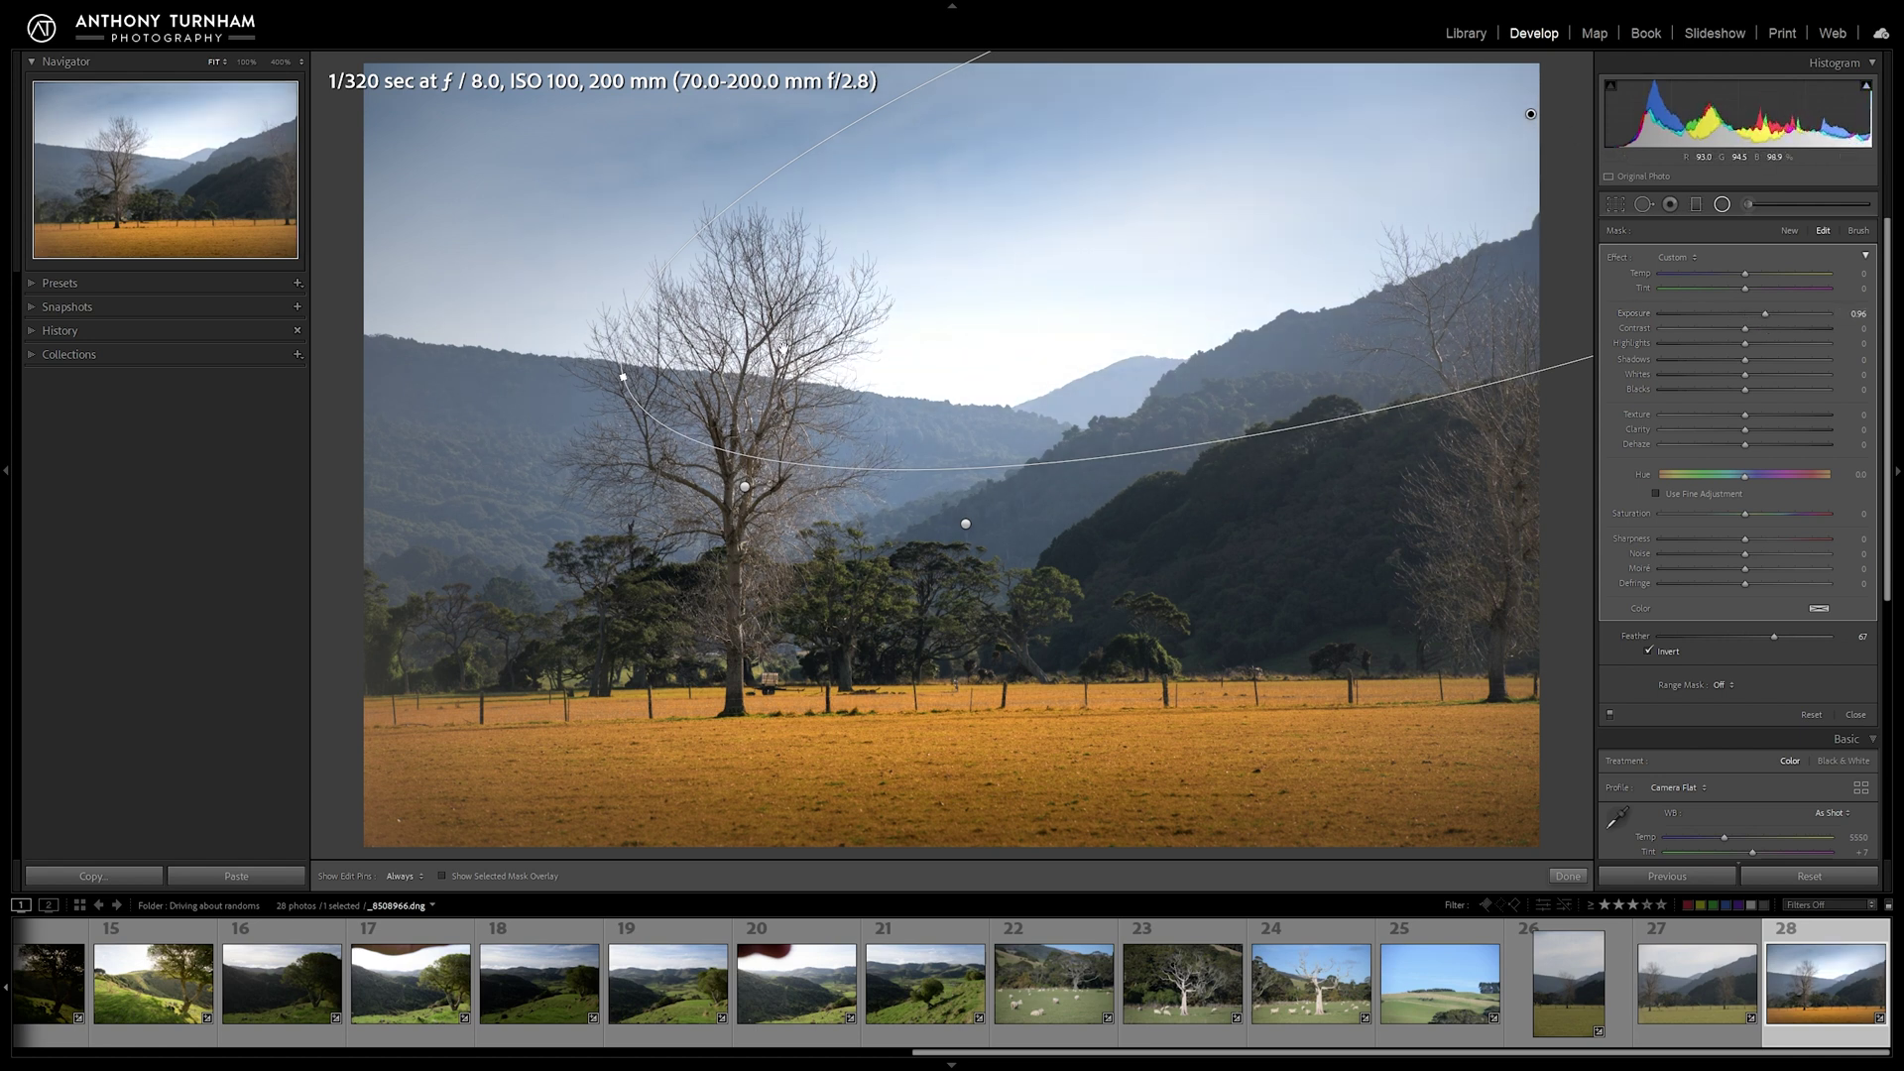
drag(1744, 330, 1731, 332)
drag(1745, 374, 1735, 379)
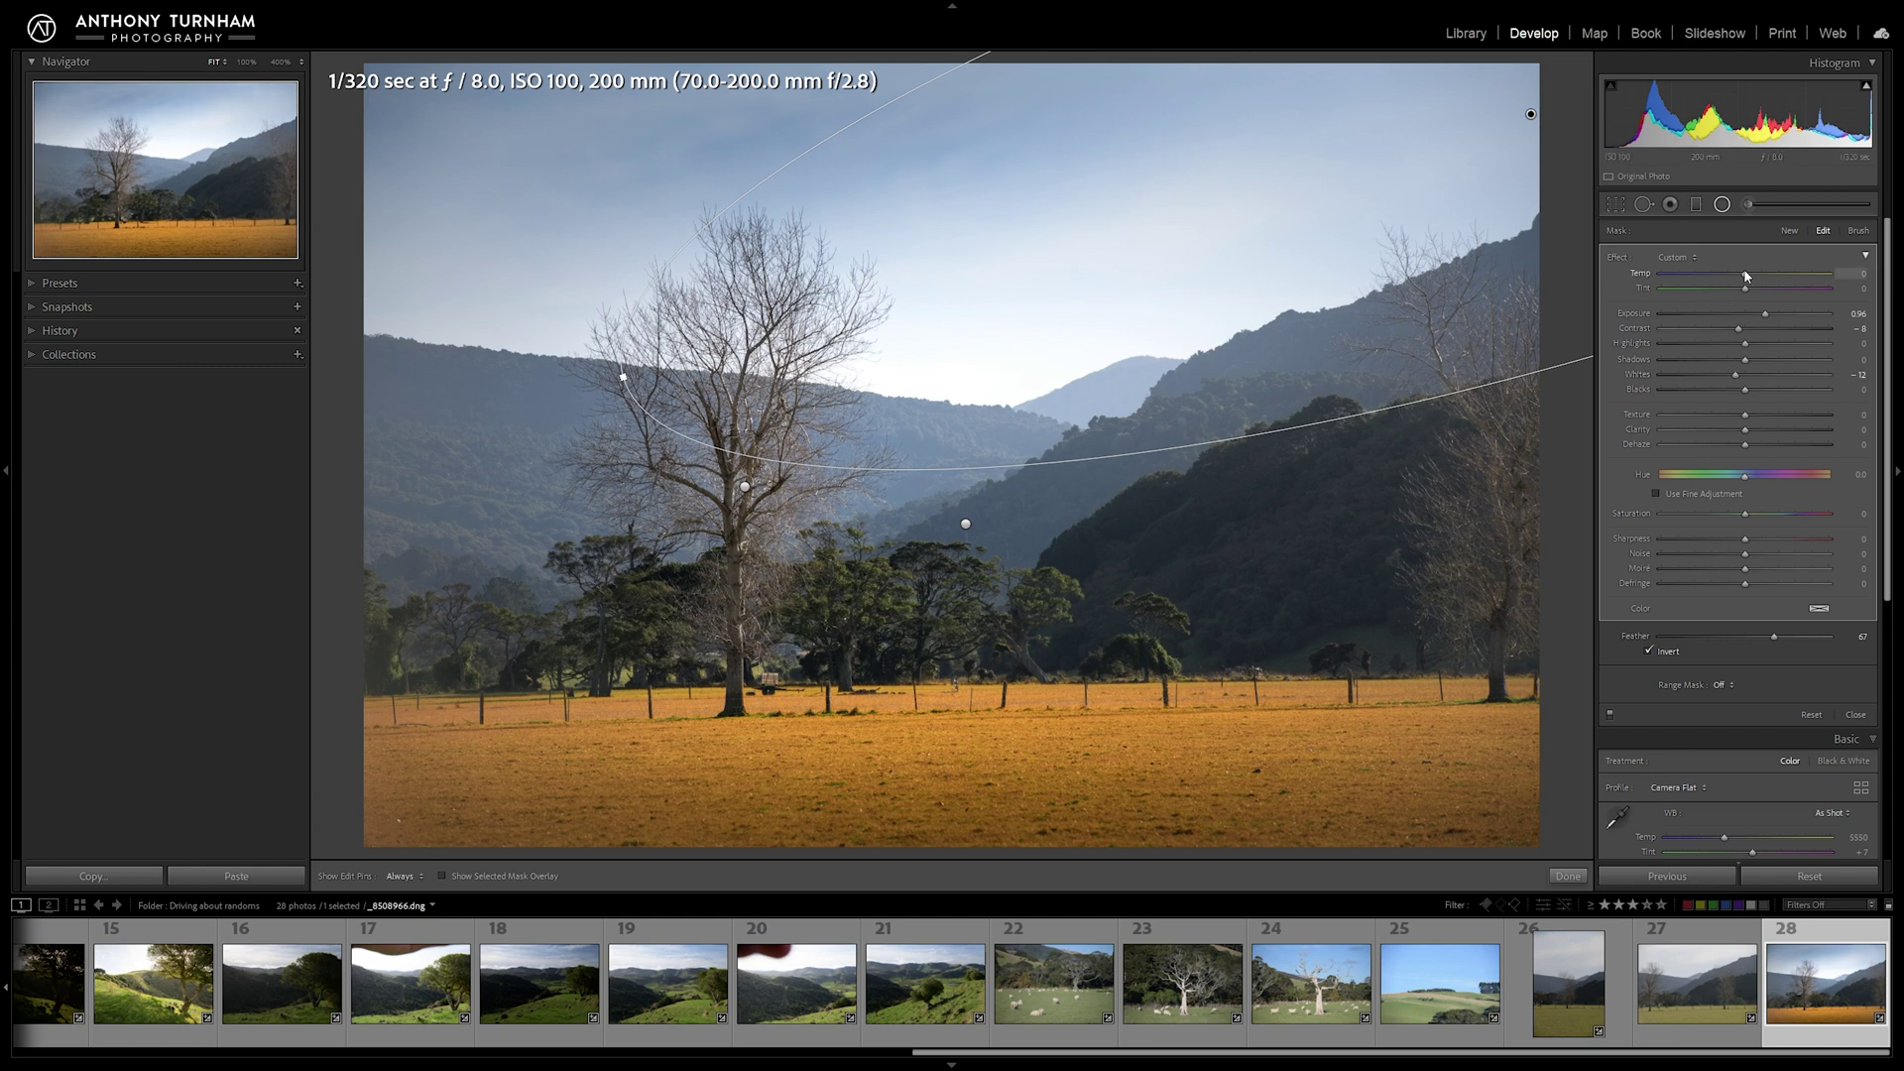
drag(1744, 271, 1790, 273)
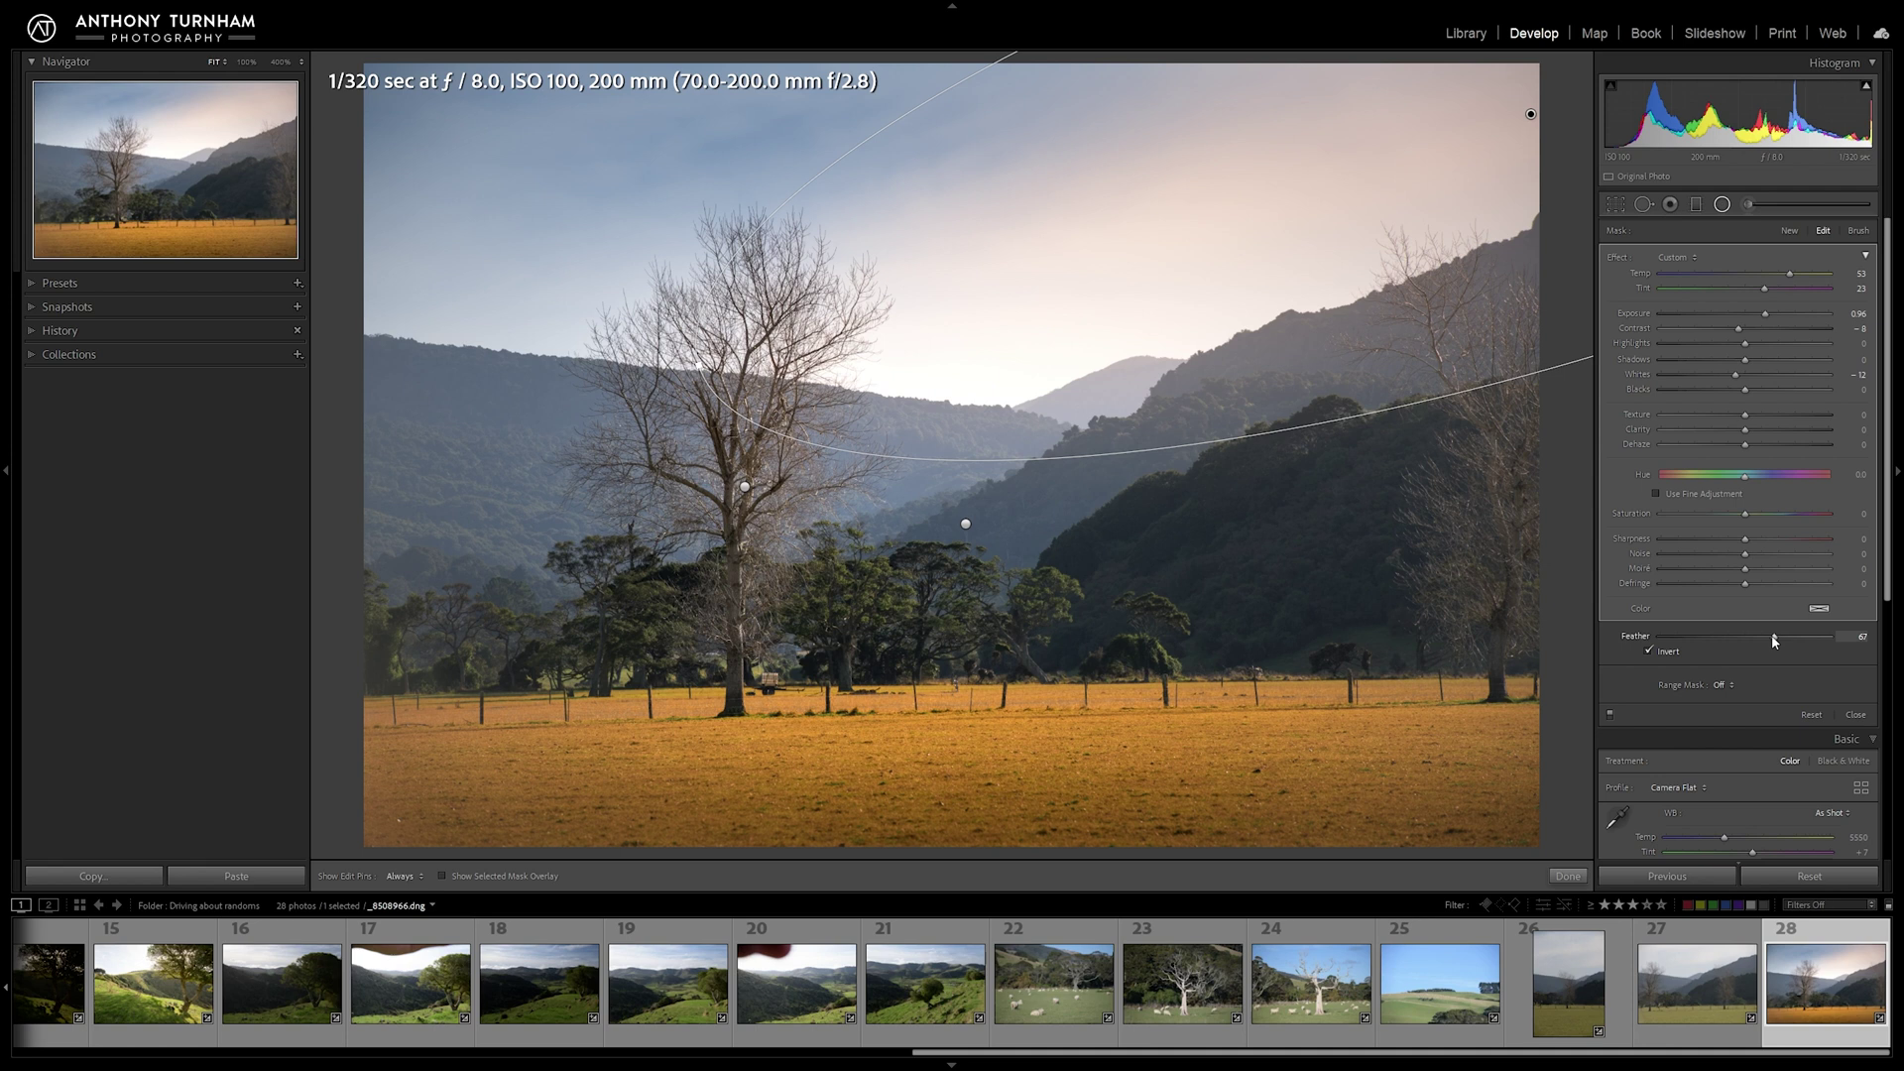
Step: Feather the sky glow to 100, stretch and tilt its ellipse, and set Whites near -8
drag(1780, 642, 1691, 640)
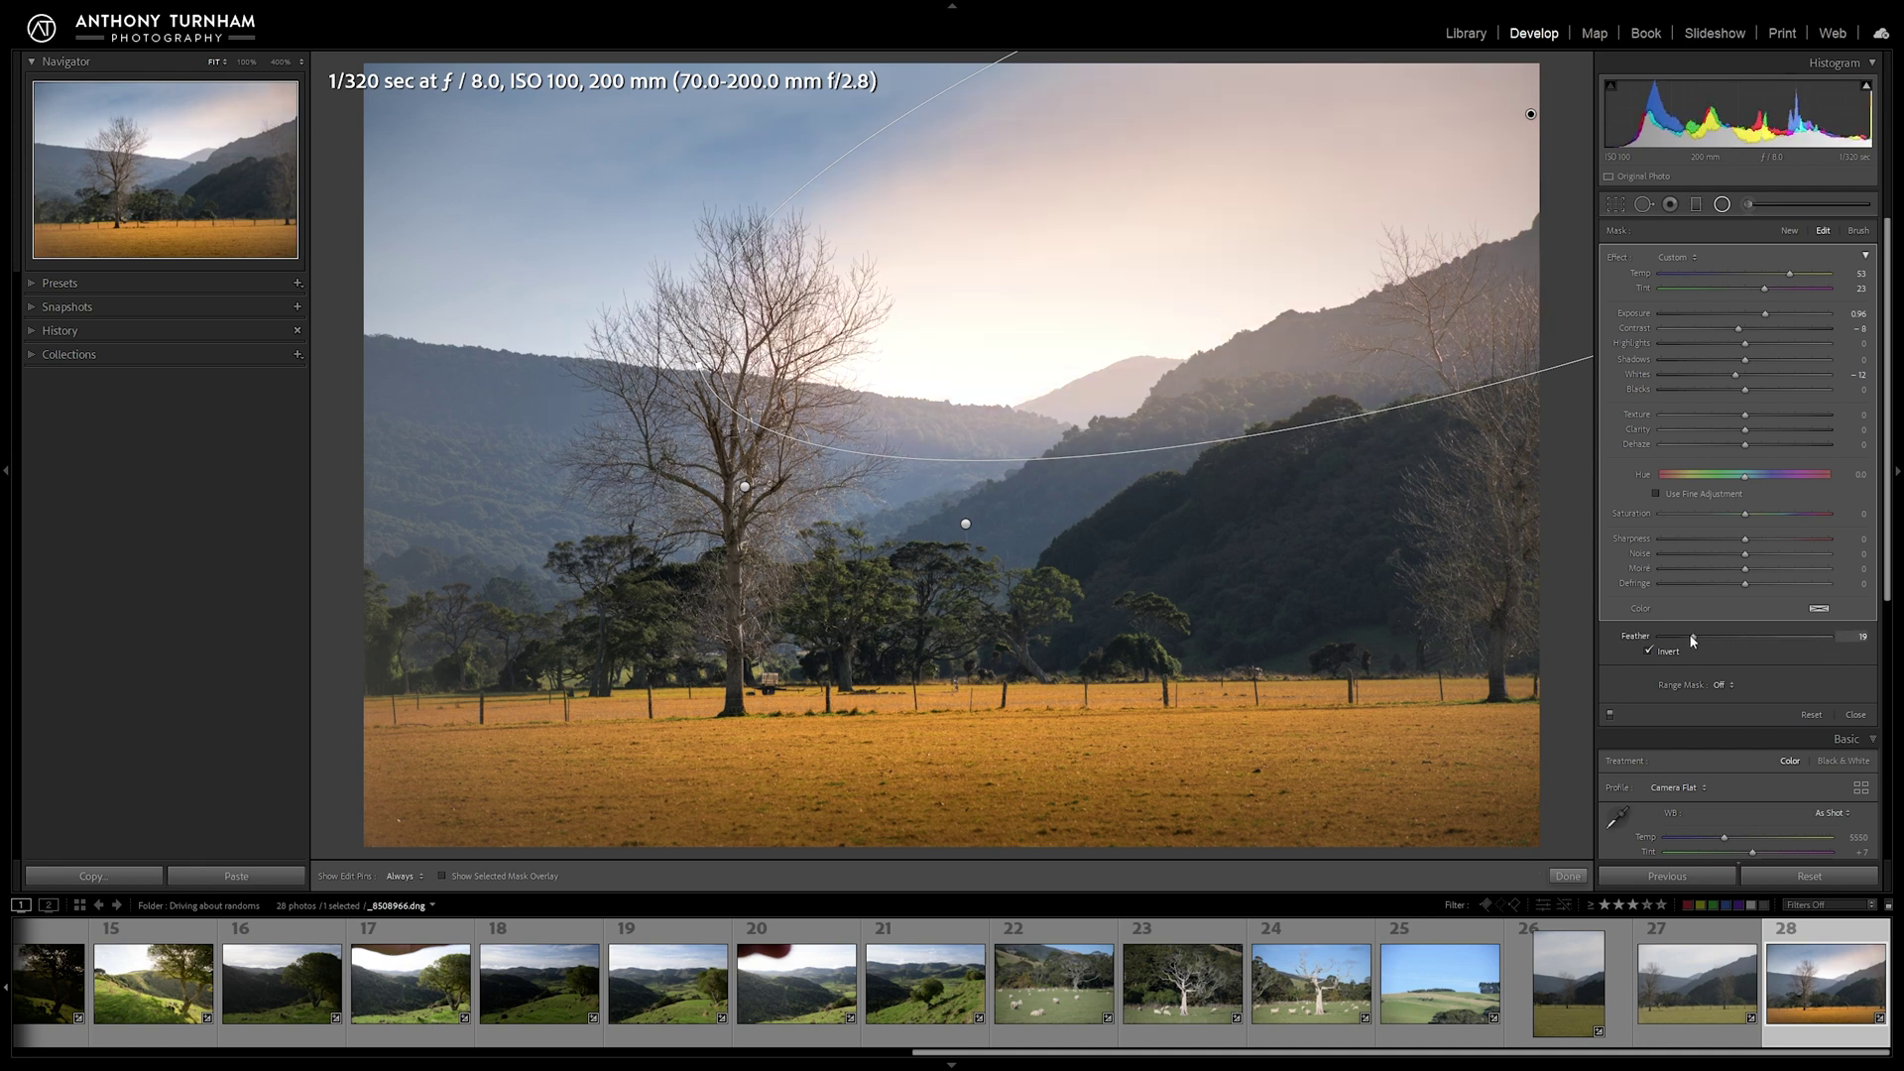
mouse_move(1825, 631)
mouse_down()
mouse_move(1731, 629)
mouse_move(1847, 635)
mouse_up()
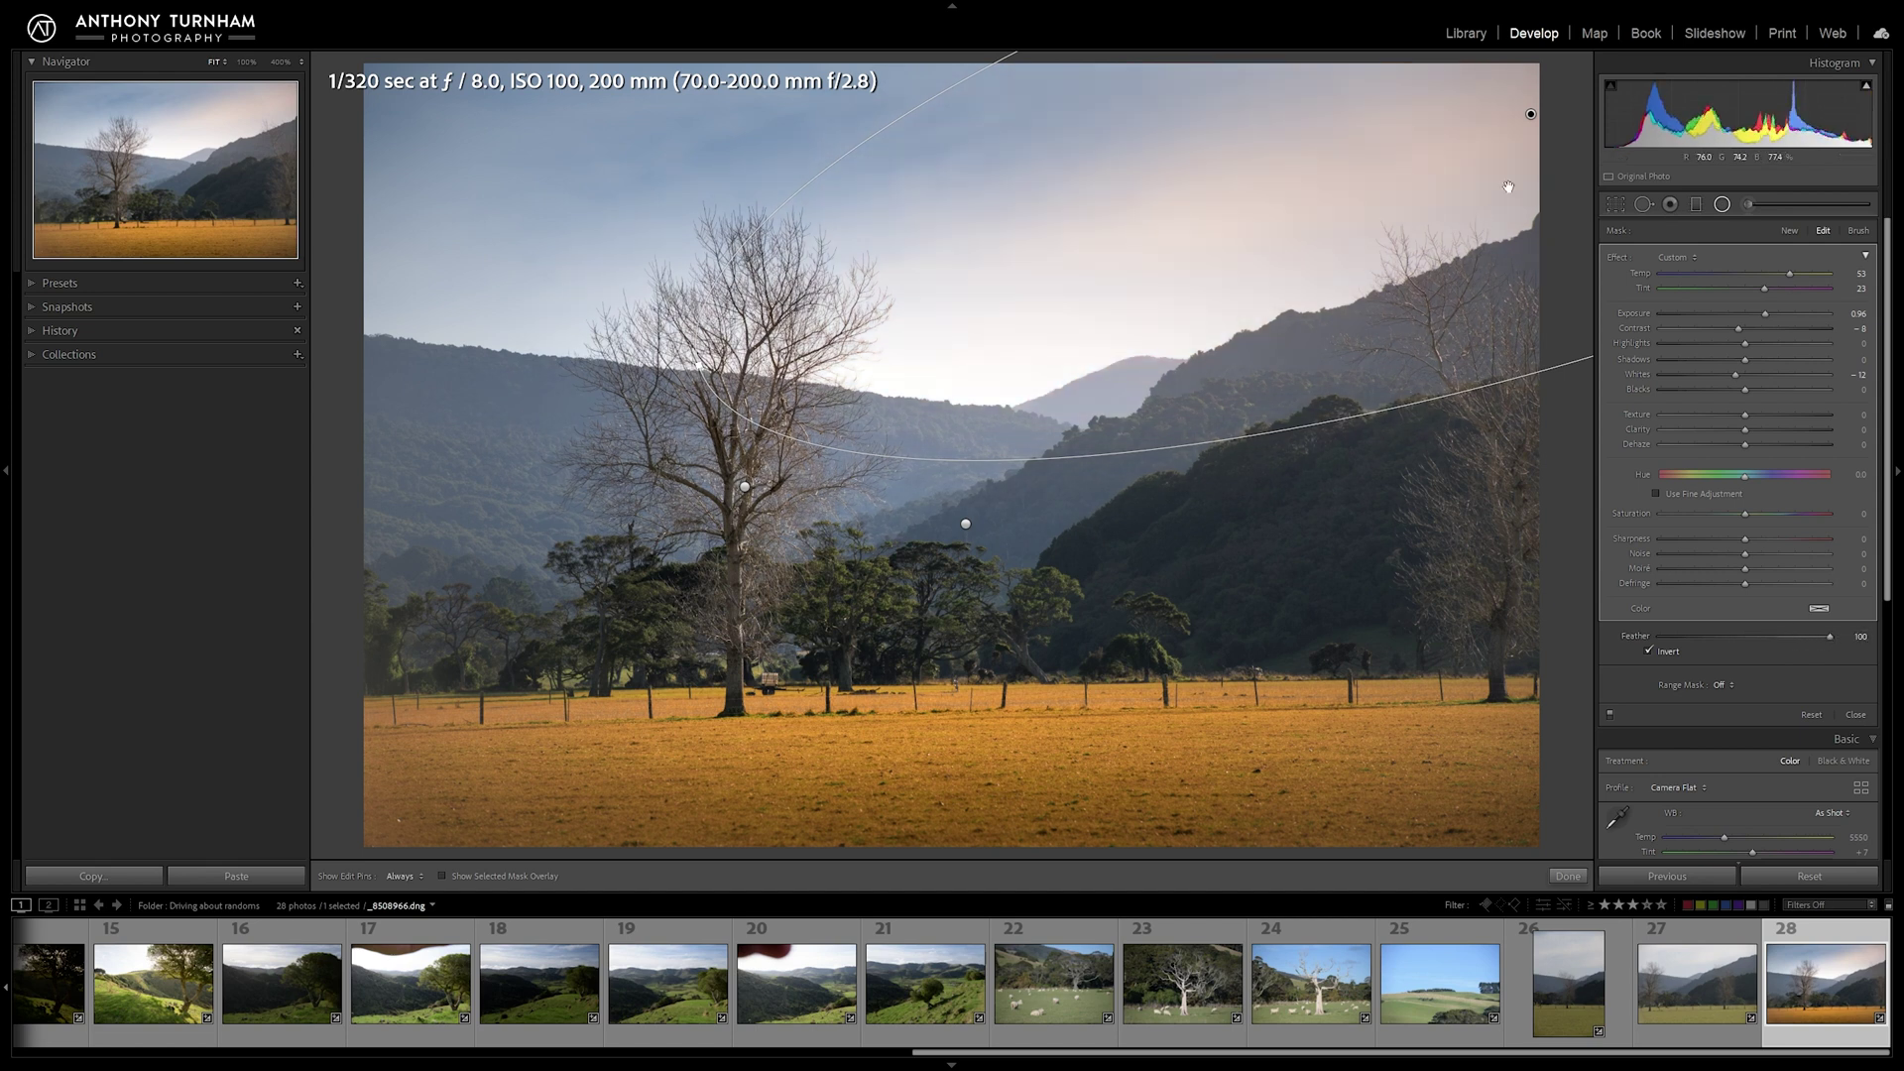
drag(1529, 116, 1524, 80)
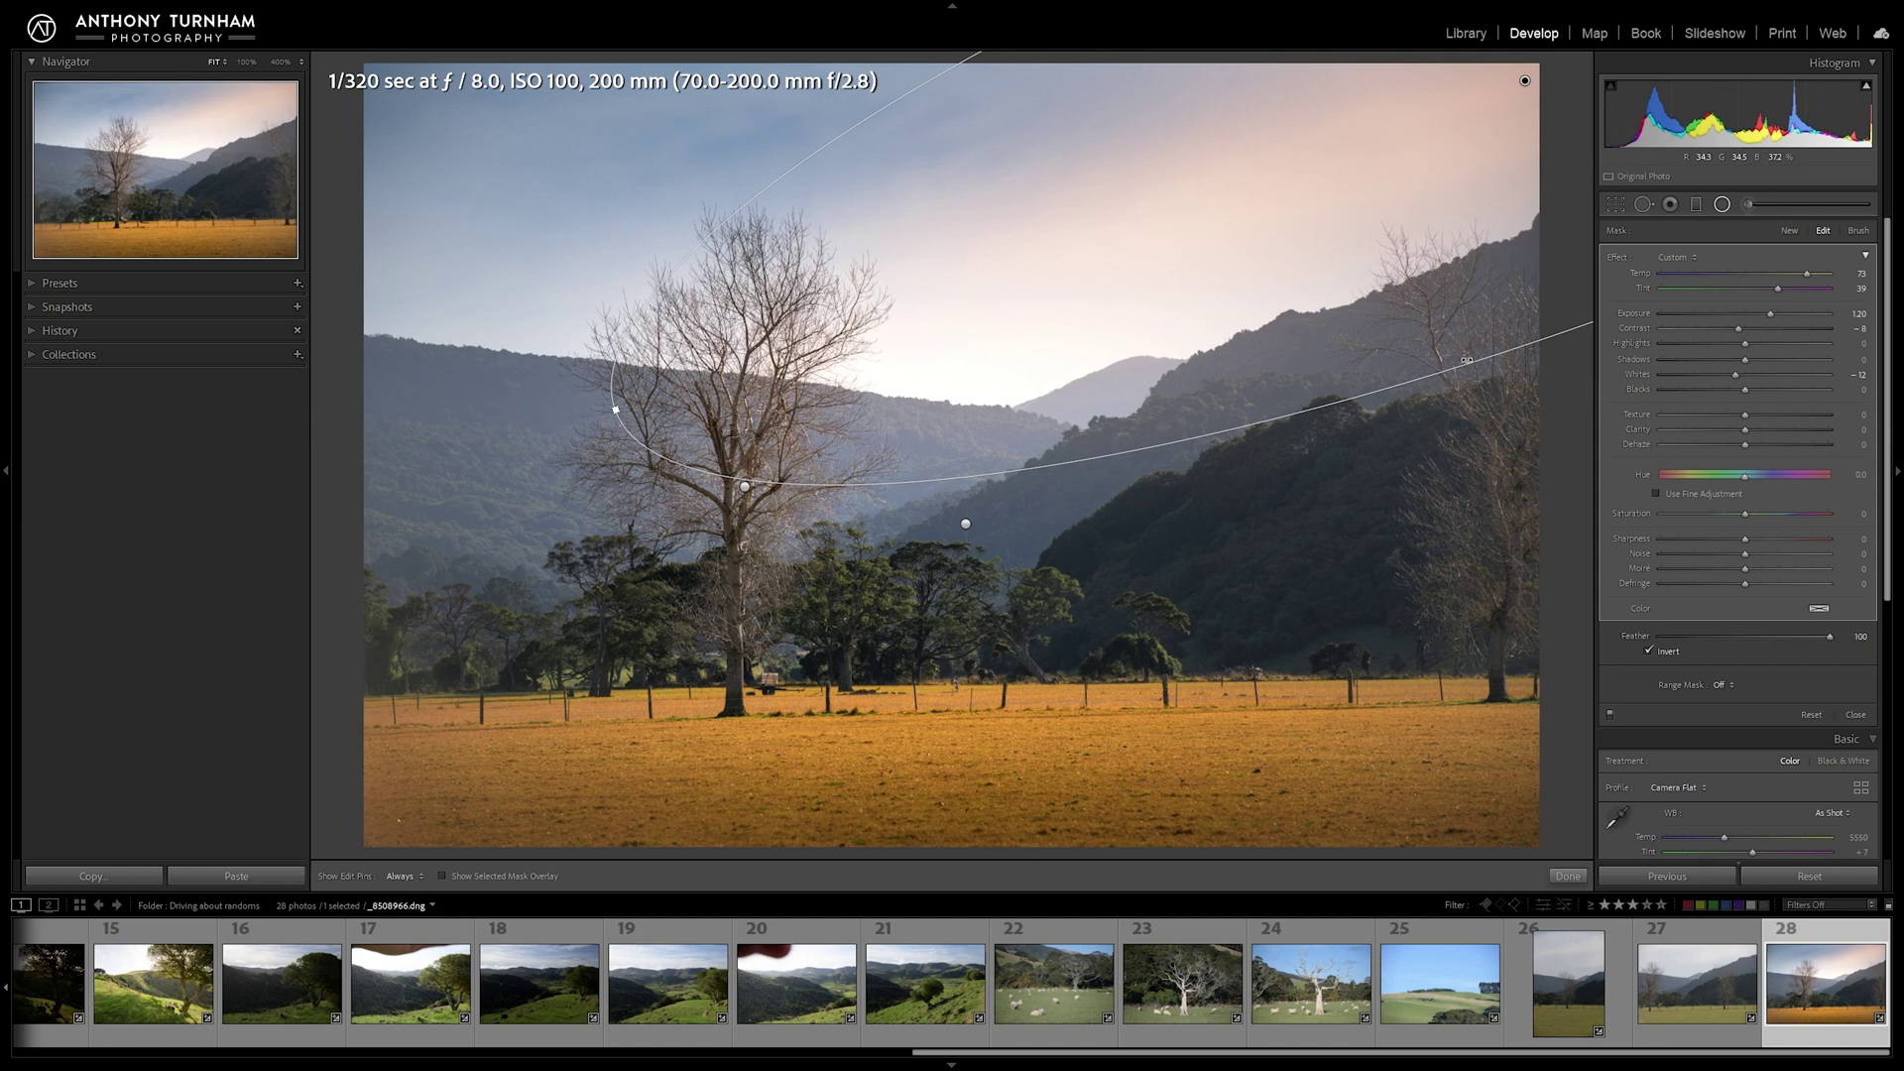
drag(1466, 359, 1496, 309)
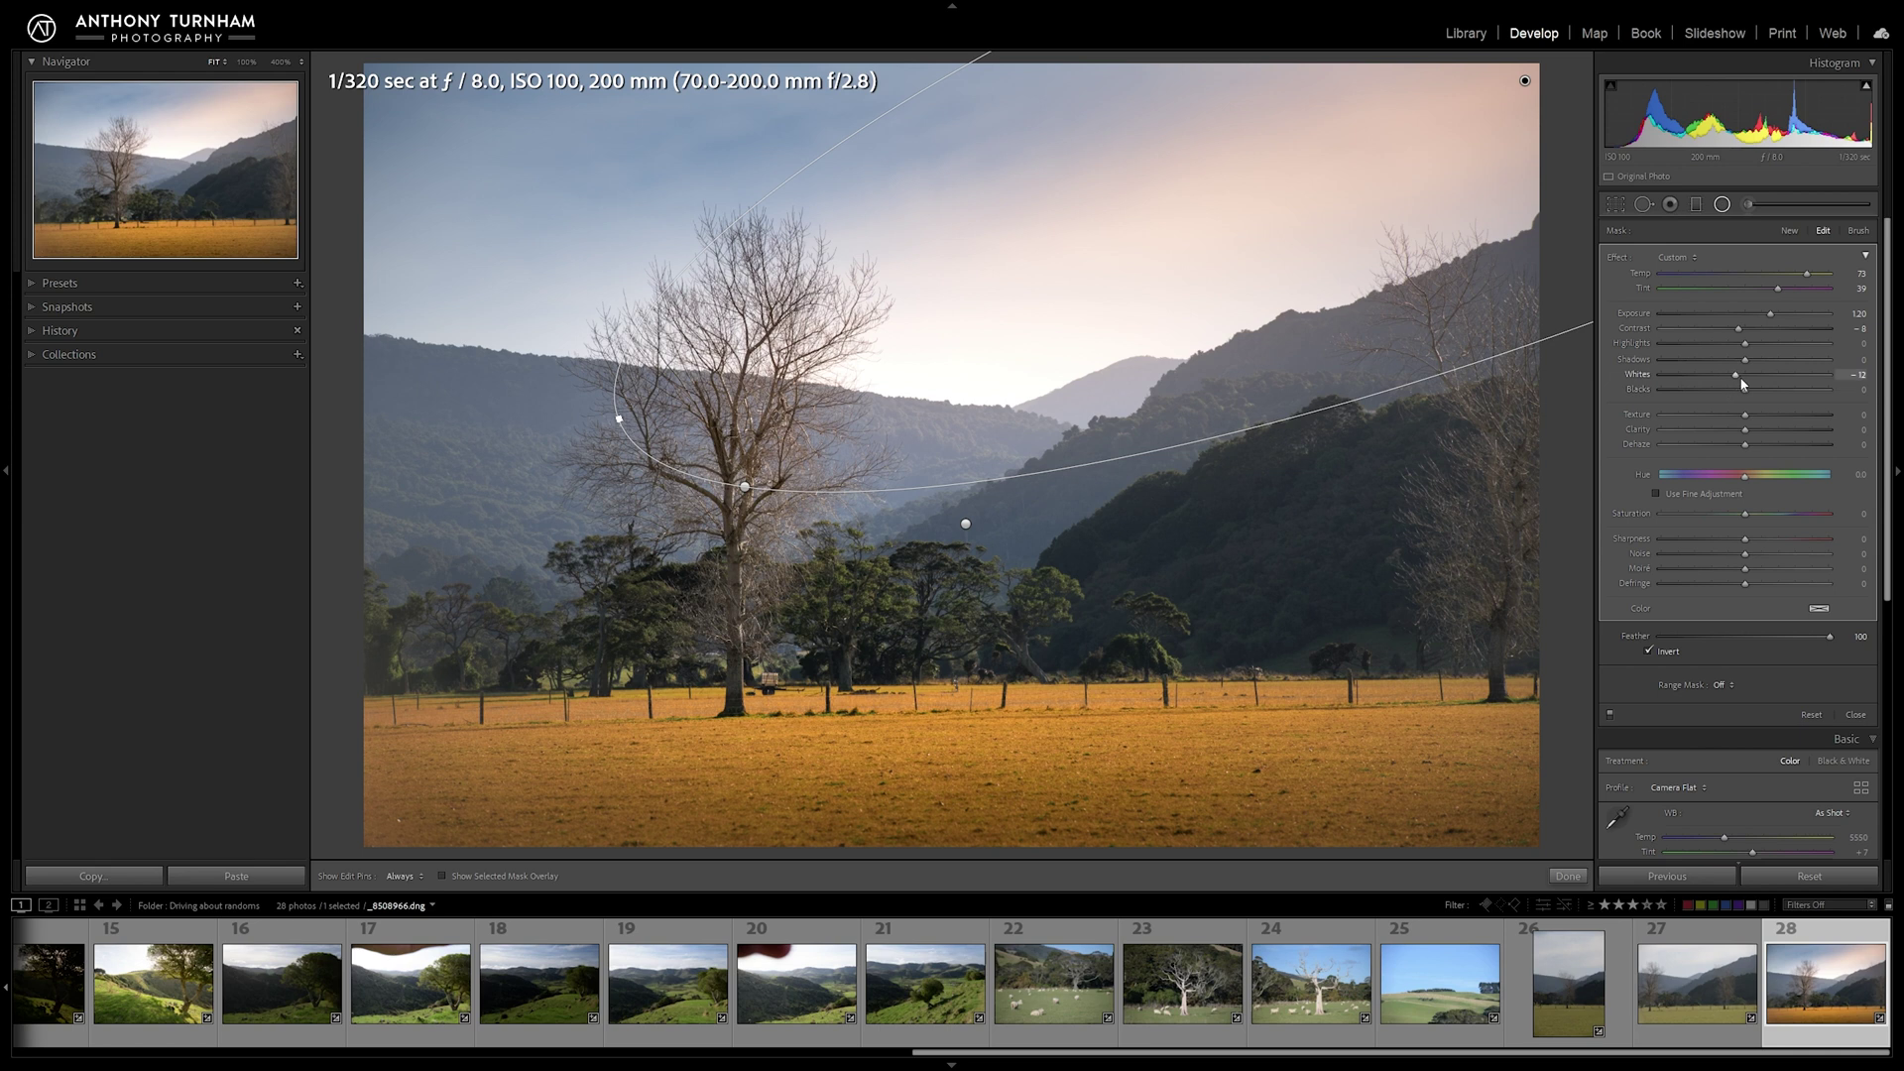
drag(1731, 375, 1667, 356)
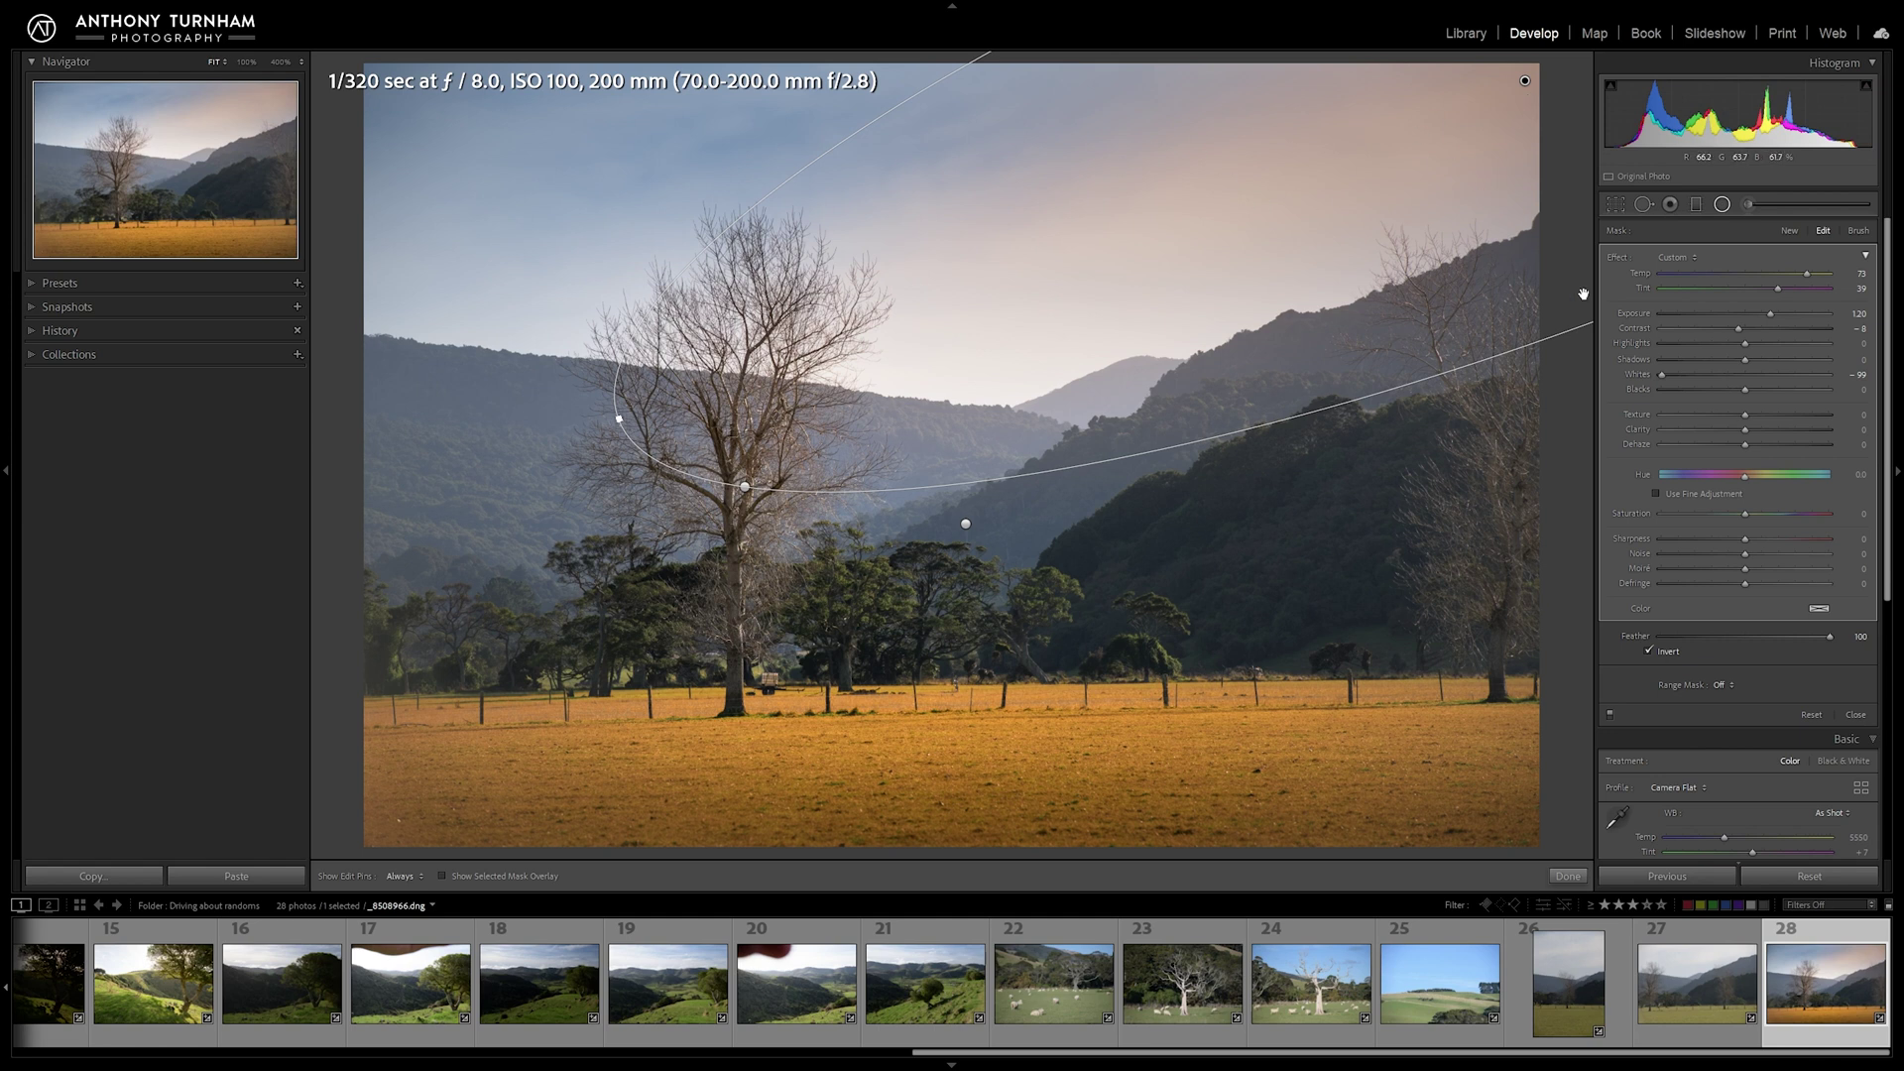
drag(1657, 375, 1740, 392)
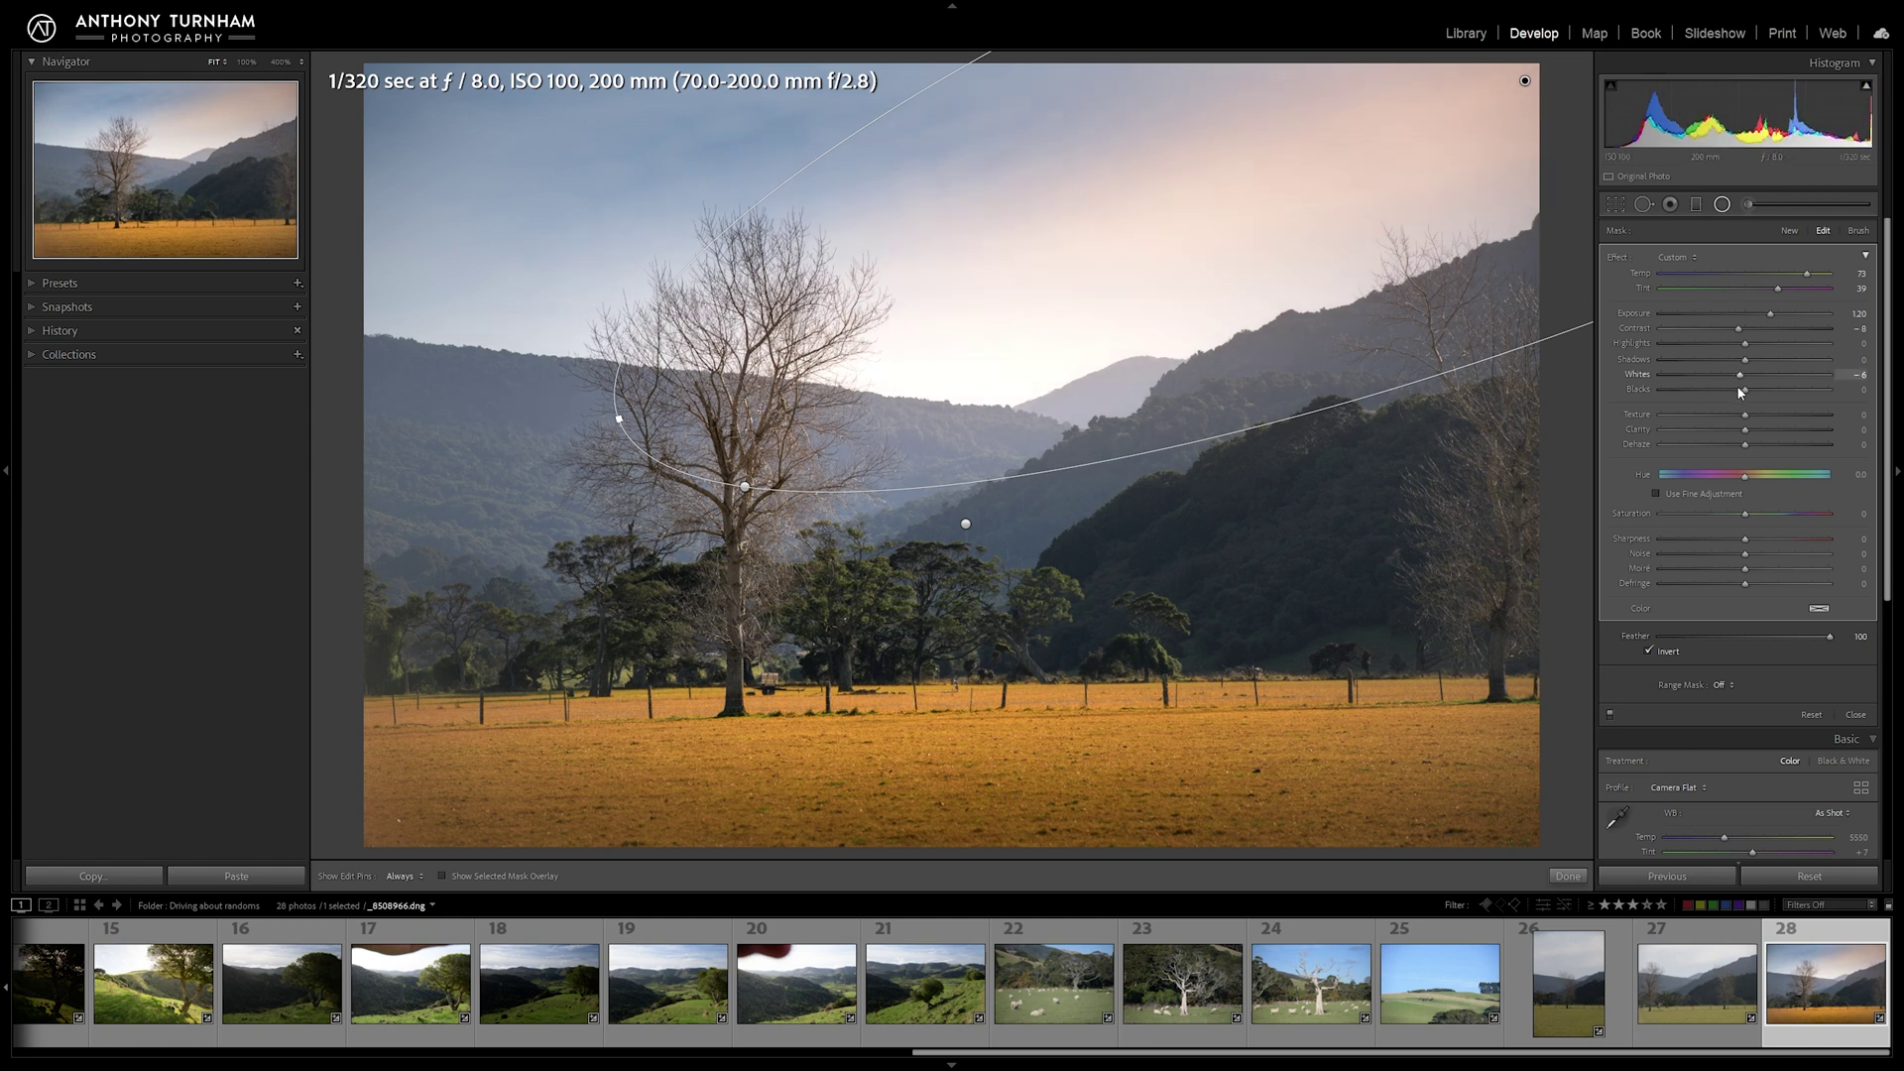
Step: Erase unwanted areas from the sky glow mask with a low-flow brush
click(1863, 234)
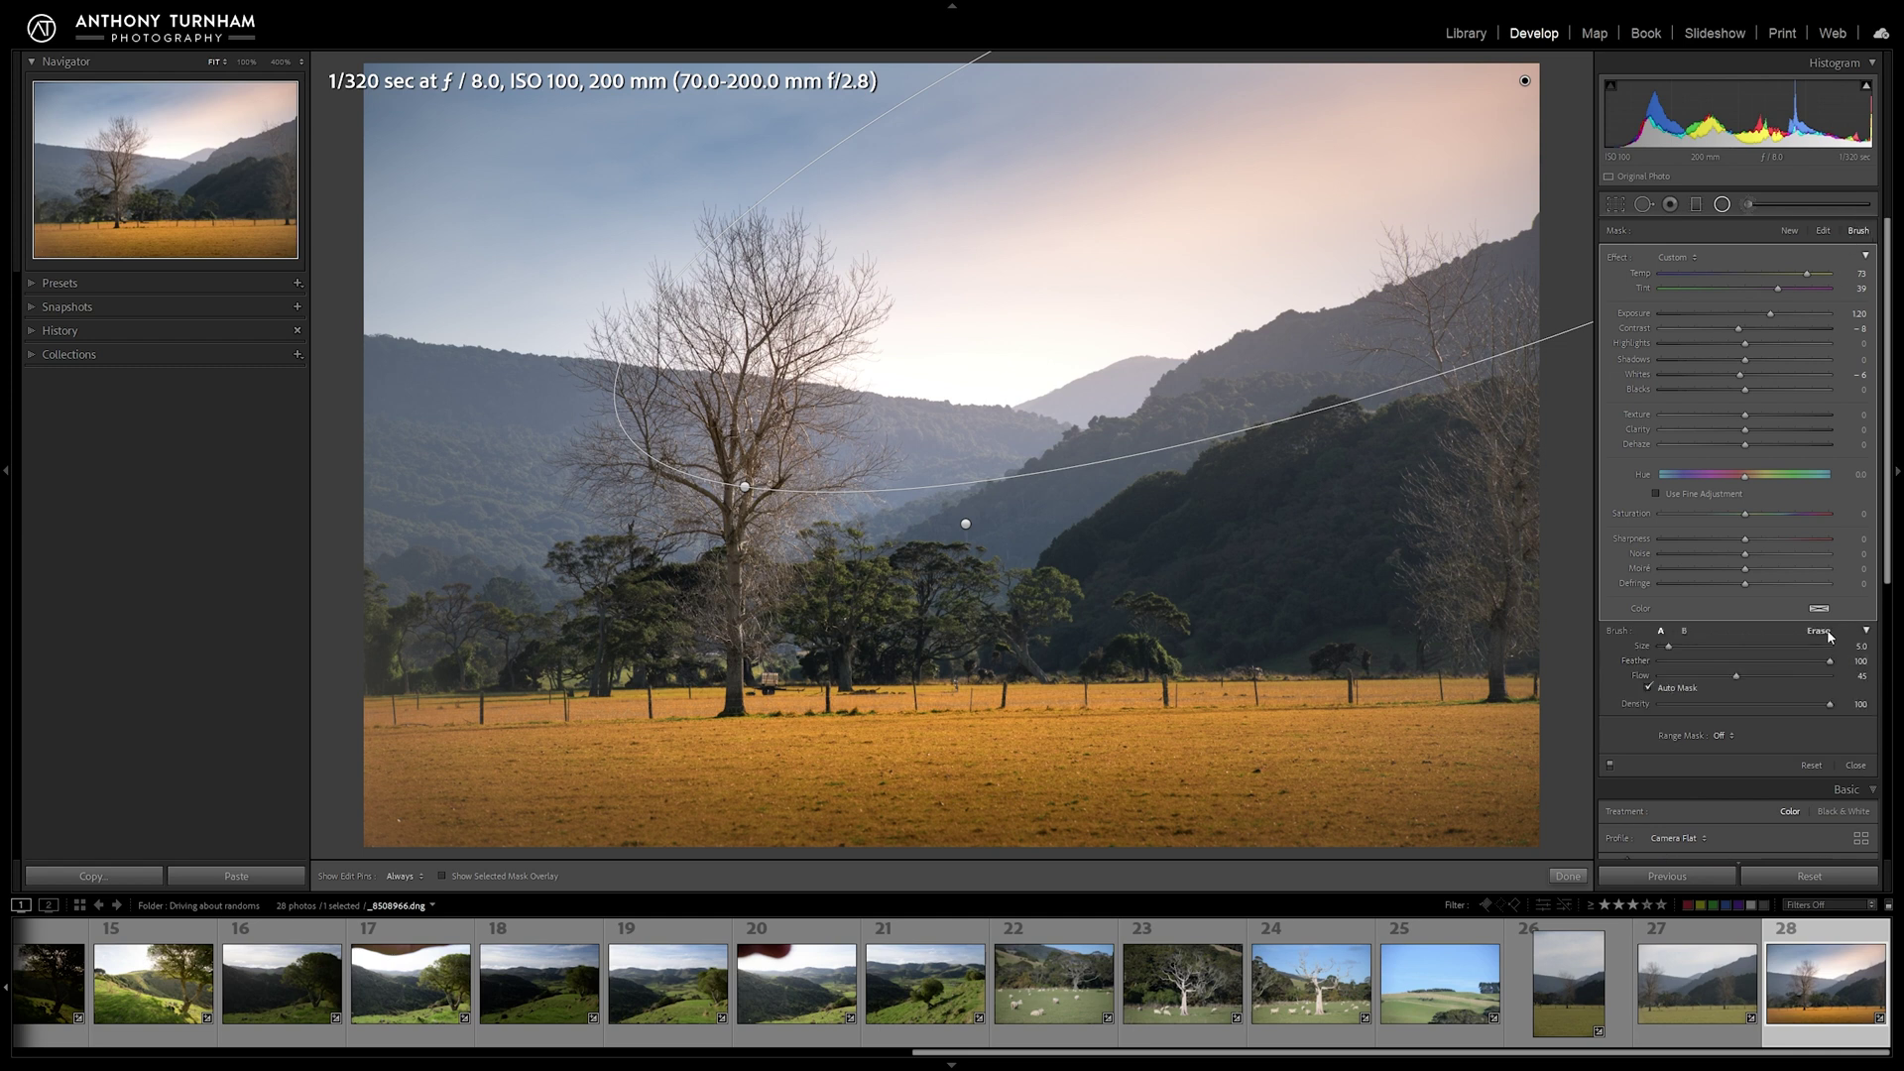
drag(1745, 675, 1705, 678)
scroll(969, 431, up, 3)
scroll(969, 430, up, 6)
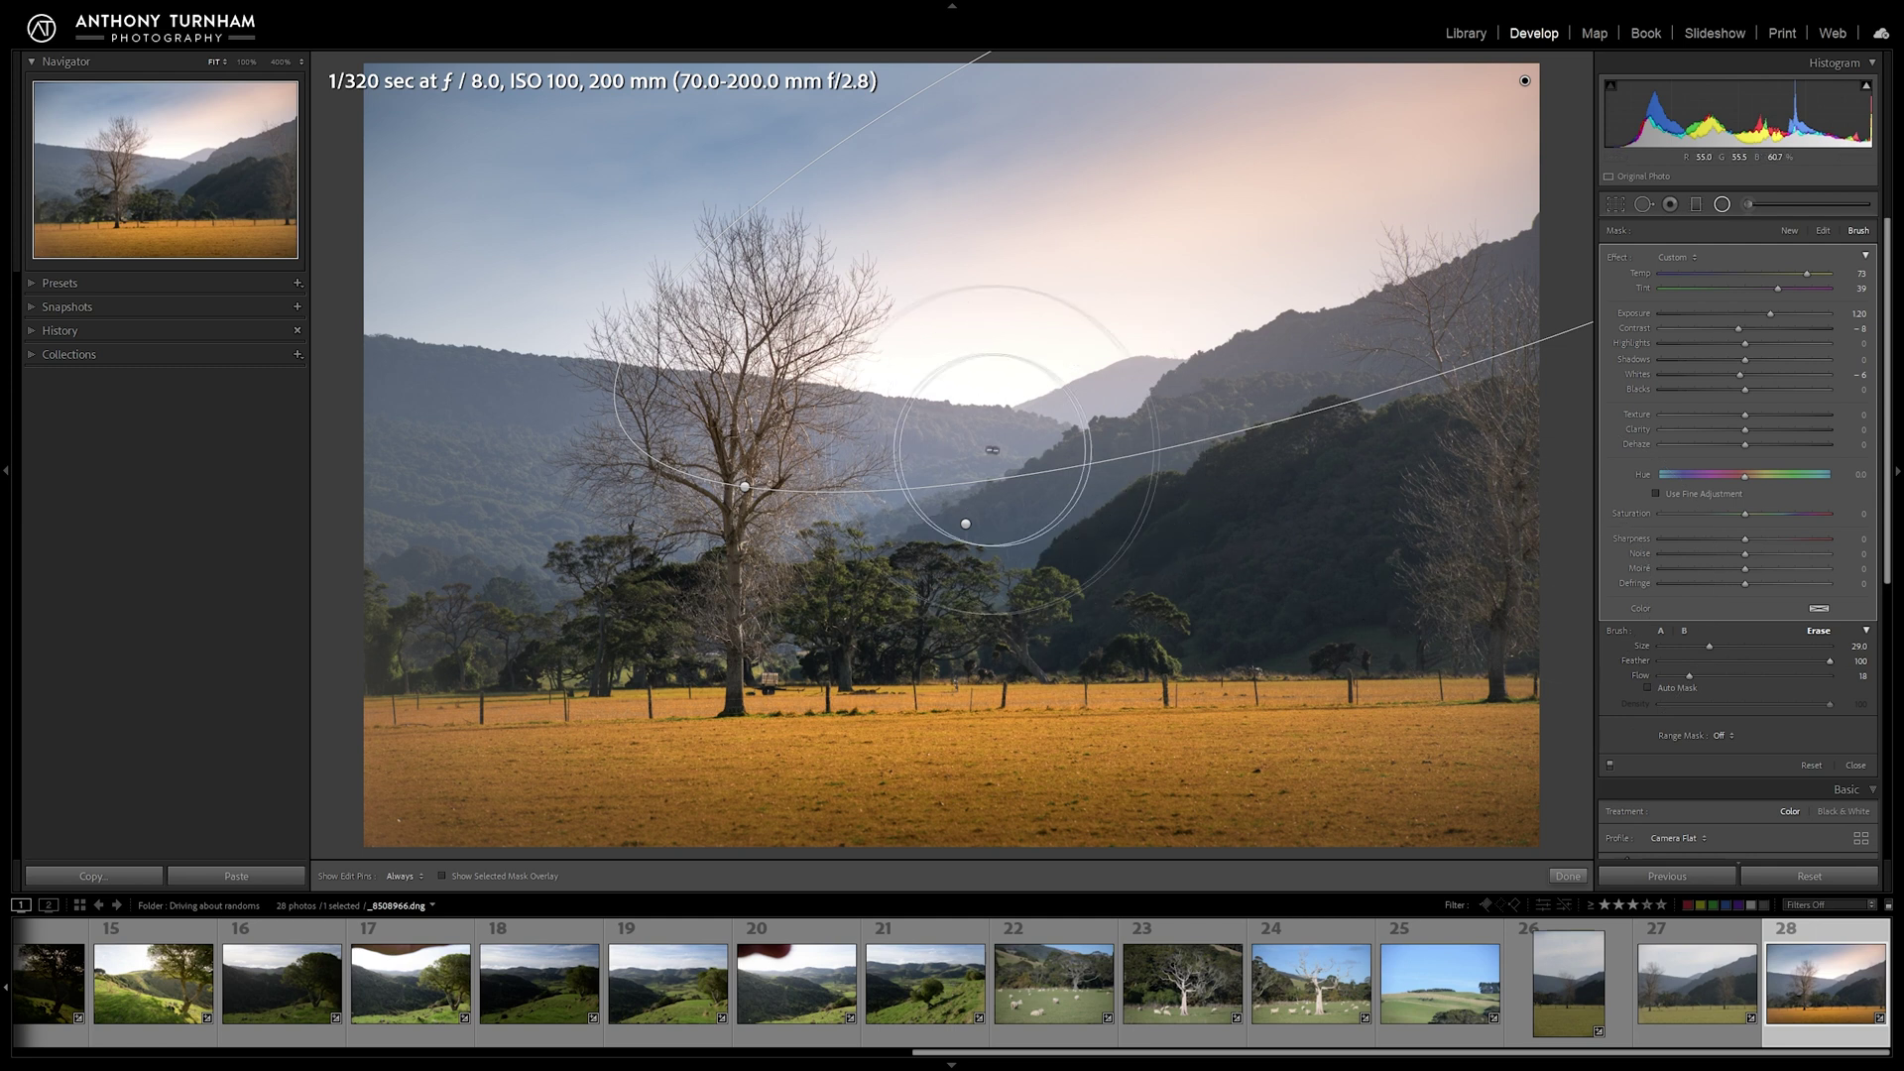
key(h)
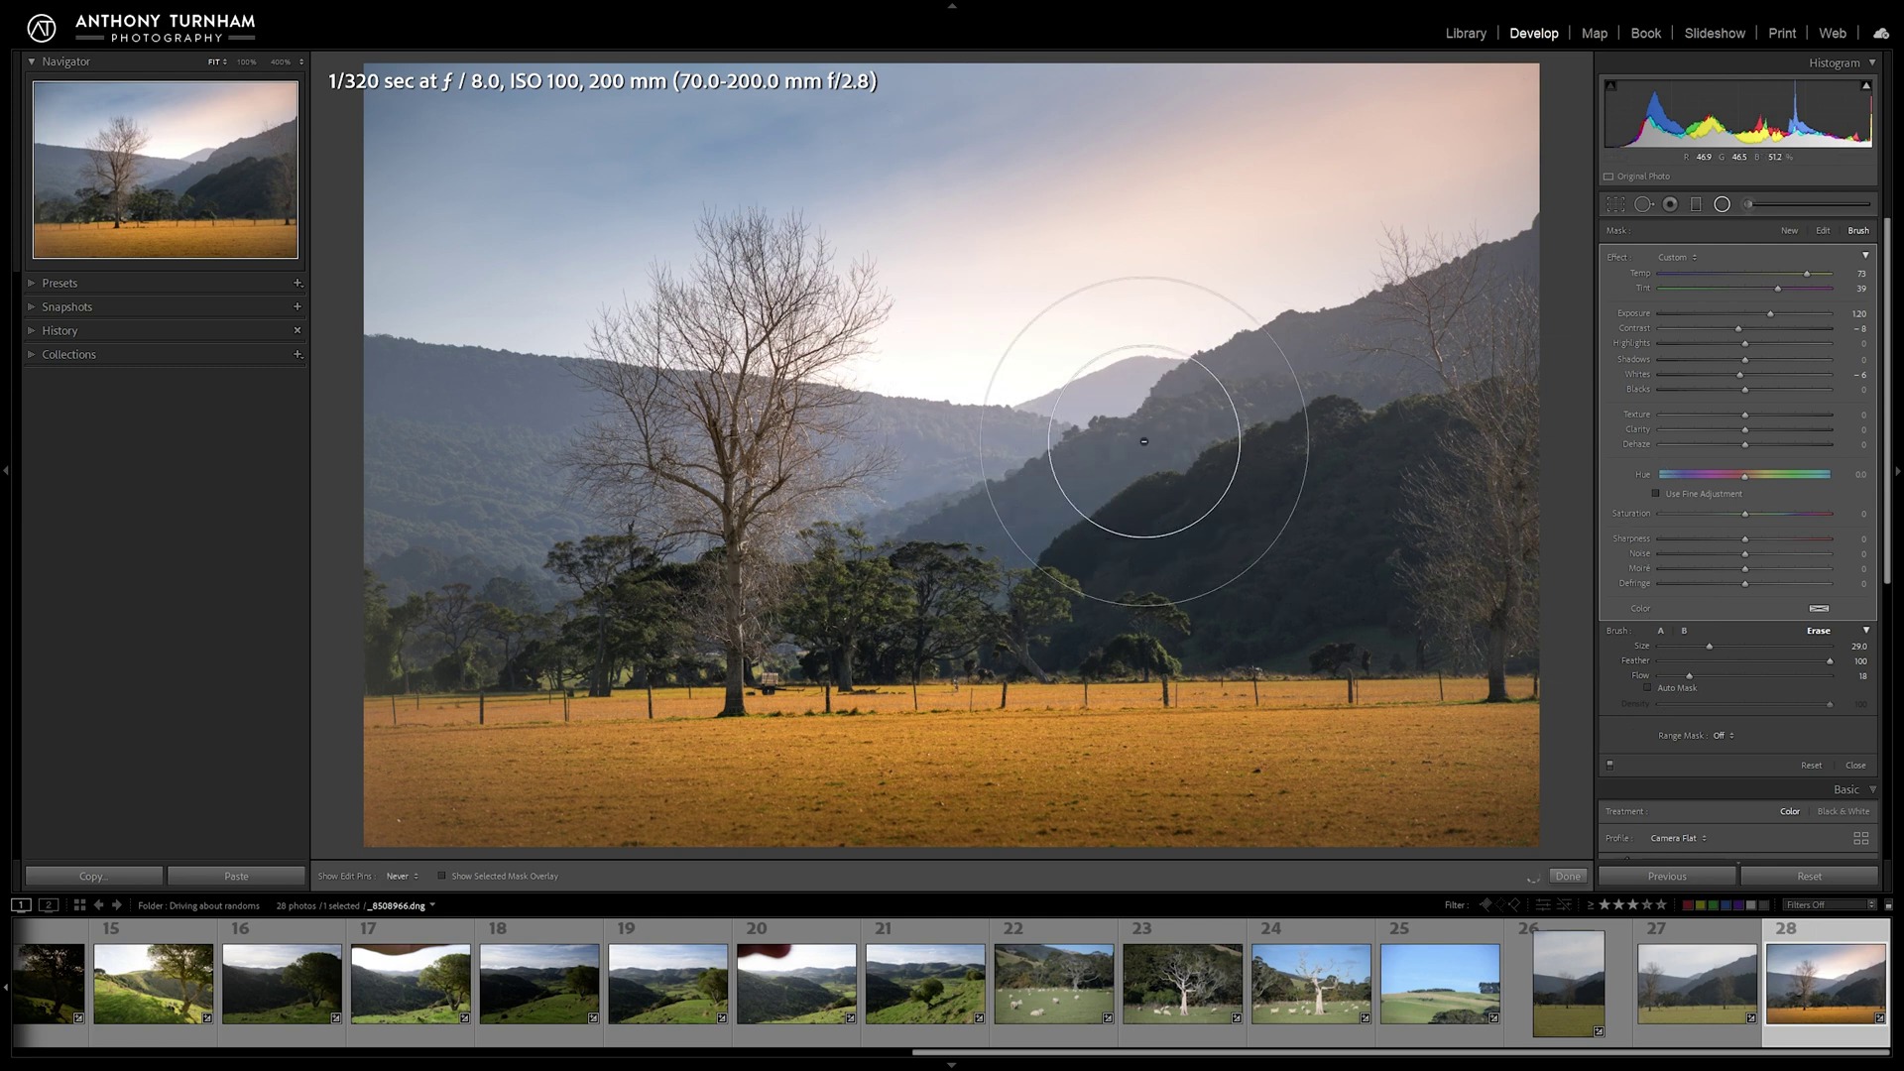
key(h)
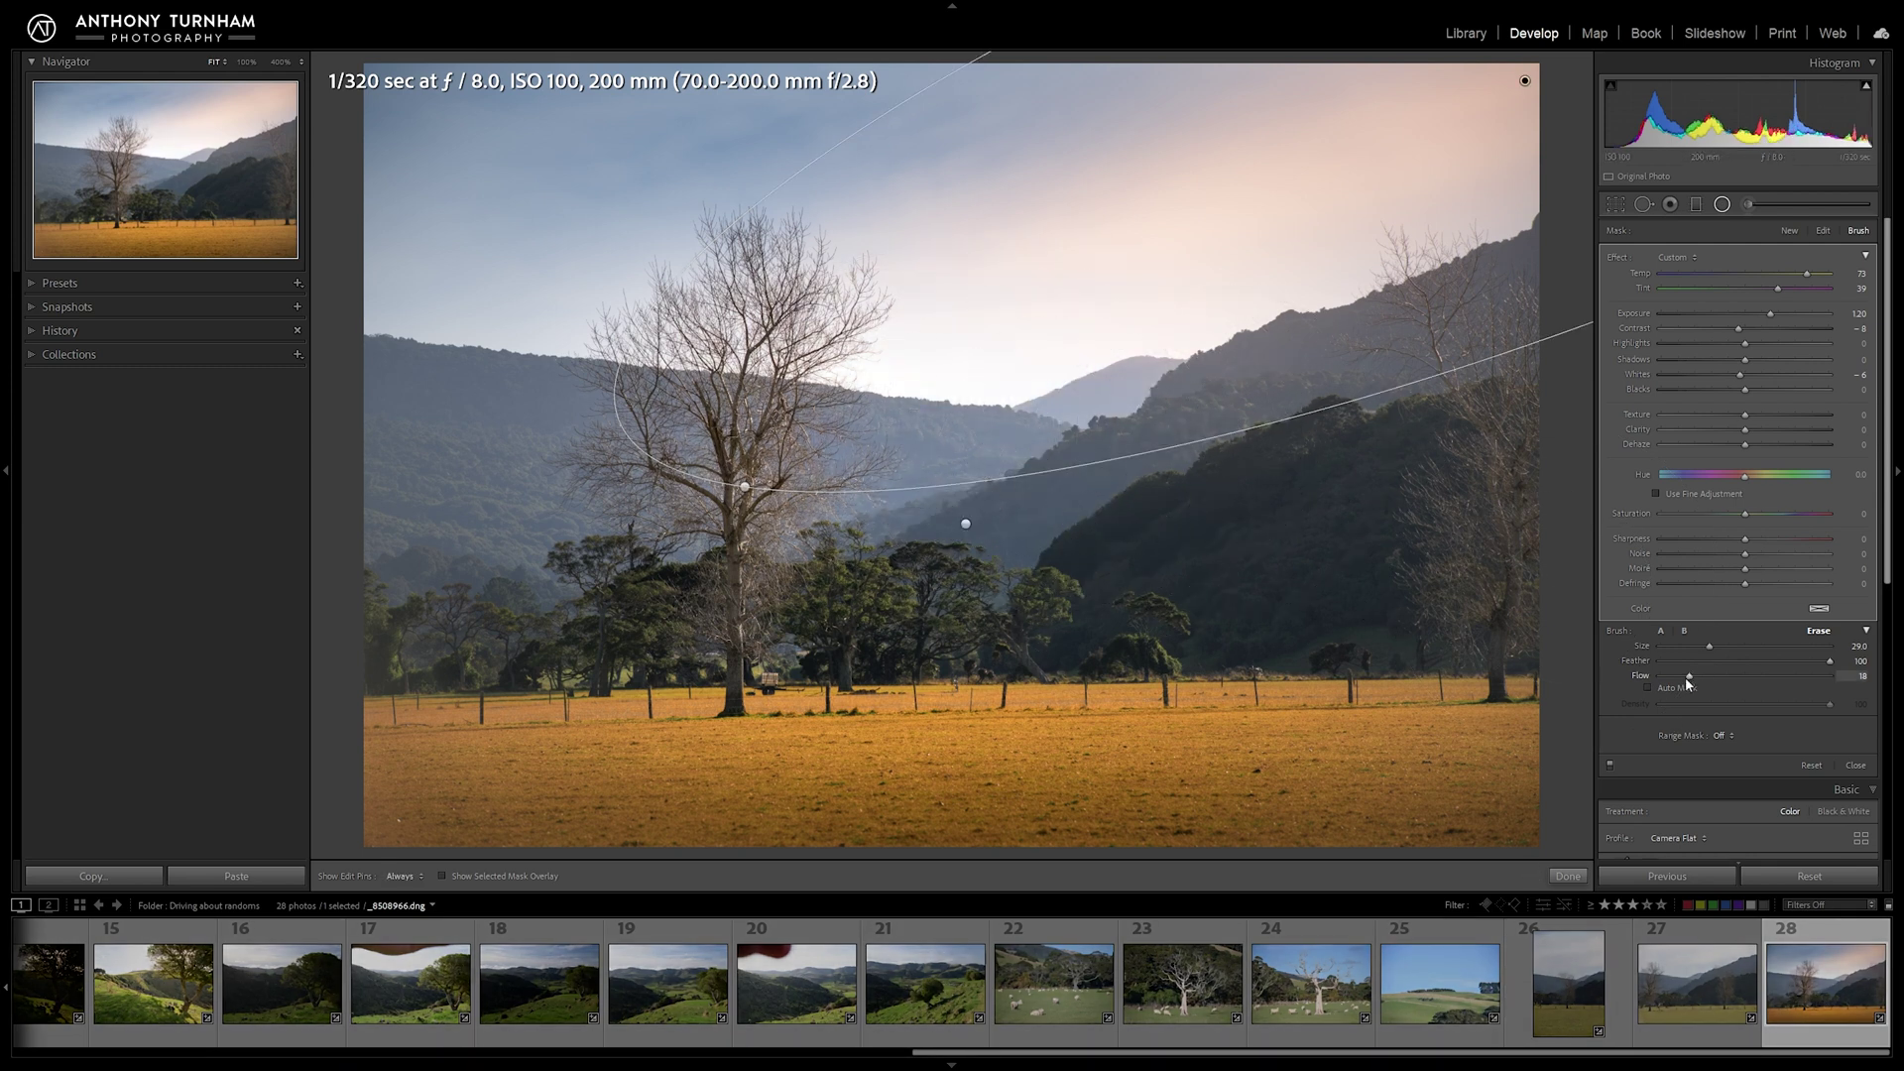
drag(1688, 677, 1728, 681)
key(h)
key(h)
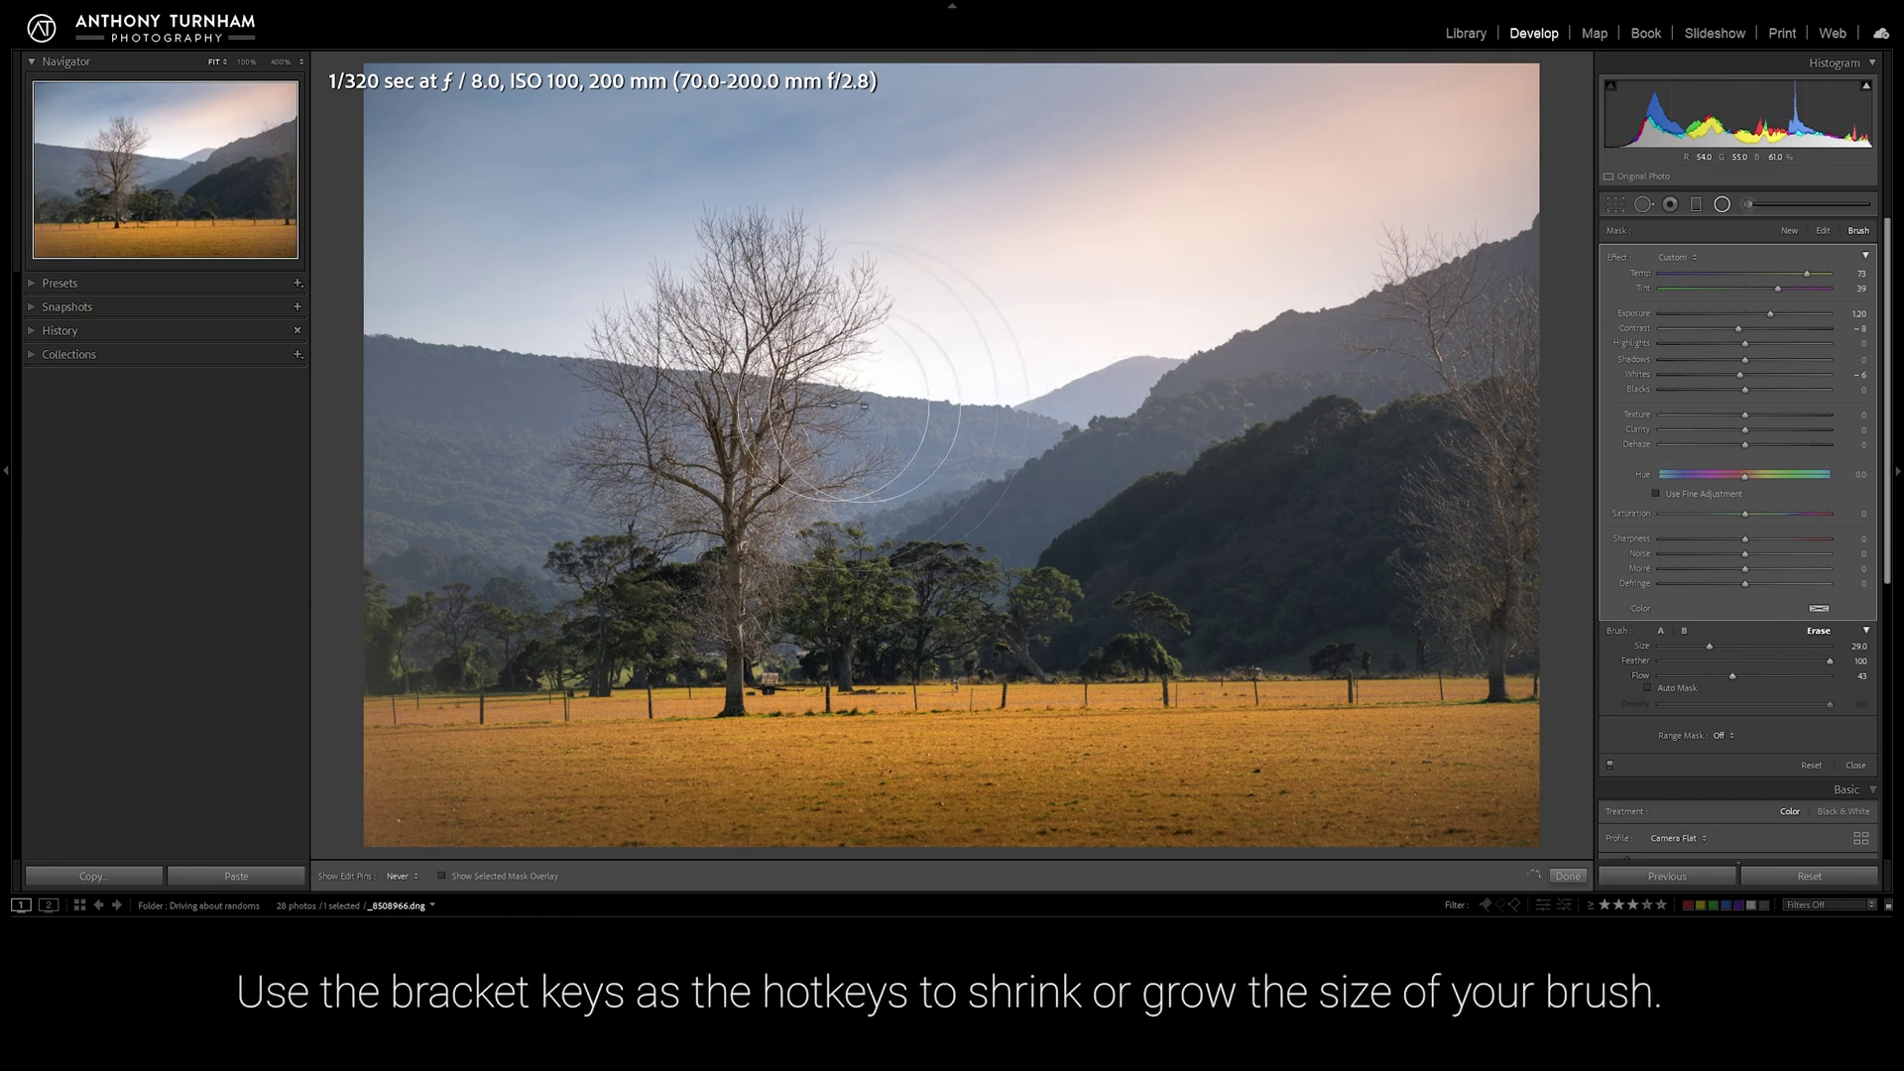
key(h)
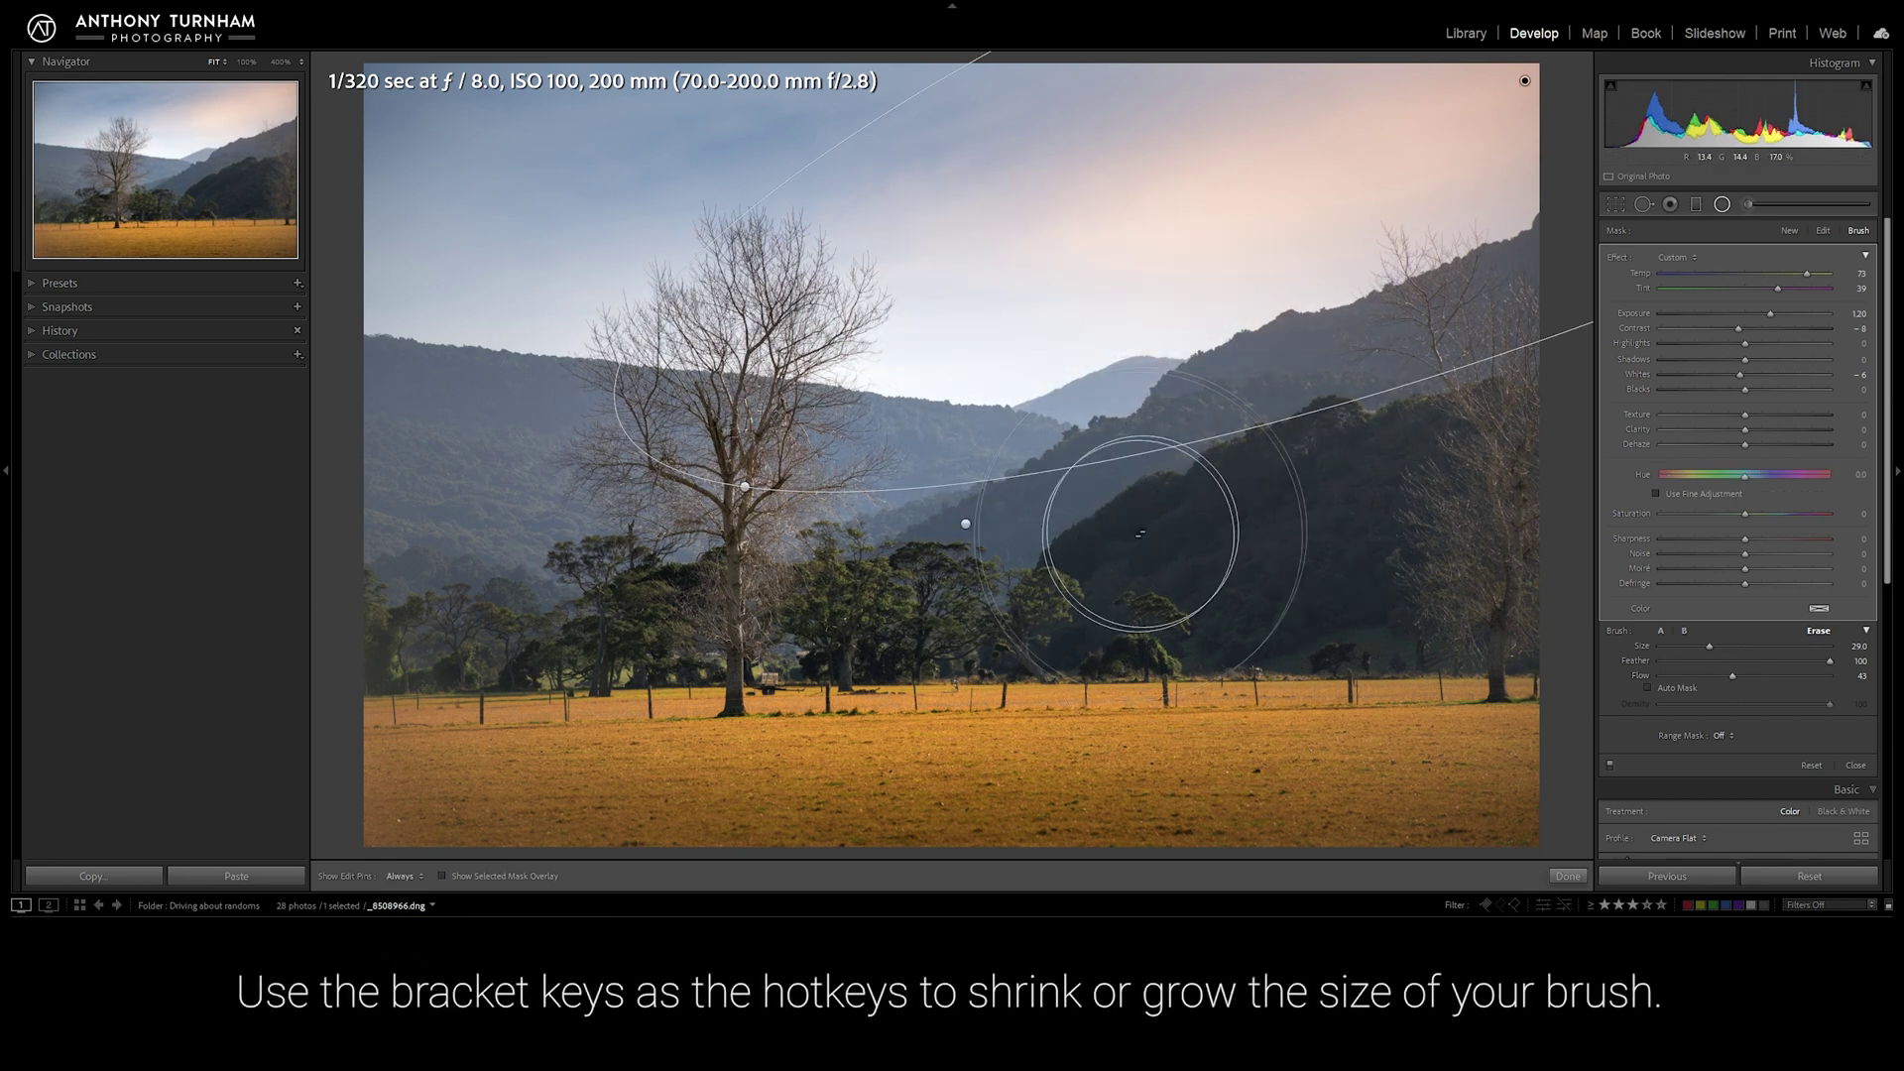
key(1)
key(7)
key(h)
Step: Paint lightly back into the glow mask and stretch the glow ellipse further left
click(1661, 631)
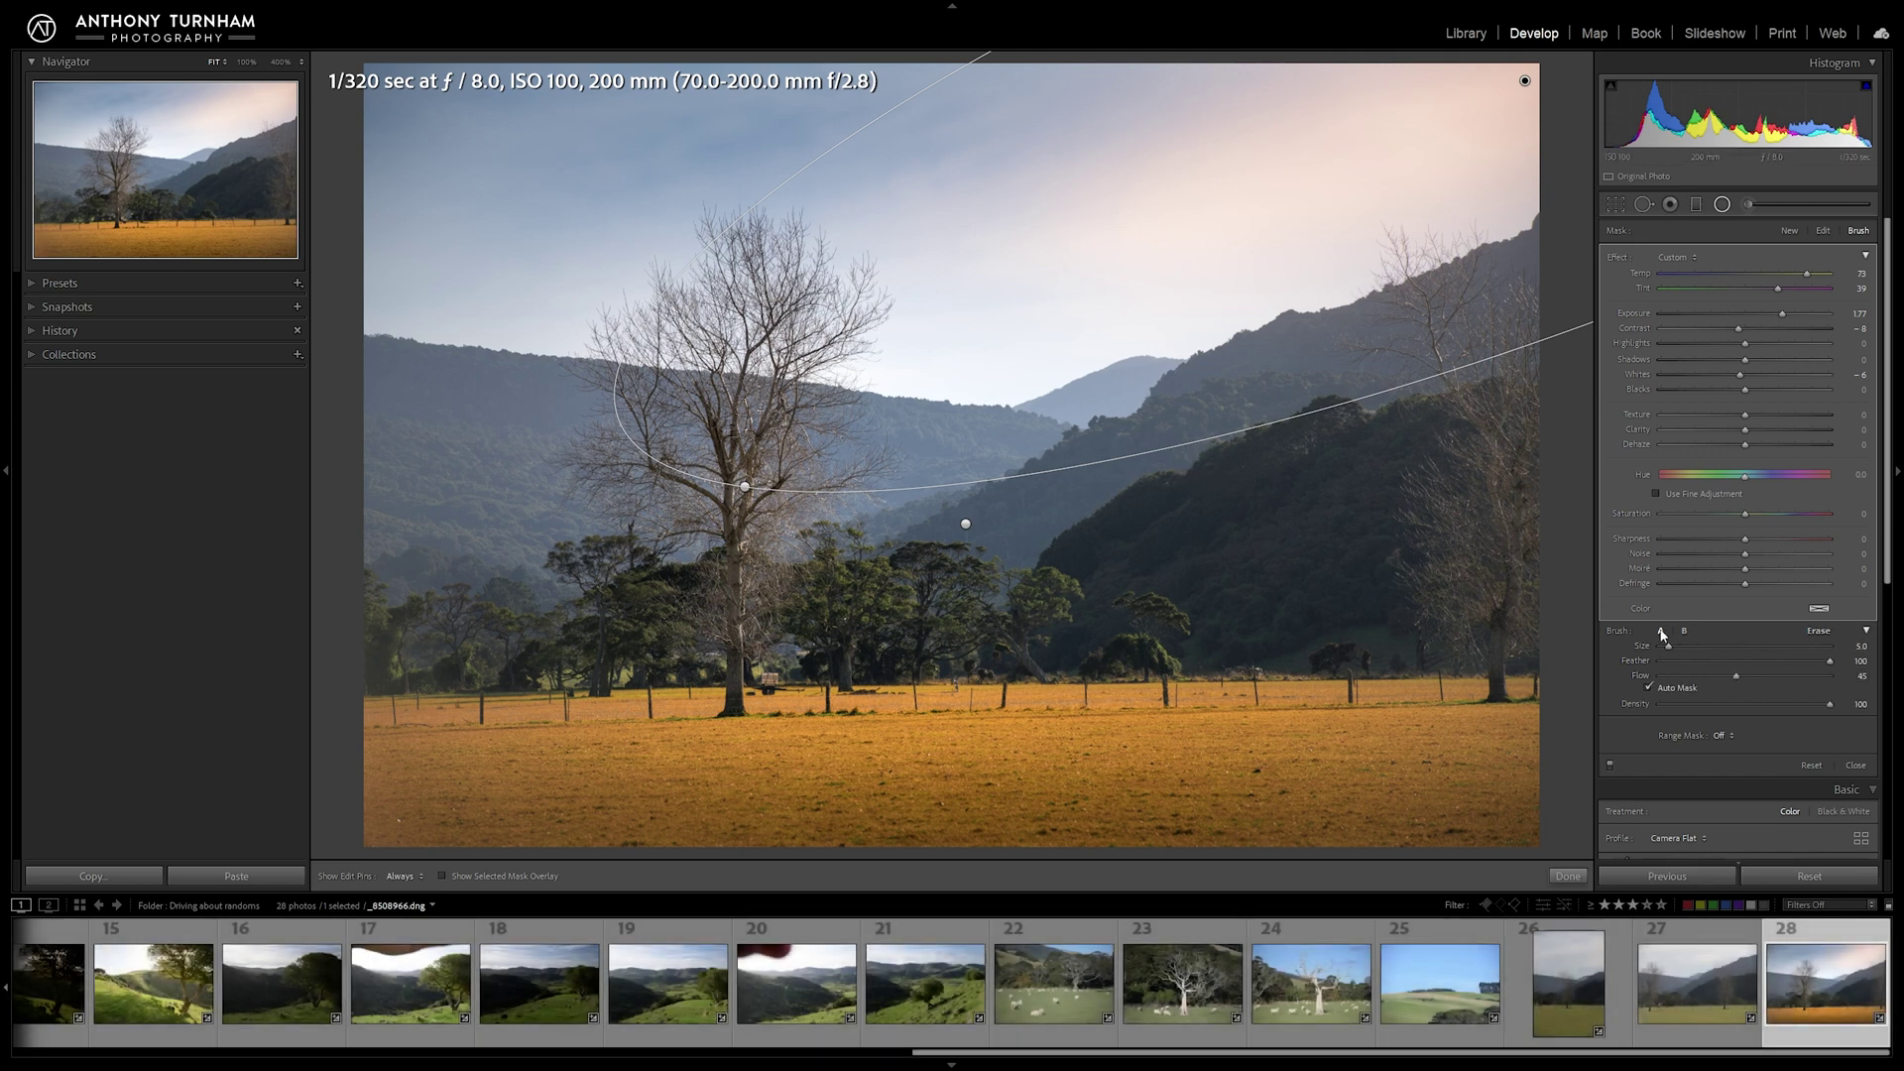
drag(1747, 682, 1676, 680)
scroll(1039, 243, up, 6)
key(h)
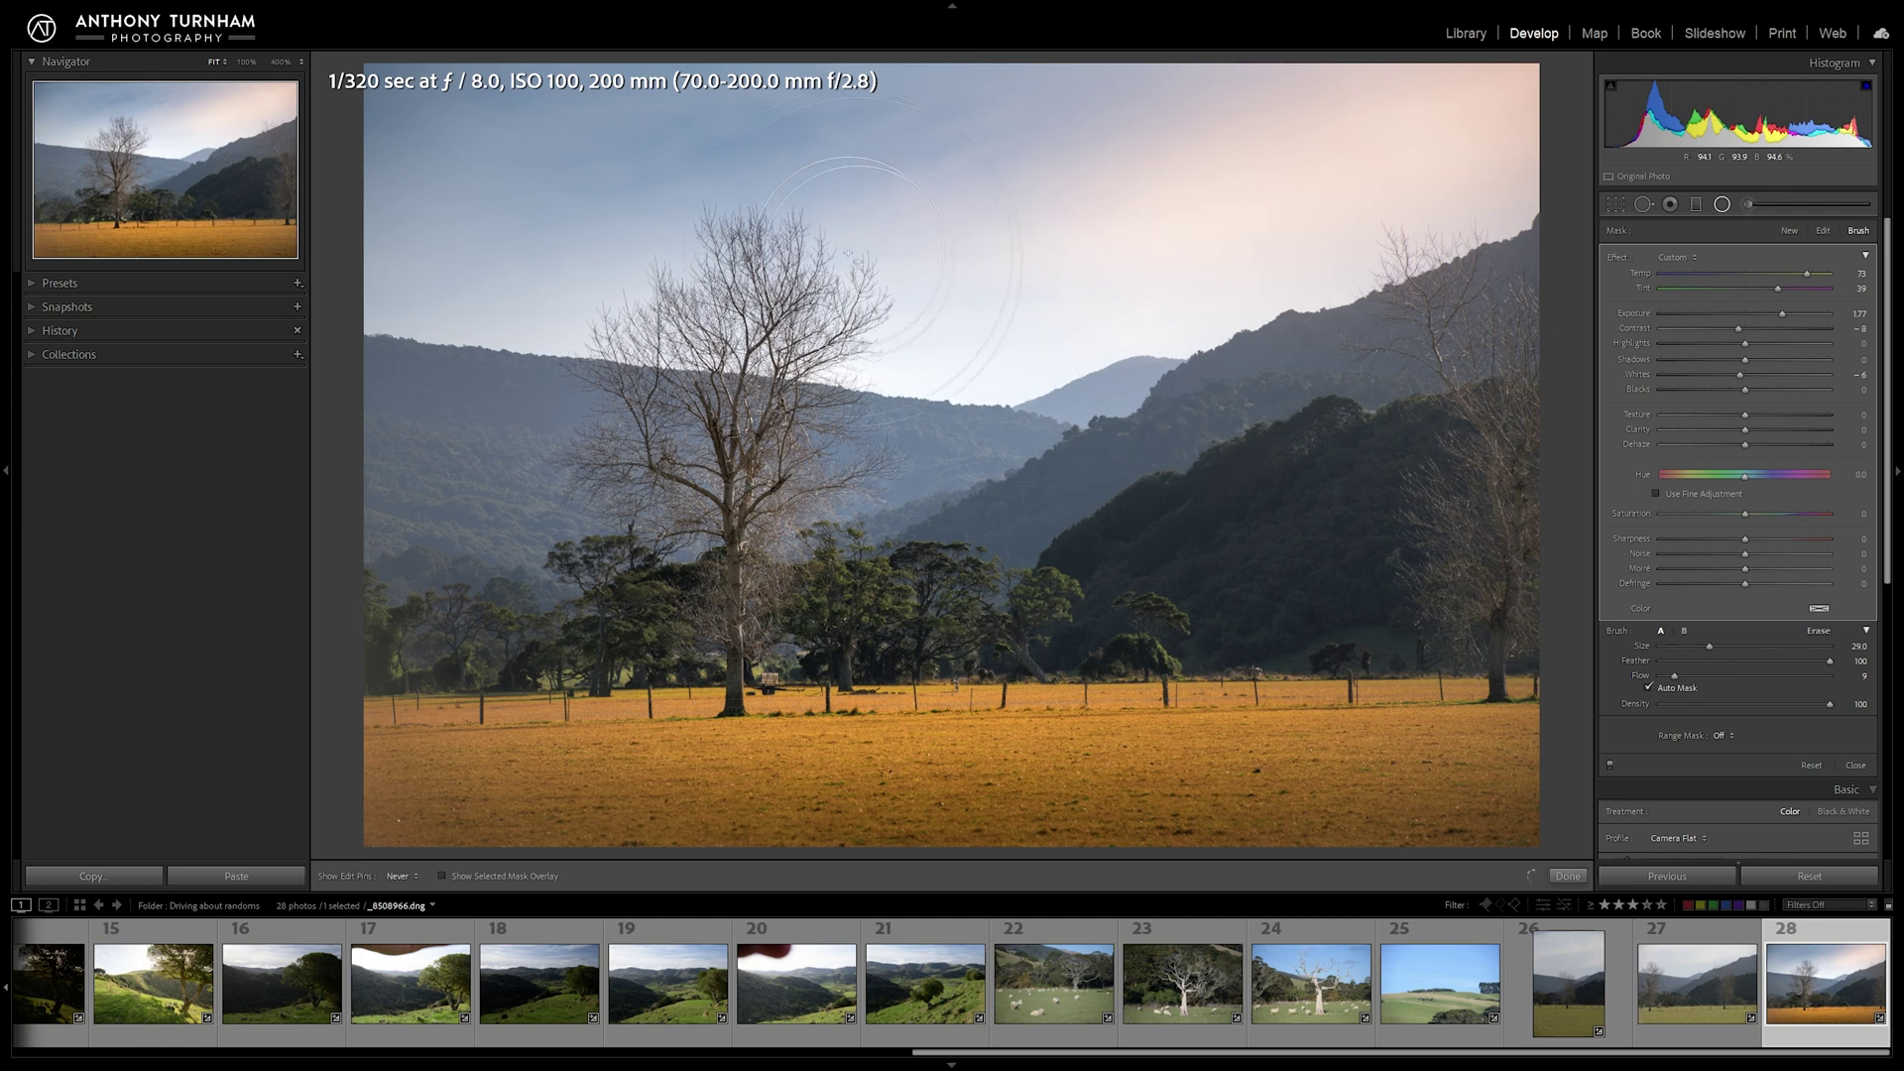
key(h)
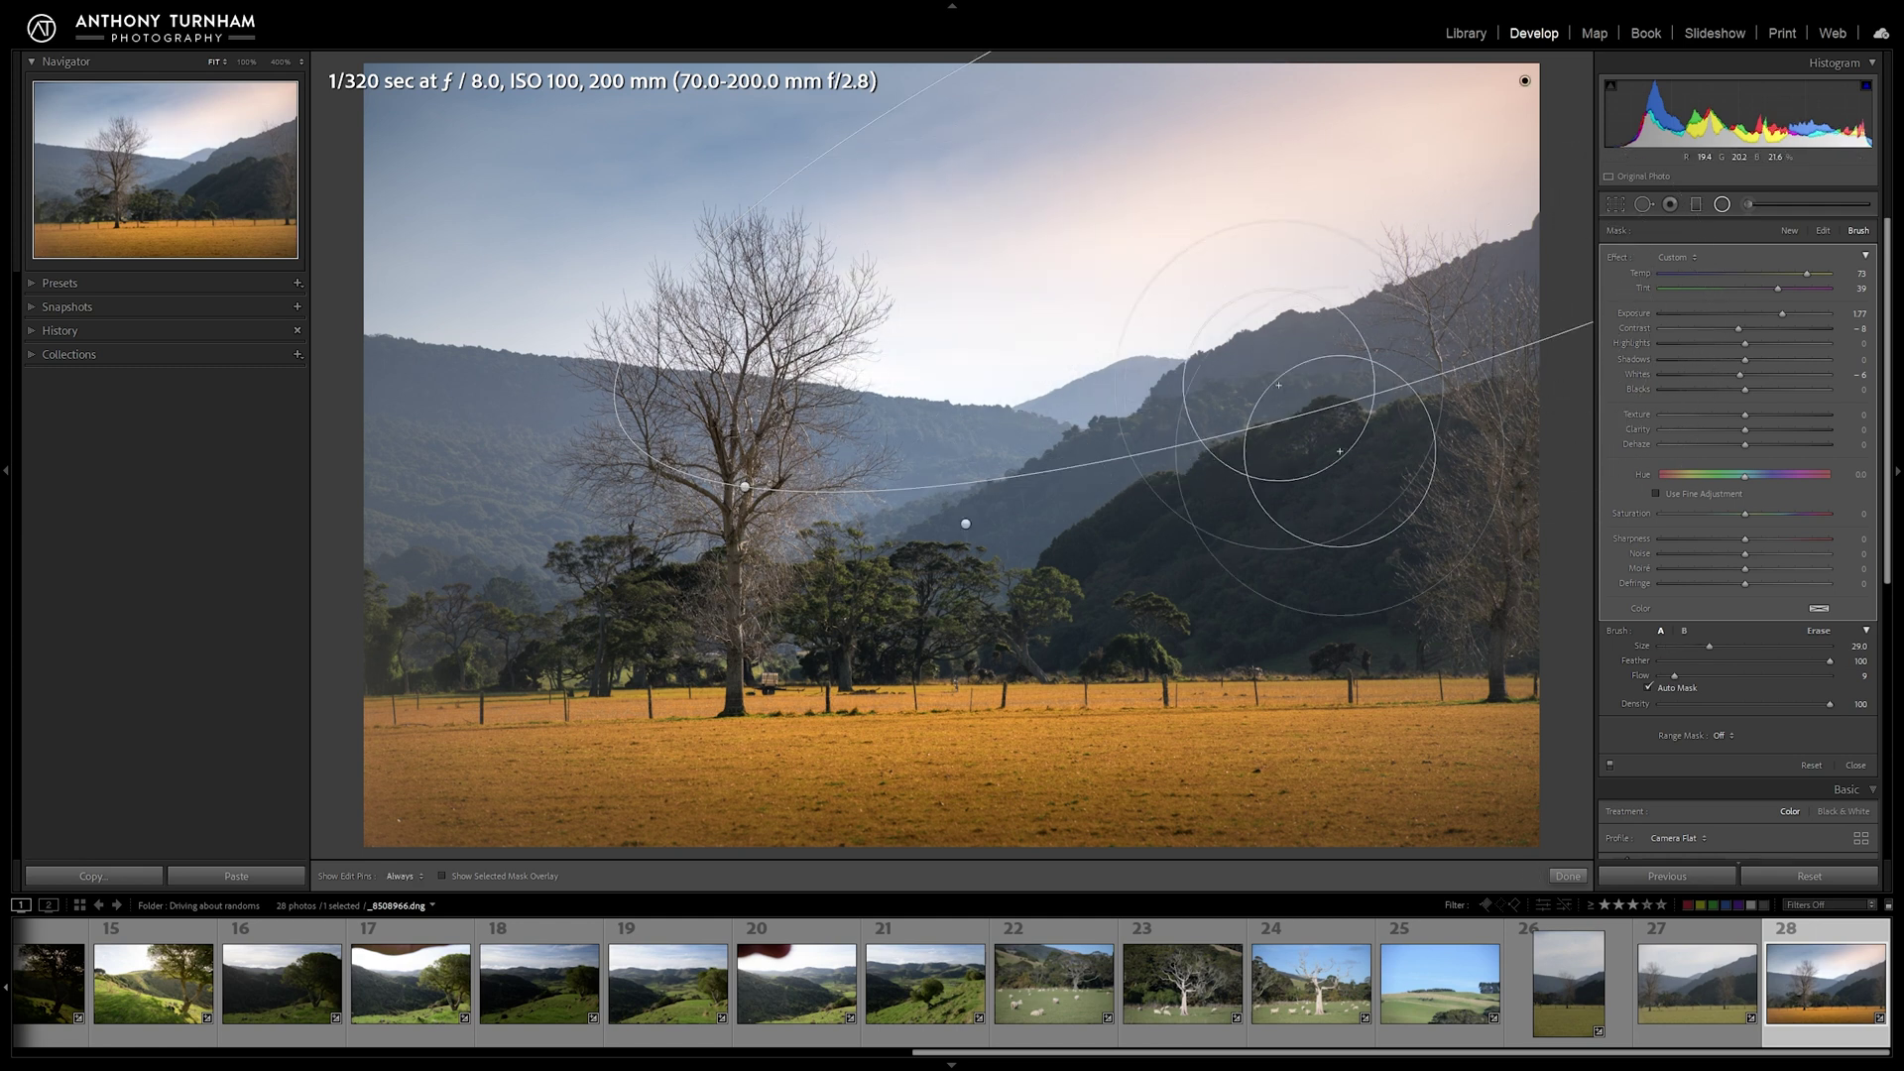
key(shift+t)
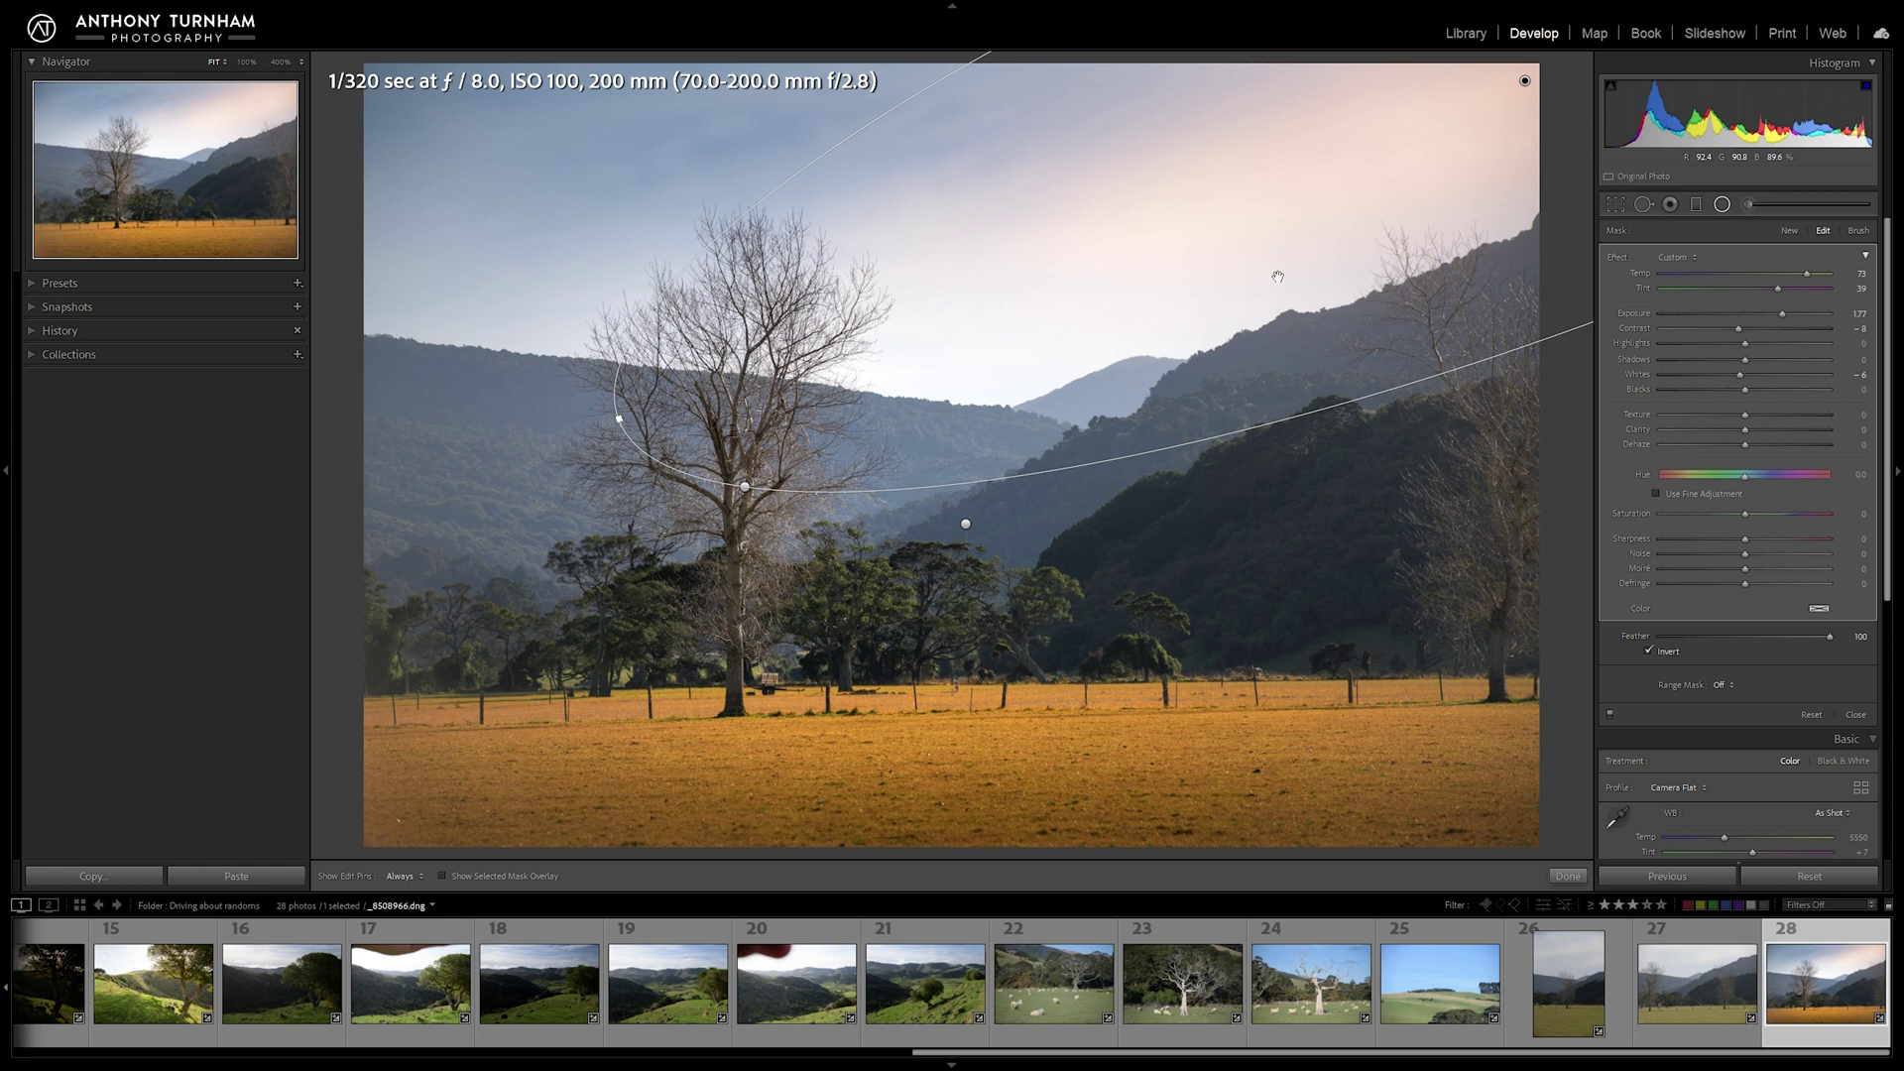
mouse_move(1524, 80)
mouse_down()
mouse_move(1177, 104)
mouse_move(1503, 85)
mouse_up()
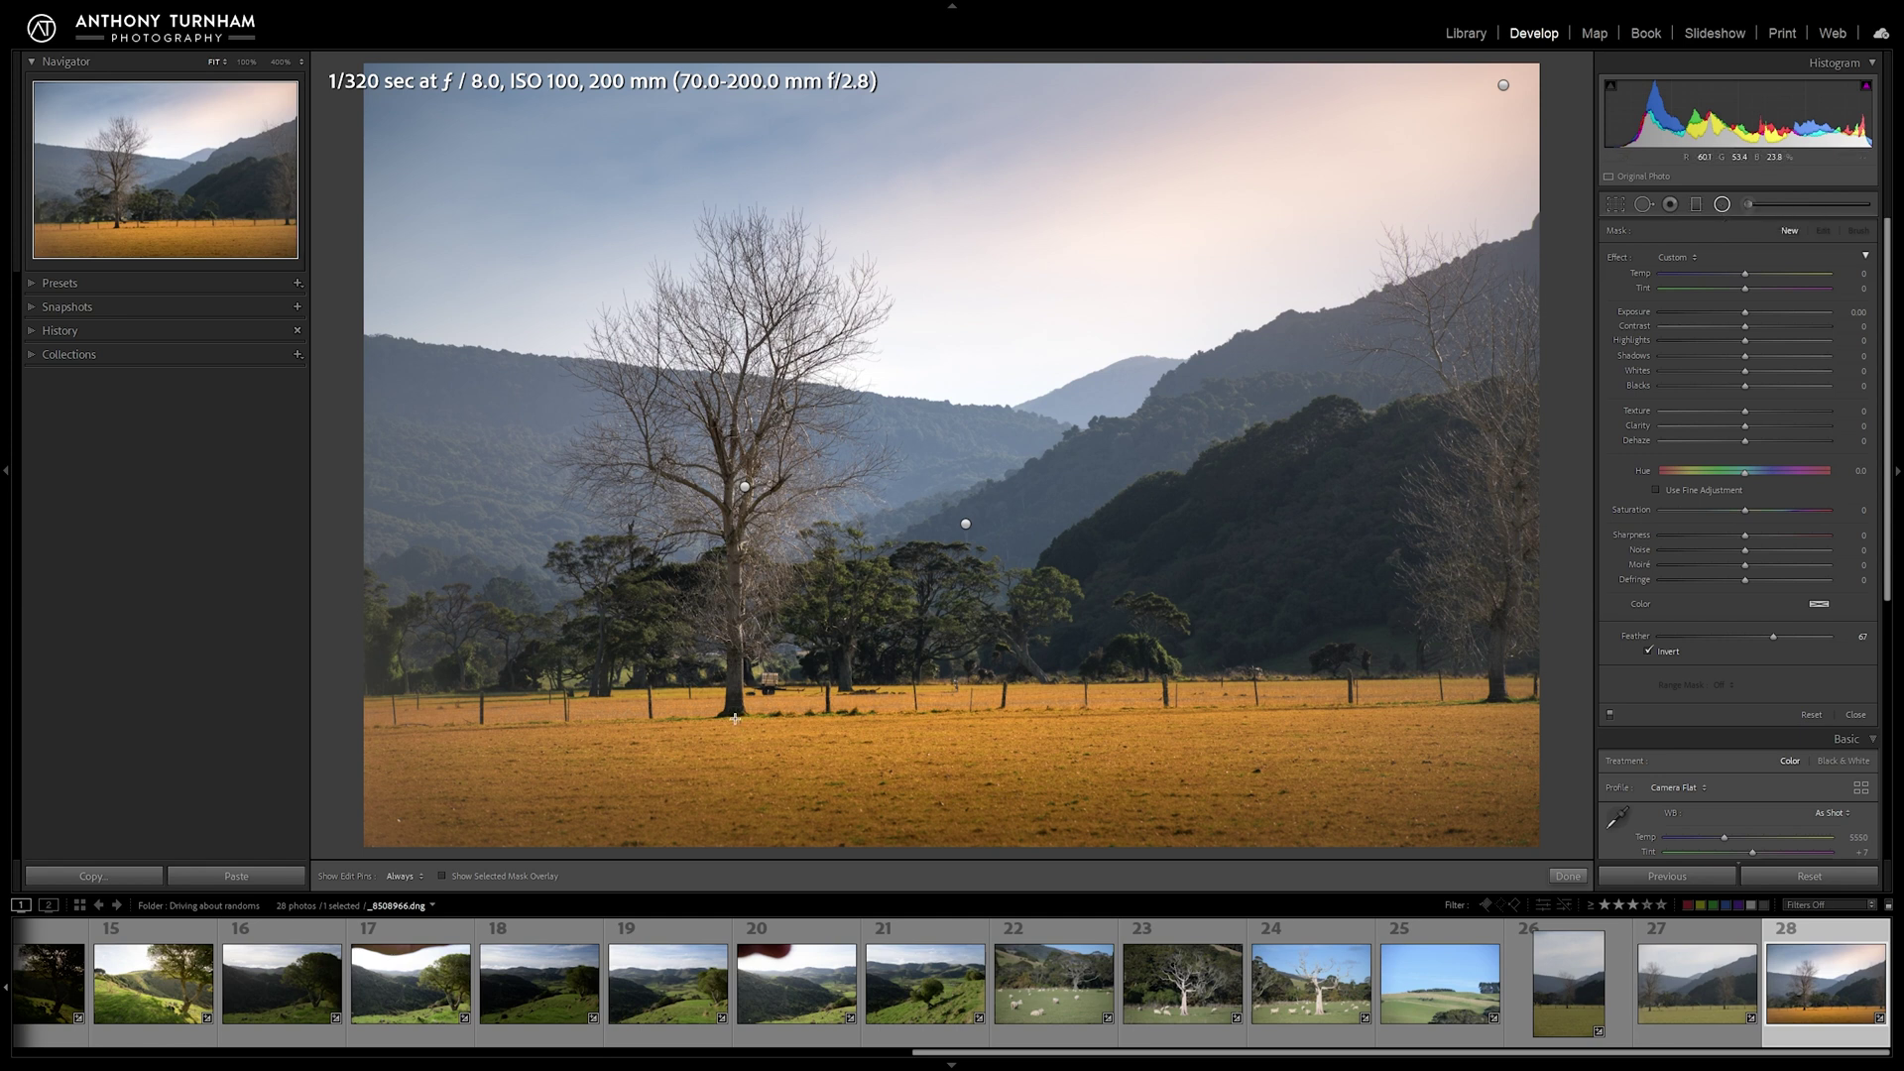
Step: Draw a long thin ellipse tilted from the big tree's base across the field and lower its Exposure to about -0.78
drag(715, 717, 450, 726)
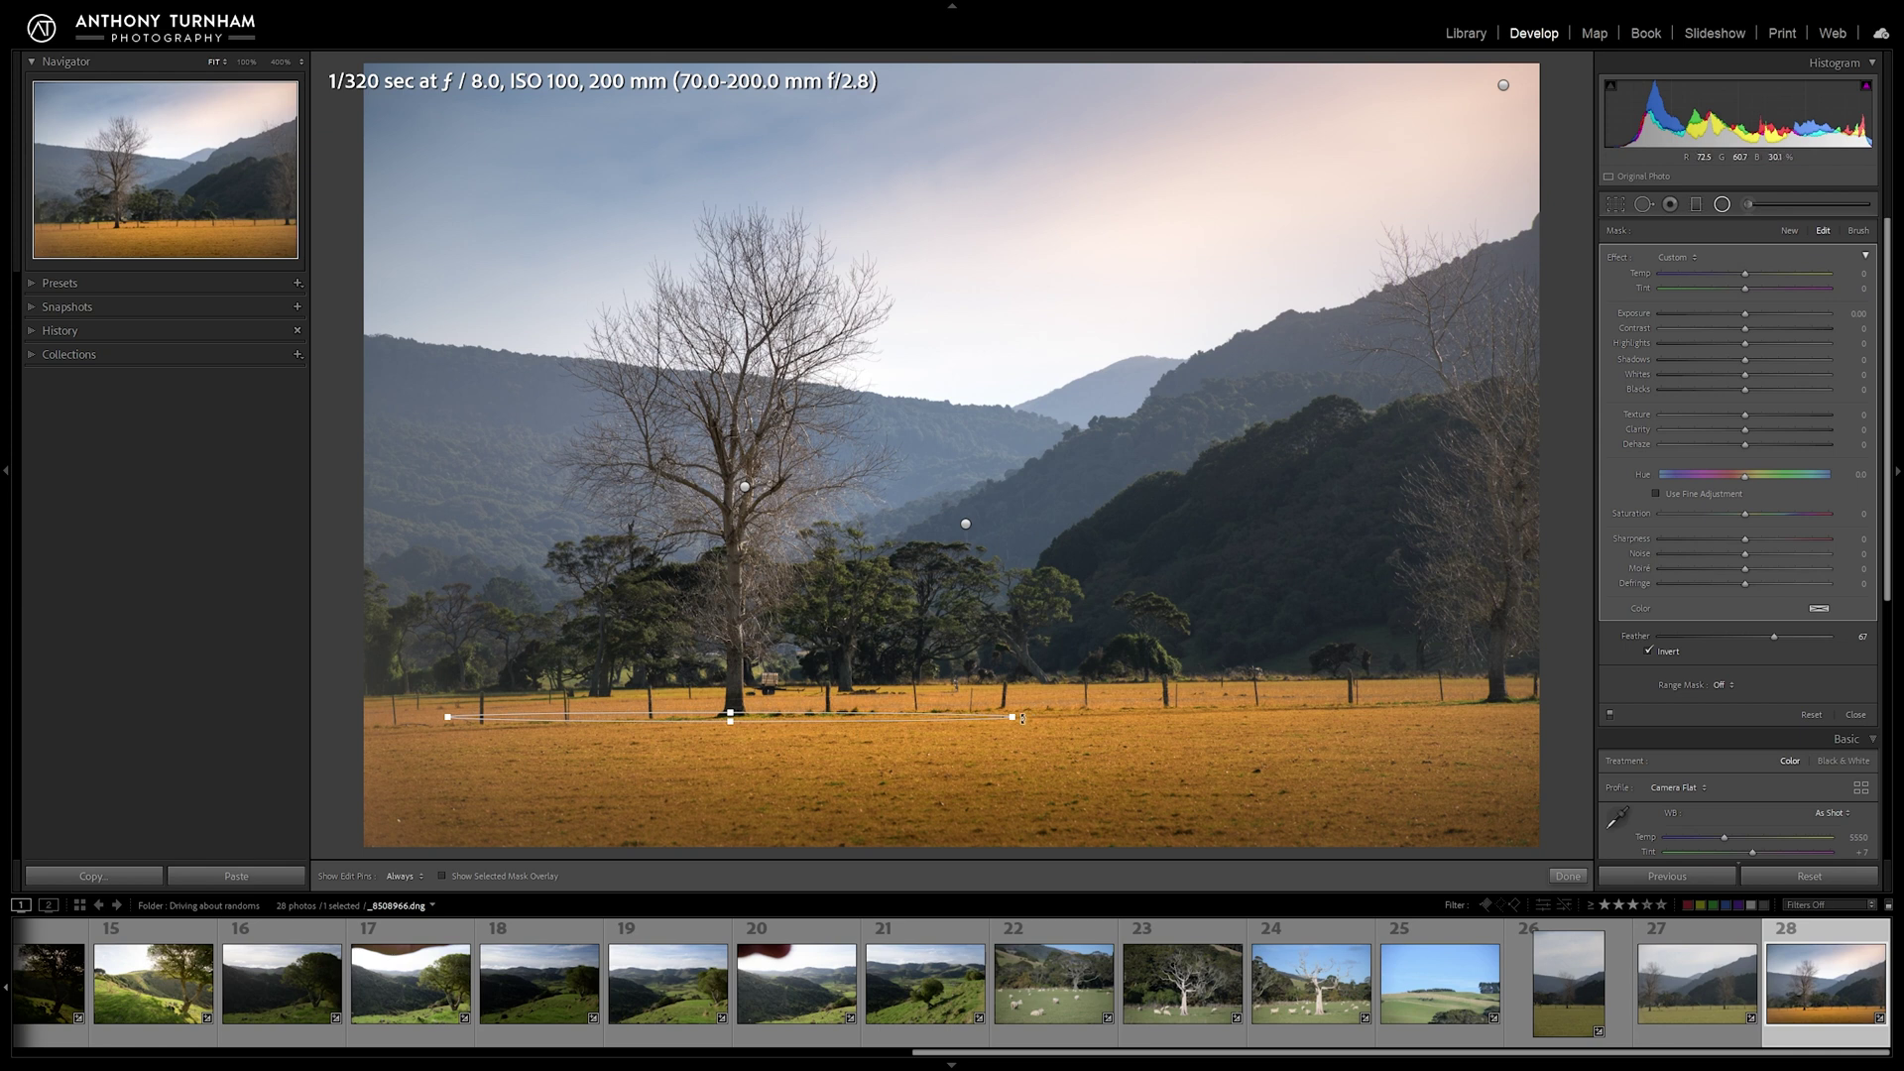
drag(1014, 718, 1098, 702)
mouse_move(732, 708)
mouse_down()
mouse_move(732, 666)
mouse_move(731, 712)
mouse_up()
drag(973, 701, 605, 739)
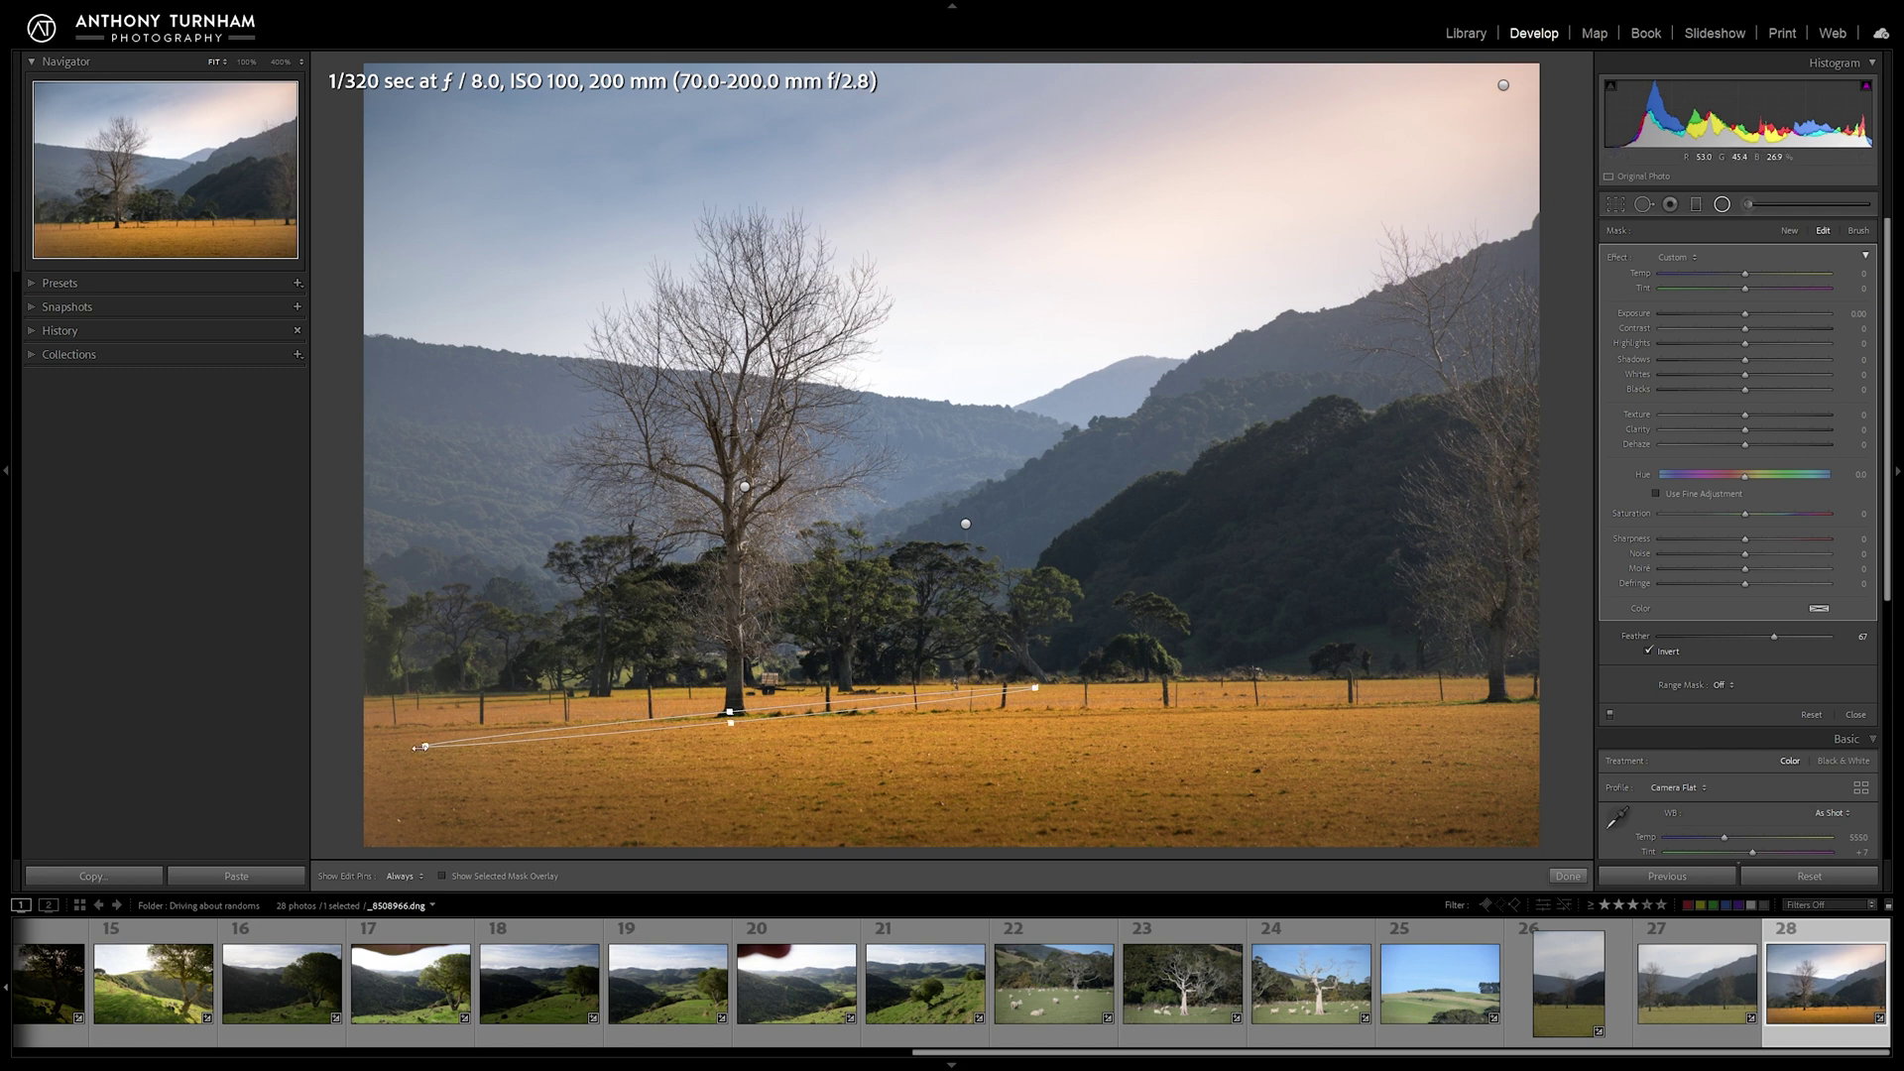
drag(420, 747, 379, 758)
drag(1746, 316, 1700, 319)
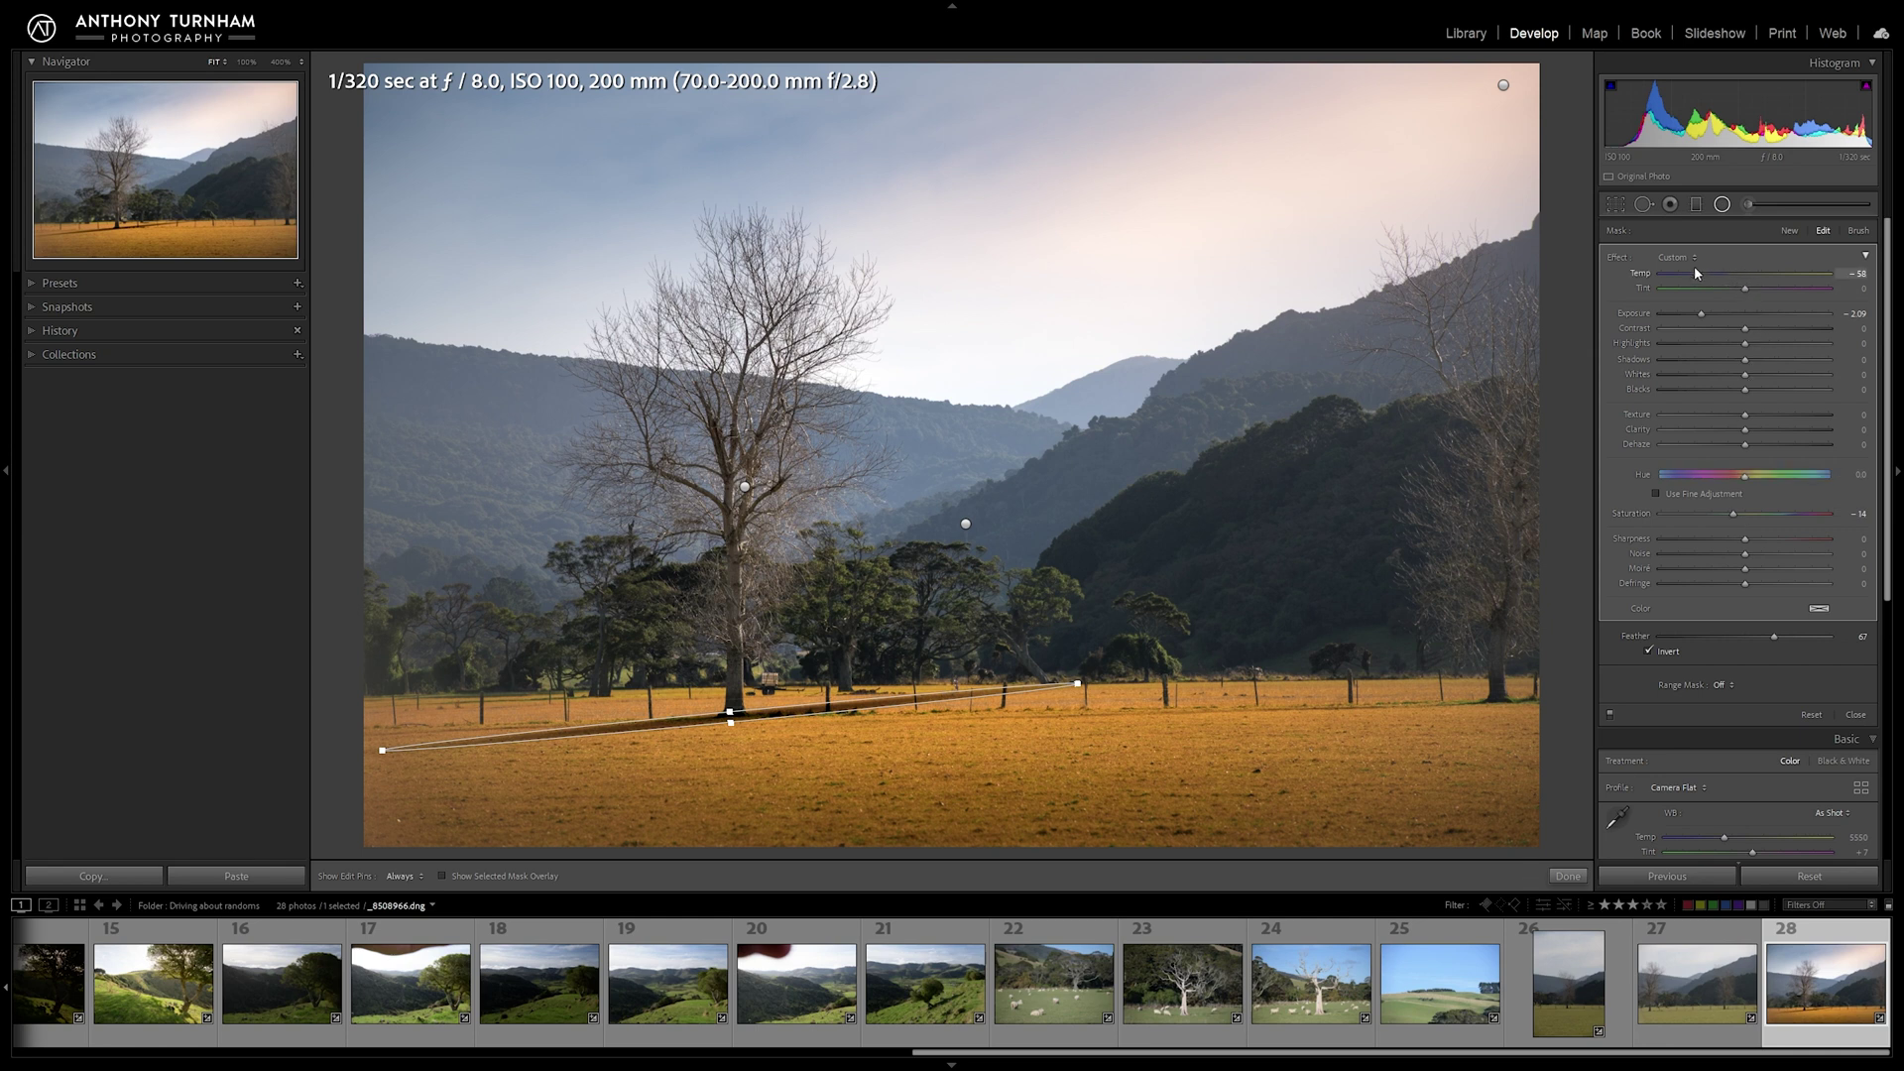
Step: Cool the shadow's Temp slightly and erase its darkening along the fence line with a smaller brush
drag(1700, 271, 1704, 272)
click(1845, 230)
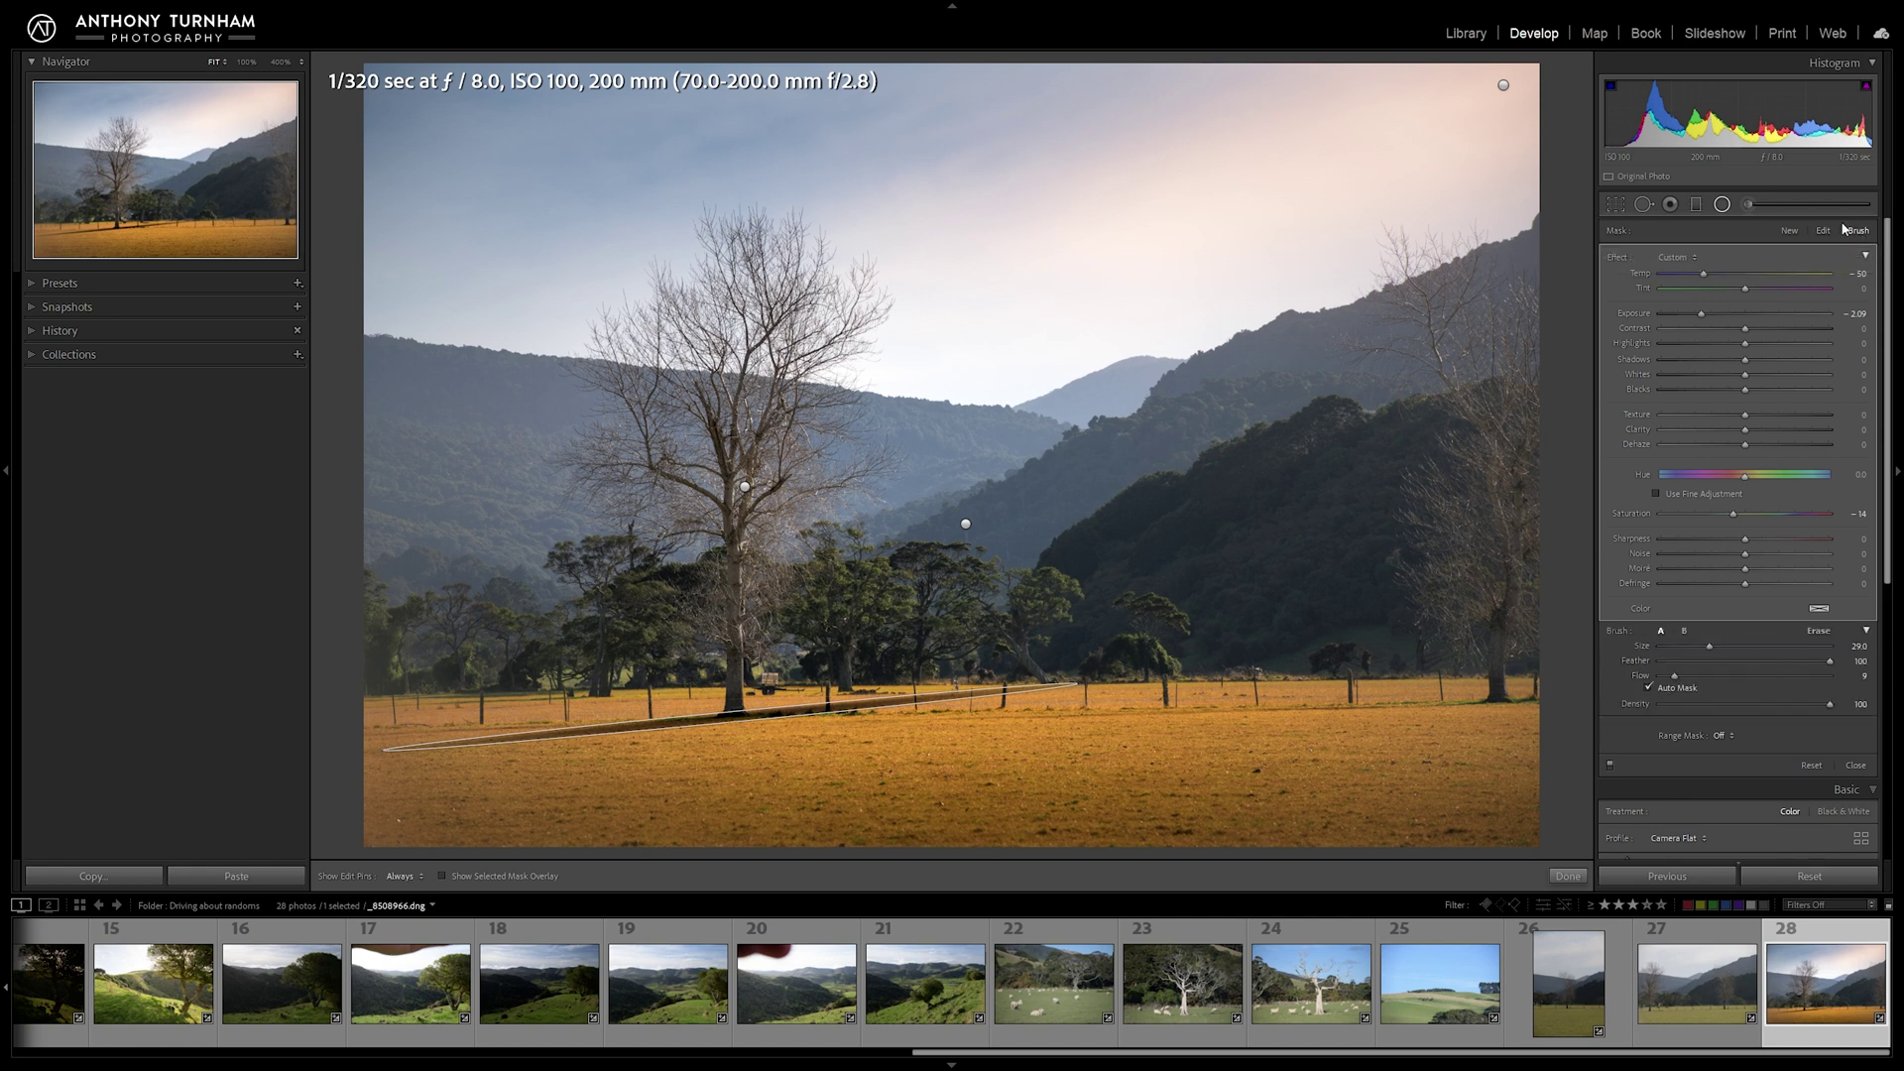
click(1818, 631)
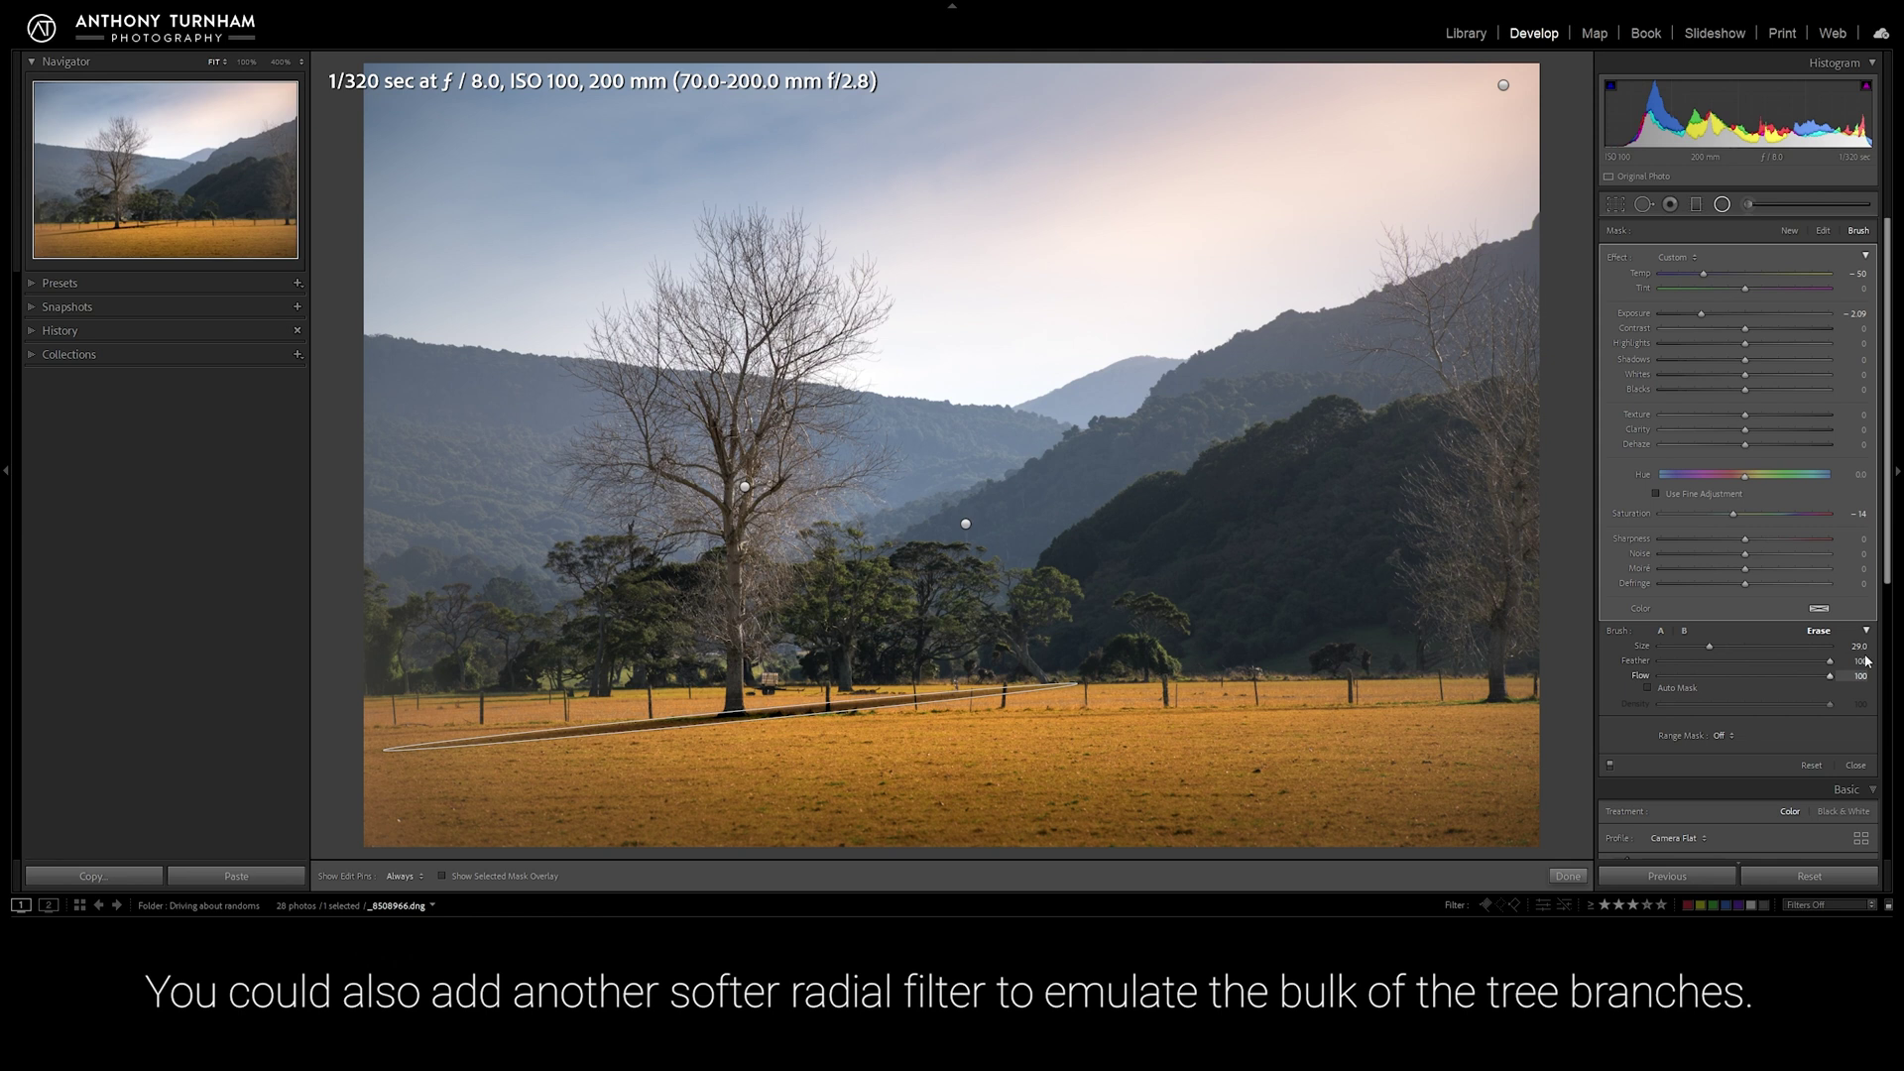
scroll(1104, 615, down, 4)
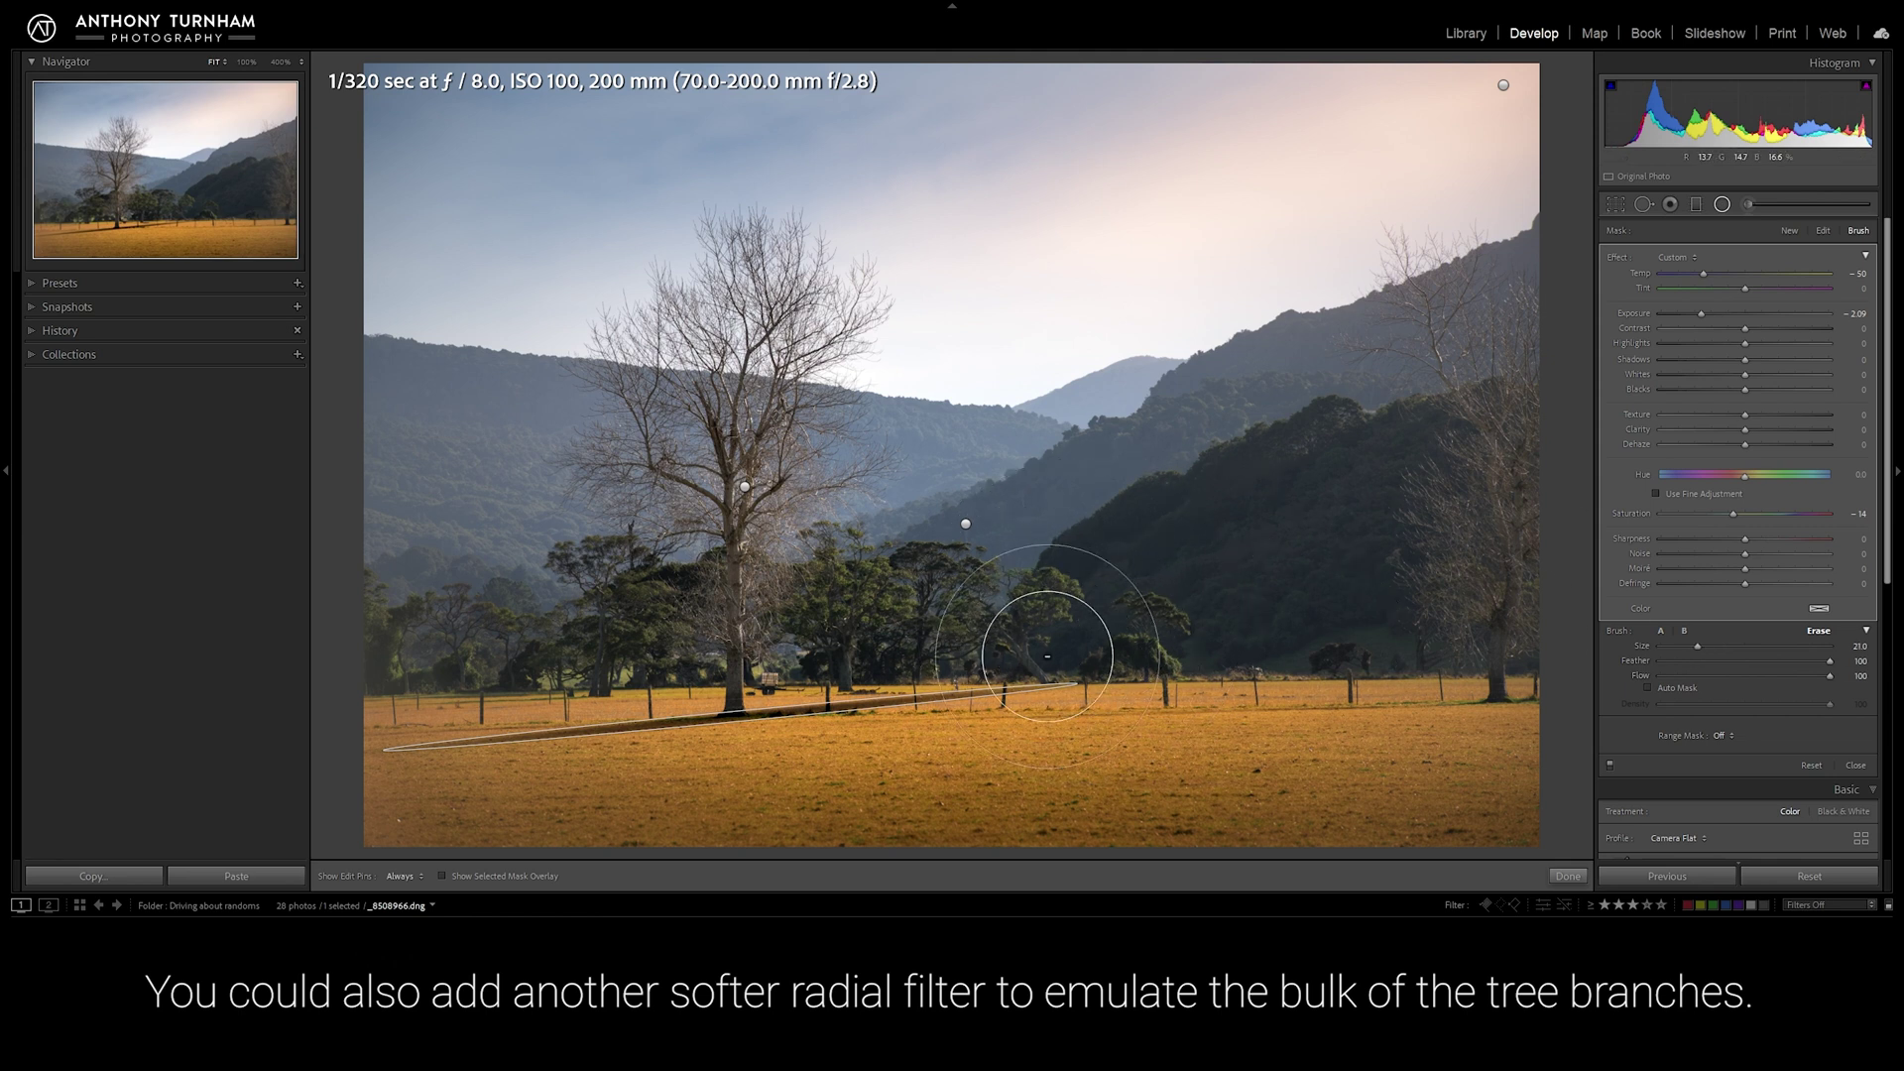
scroll(1047, 656, down, 8)
key(h)
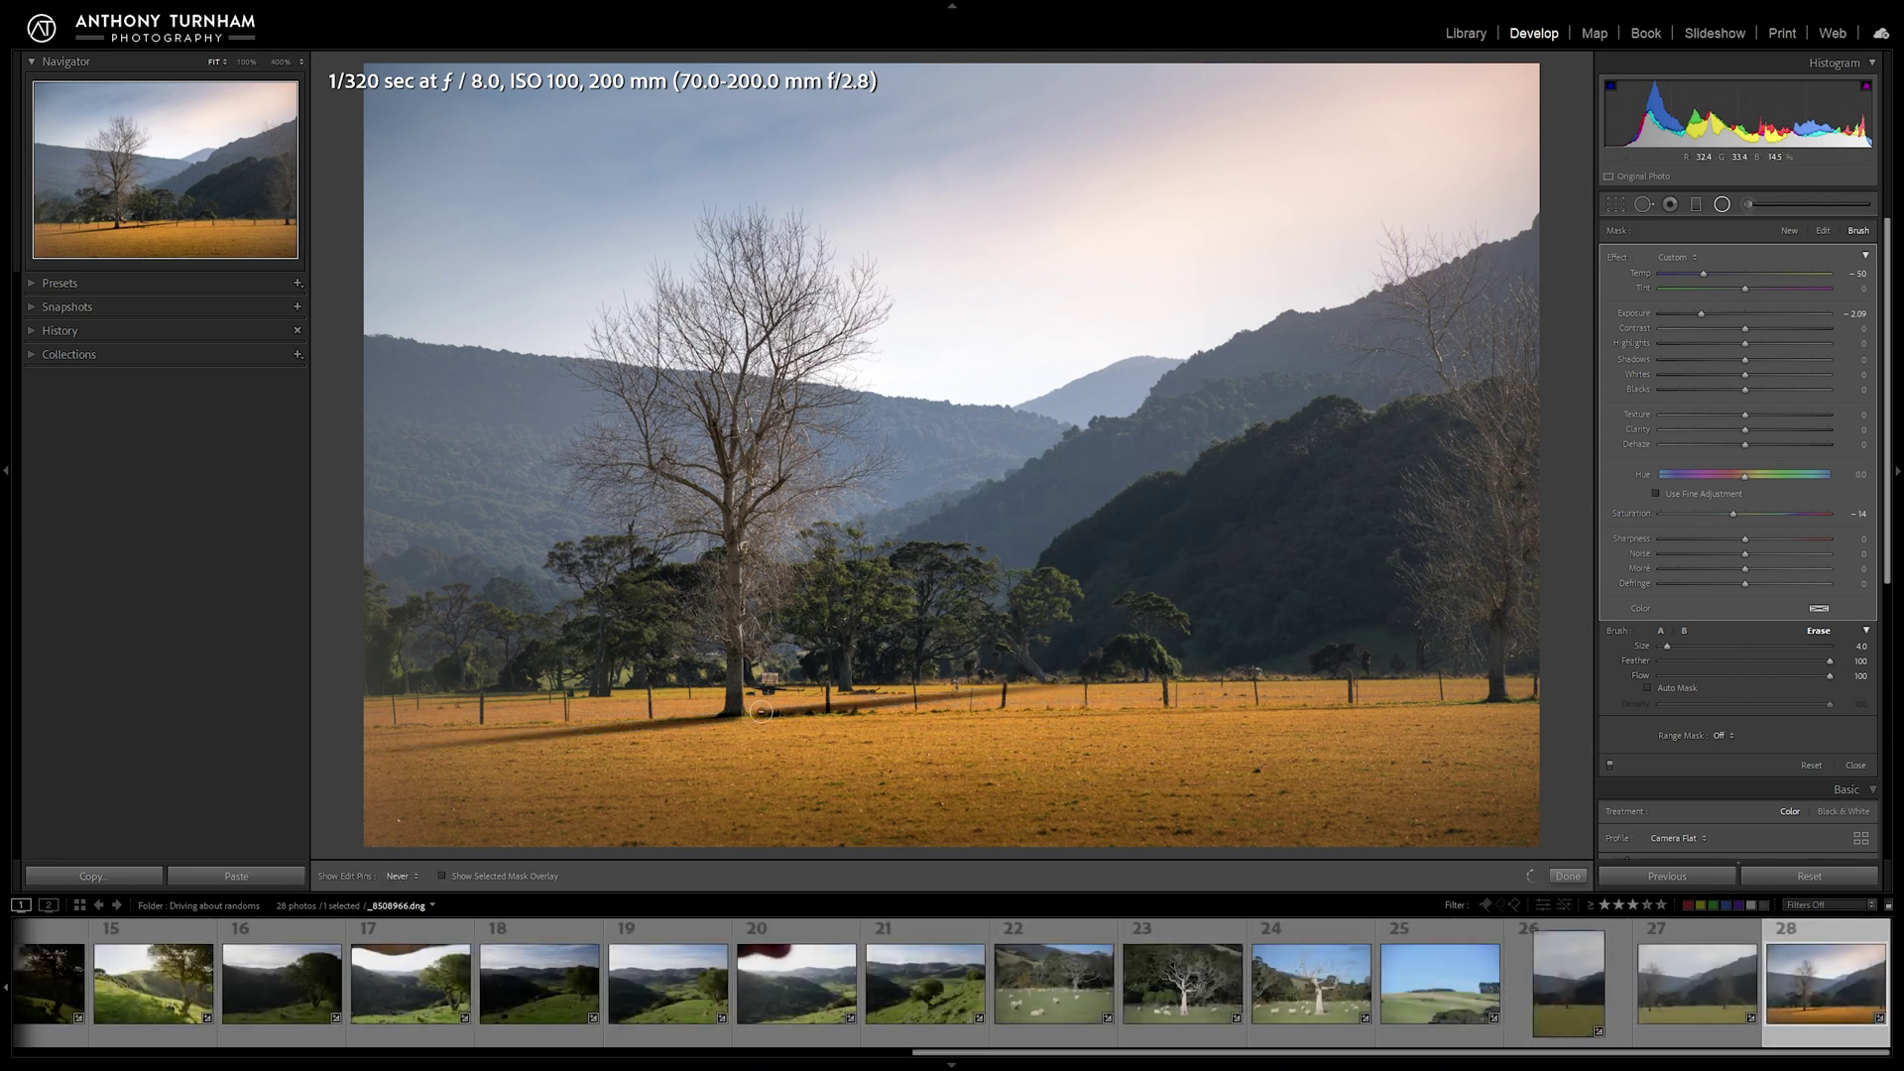
drag(761, 711, 1103, 679)
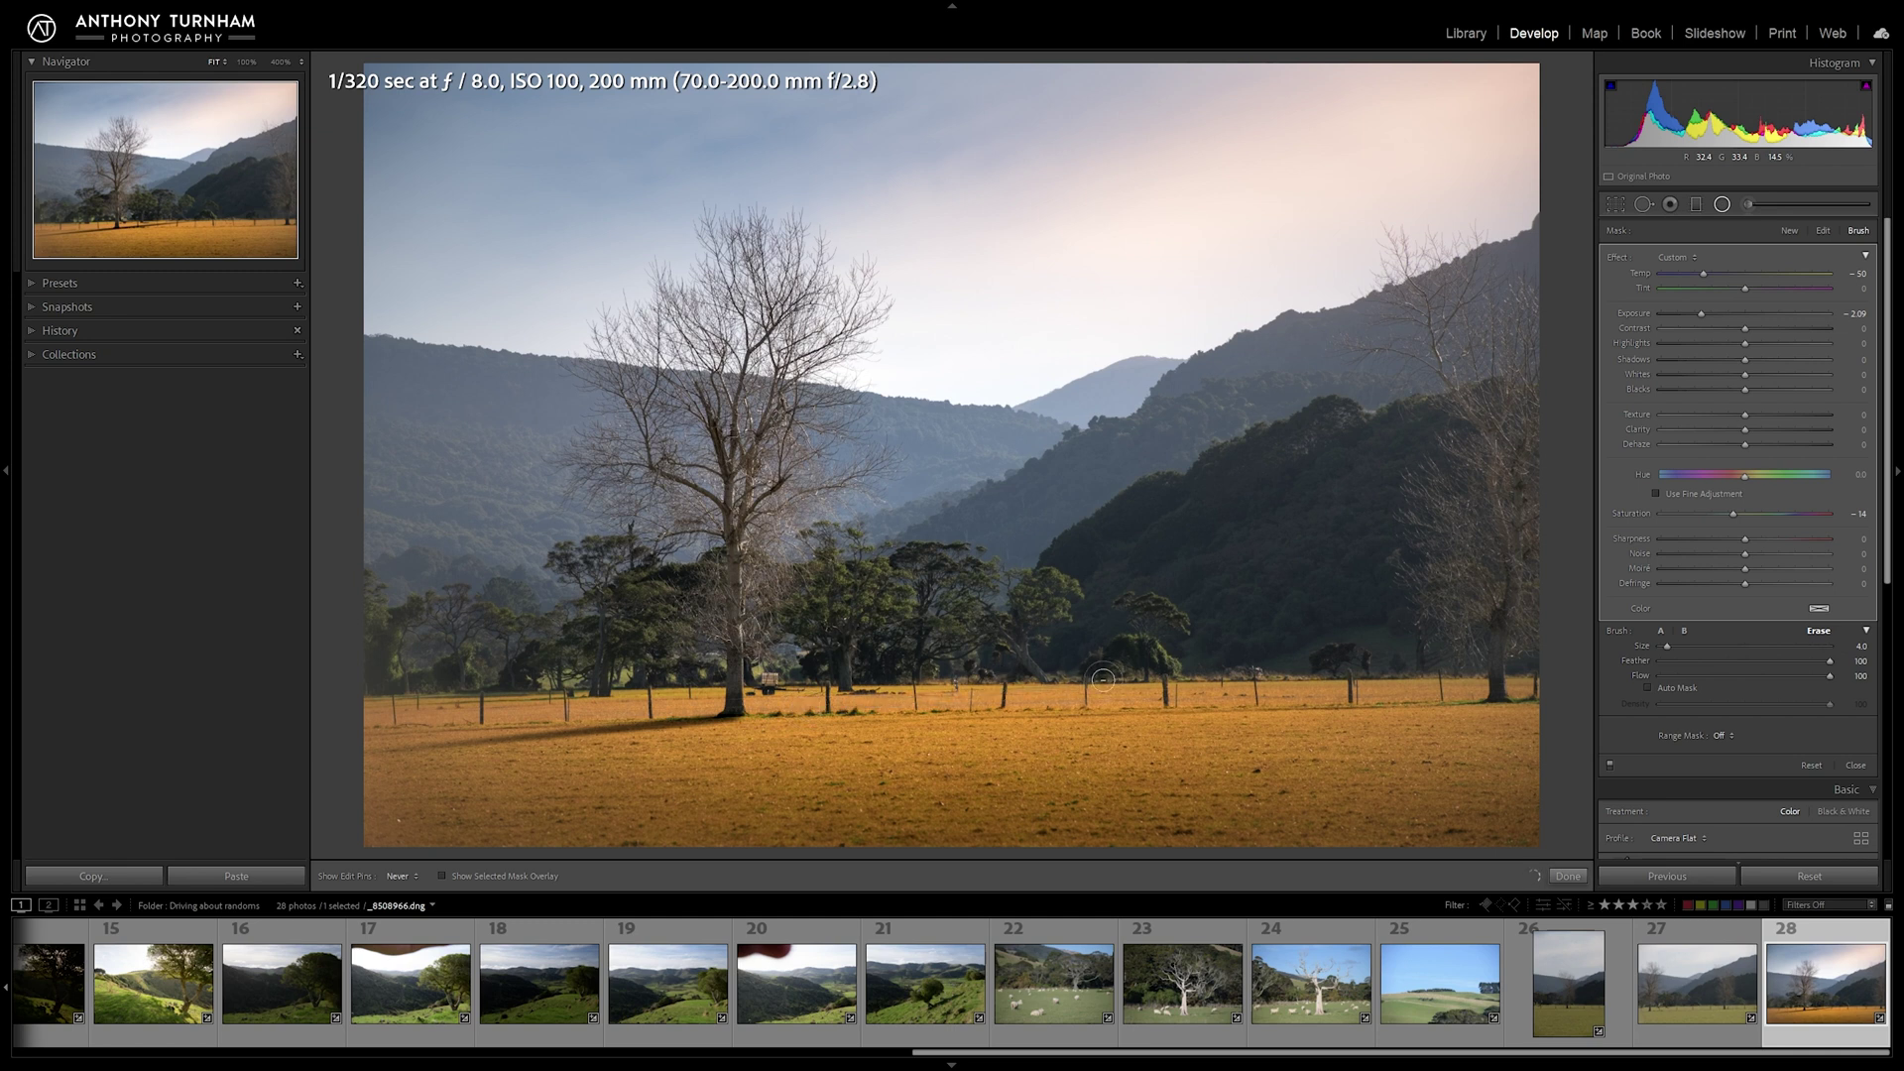
key(k)
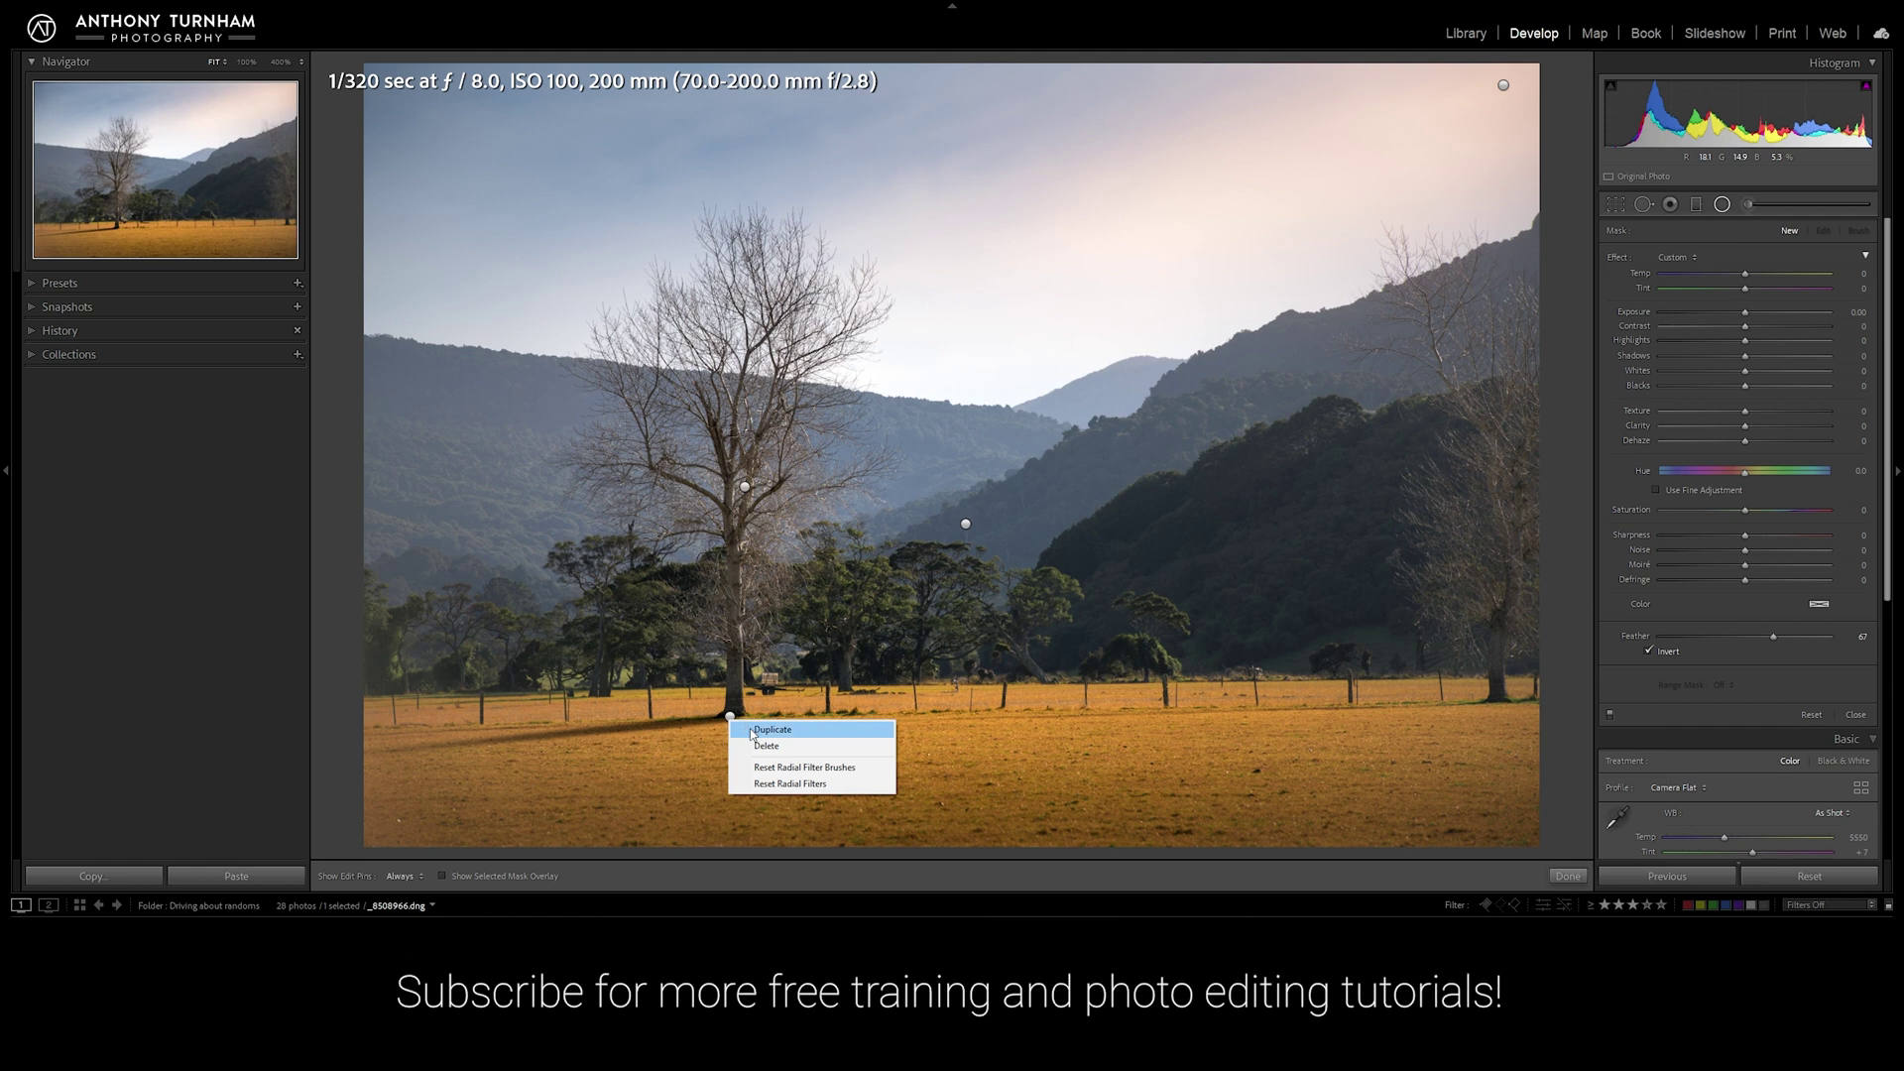
click(750, 728)
Step: Move the duplicated shadow filter across to the base of the right-hand tree
drag(729, 716, 1492, 704)
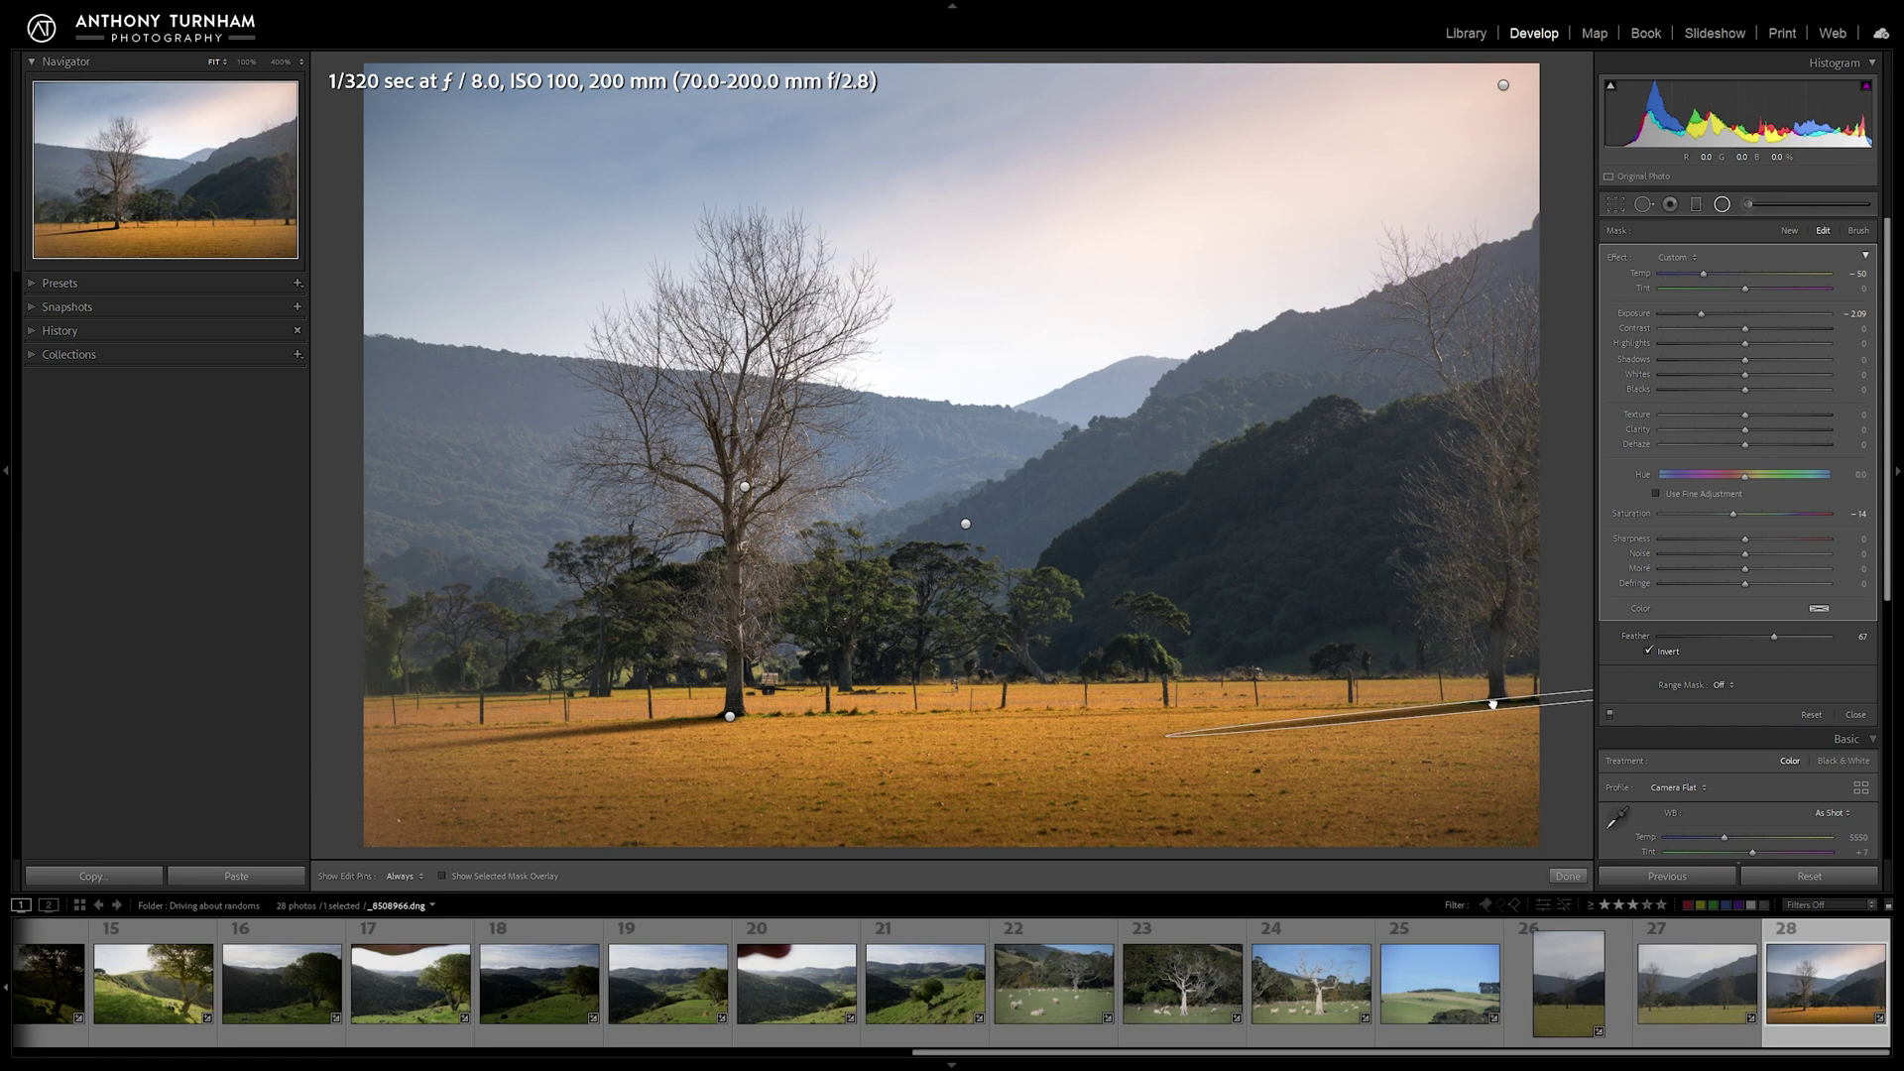
key(shift+t)
key(h)
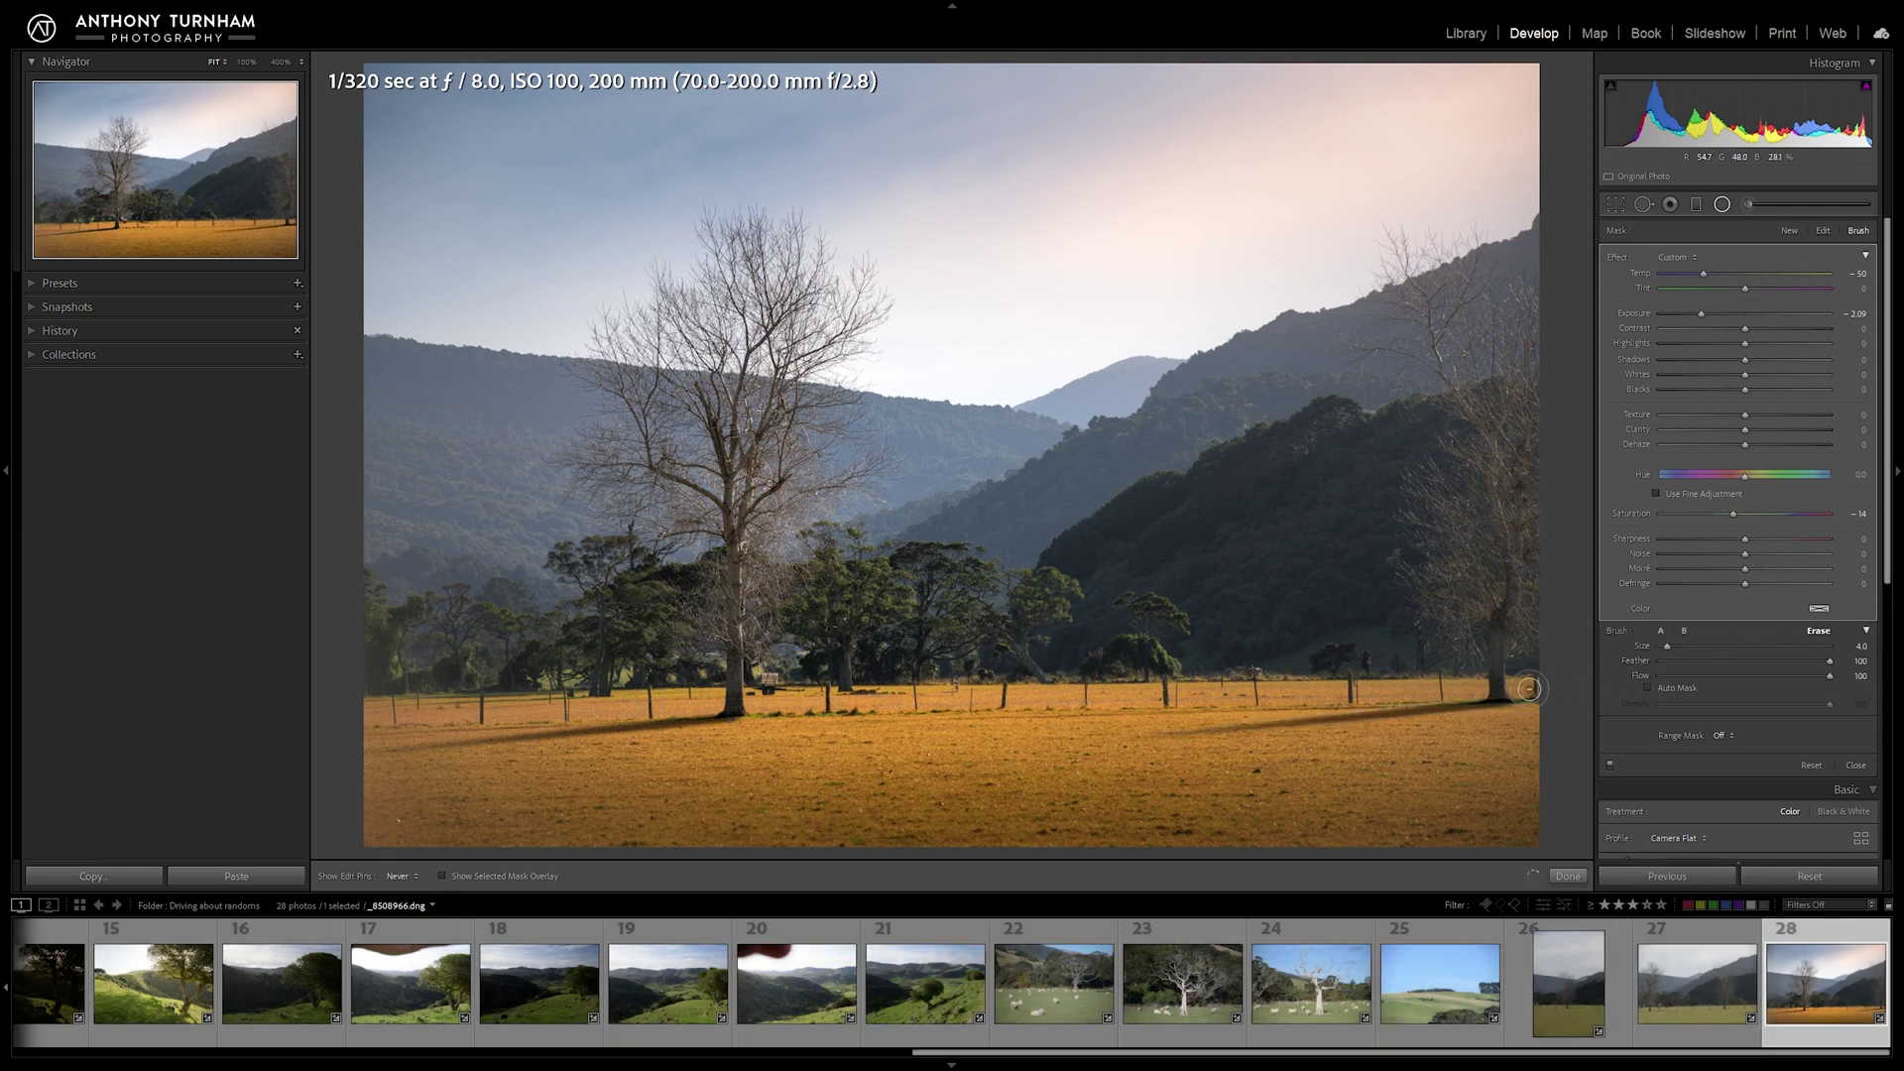
key(h)
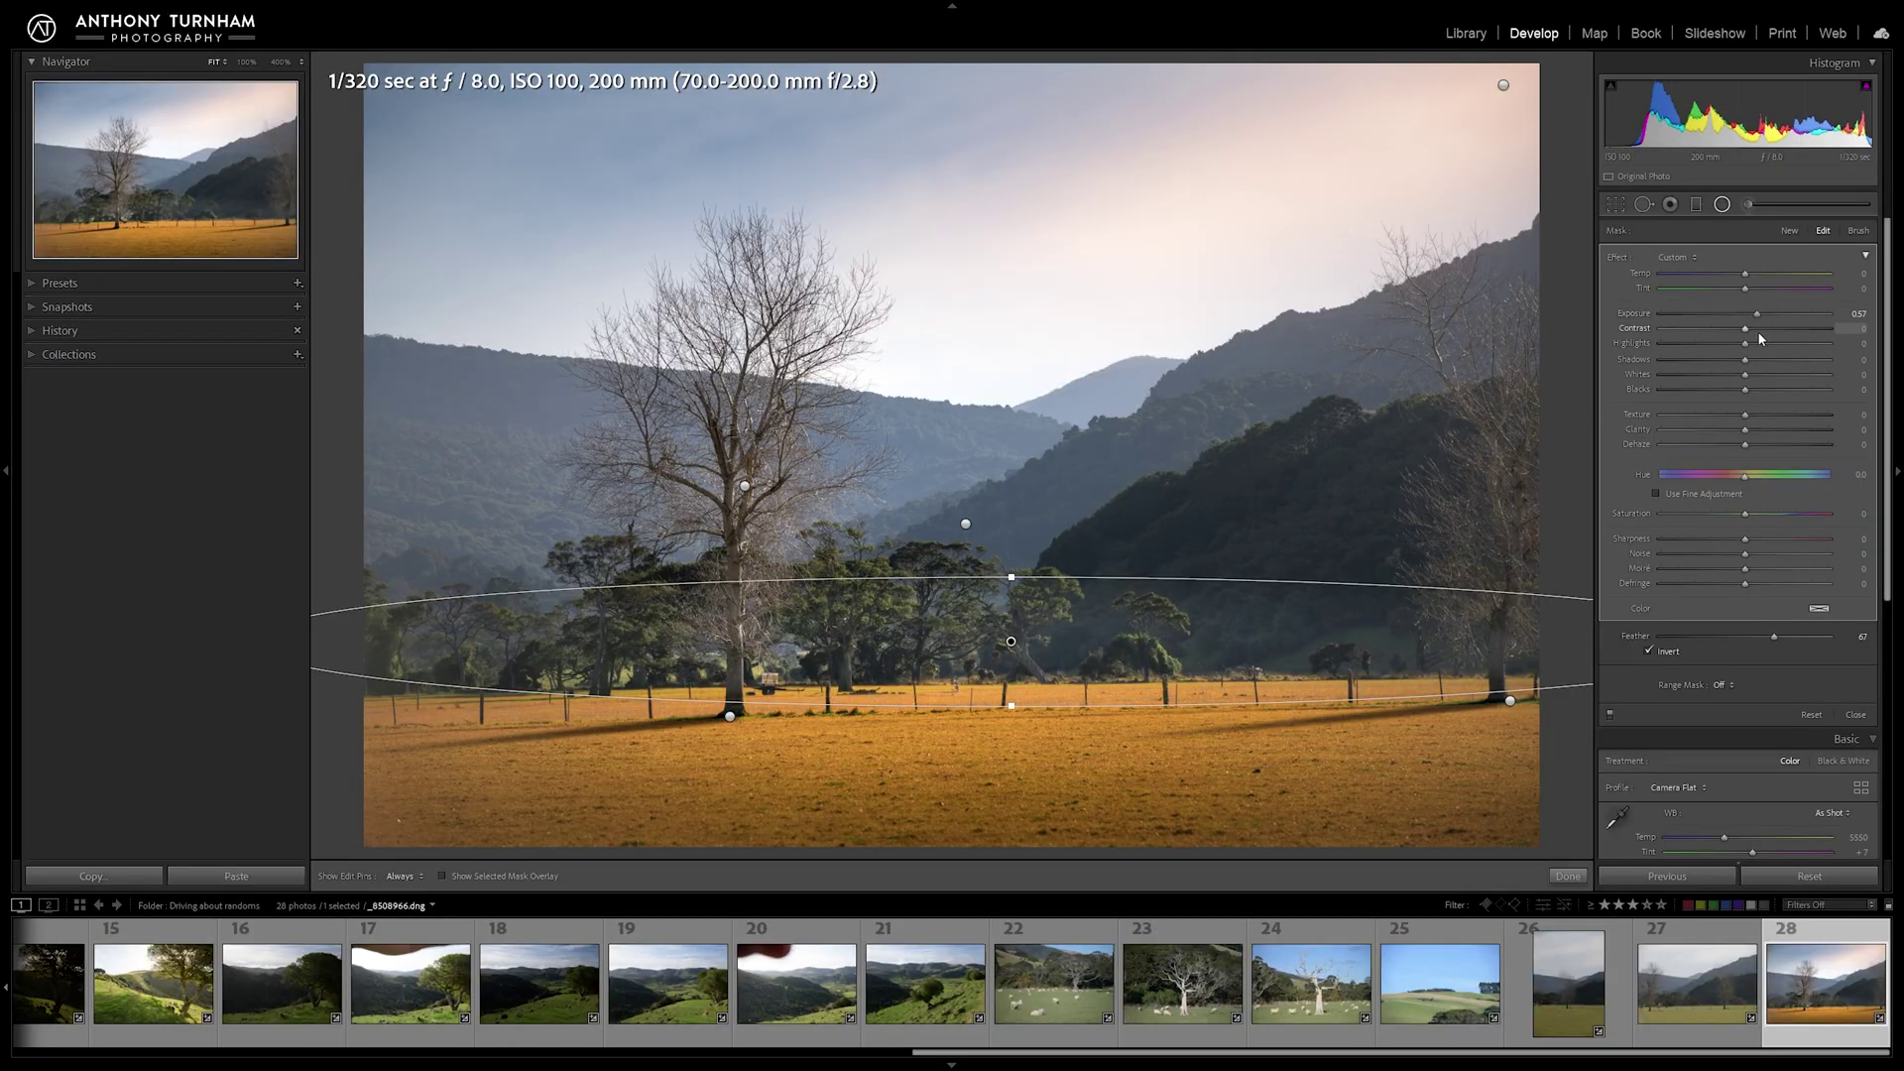
Step: Give the tree-line filter Contrast -36, Highlights -19, Shadows +24, Blacks +8, Clarity -29 and Dehaze -27
drag(1746, 331, 1708, 327)
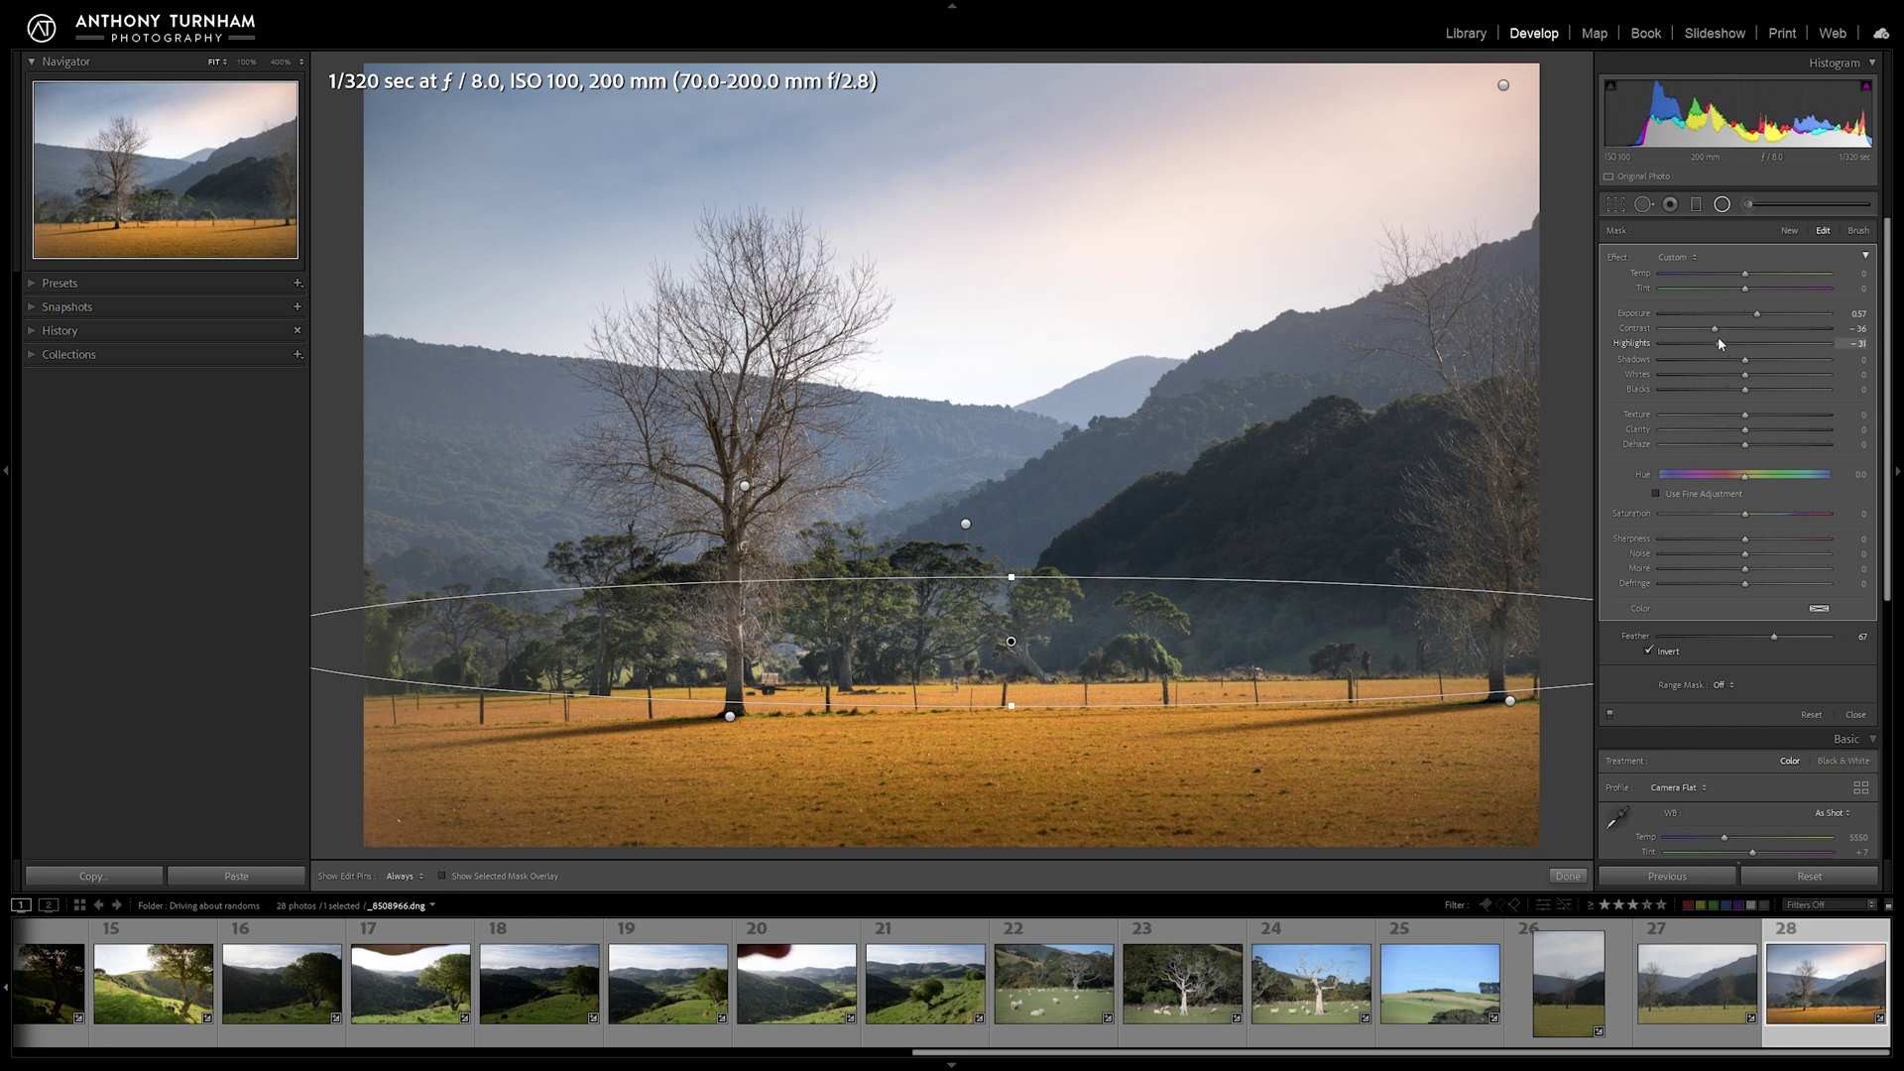
drag(1745, 359, 1761, 361)
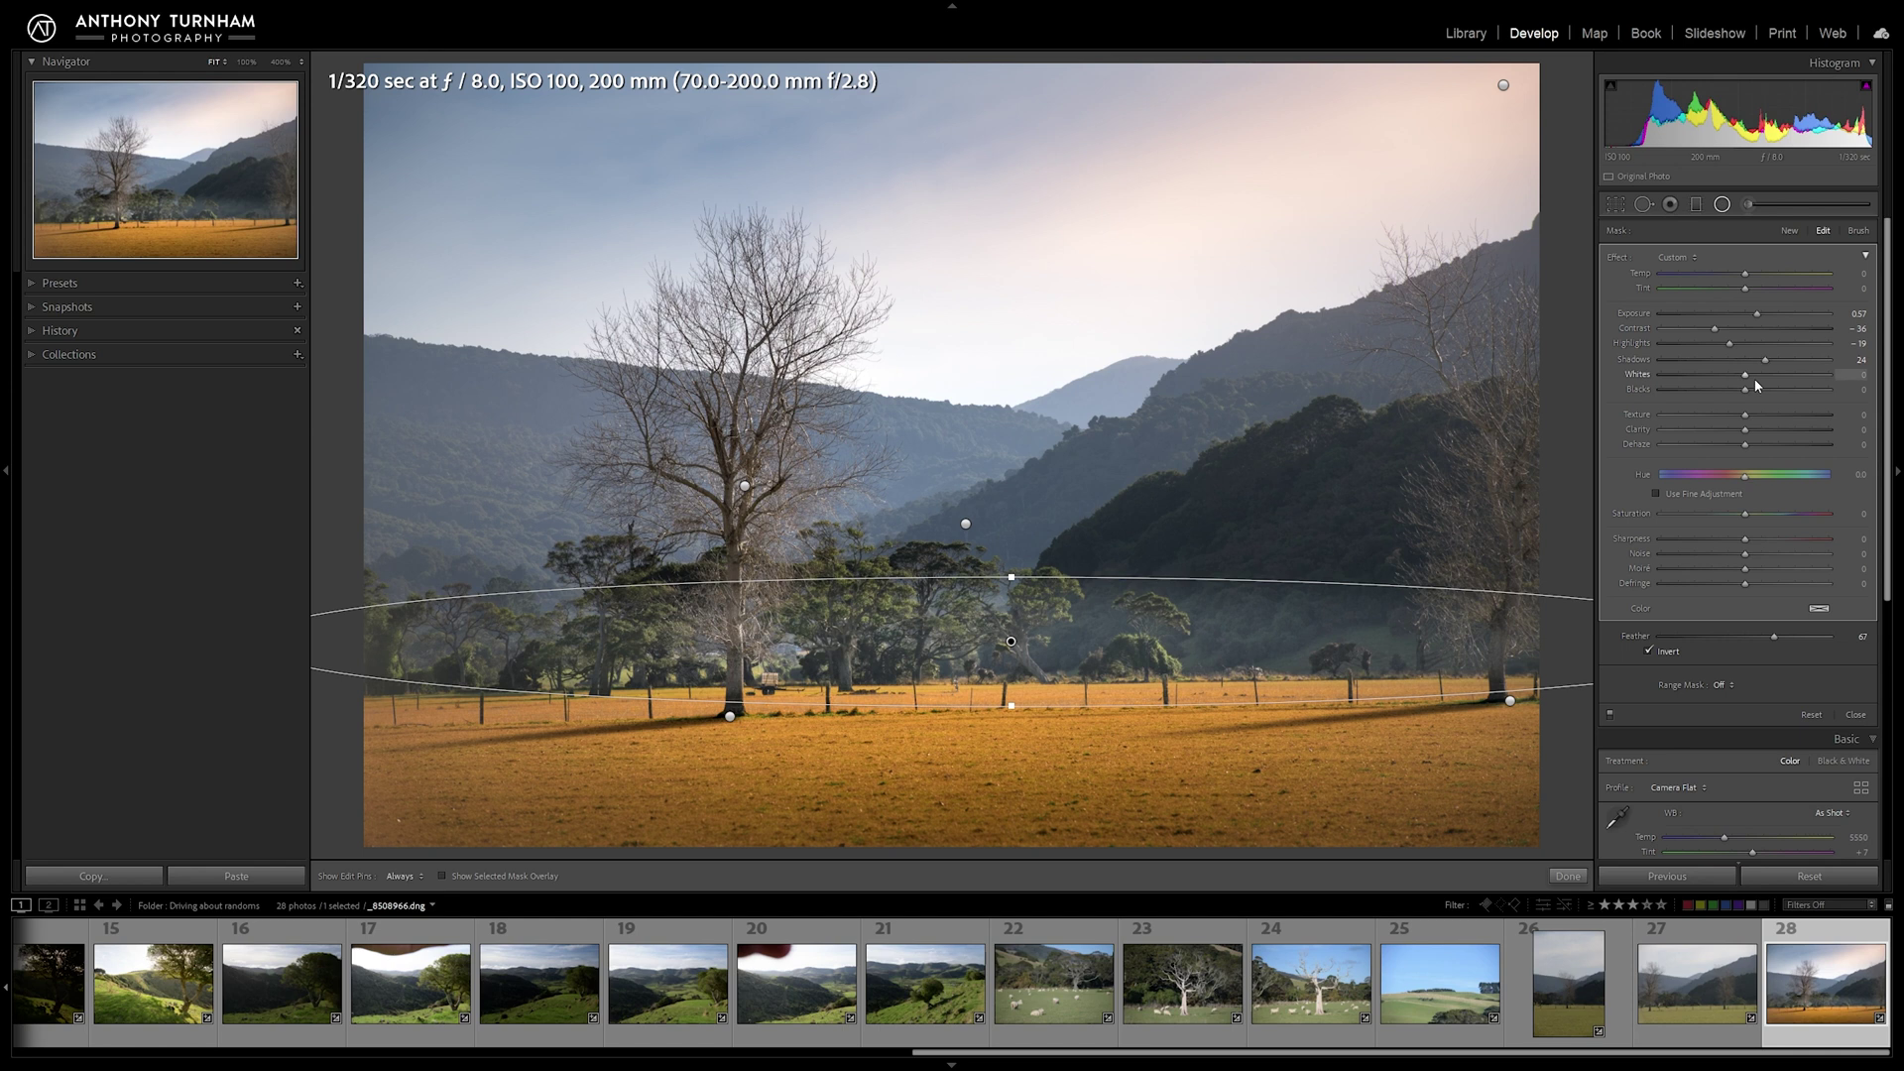
drag(1746, 374, 1733, 383)
drag(1749, 390, 1649, 408)
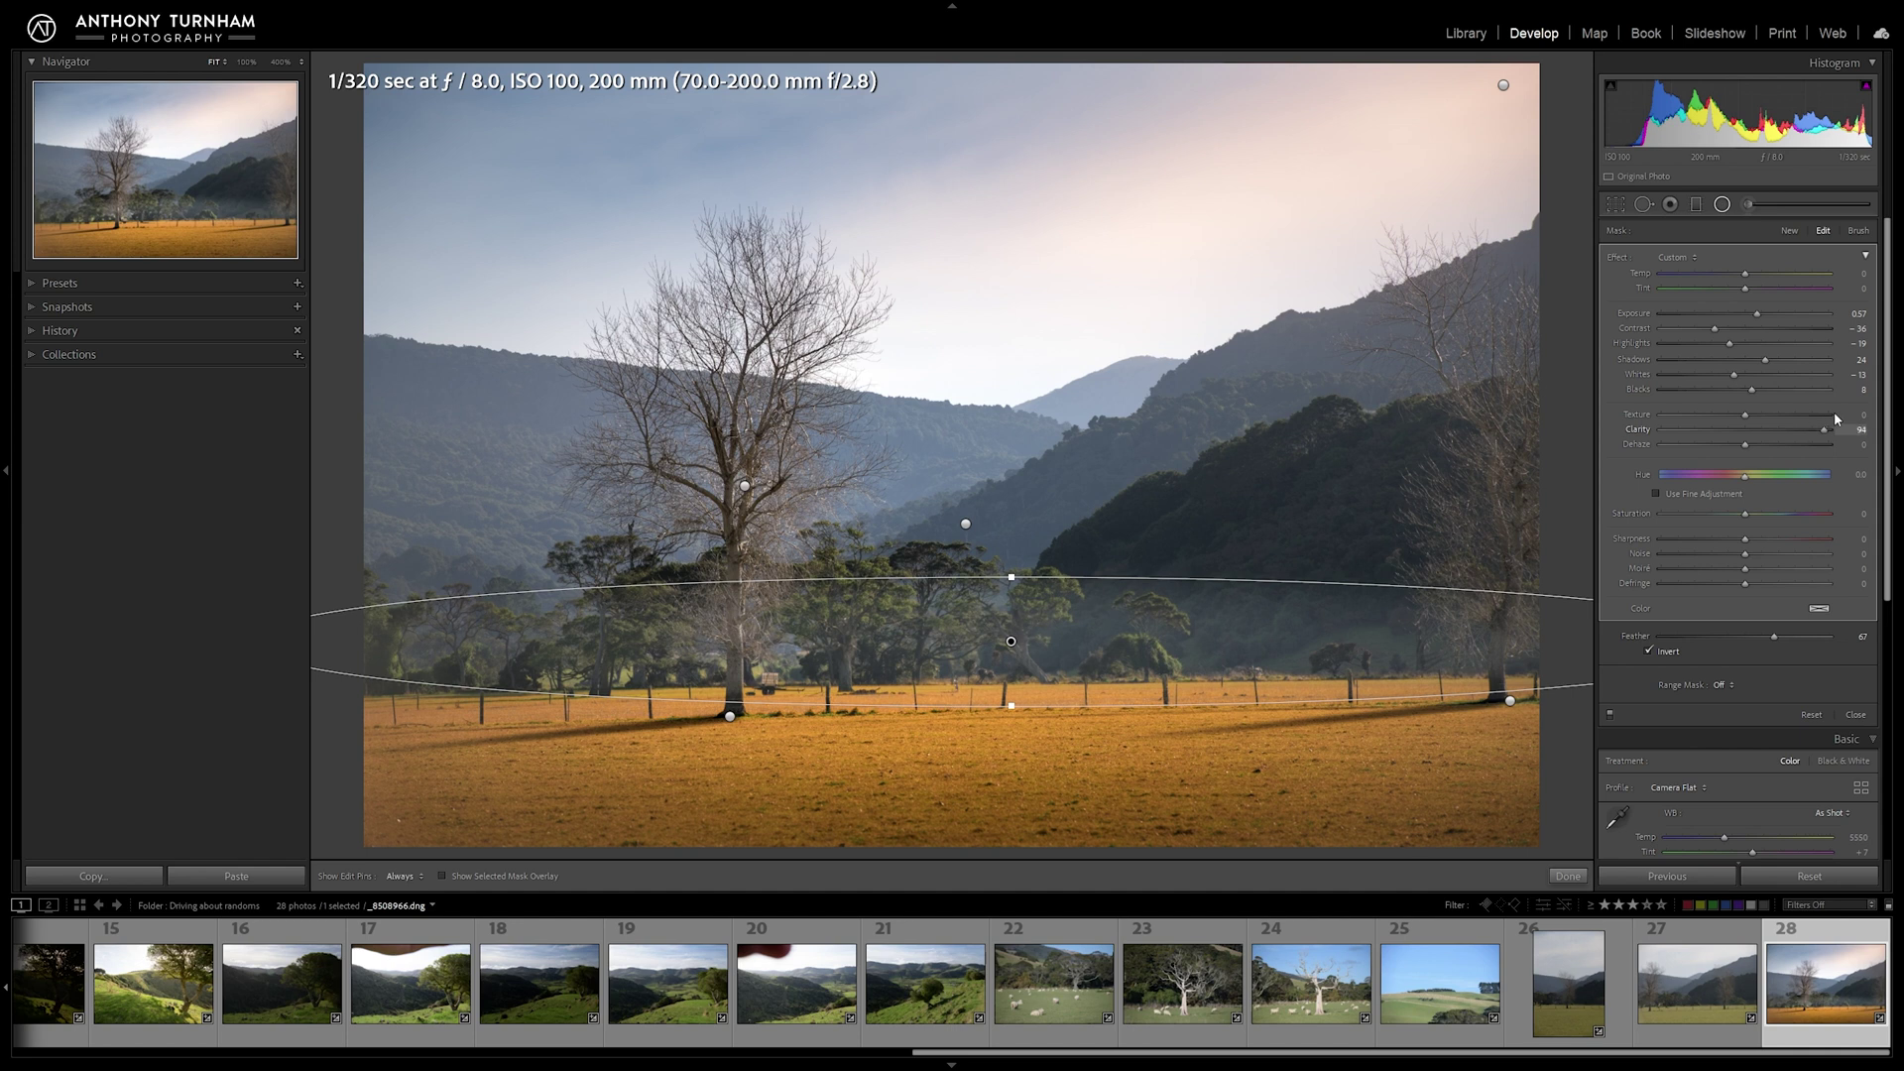
drag(1829, 430, 1870, 430)
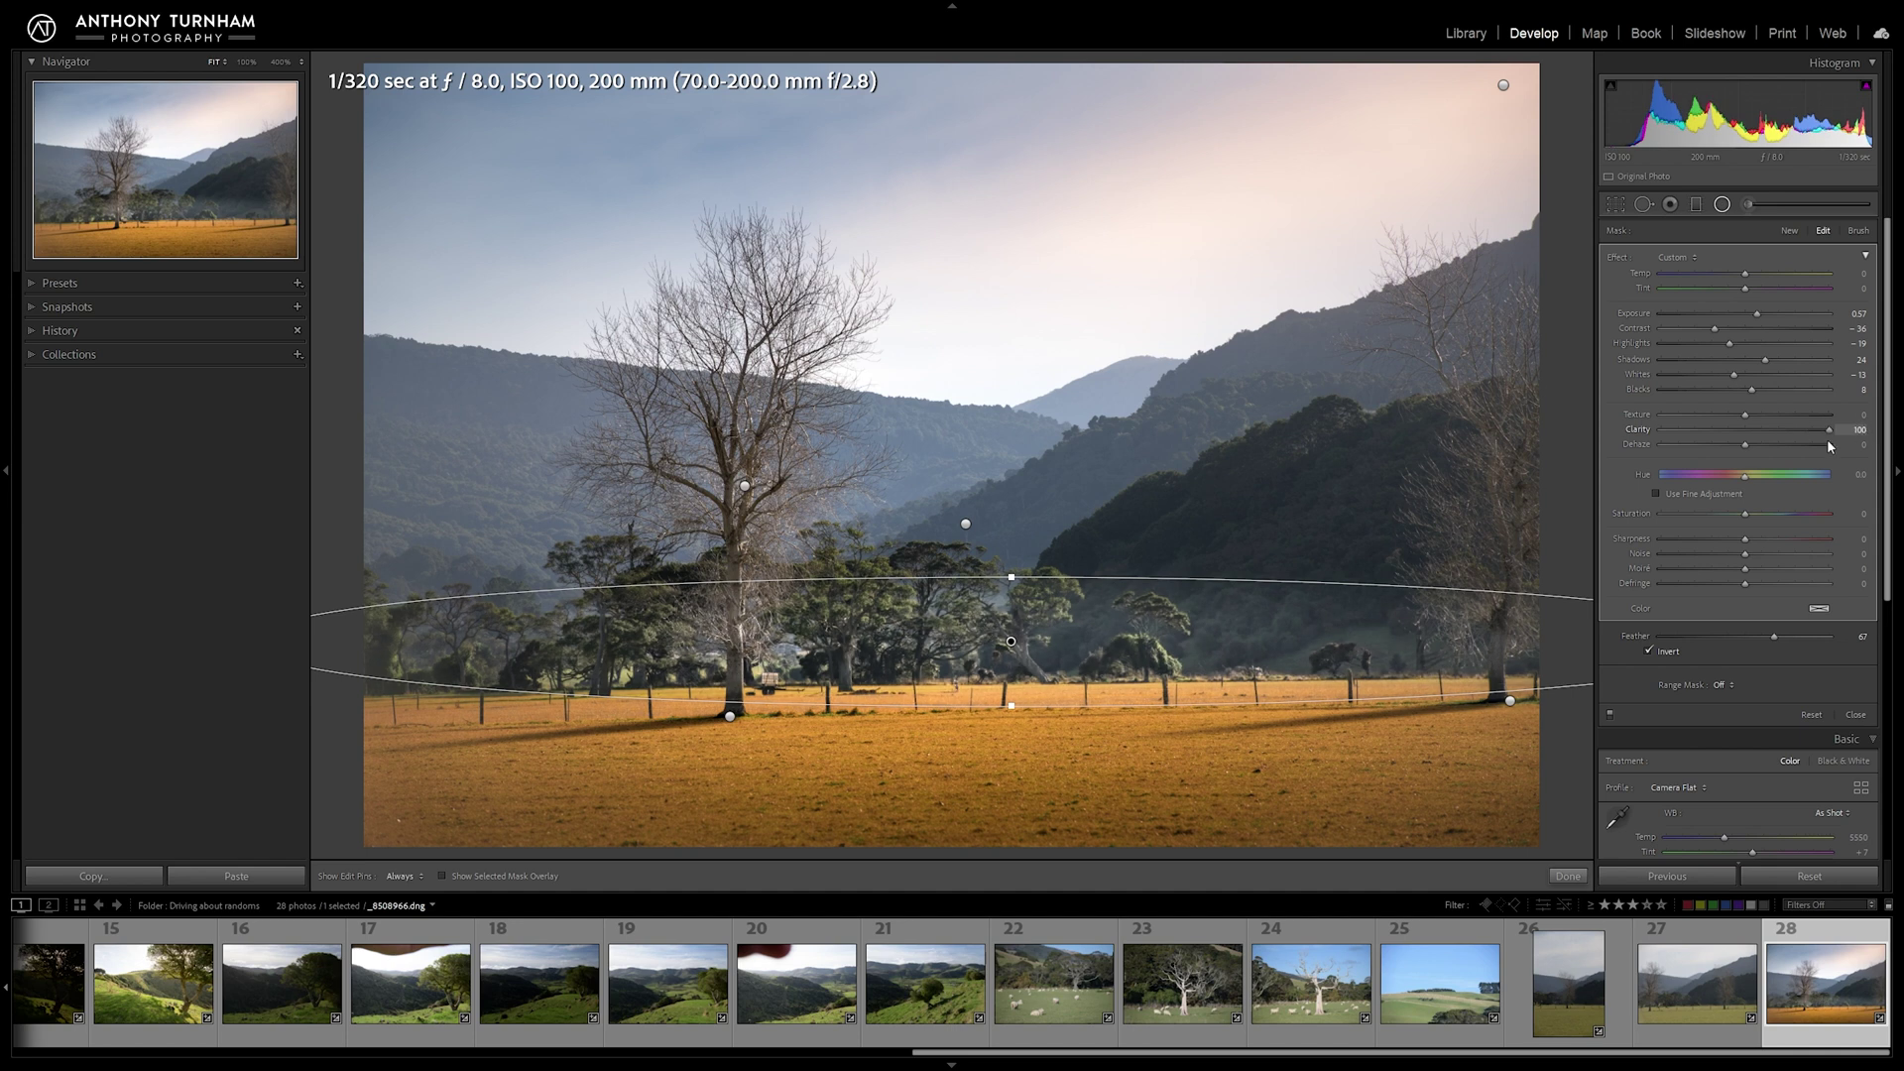
mouse_move(1773, 448)
mouse_down()
mouse_move(1646, 406)
mouse_move(1740, 441)
mouse_up()
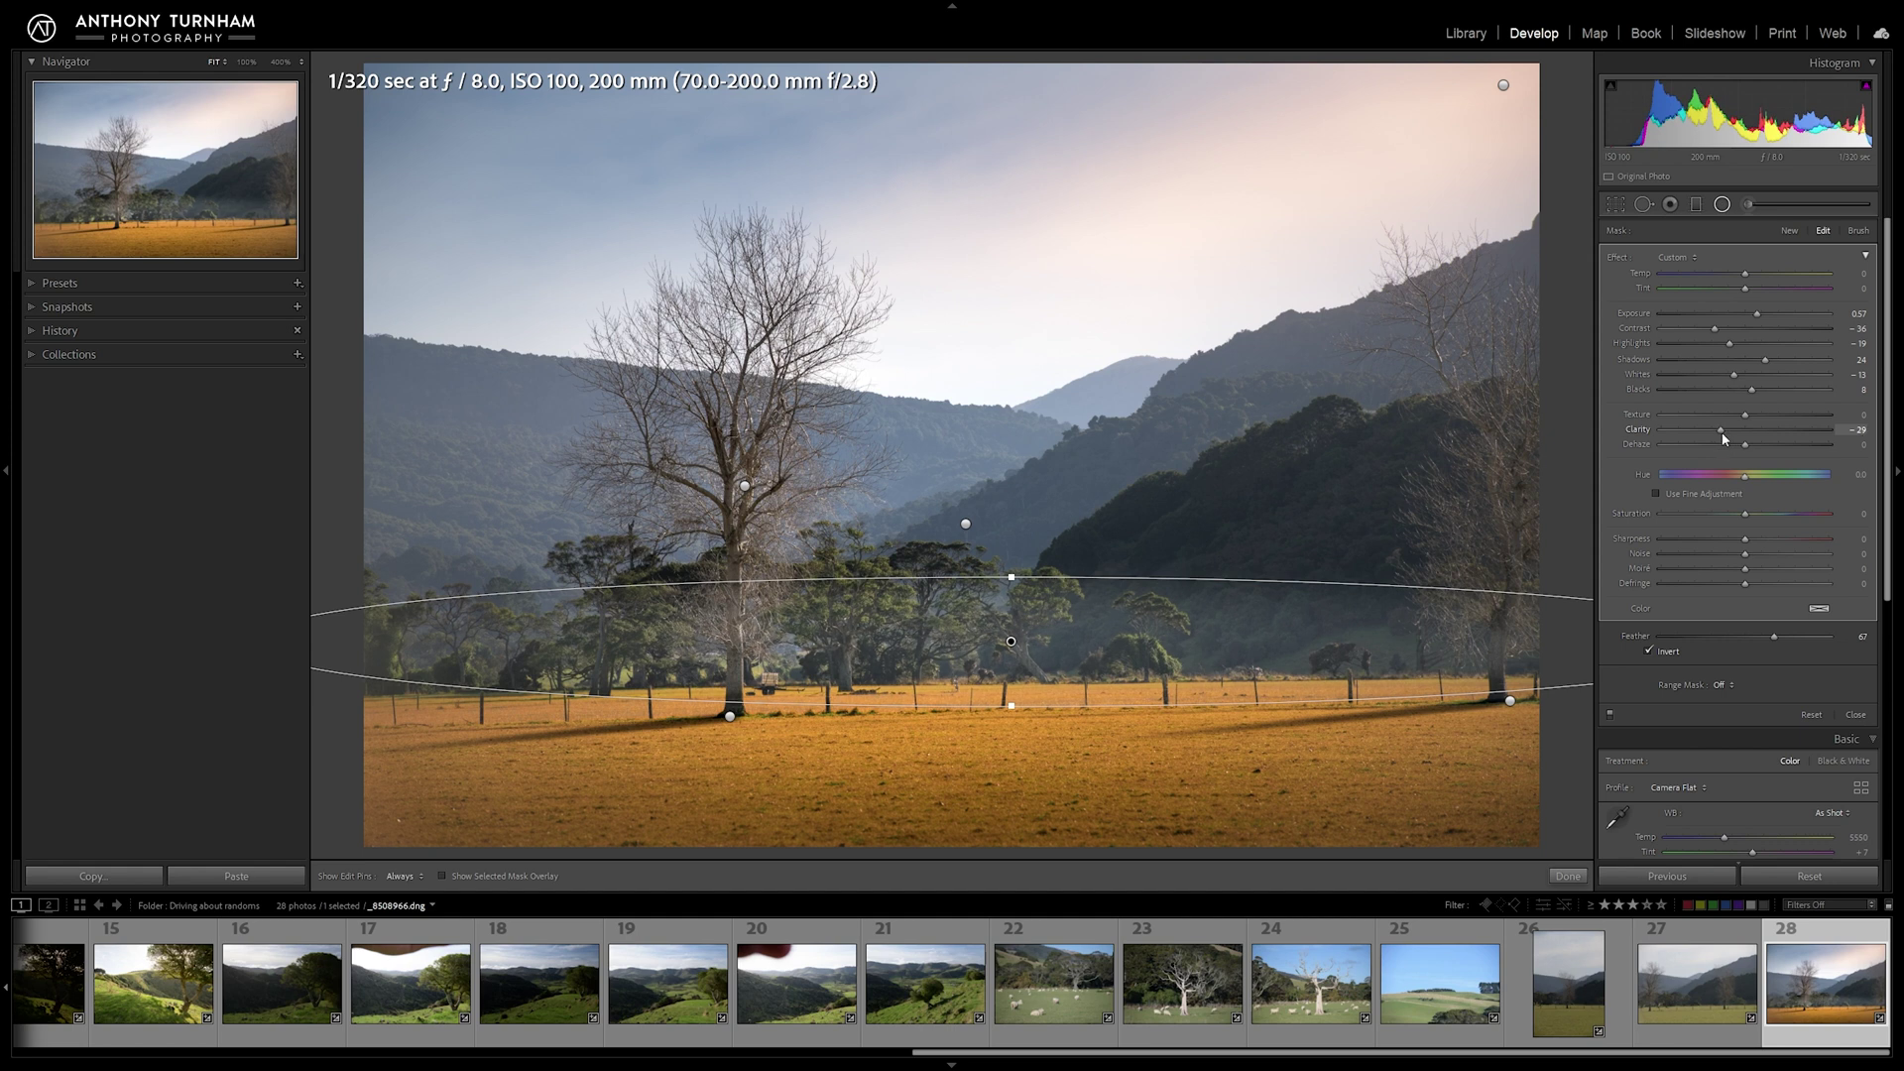
drag(1742, 445, 1723, 452)
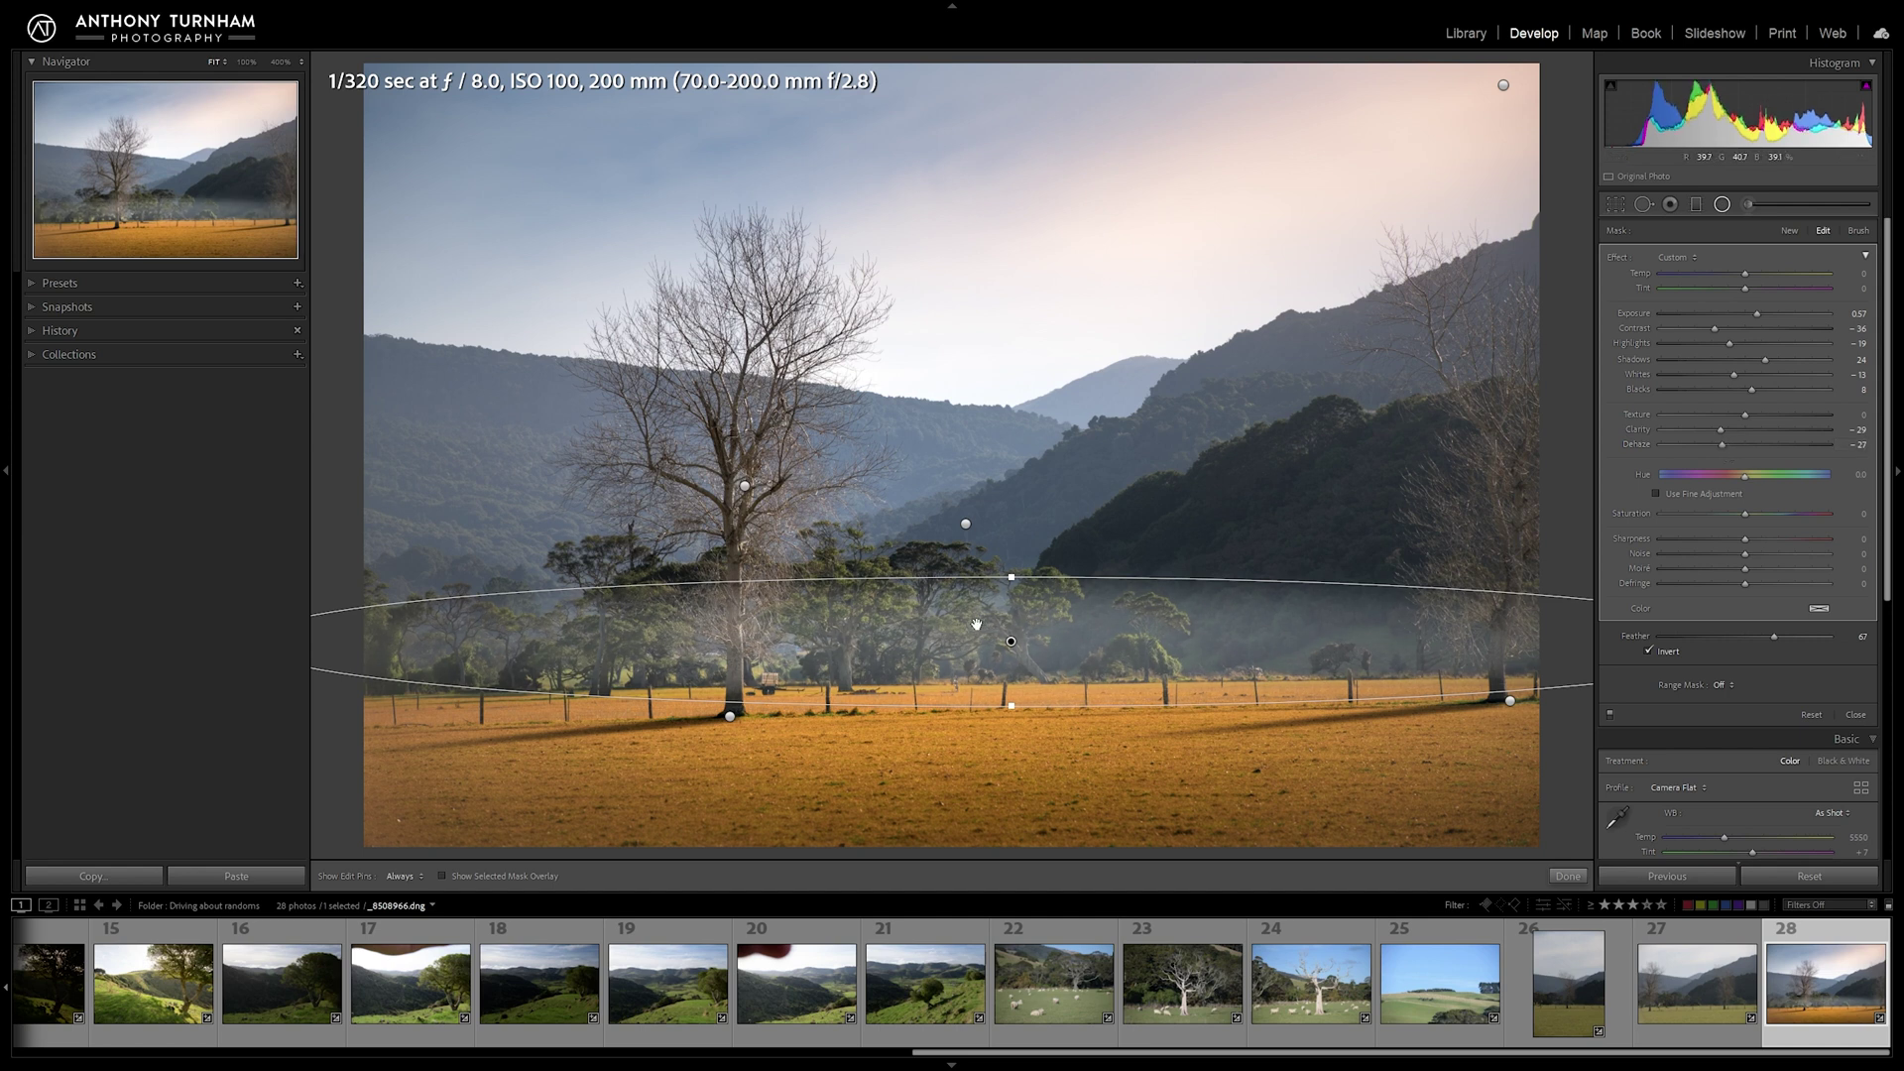
Step: Center the fog filter over the tree line, widen it to the left, and set Feather to 100
drag(1012, 639, 1193, 521)
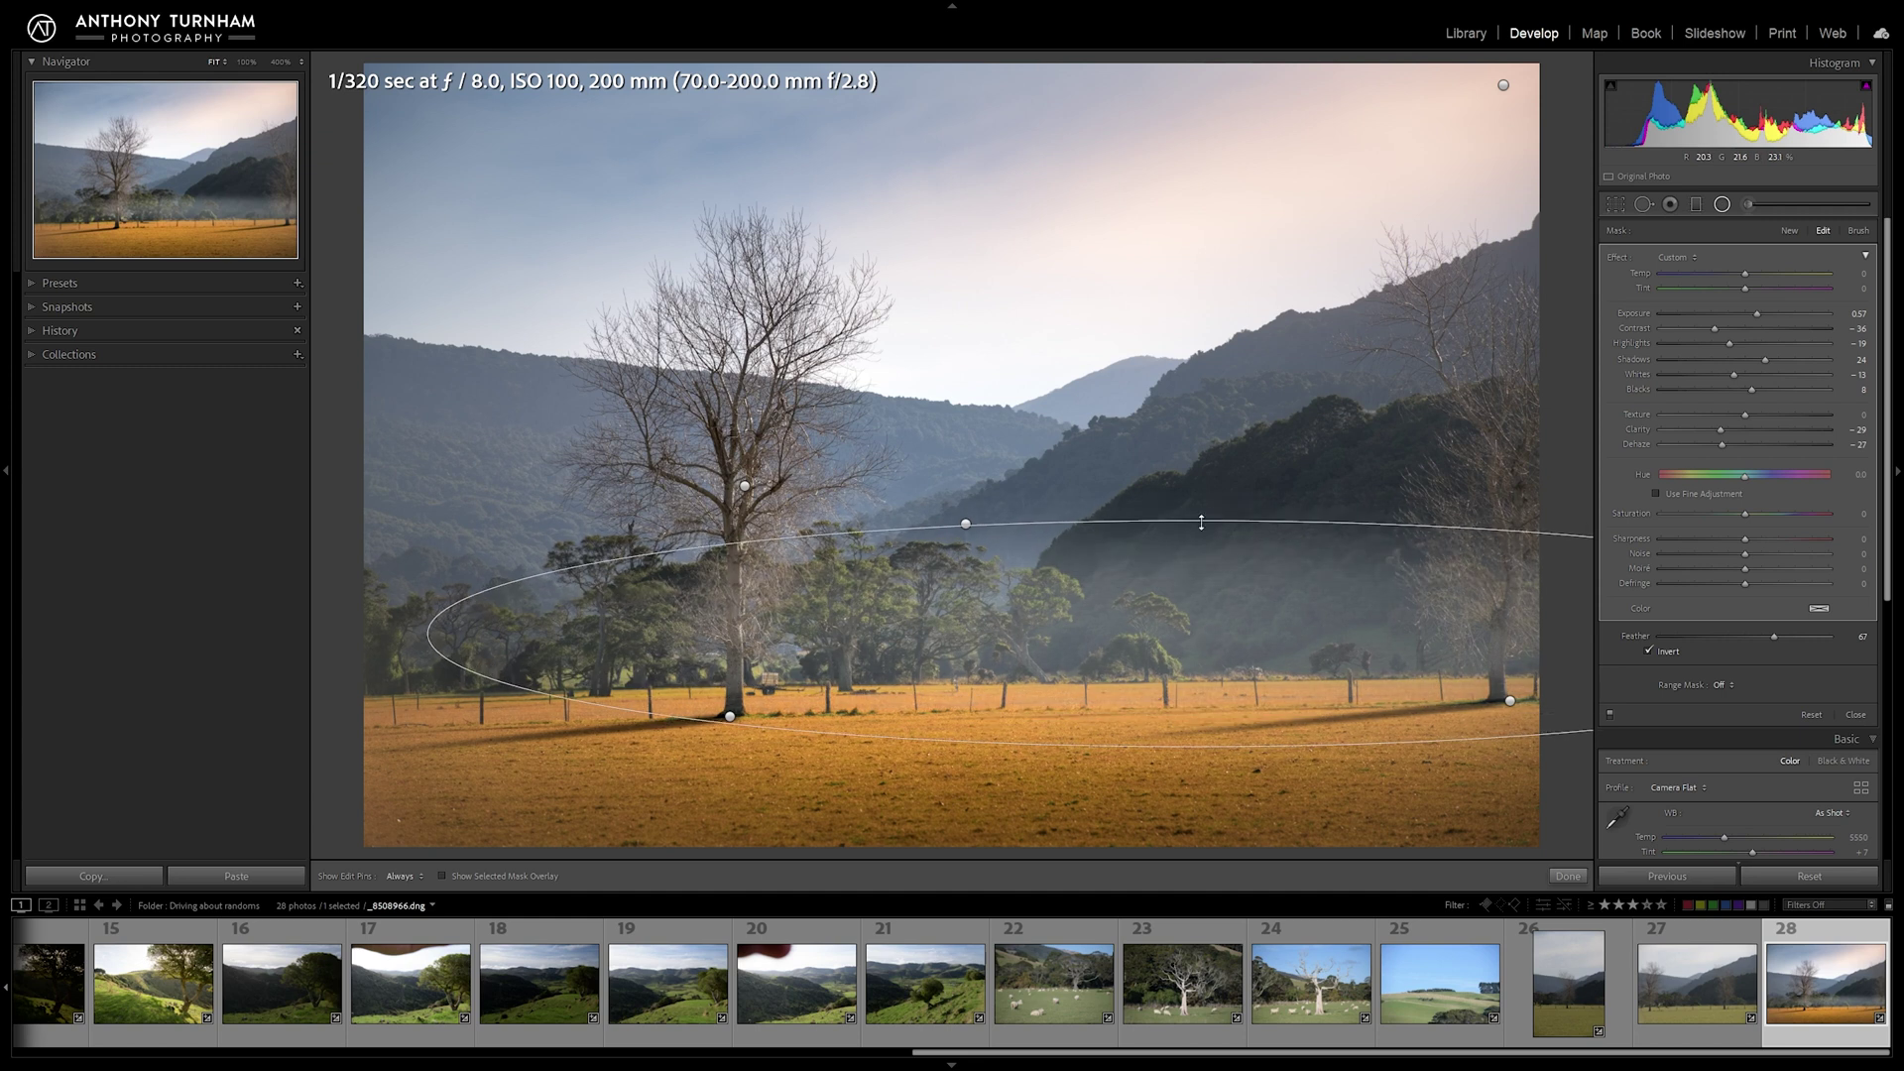
drag(428, 633, 312, 632)
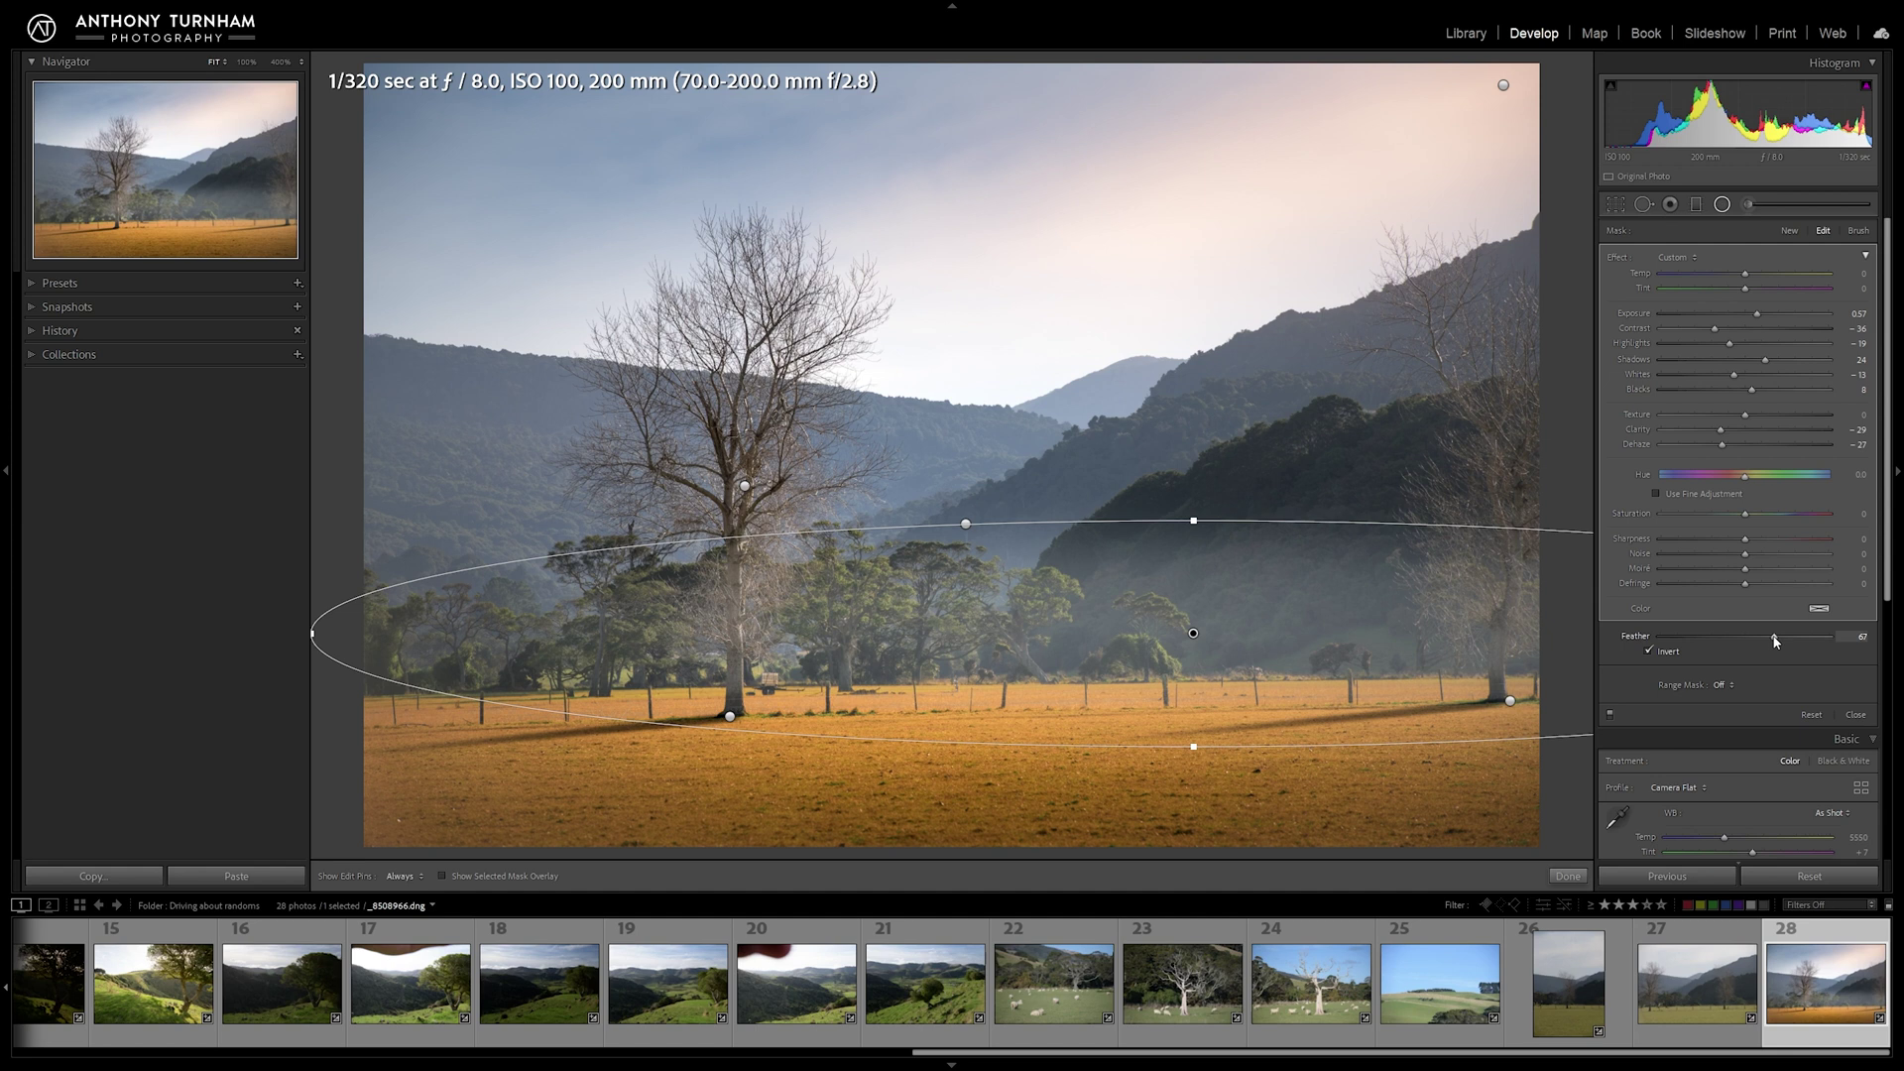
drag(1783, 642, 1854, 647)
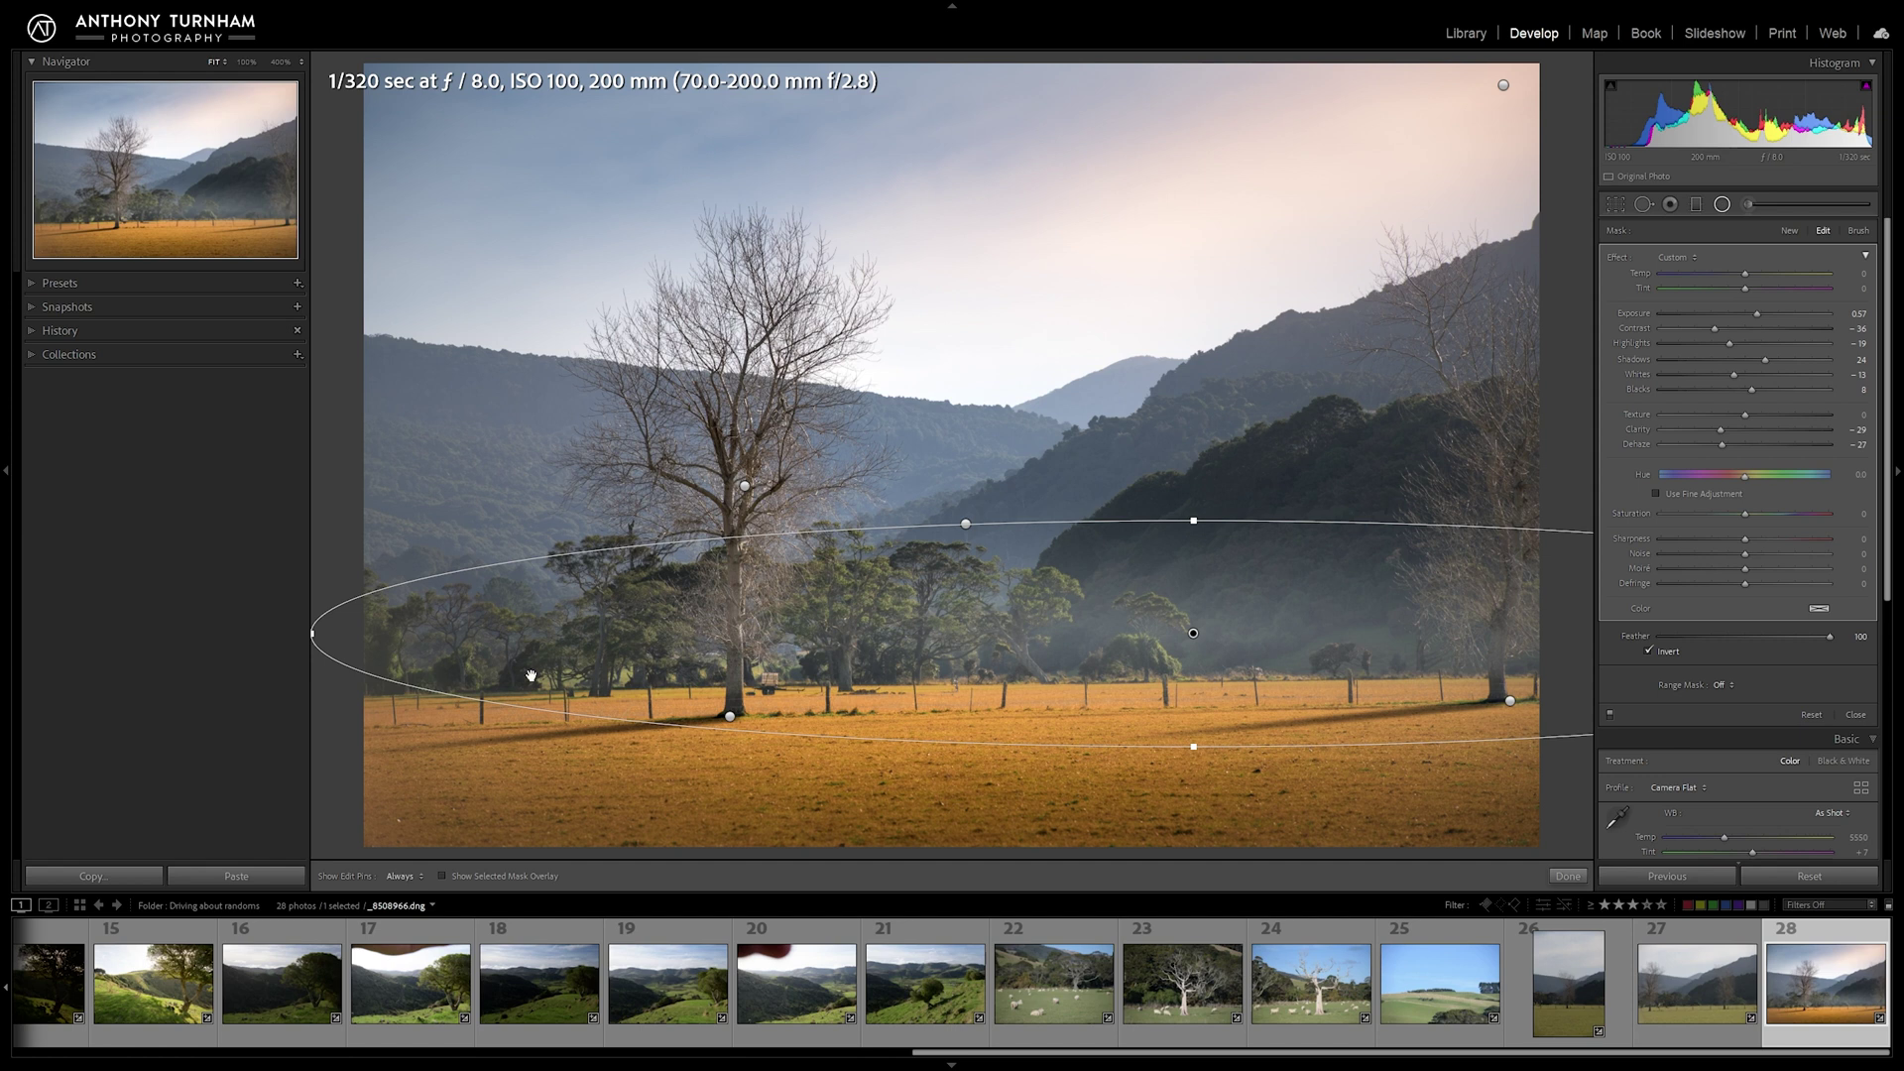
drag(1830, 639, 1662, 638)
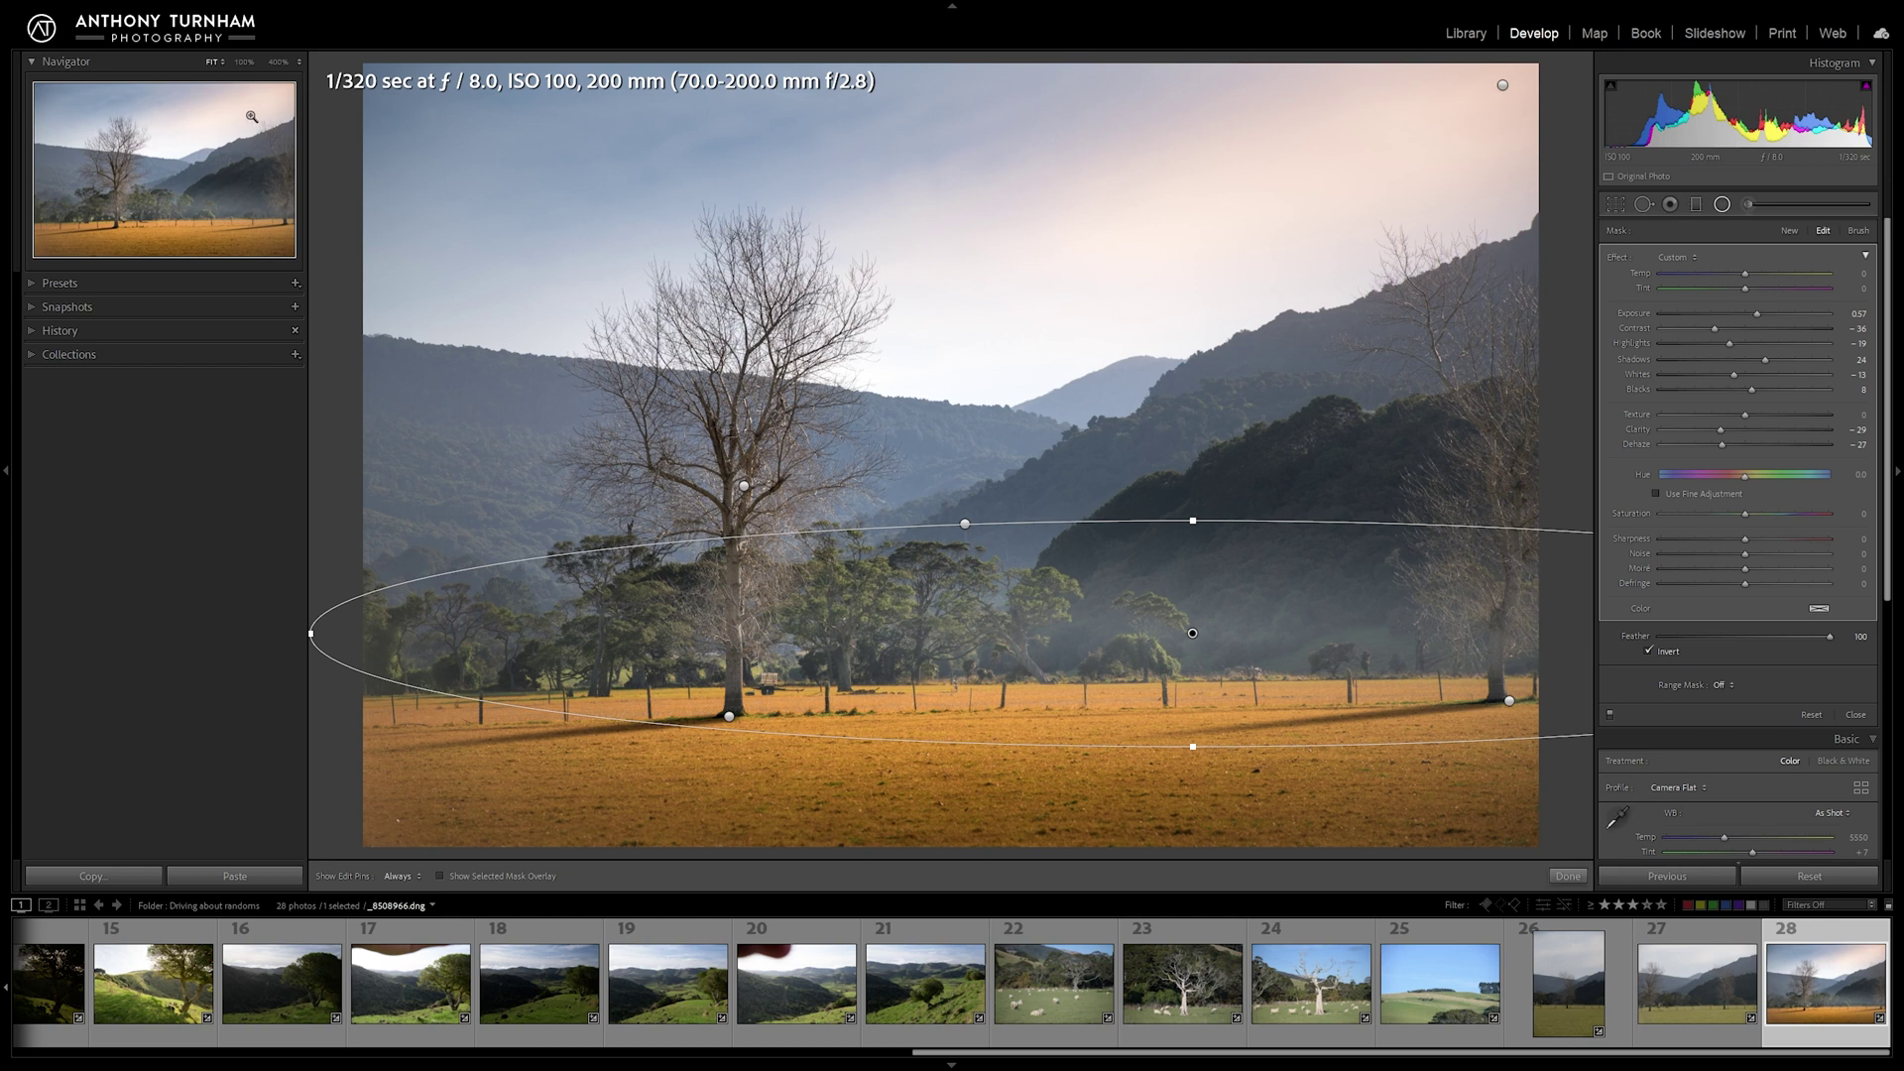
Step: At 12% zoom, stretch the fog filter past the photo's left edge and collapse its sliders to Amount
click(298, 64)
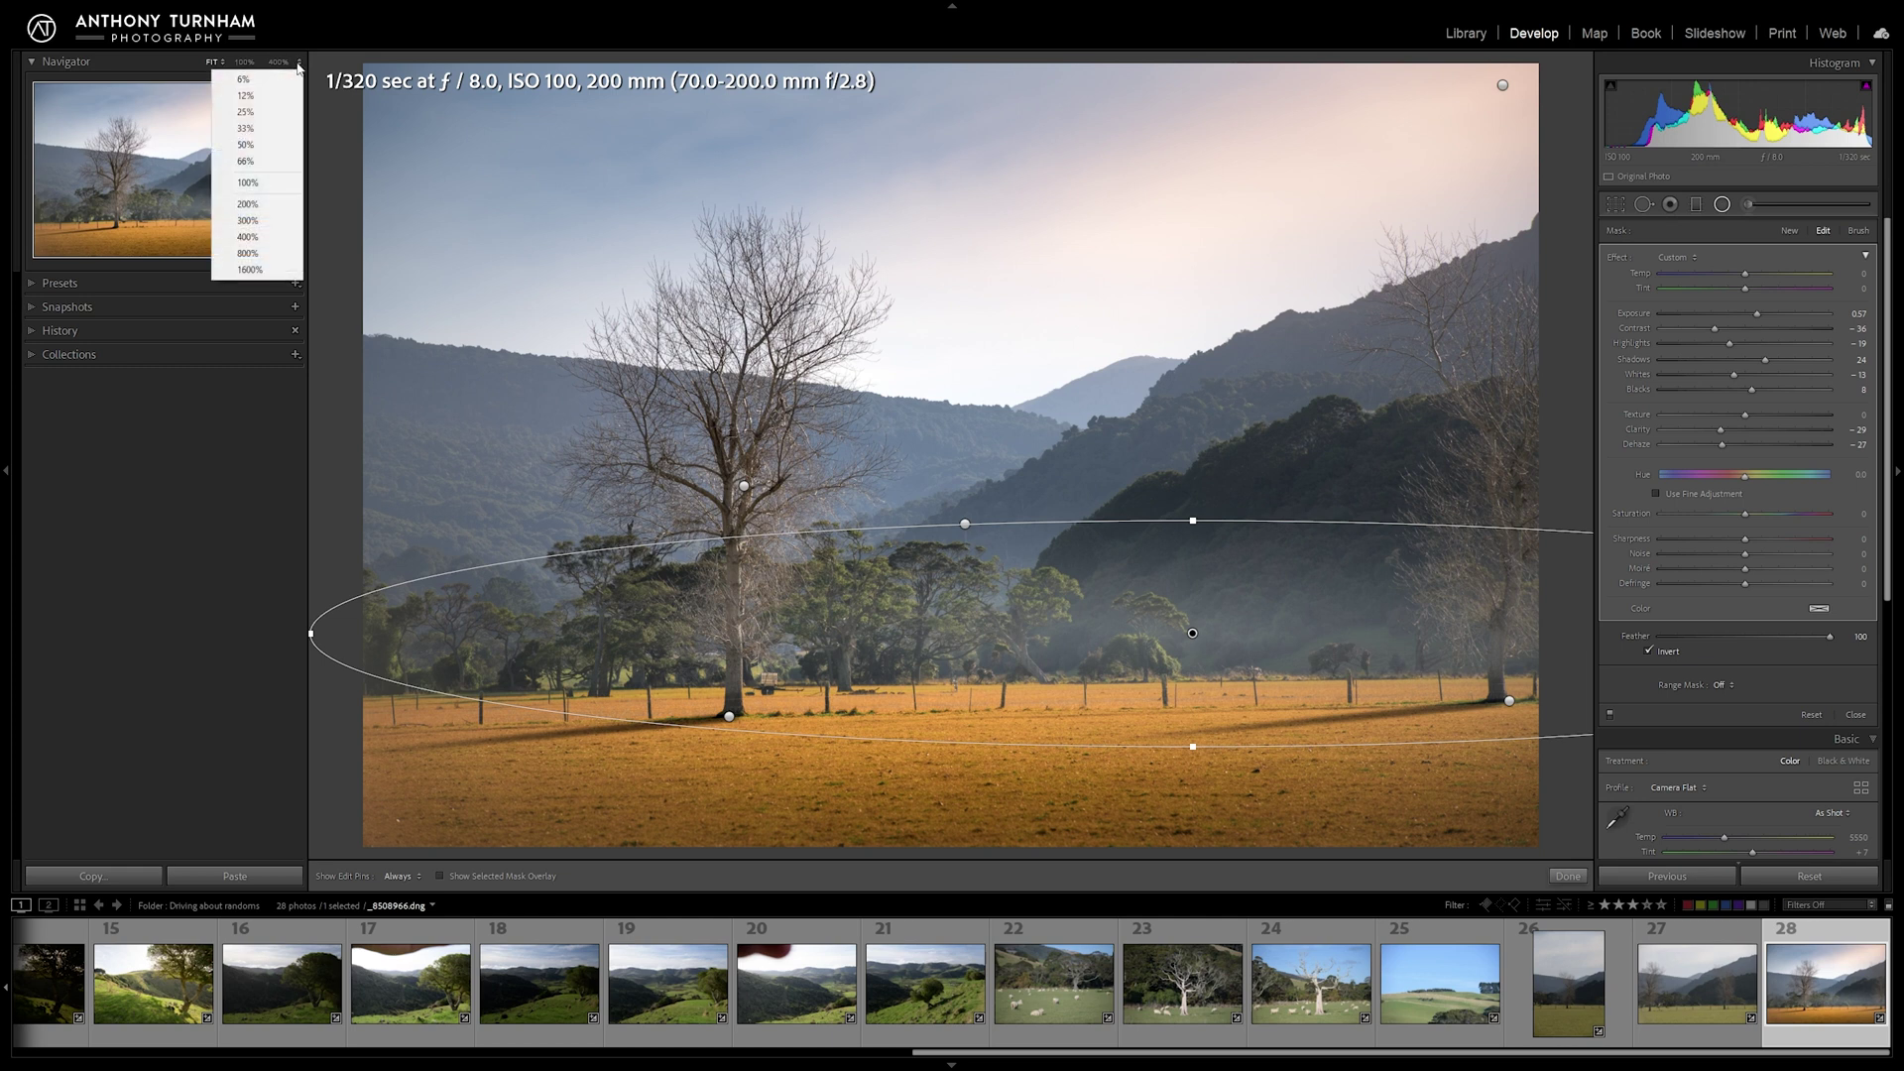
click(245, 95)
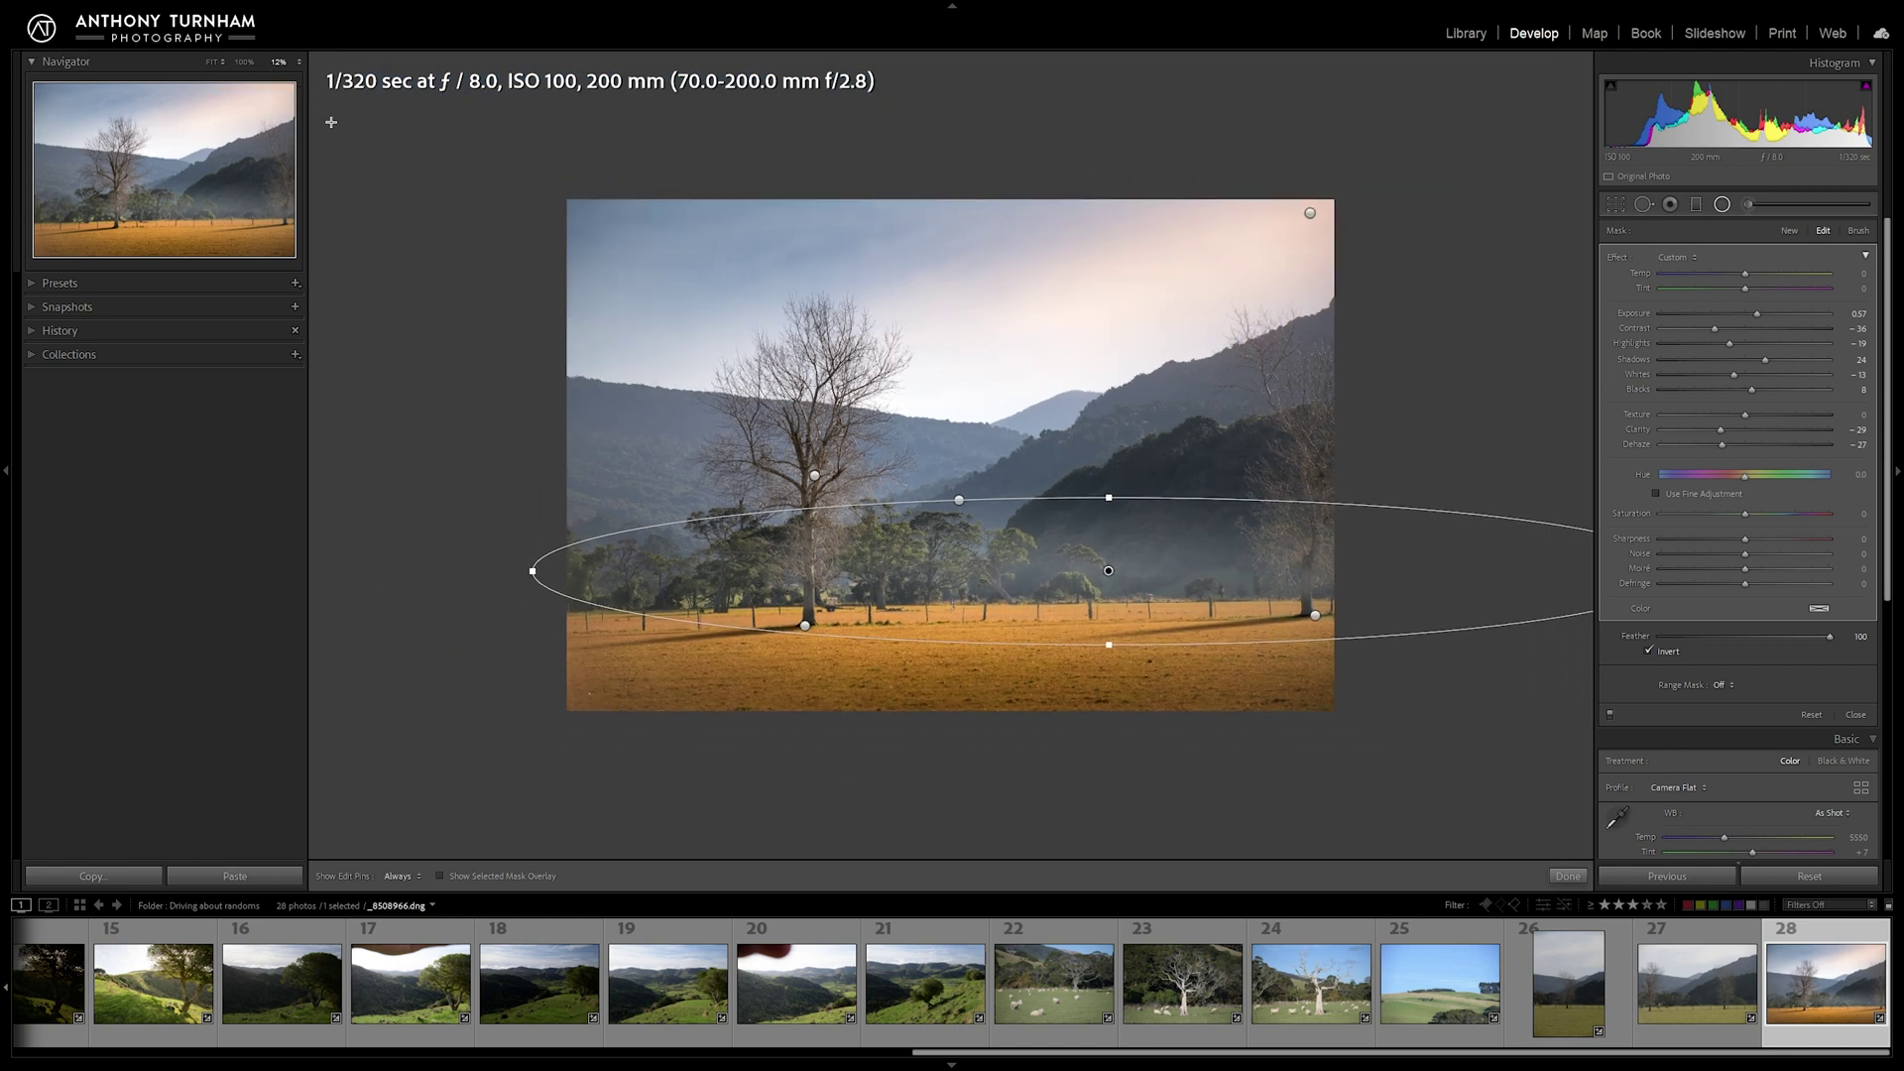
drag(532, 570, 276, 561)
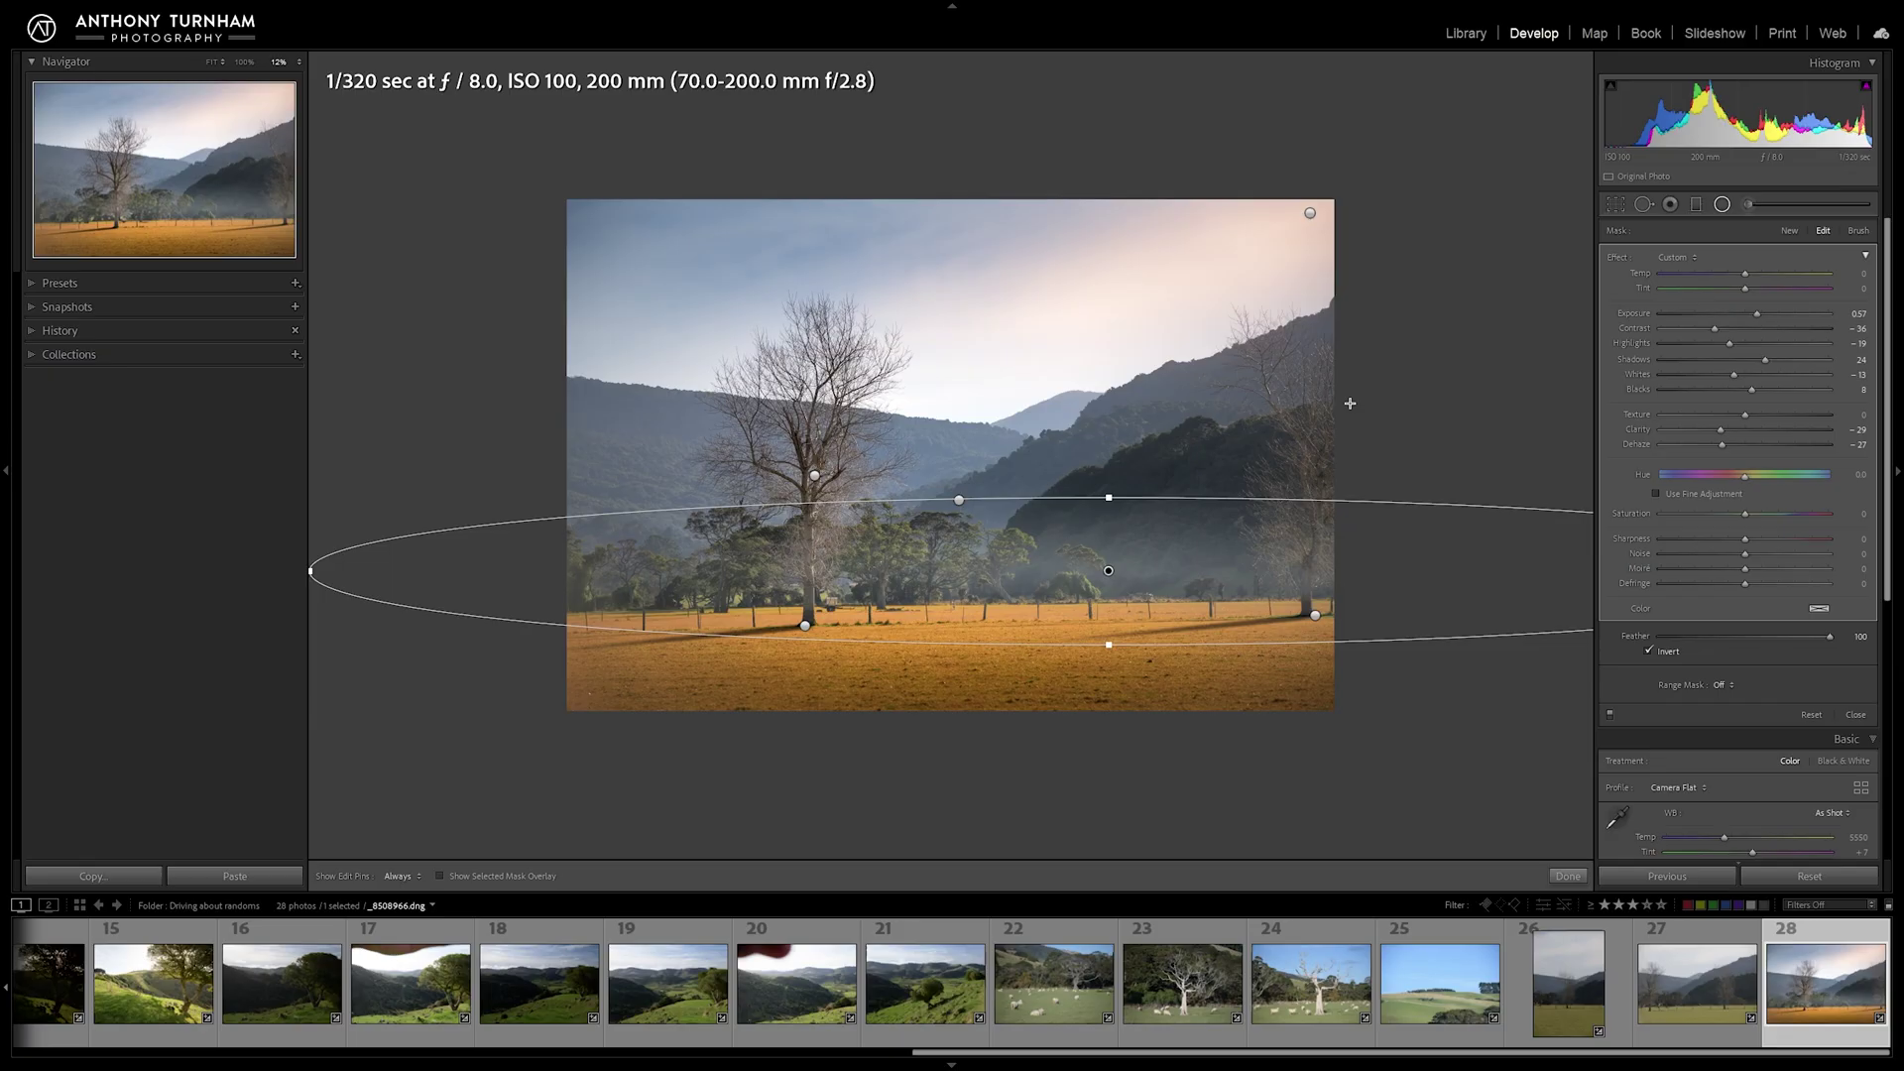
click(1868, 257)
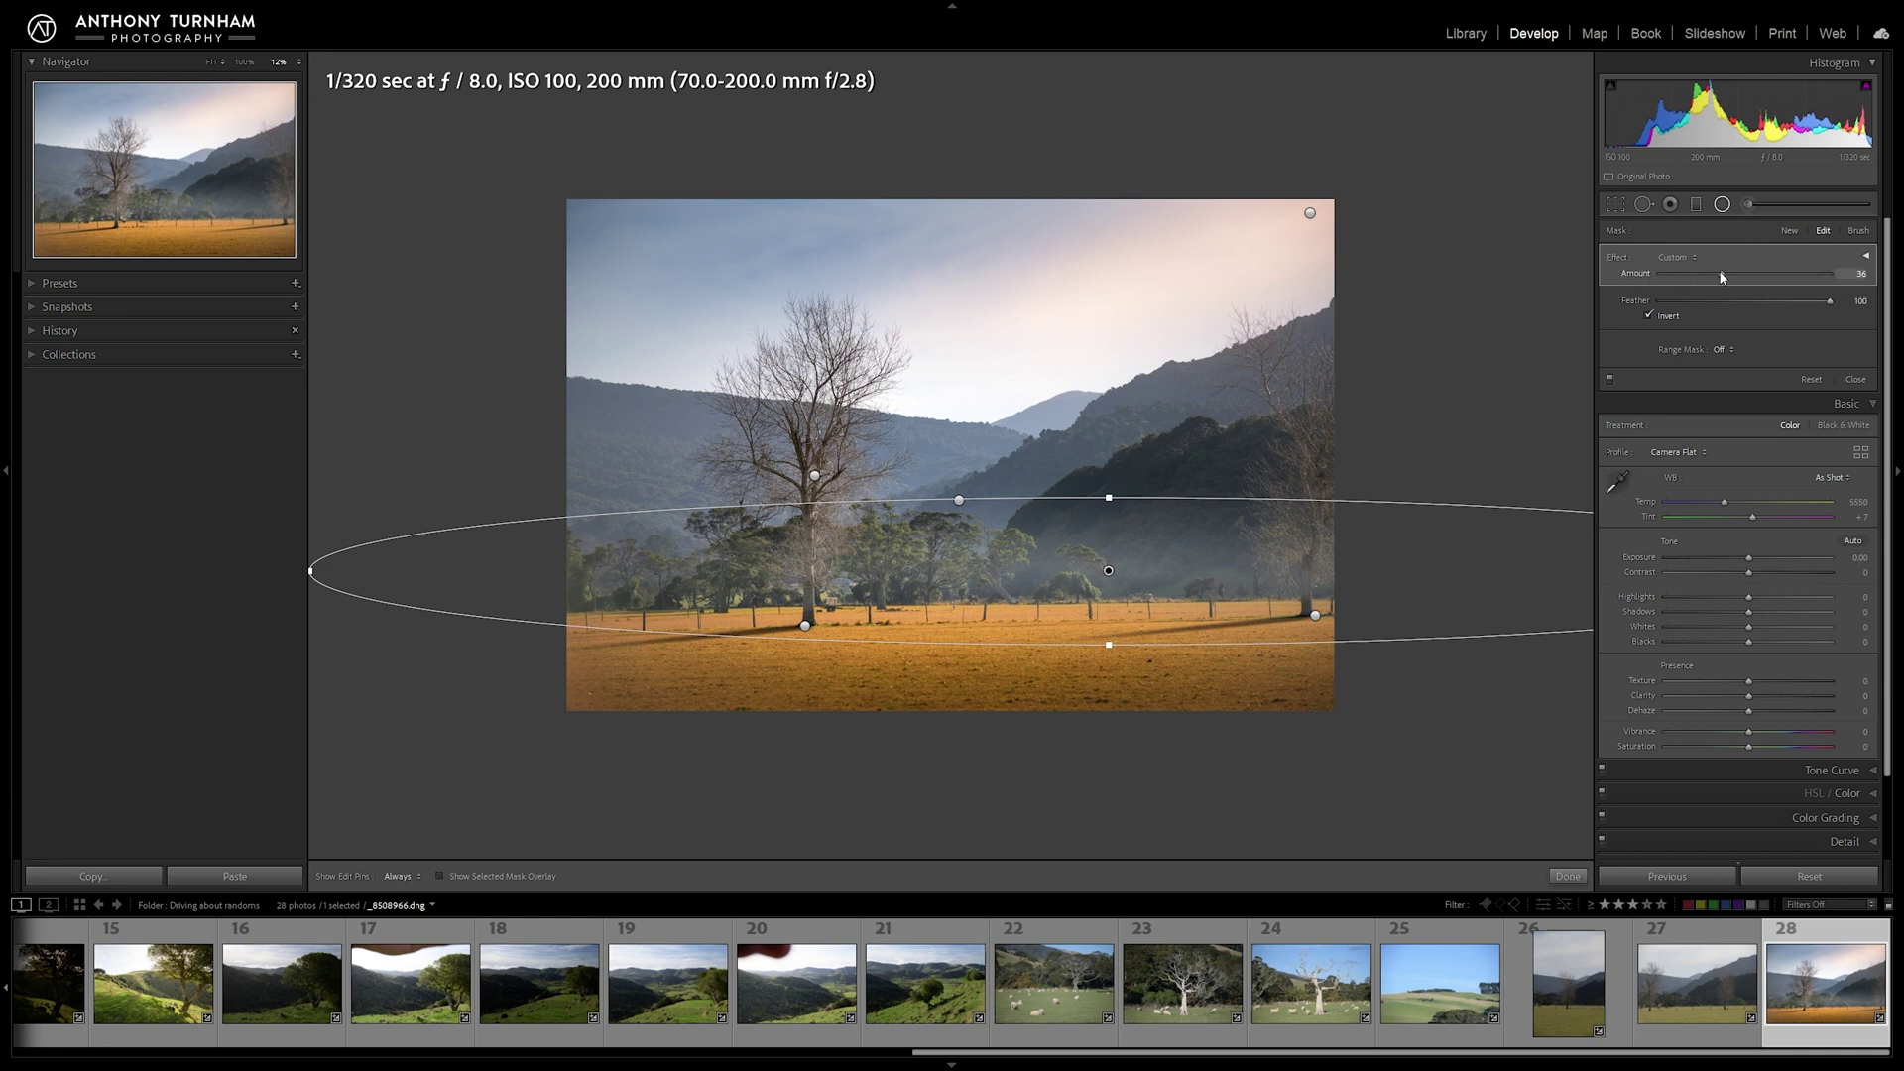
Step: Lower the fog filter's Amount to about 31, scaling Dehaze to −12 and Contrast to −16
drag(1716, 276, 1696, 273)
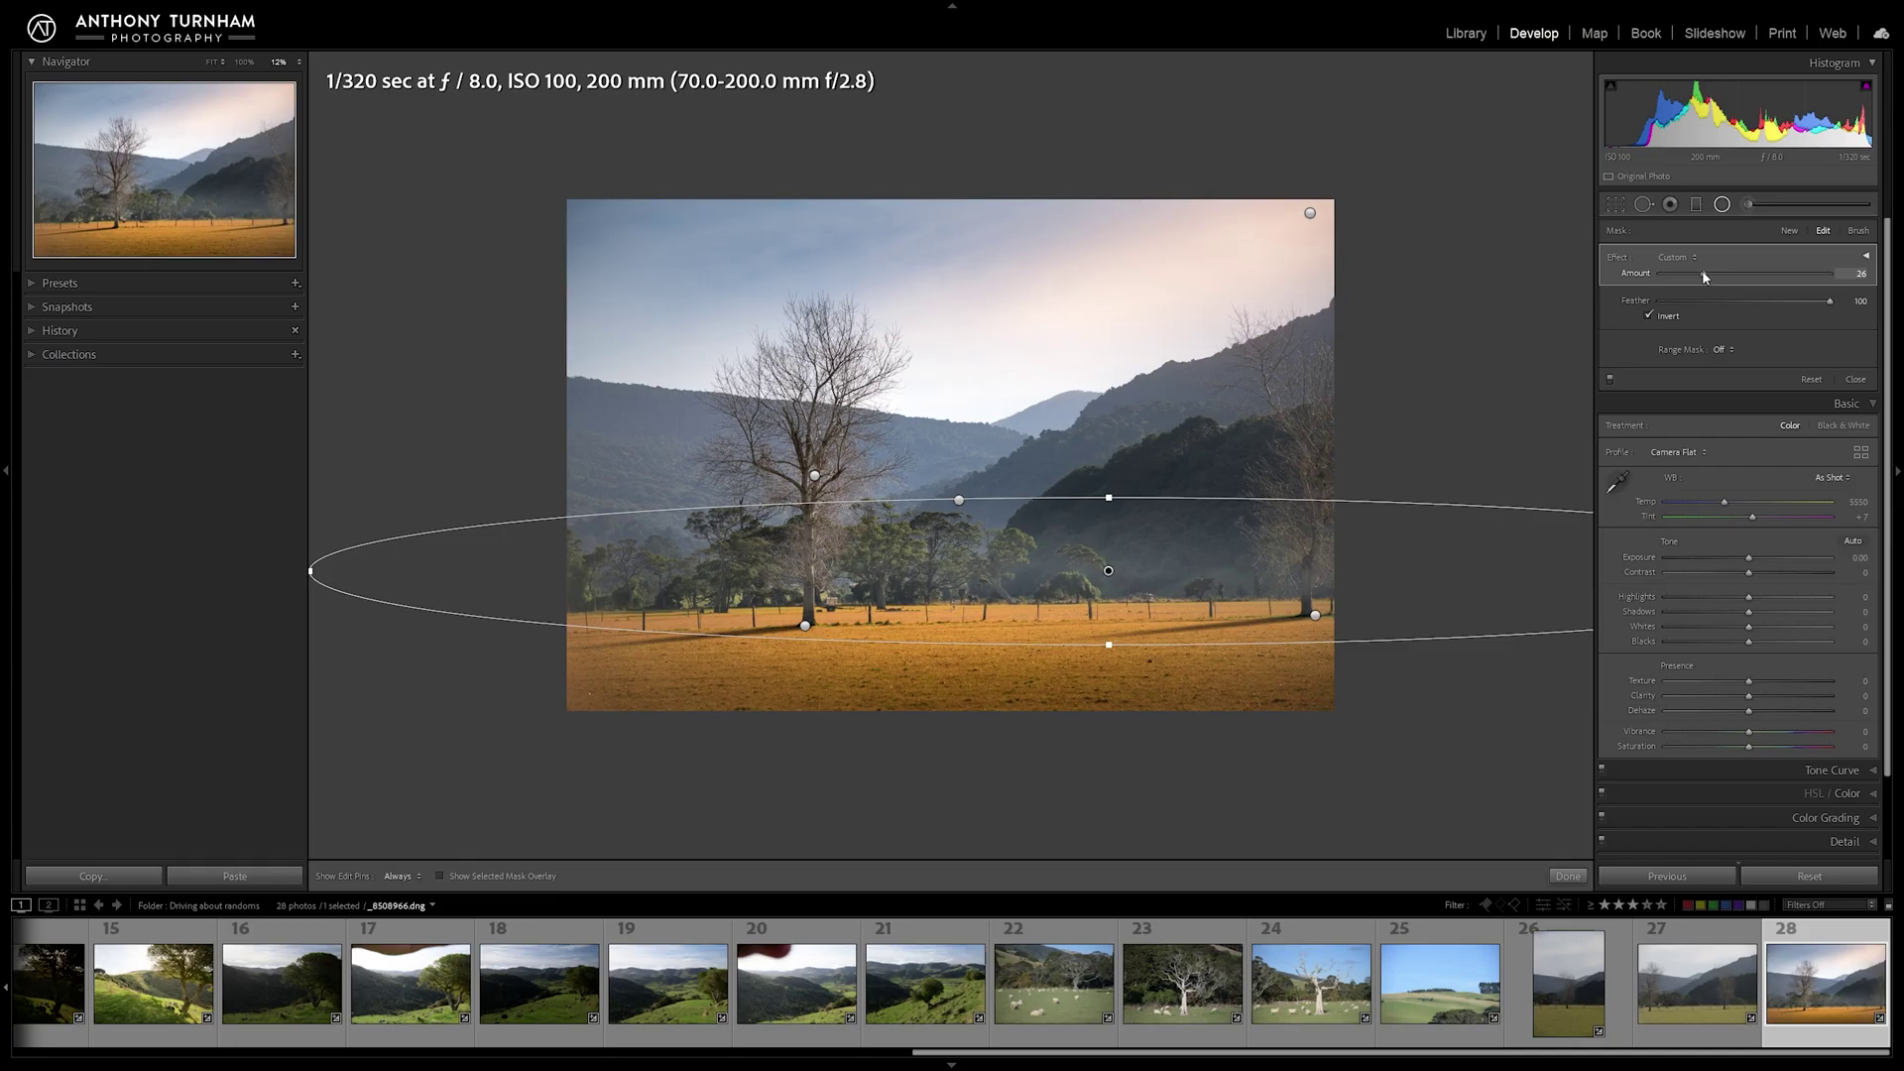
mouse_move(1701, 272)
mouse_down()
mouse_move(1797, 272)
mouse_move(1688, 273)
mouse_up()
click(1863, 256)
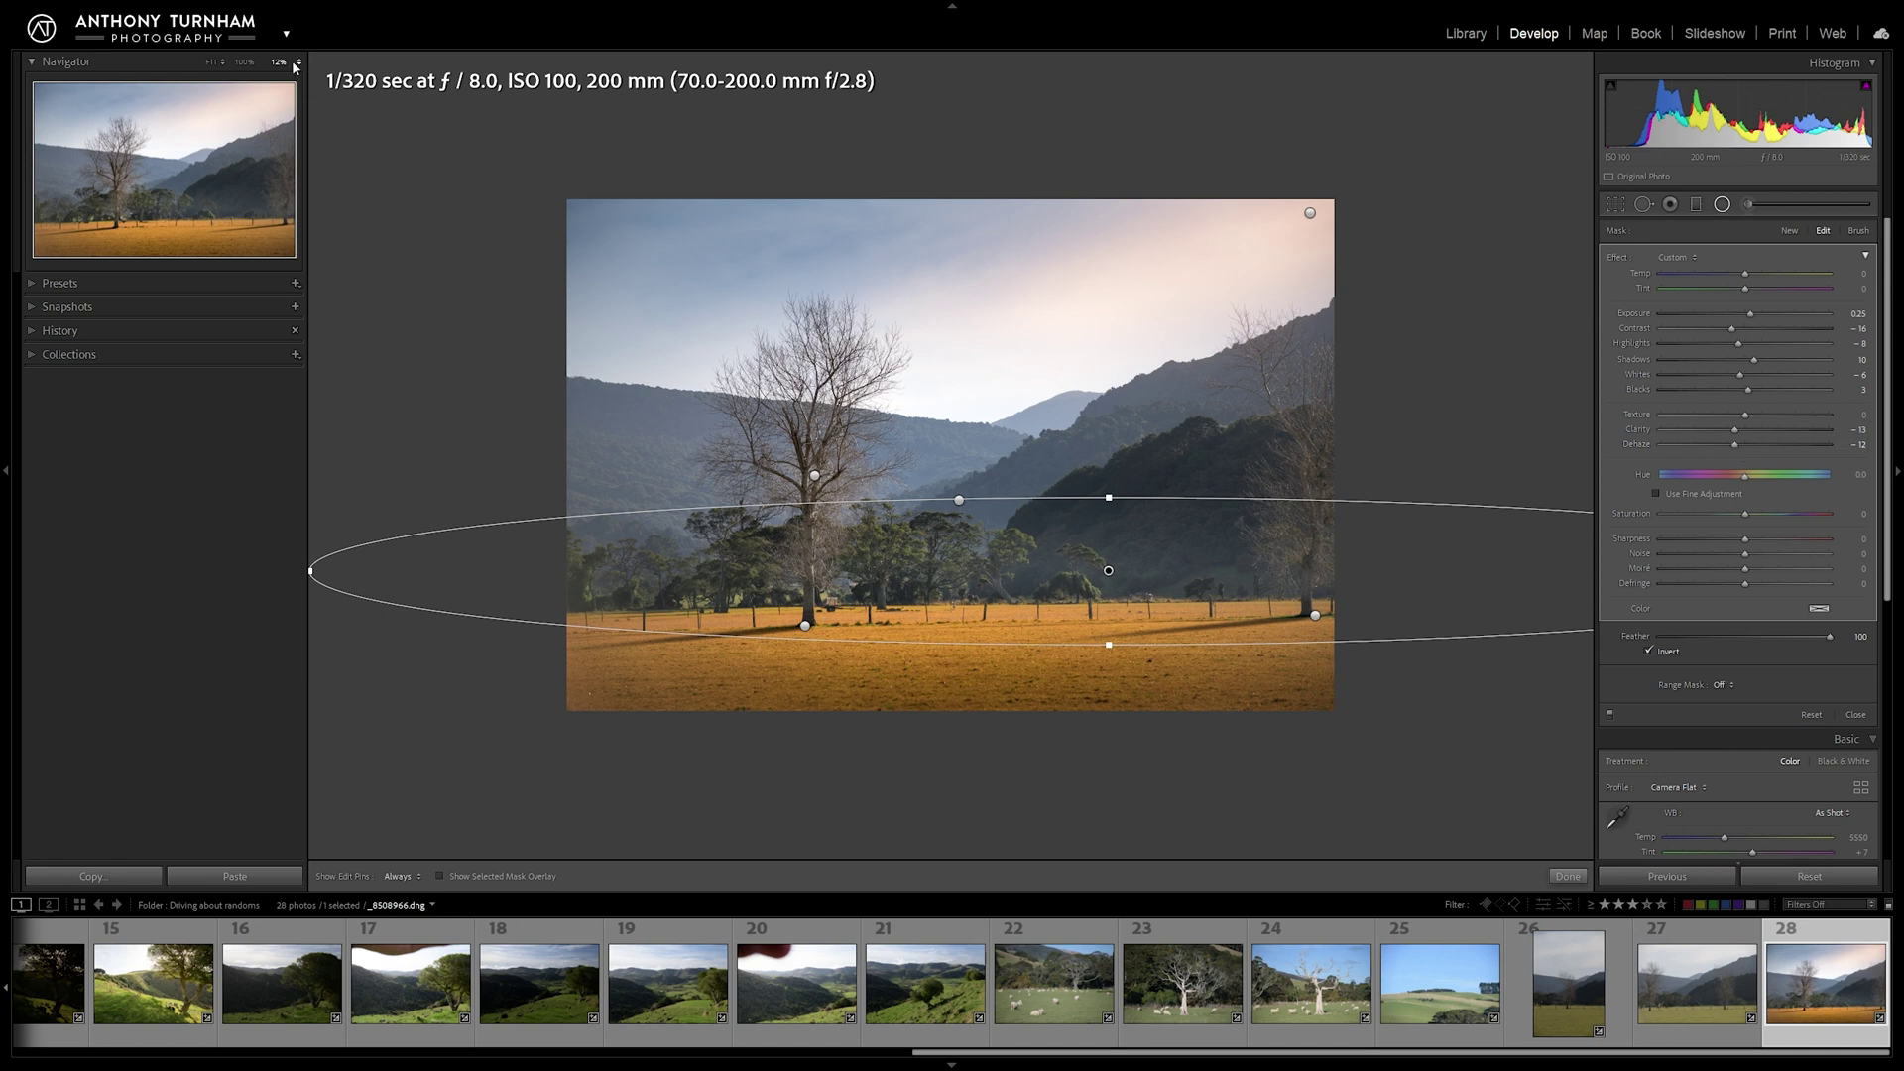
Step: Fit the photo in view, close the fog filter, and toggle the Before view on and off
click(210, 63)
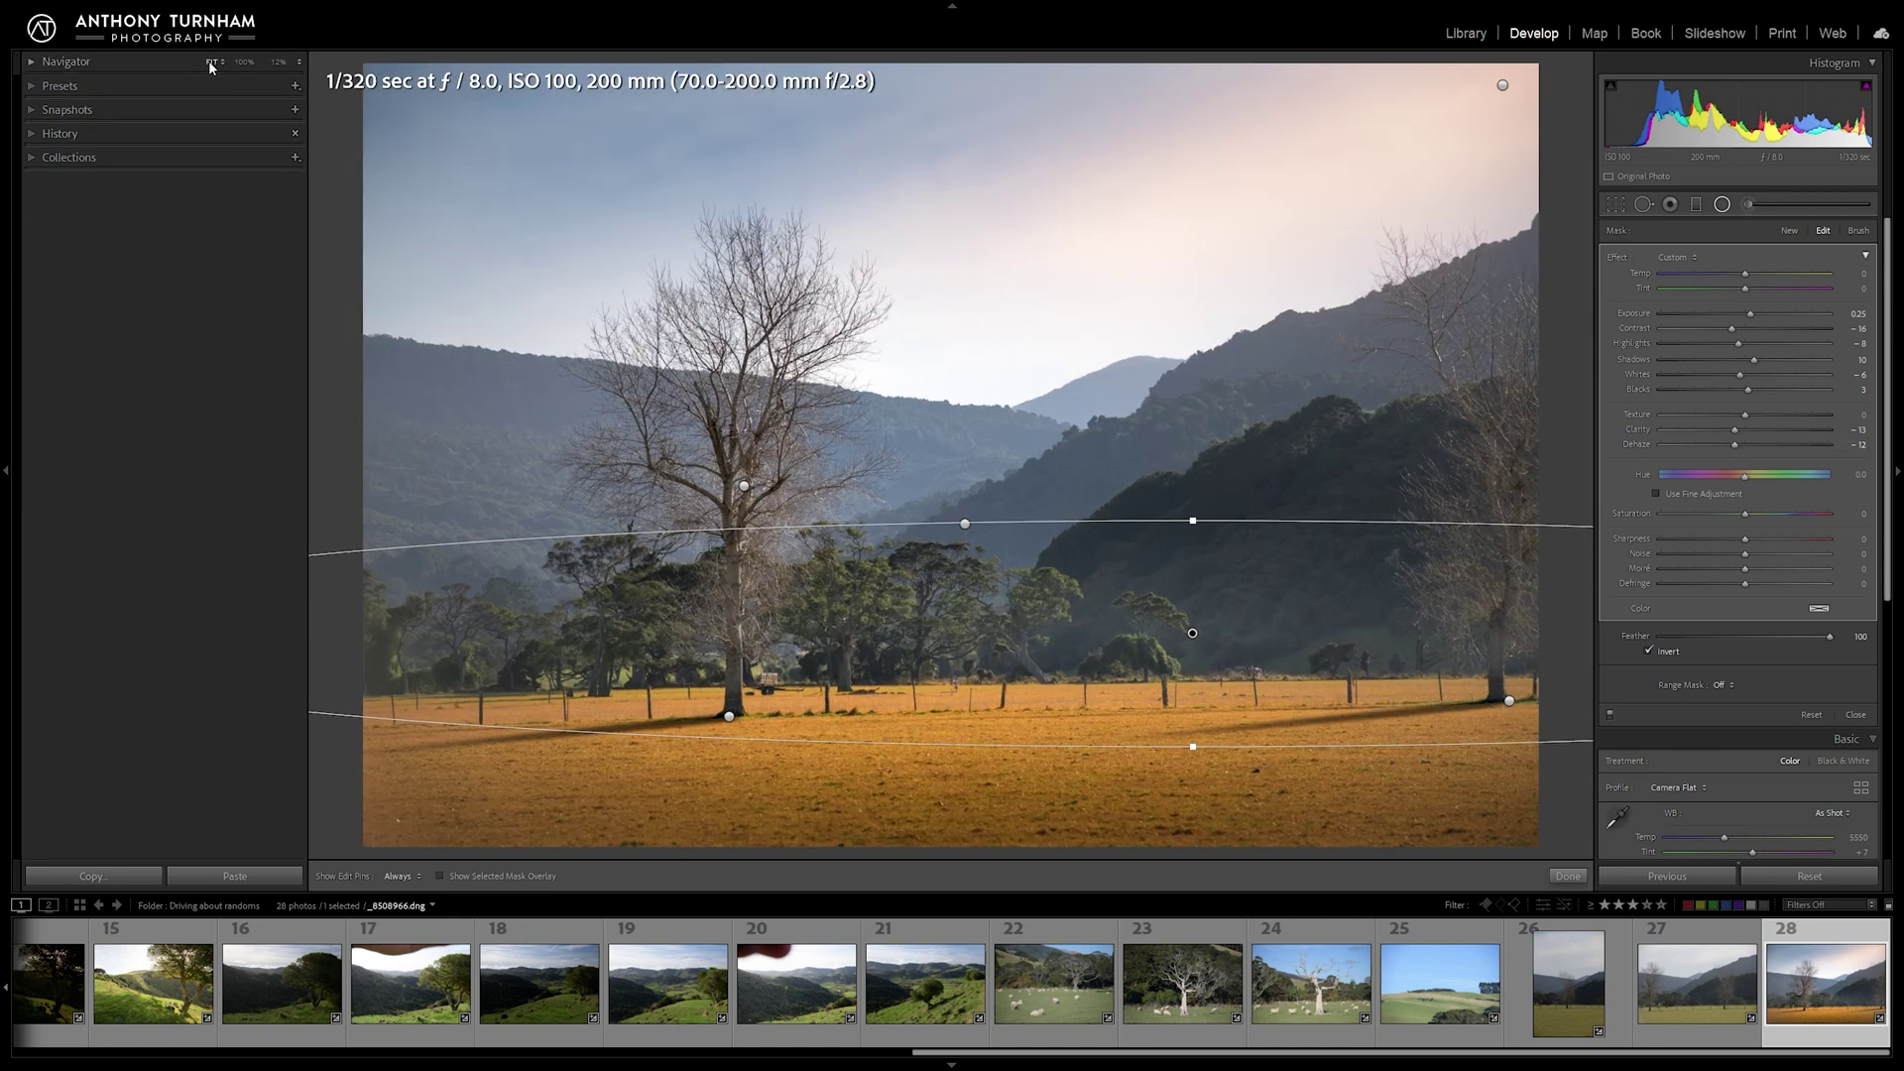
click(1723, 205)
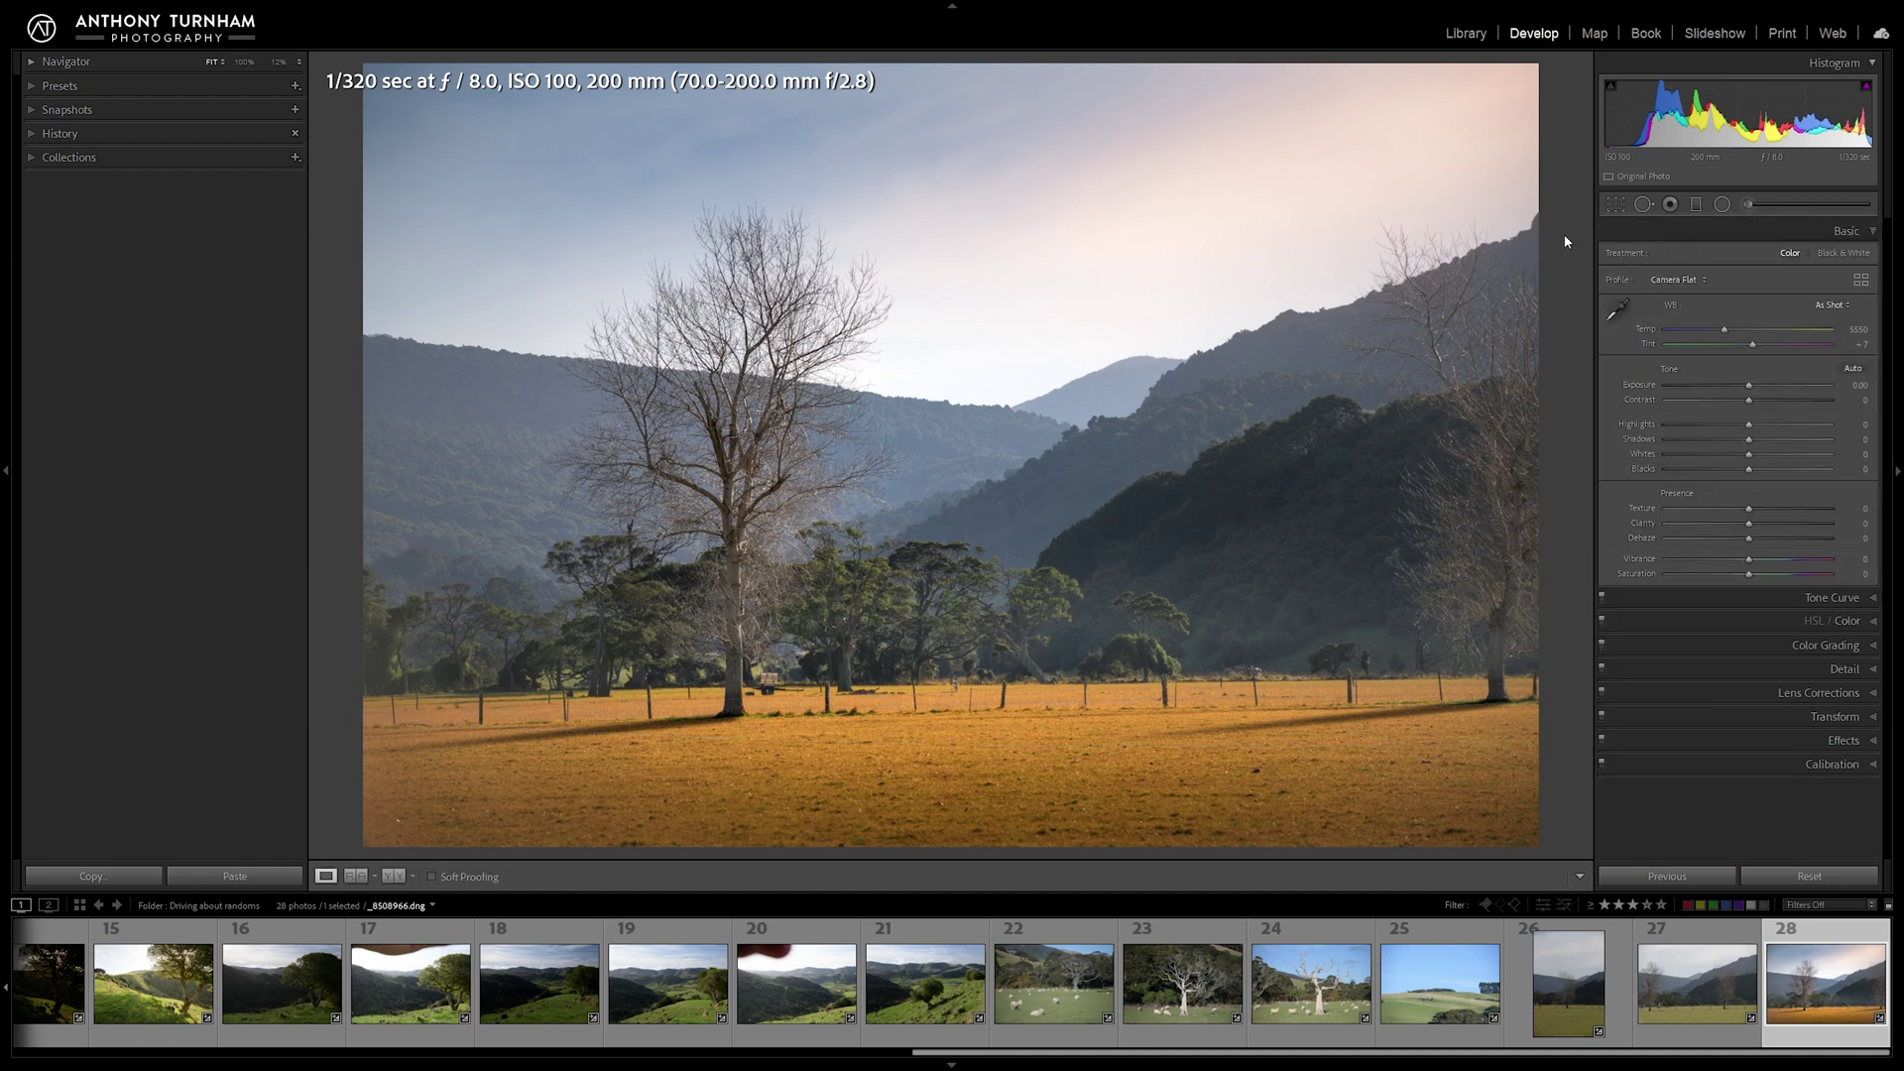
key(backslash)
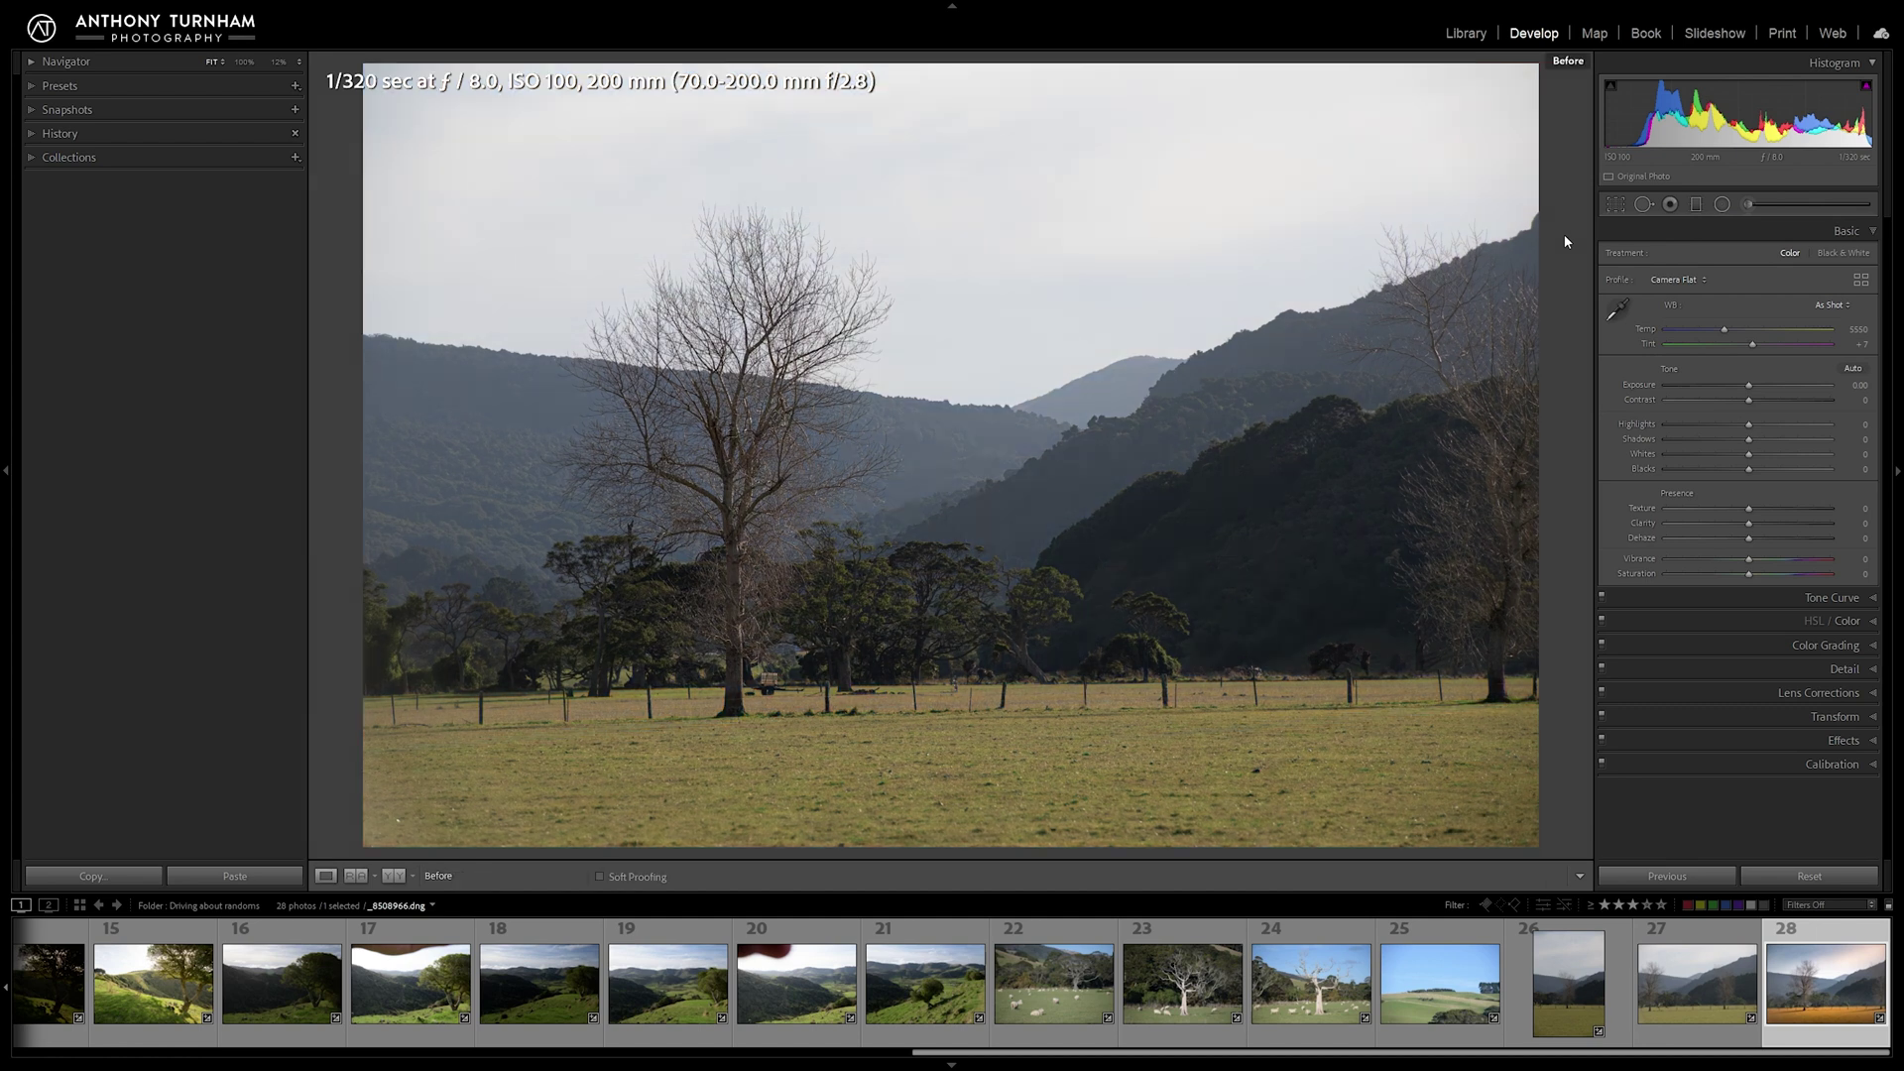
key(backslash)
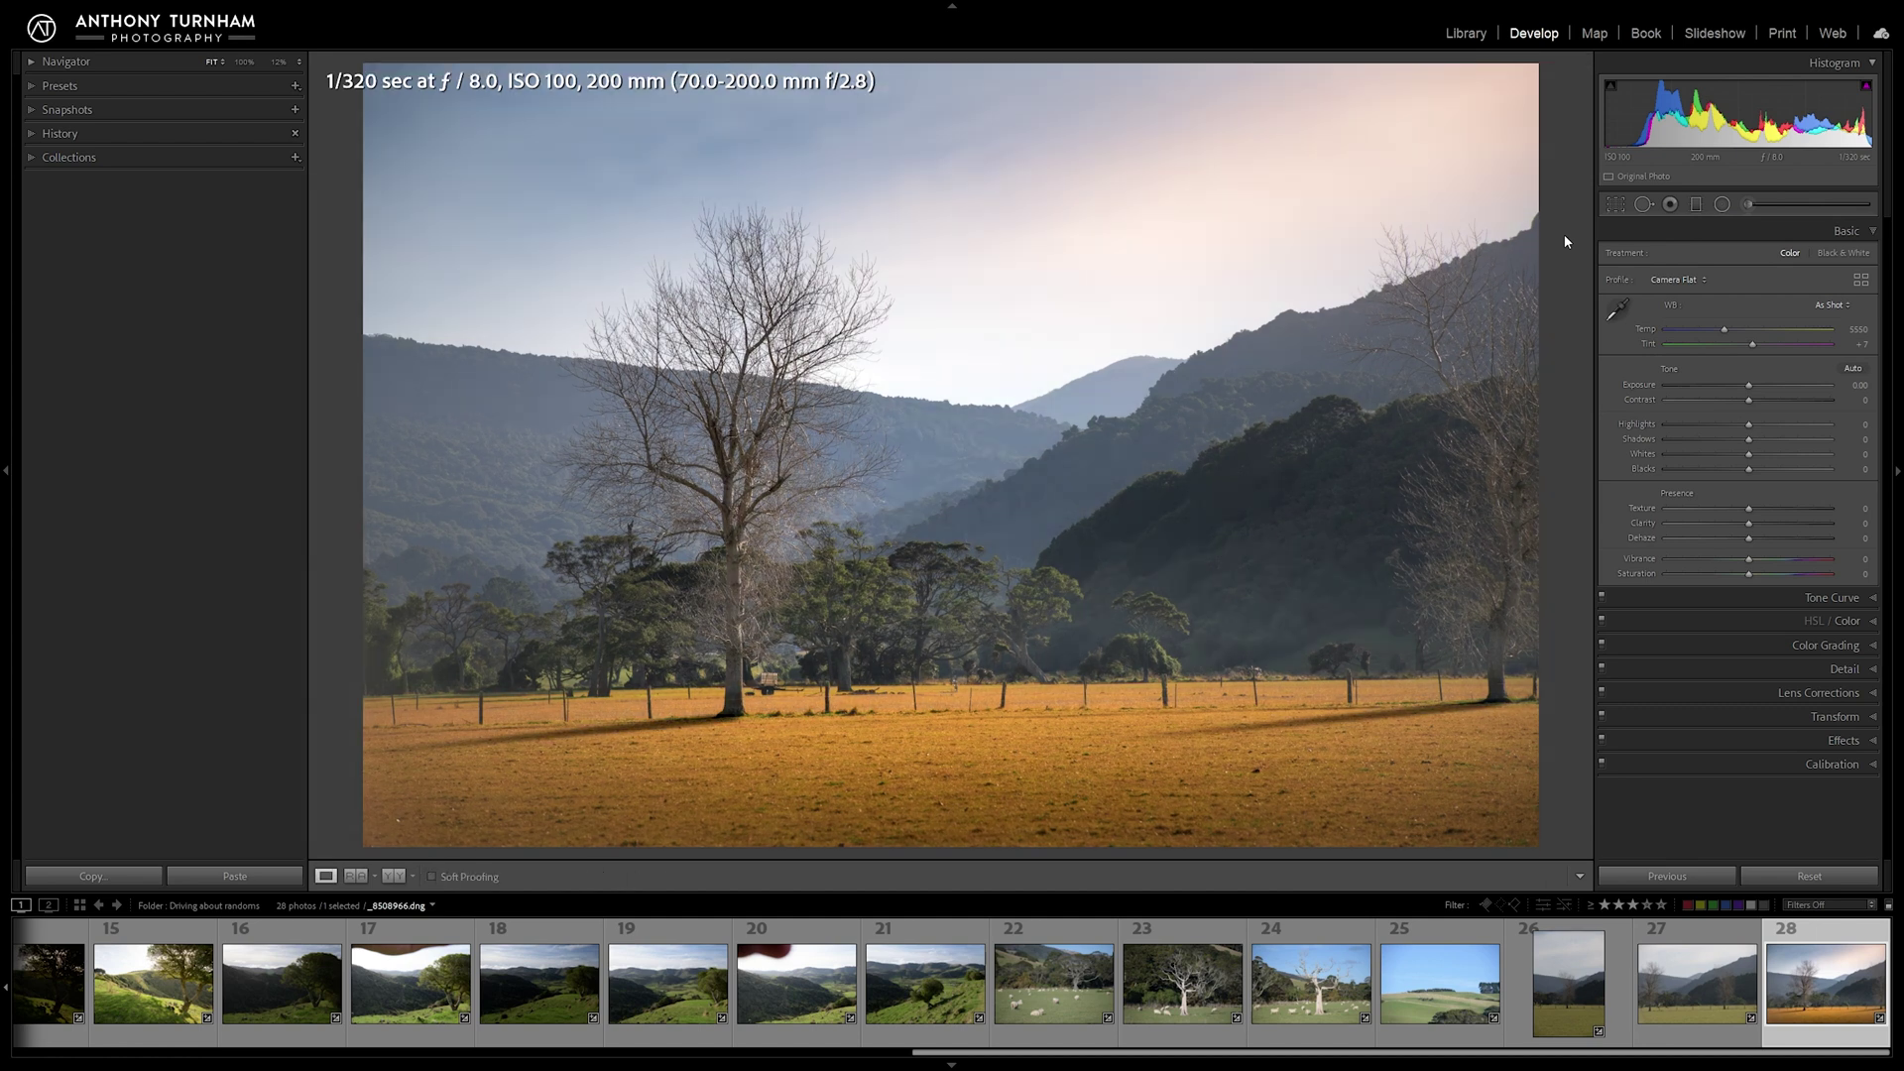